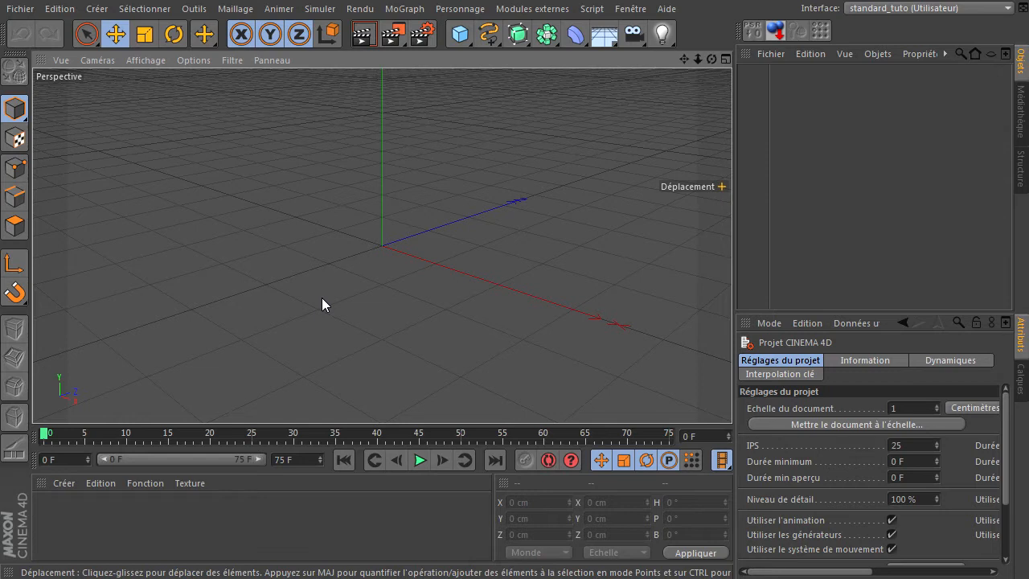
# - Add a sphere primitive to the scene and set its radius to 20 cm
pyautogui.click(460, 35)
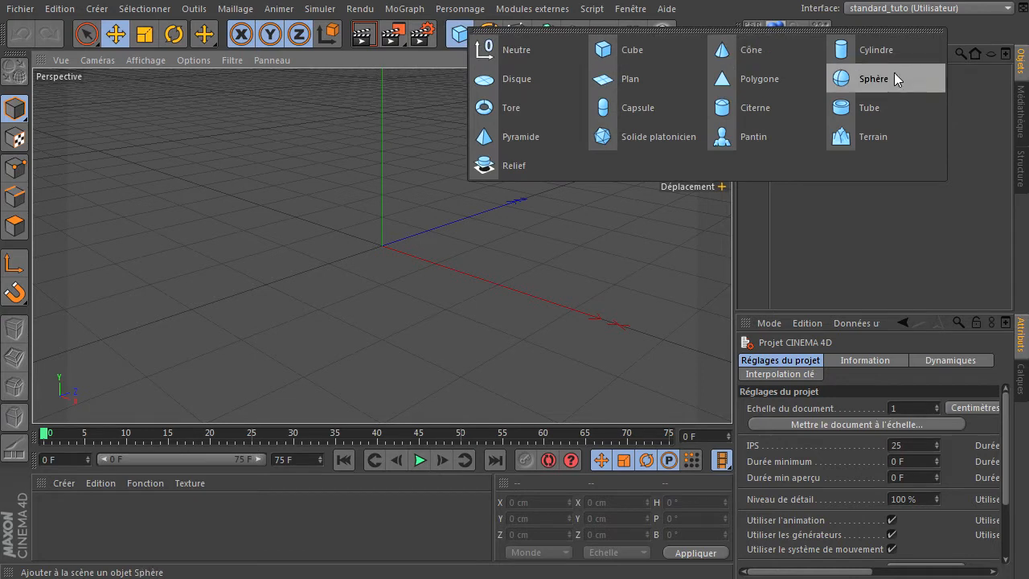
pyautogui.click(927, 77)
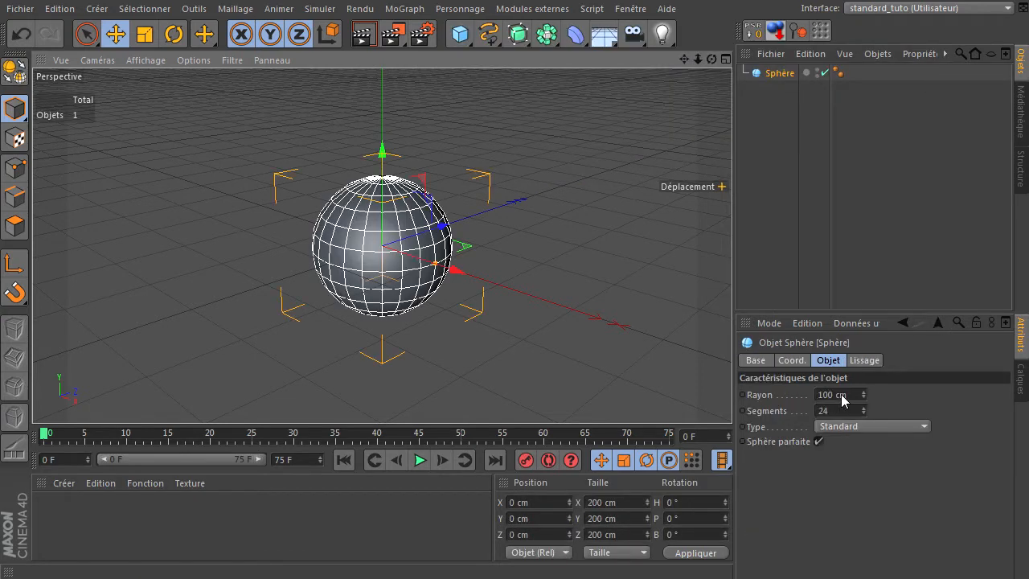
pyautogui.click(841, 395)
pyautogui.write('40')
pyautogui.press('Return')
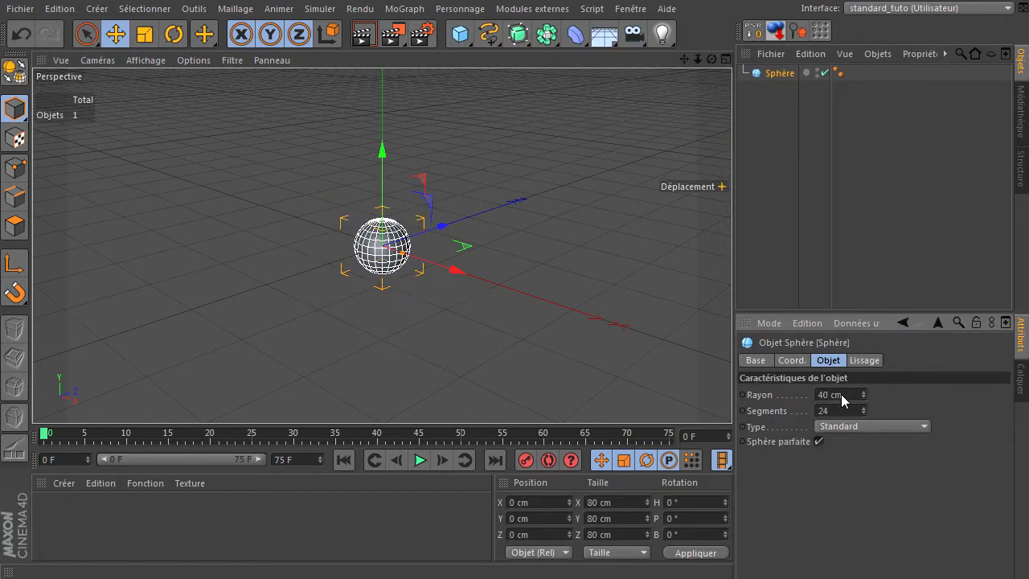
pyautogui.write('20')
pyautogui.press('Return')
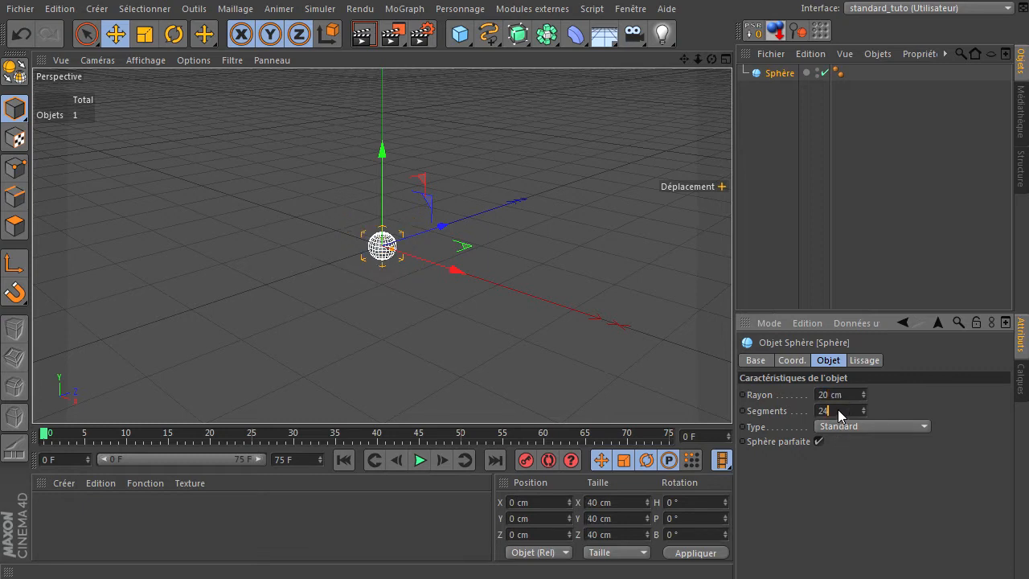
# - Set the sphere to 12 segments and change its type to Hexaèdre
pyautogui.press('BackSpace')
pyautogui.press('BackSpace')
pyautogui.write('12')
pyautogui.press('Return')
pyautogui.click(845, 424)
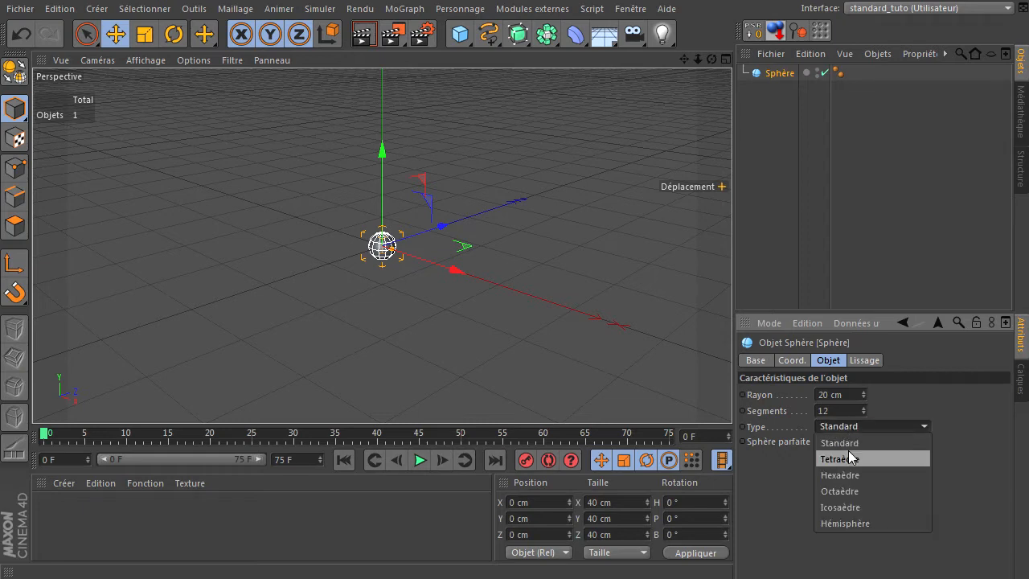
pyautogui.click(846, 475)
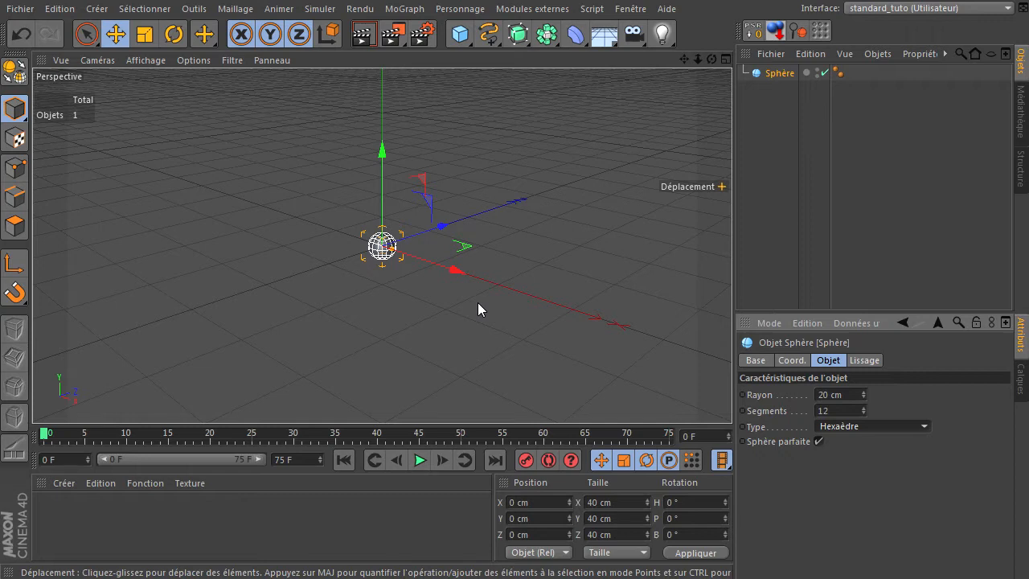
# - Convert the sphere to an editable polygon object and turn off its visibility in both the viewport and the render
pyautogui.click(14, 71)
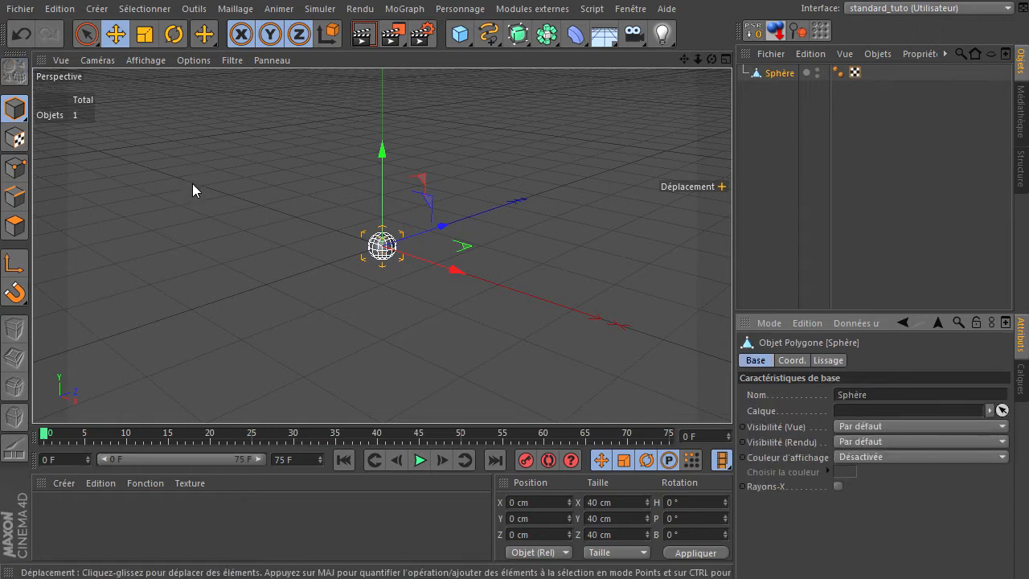
pyautogui.keyDown('ctrl'); pyautogui.click(816, 76); pyautogui.keyUp('ctrl')
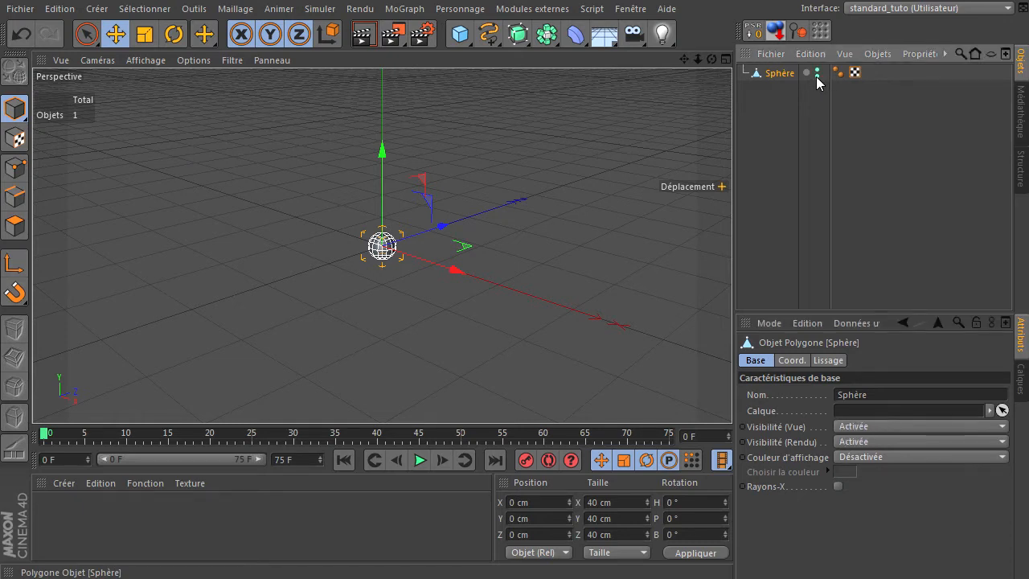
pyautogui.keyDown('ctrl'); pyautogui.click(816, 76); pyautogui.keyUp('ctrl')
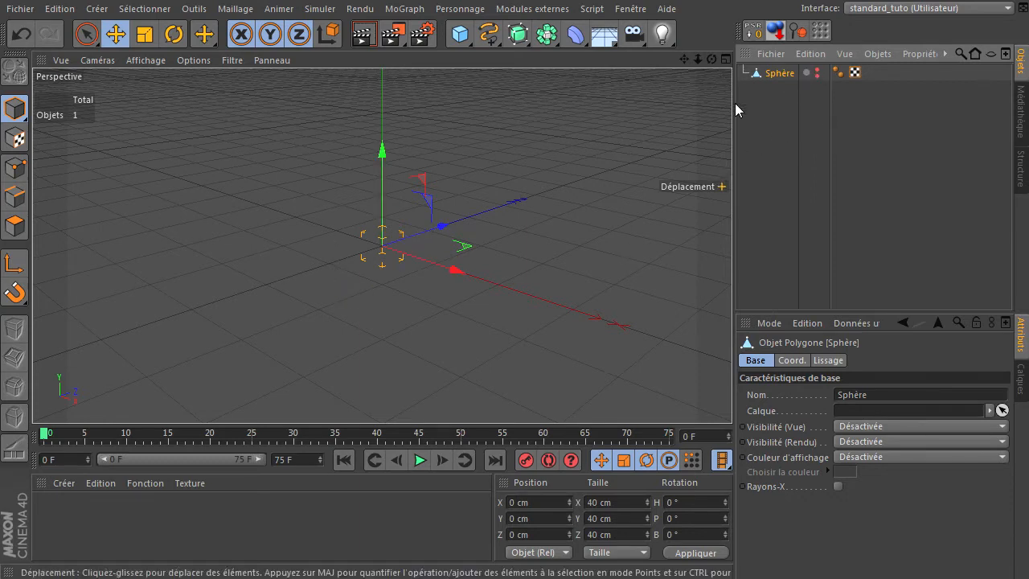
pyautogui.click(761, 144)
# - Attach an XPresso tag to the sphere and widen the XPresso editor window
pyautogui.click(771, 73)
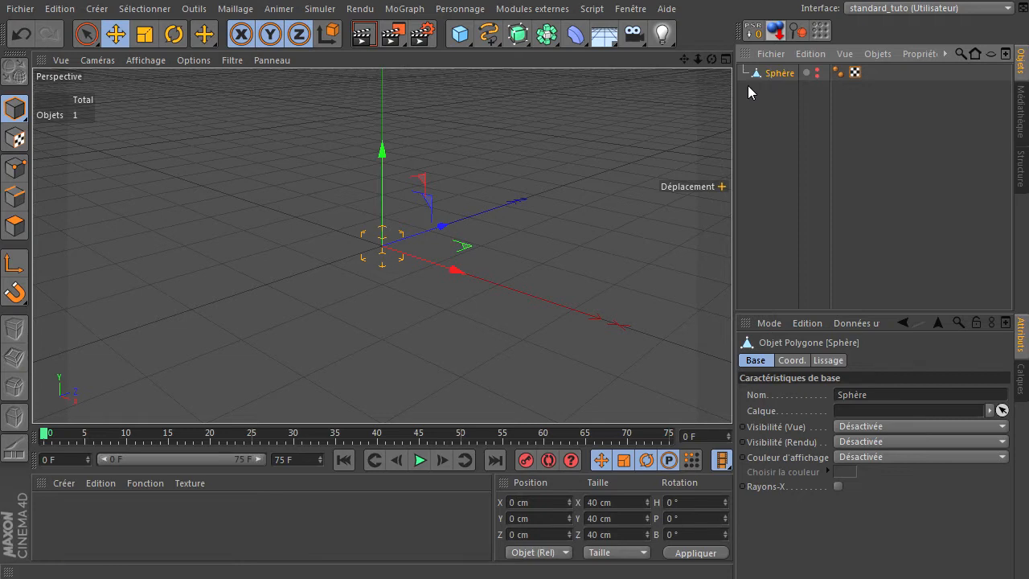
pyautogui.moveTo(734, 97); pyautogui.dragTo(689, 103)
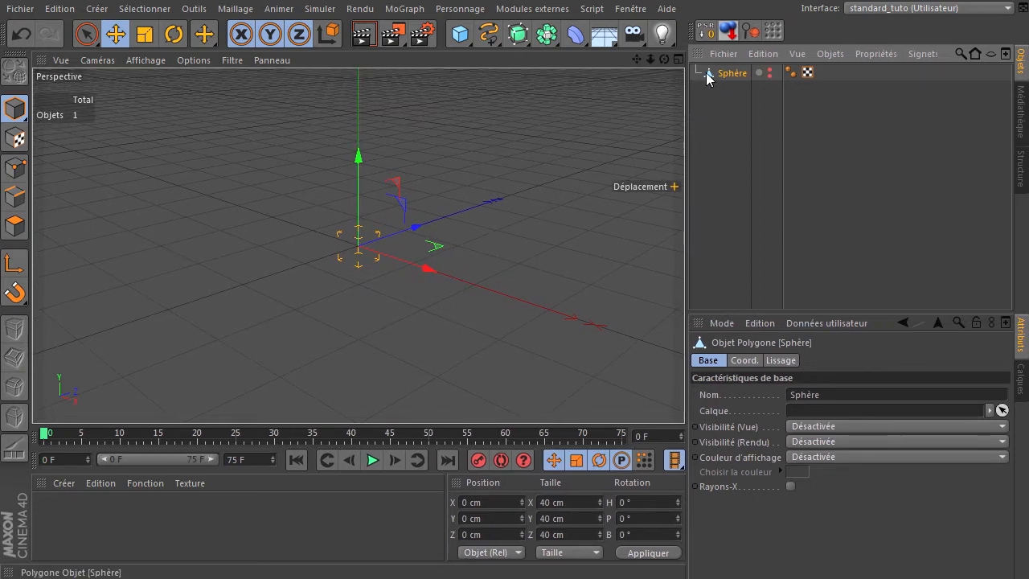
pyautogui.rightClick(706, 73)
pyautogui.moveTo(735, 86)
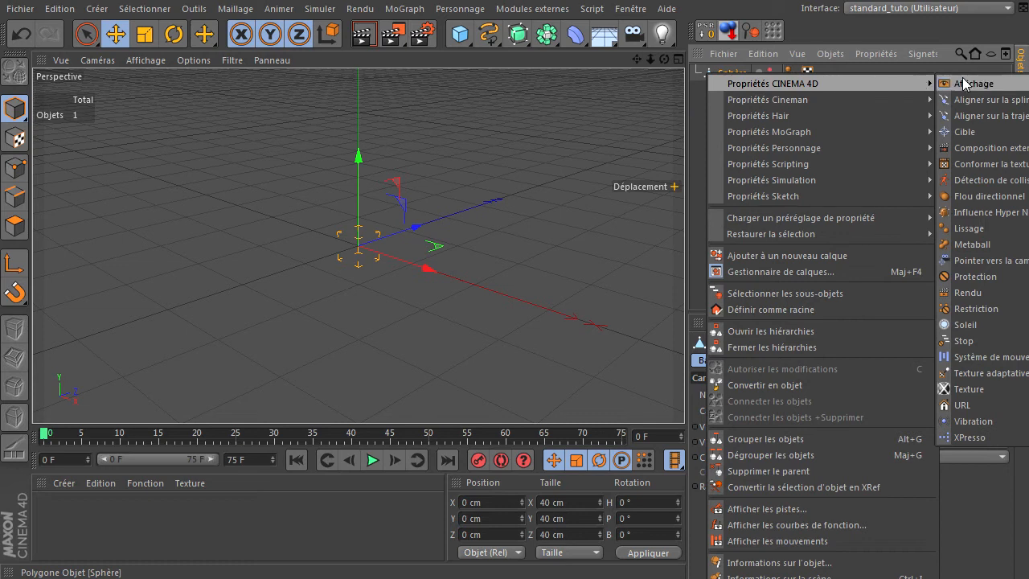
pyautogui.click(965, 437)
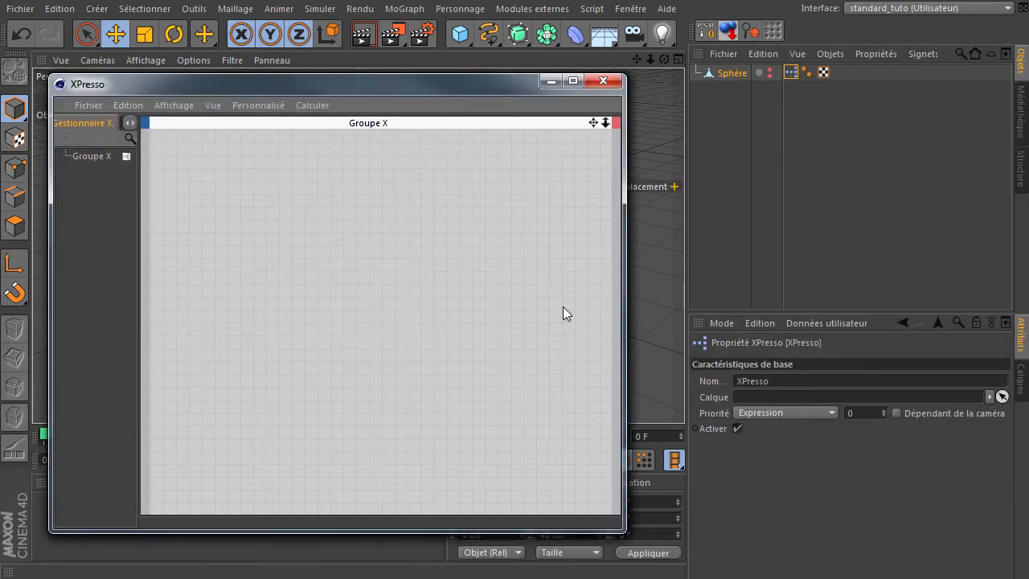
pyautogui.moveTo(623, 185); pyautogui.dragTo(923, 192)
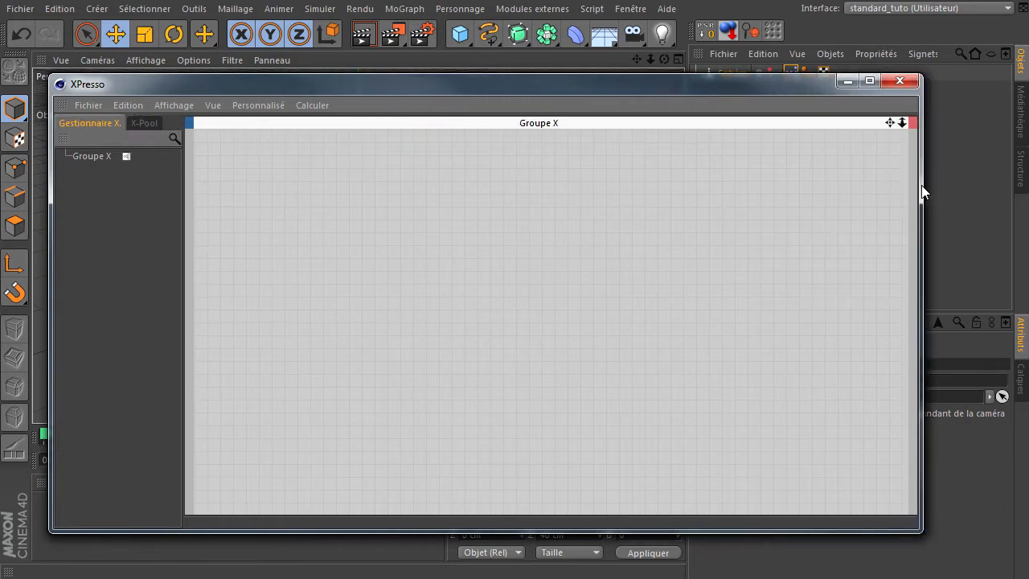
# - Add a P Ondes de matière node from the Thinking Particles generators to the XPresso graph
pyautogui.click(148, 122)
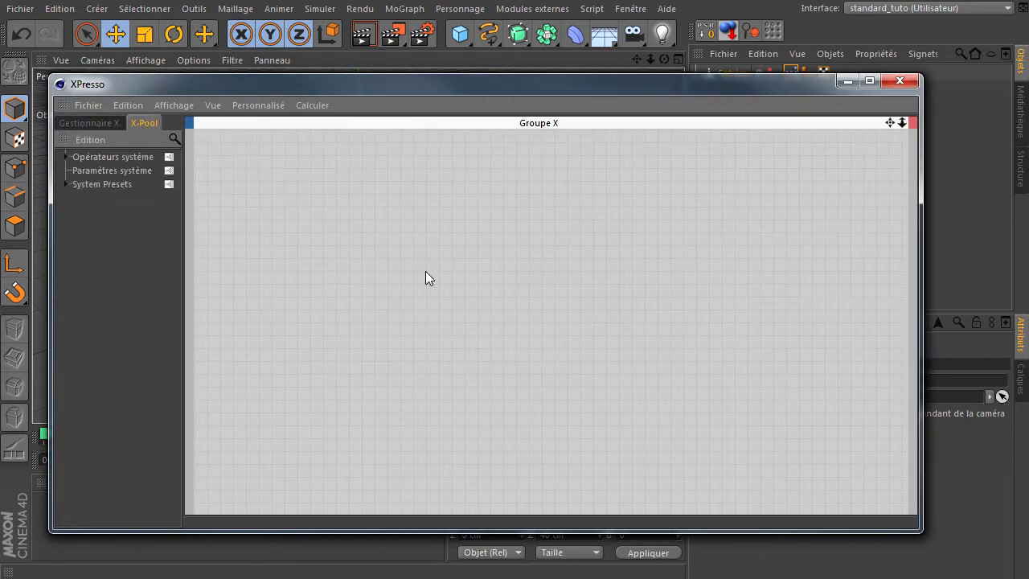
pyautogui.click(65, 156)
pyautogui.click(78, 225)
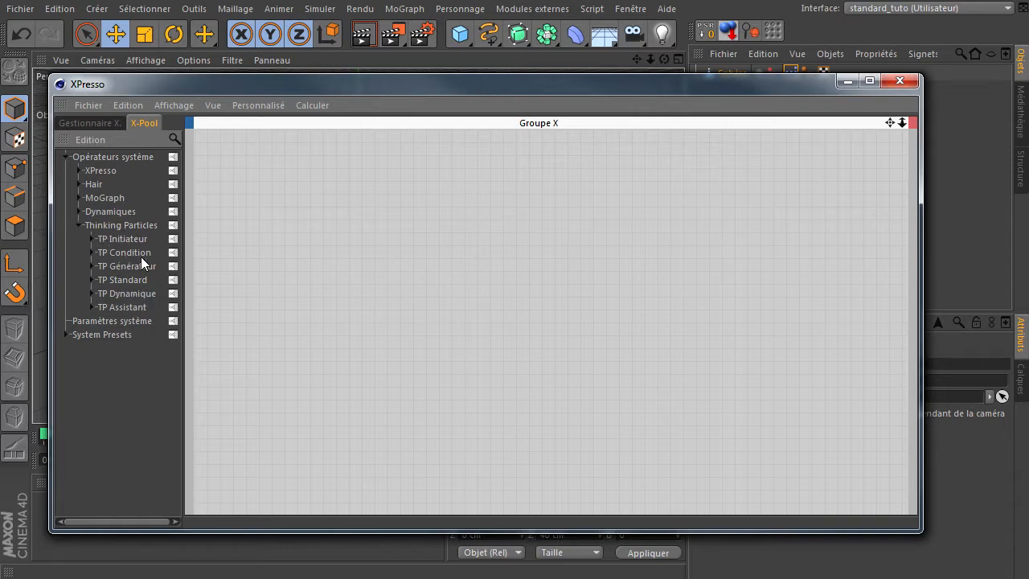
pyautogui.moveTo(449, 86); pyautogui.dragTo(496, 91)
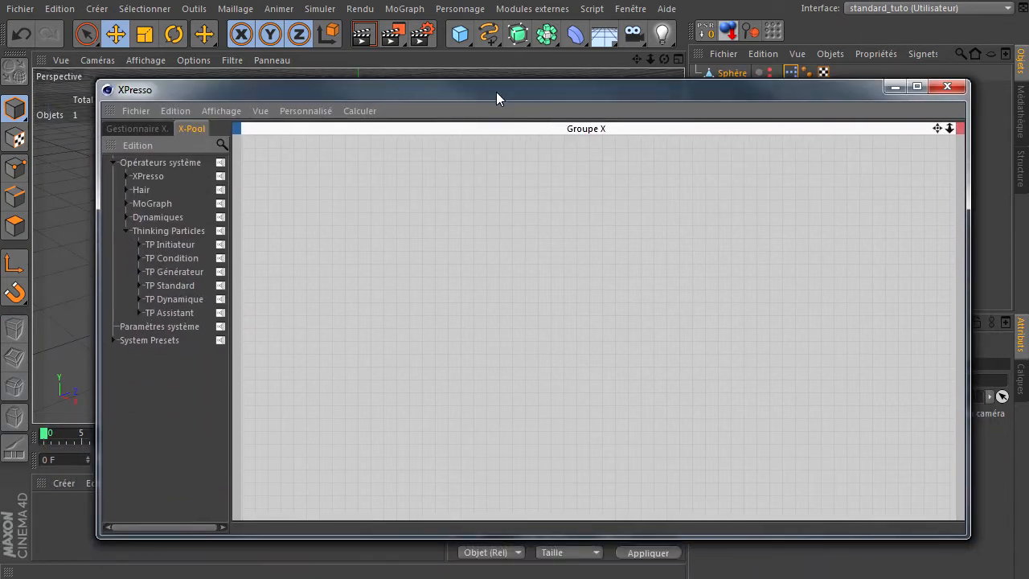
pyautogui.click(138, 271)
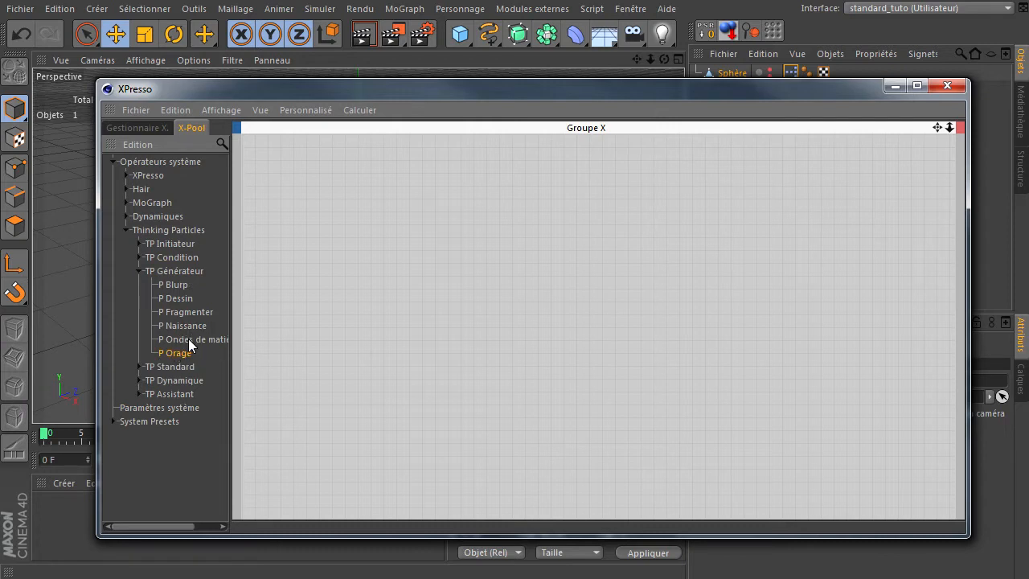
pyautogui.moveTo(413, 88); pyautogui.dragTo(337, 87)
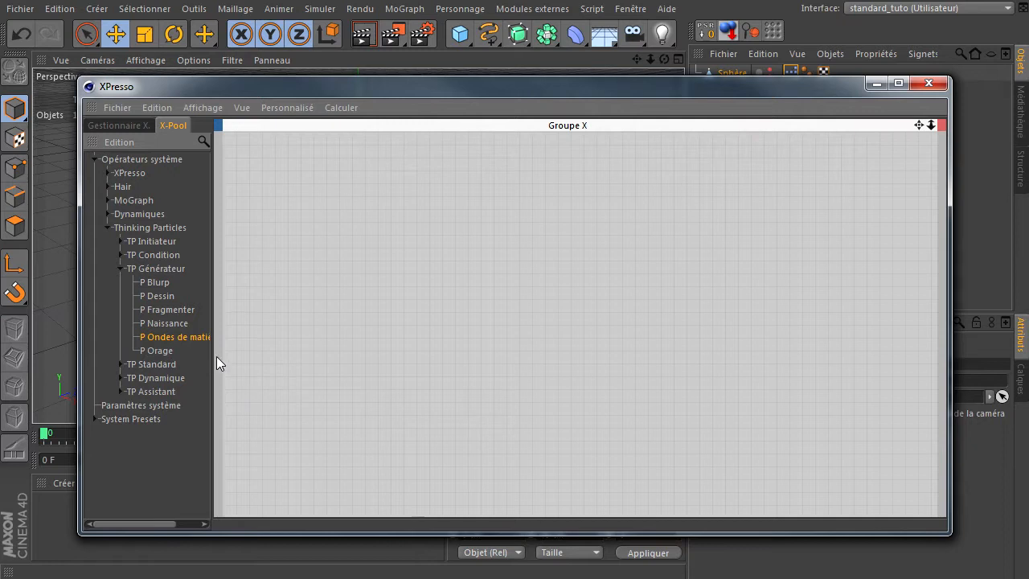
pyautogui.moveTo(461, 224)
pyautogui.mouseDown()
pyautogui.moveTo(483, 225)
pyautogui.moveTo(391, 200)
pyautogui.moveTo(473, 228)
pyautogui.mouseUp()
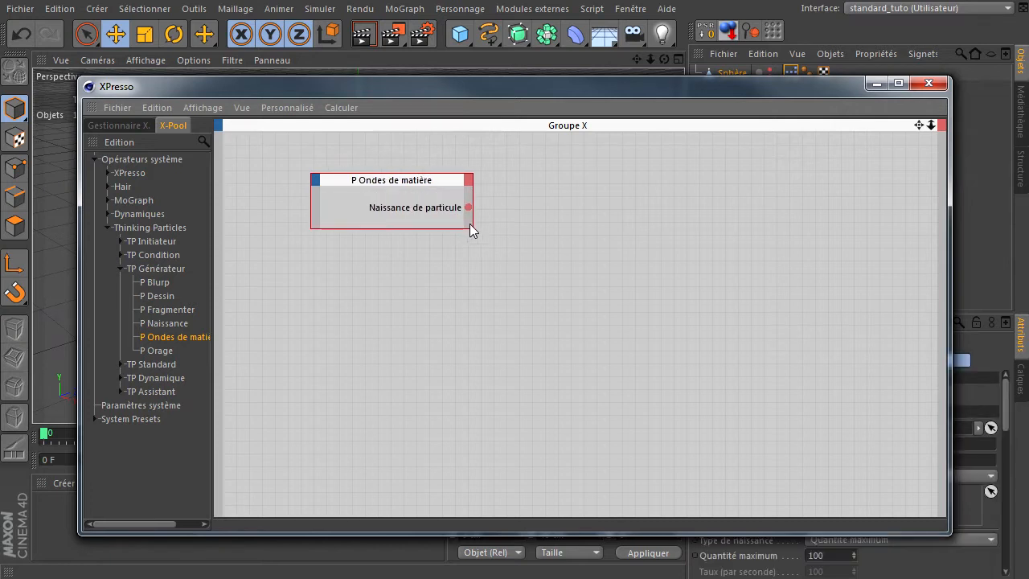
# - Assign the sphere as the Objet parameter of the P Ondes de matière node
pyautogui.moveTo(478, 86); pyautogui.dragTo(422, 95)
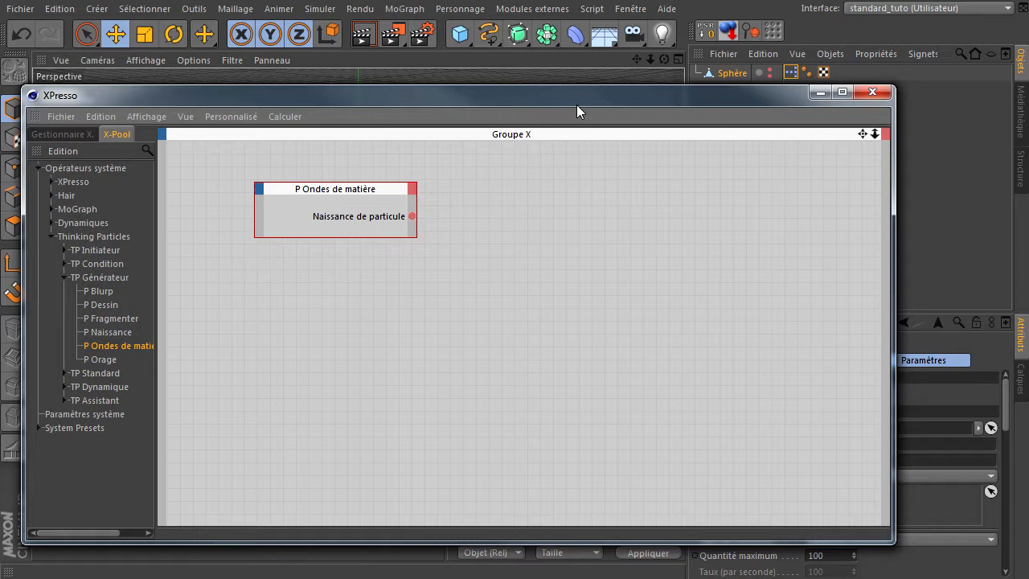
pyautogui.moveTo(509, 96); pyautogui.dragTo(278, 72)
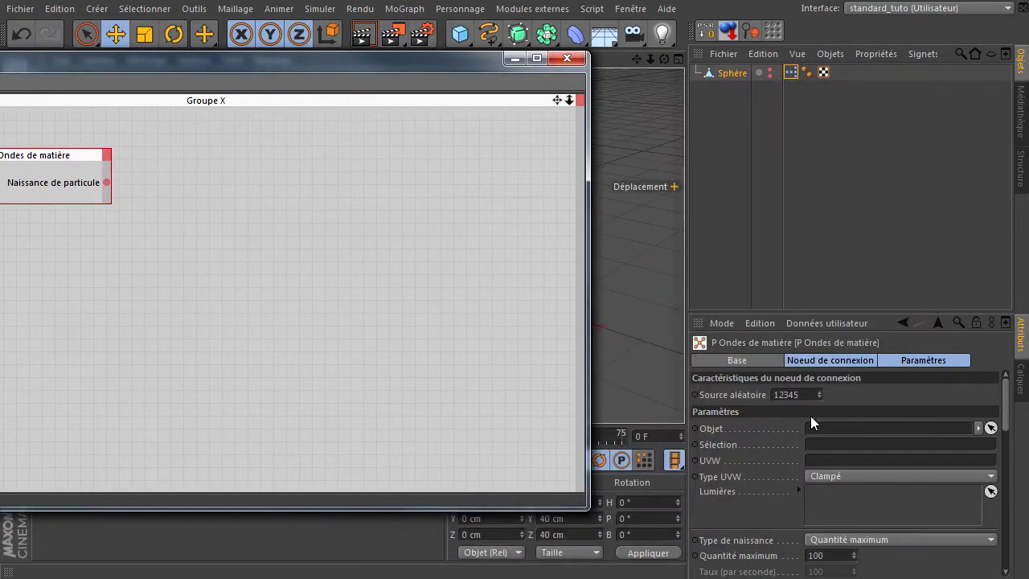
pyautogui.moveTo(807, 310); pyautogui.dragTo(751, 165)
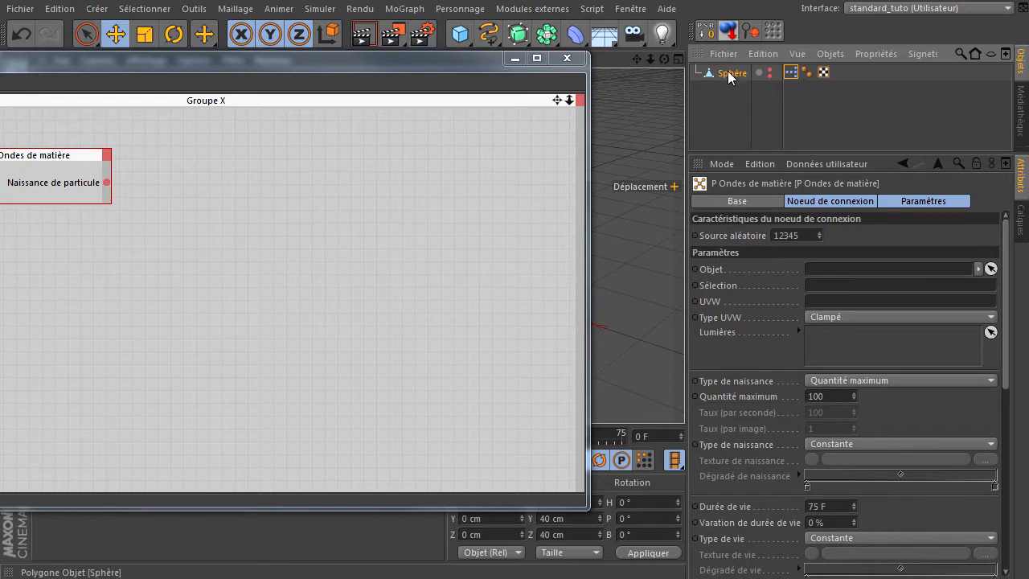
pyautogui.moveTo(730, 75); pyautogui.dragTo(847, 270)
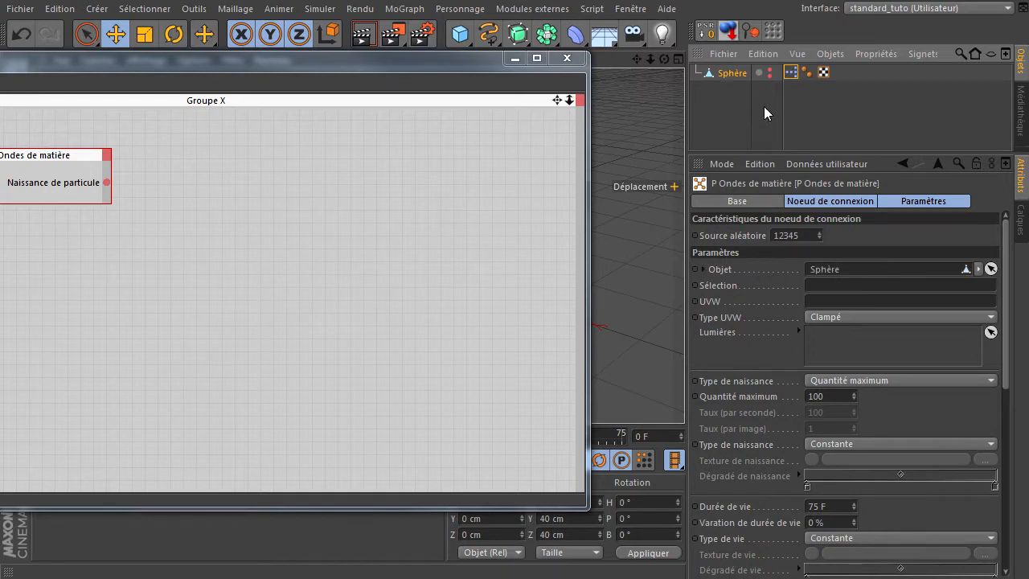
# - Rename the sphere as feu and close the XPresso editor
pyautogui.doubleClick(728, 73)
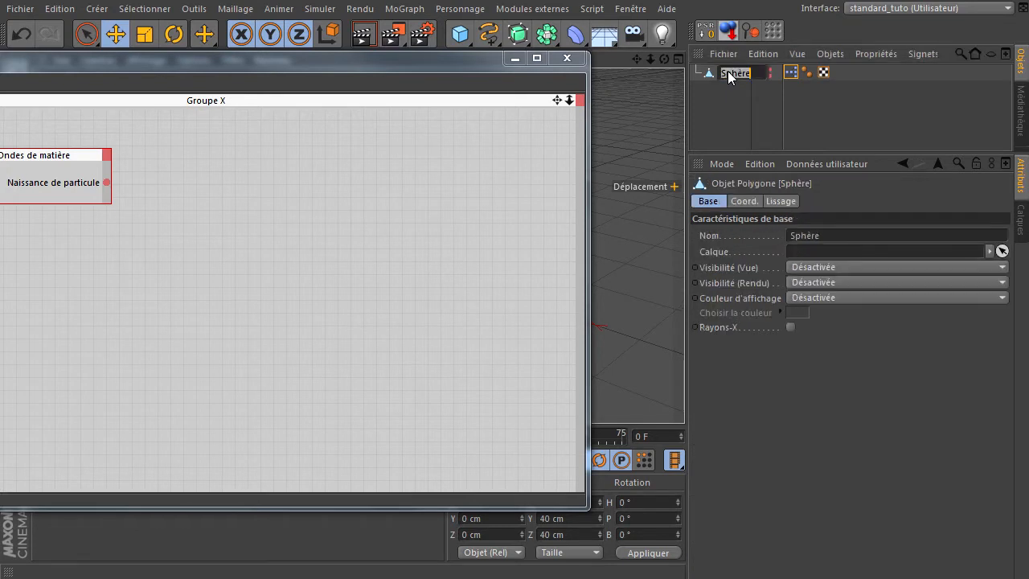
pyautogui.write('feu')
pyautogui.press('Return')
pyautogui.moveTo(345, 70); pyautogui.dragTo(439, 108)
pyautogui.moveTo(601, 160); pyautogui.dragTo(726, 102)
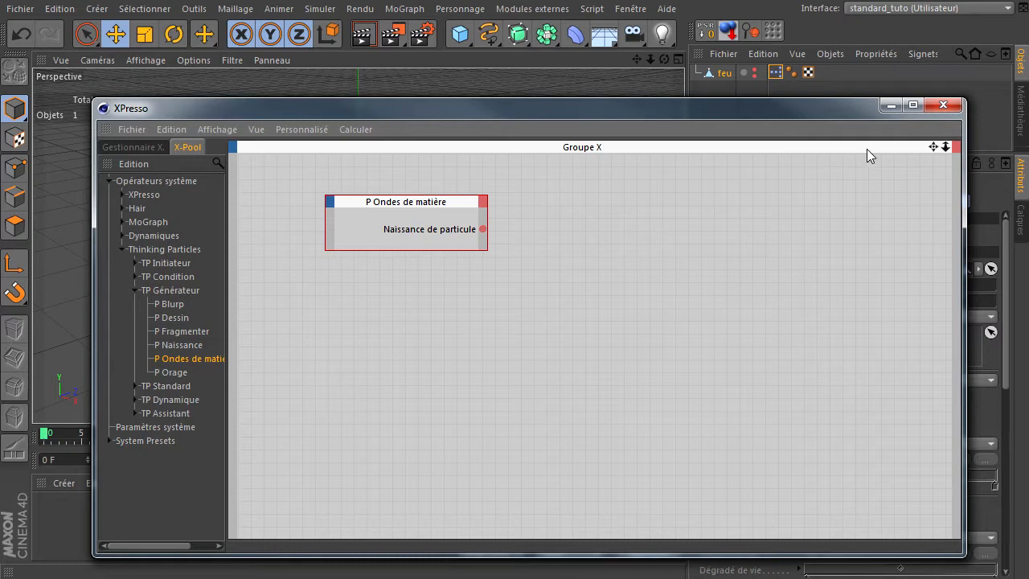
pyautogui.click(942, 105)
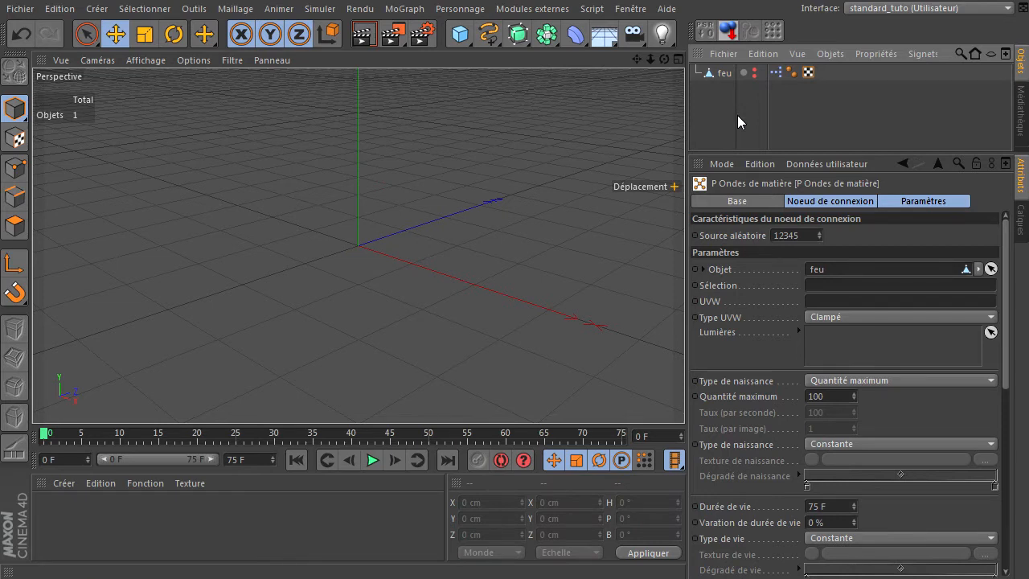
# - Add a Thinking Particles Géométrie de particules object to the scene
pyautogui.click(319, 9)
pyautogui.moveTo(334, 86)
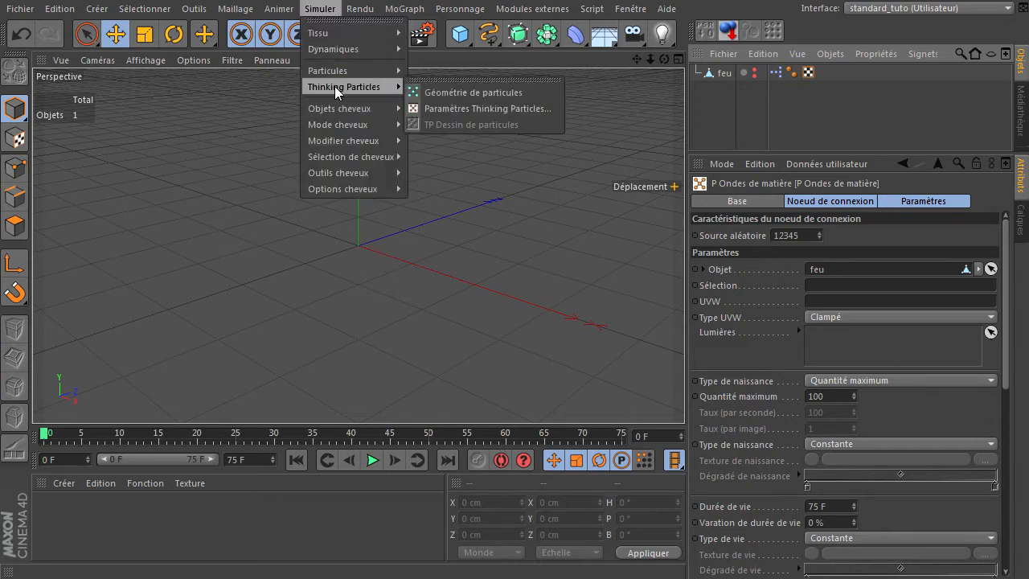
pyautogui.click(513, 94)
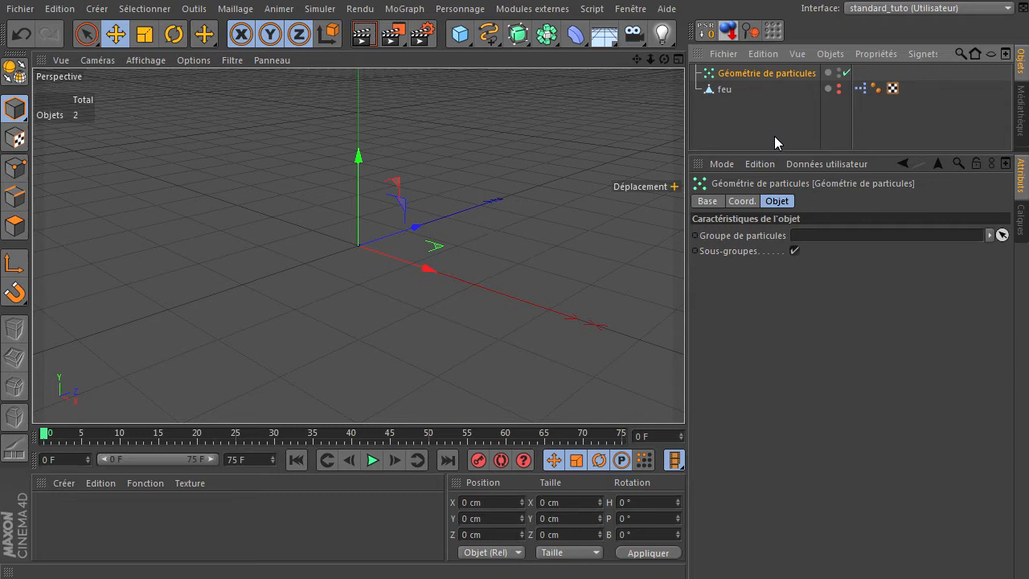
# - Add an Omni light with Aucune illumination enabled and set its intensity to 30 %
pyautogui.click(661, 35)
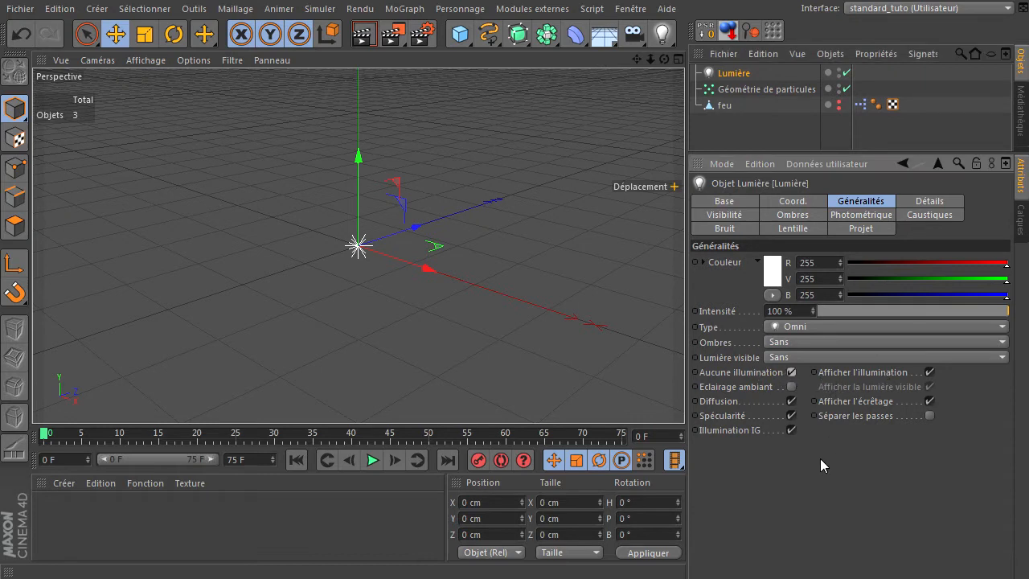
pyautogui.doubleClick(776, 311)
pyautogui.write('30')
pyautogui.press('Return')
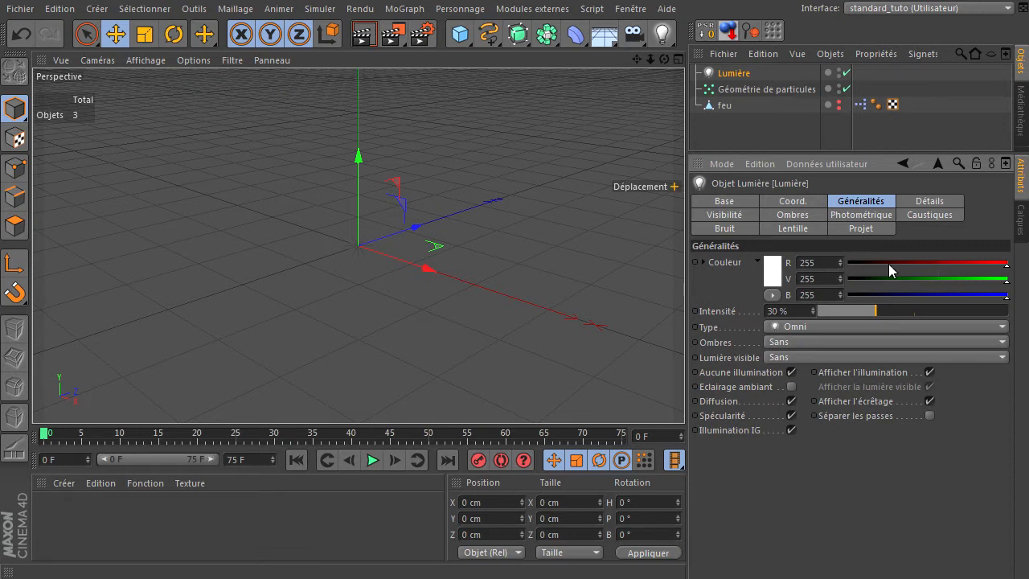
# - Set the light's lens glow (Lueur) to the Hi-8 preset
pyautogui.click(808, 229)
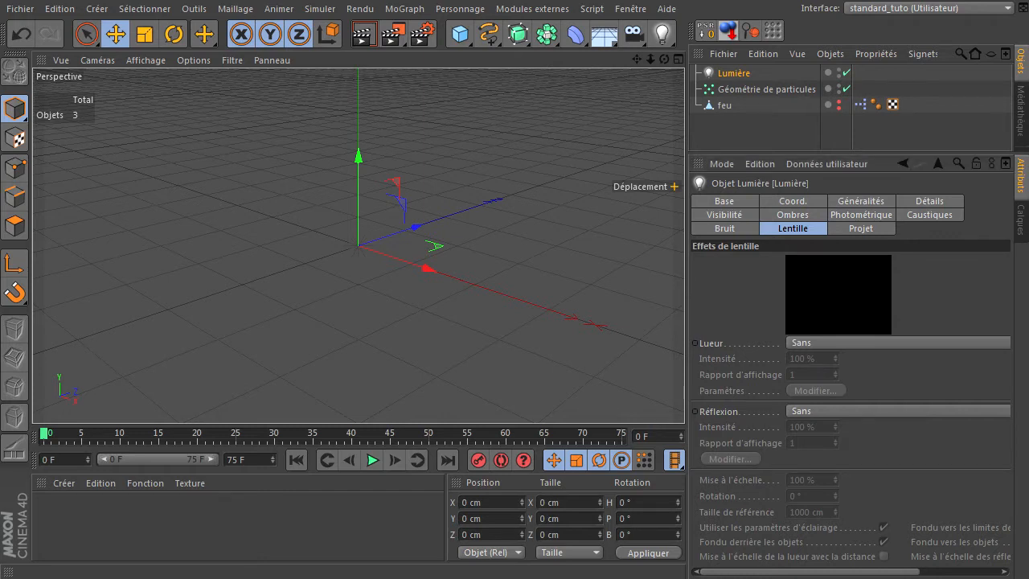
pyautogui.click(925, 345)
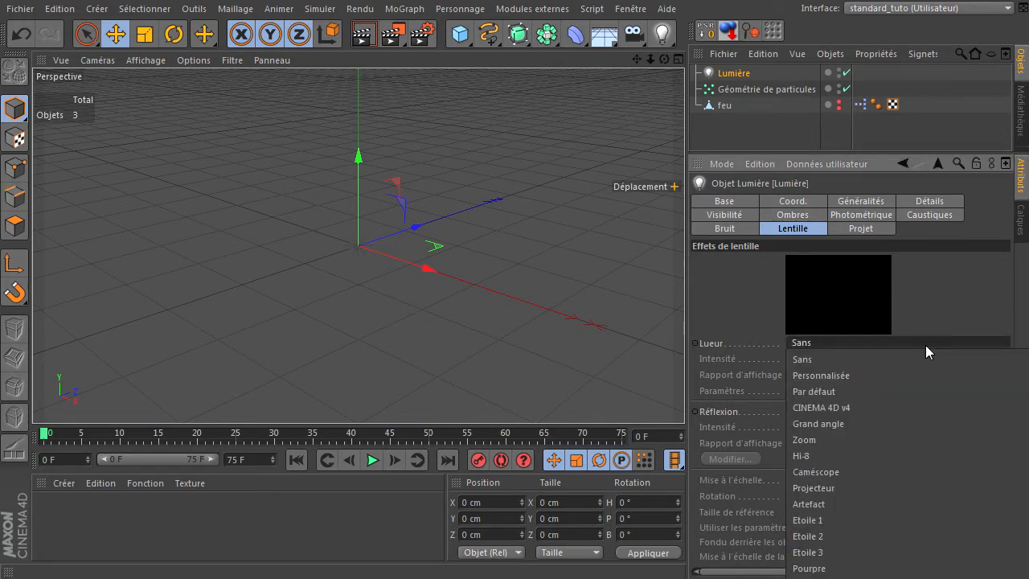
pyautogui.click(855, 455)
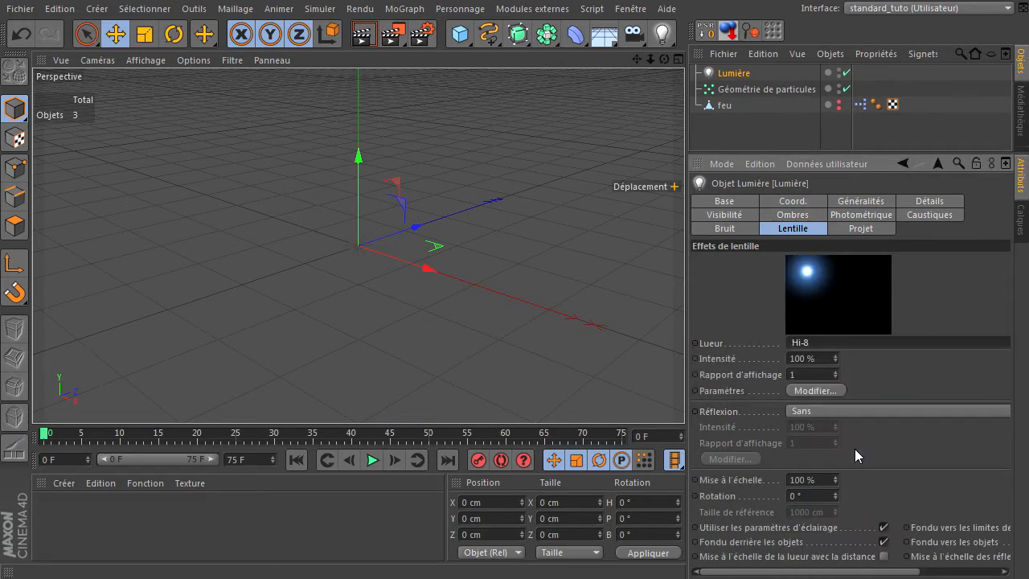
pyautogui.click(861, 345)
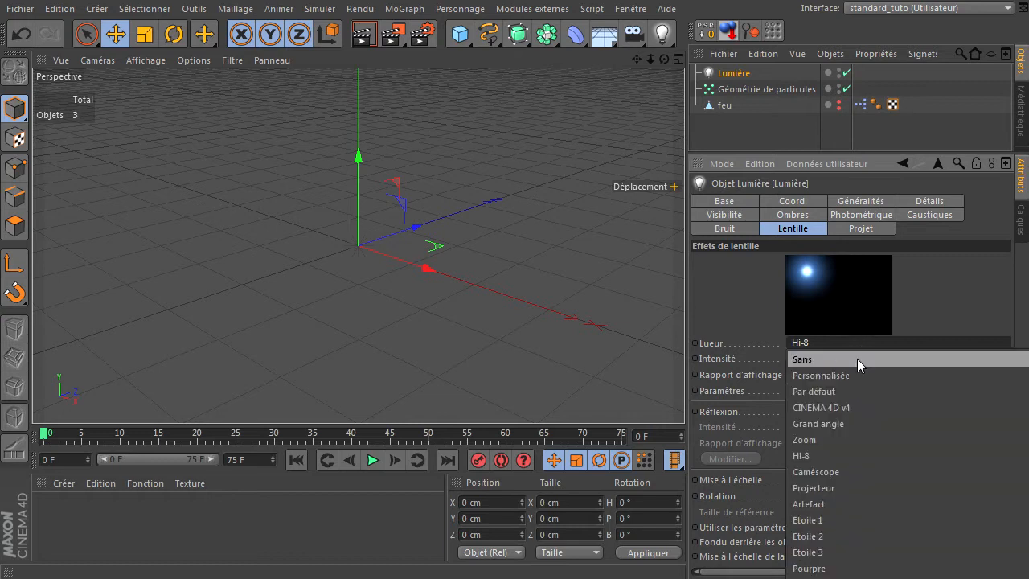
pyautogui.click(817, 457)
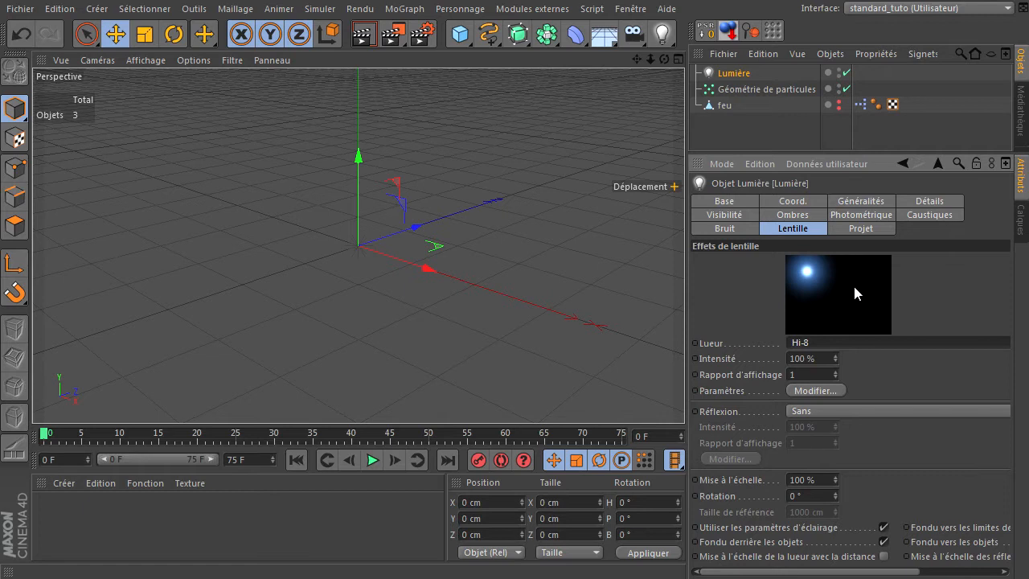
# - In the glow parameters, set the type of Faisceaux Elément 1 and Elément 2 to Inactif and inspect Elément 3
pyautogui.click(814, 391)
pyautogui.moveTo(806, 191); pyautogui.dragTo(506, 84)
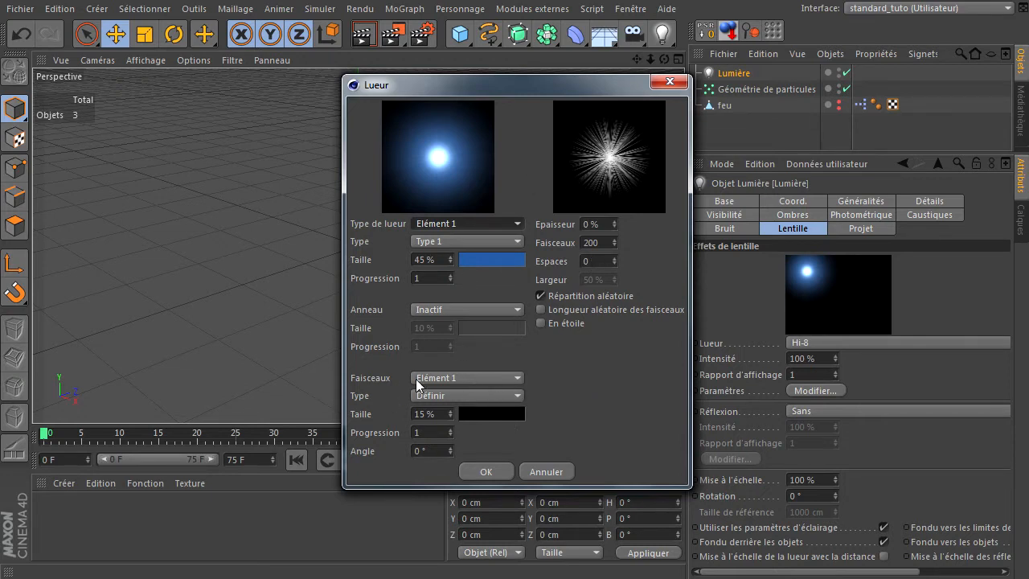
pyautogui.click(442, 395)
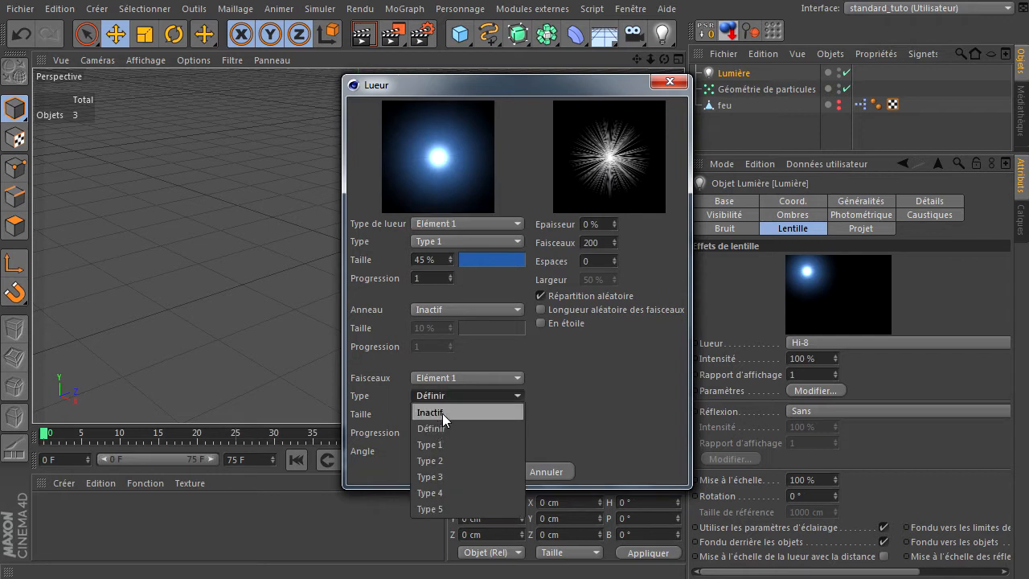
pyautogui.click(443, 412)
pyautogui.click(466, 378)
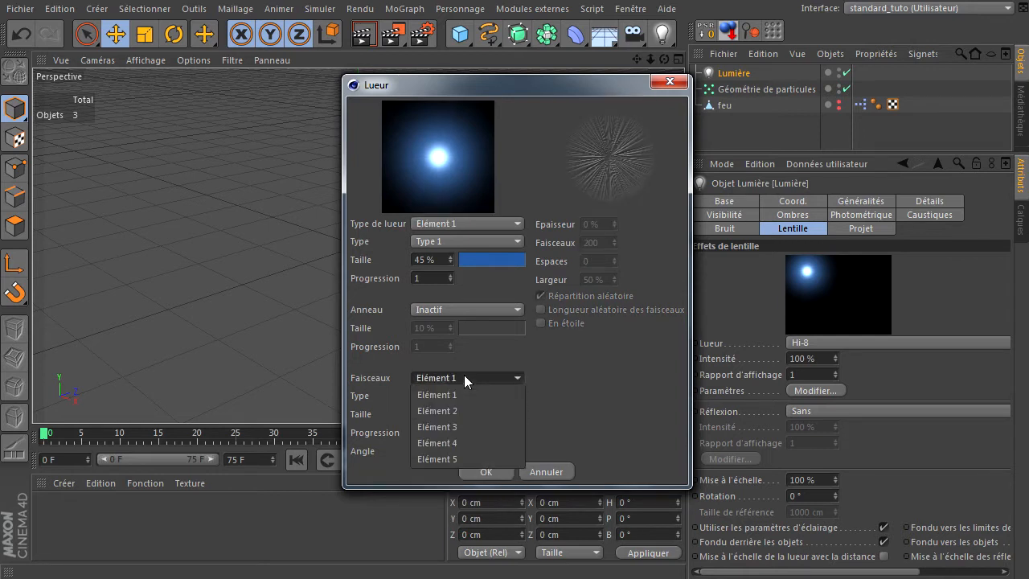
pyautogui.click(458, 406)
pyautogui.click(422, 398)
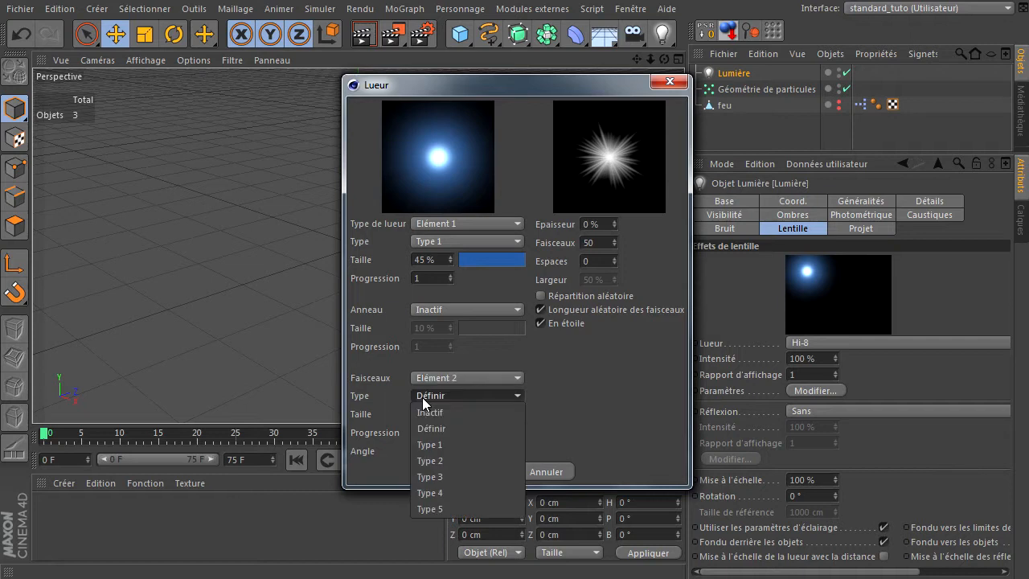
pyautogui.click(430, 413)
pyautogui.click(487, 377)
pyautogui.click(465, 423)
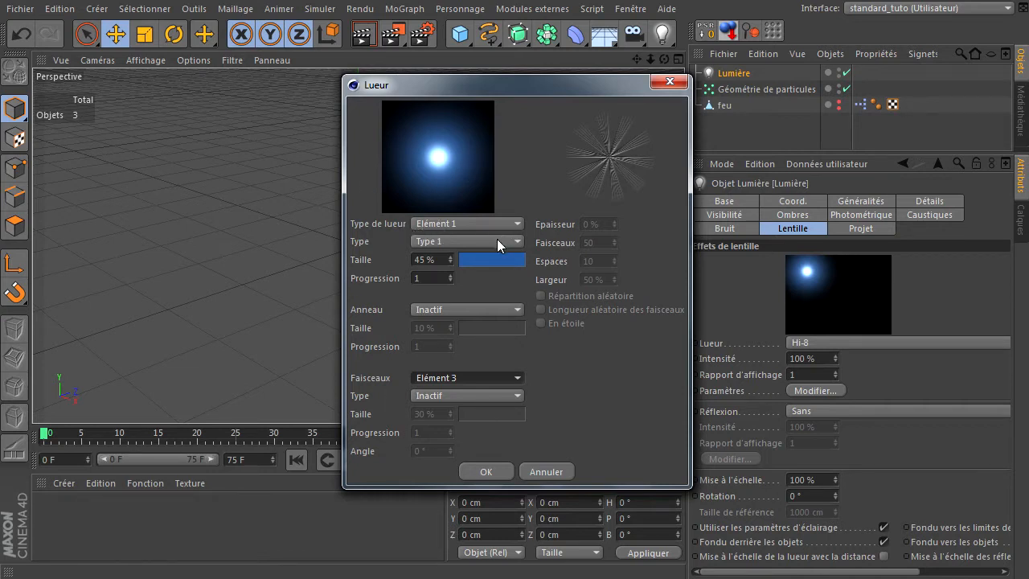
# - Set the size of glow Elément 1 to 6 % and apply the glow settings
pyautogui.click(434, 259)
pyautogui.write('5')
pyautogui.press('Return')
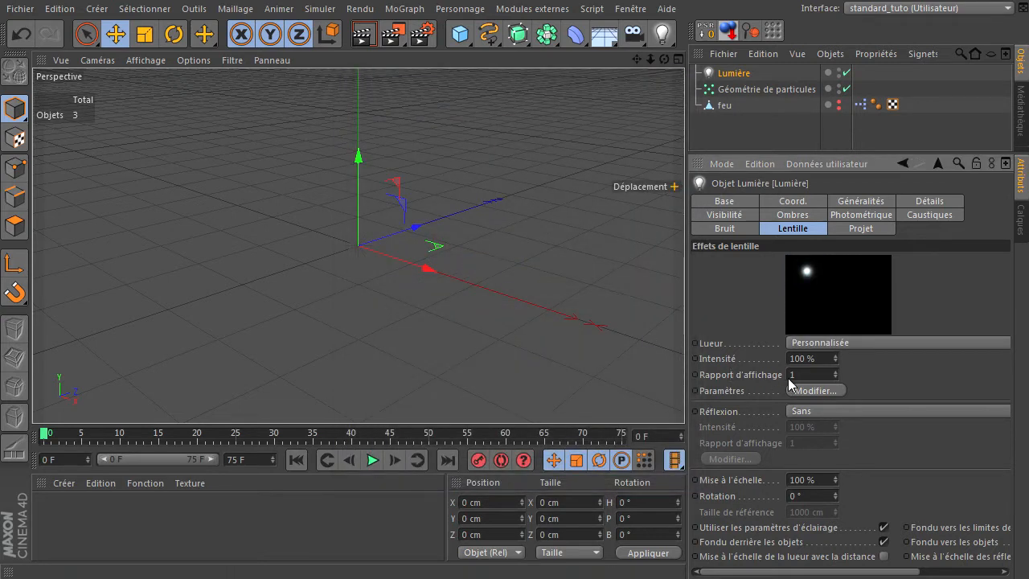
# - Reopen the glow parameters and set the colour of glow Elément 1 to red with RGB 236, 30, 7
pyautogui.click(809, 390)
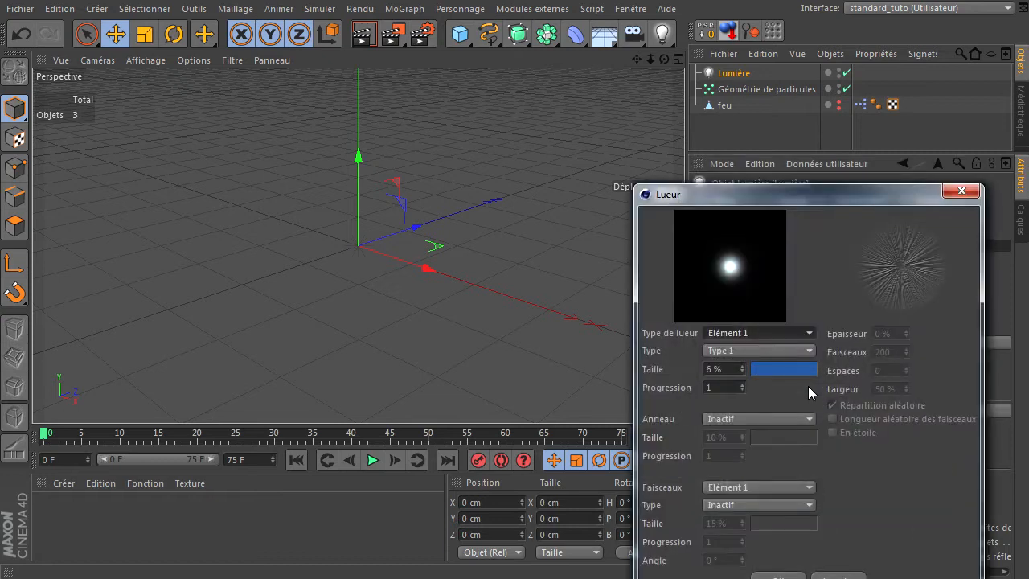
pyautogui.moveTo(769, 185); pyautogui.dragTo(337, 64)
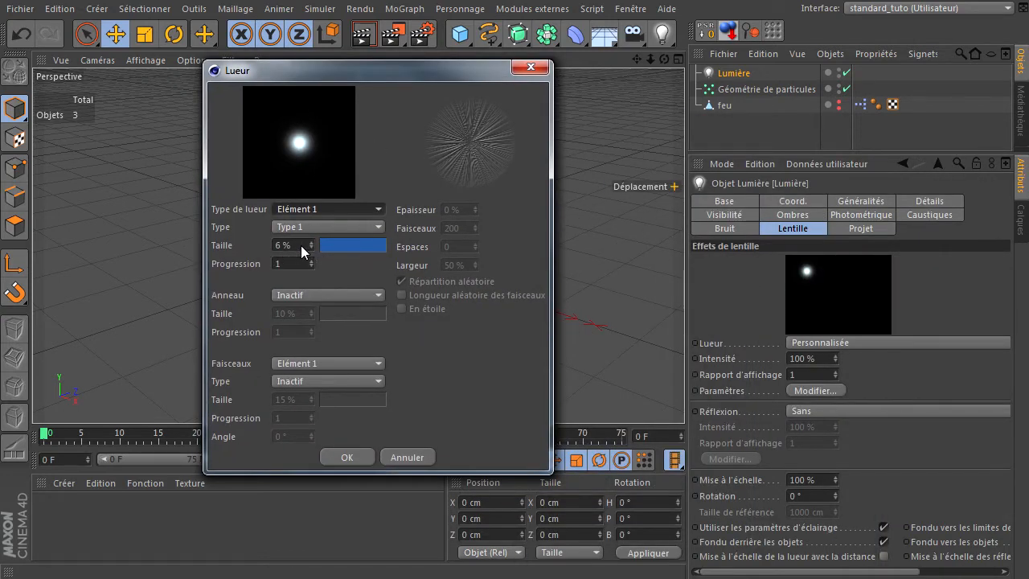
pyautogui.click(369, 242)
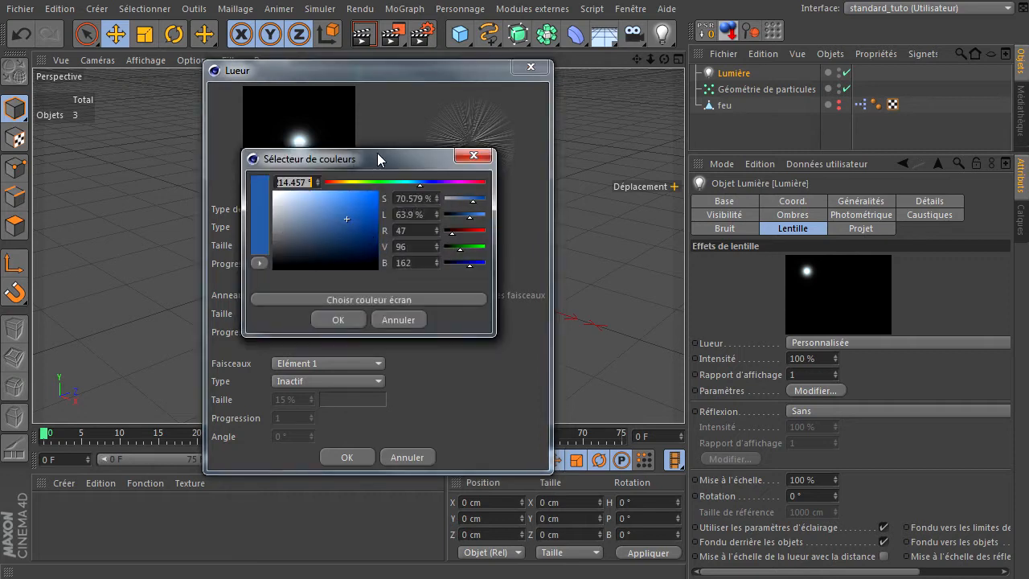
pyautogui.moveTo(377, 153); pyautogui.dragTo(596, 139)
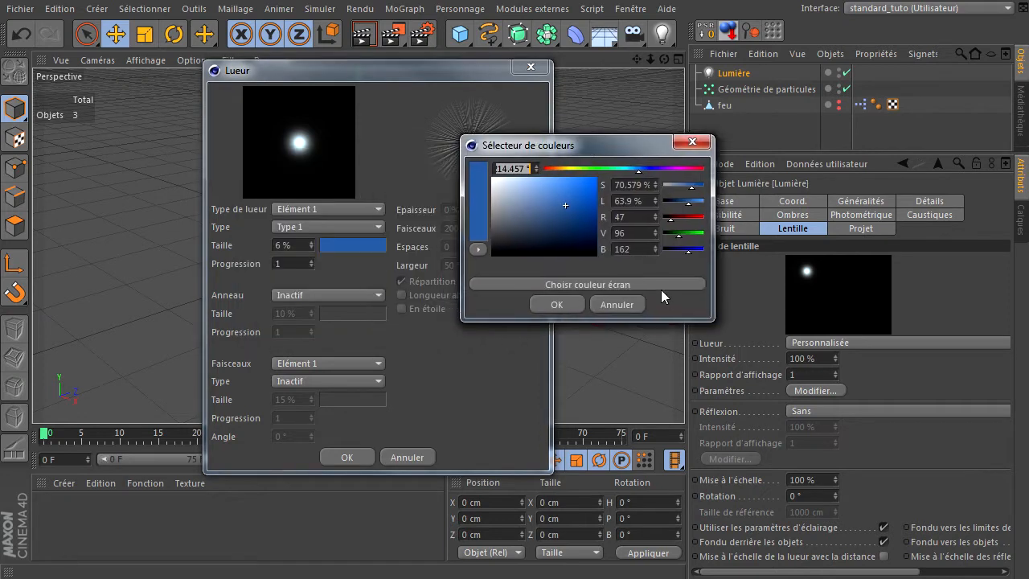
pyautogui.click(545, 170)
pyautogui.moveTo(574, 204); pyautogui.dragTo(608, 178)
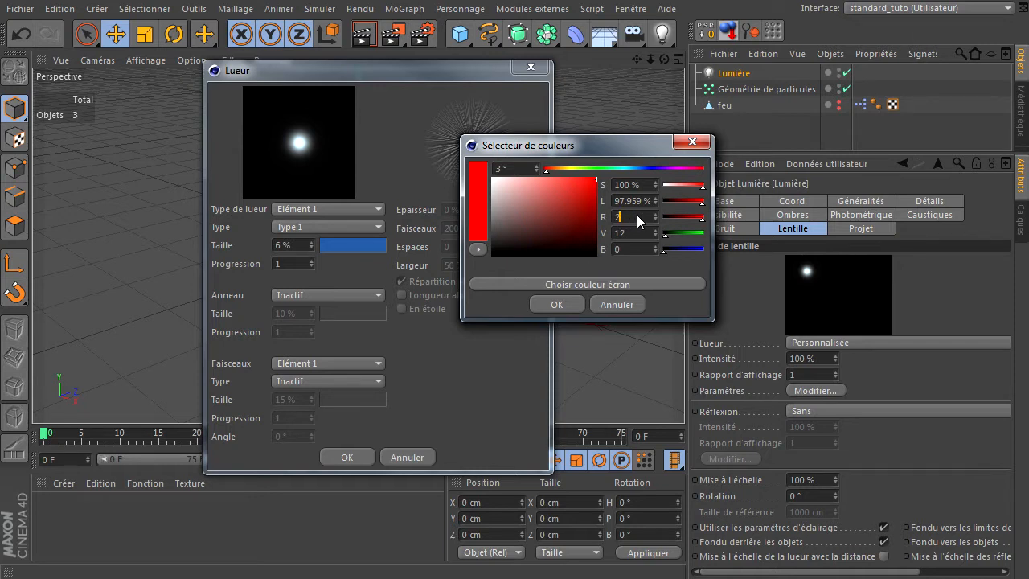
pyautogui.press('Tab')
pyautogui.press('Tab')
pyautogui.press('Return')
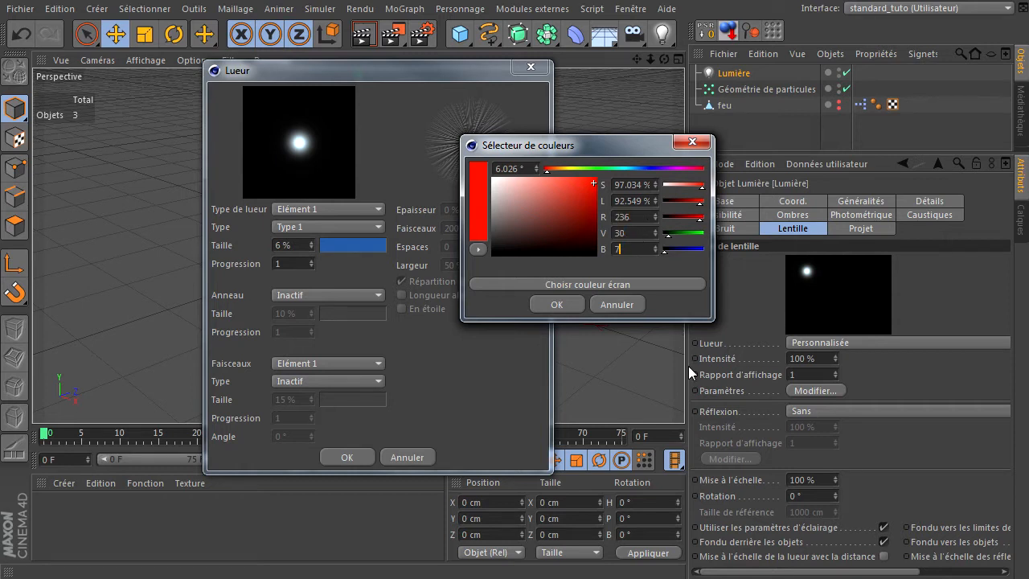
pyautogui.click(556, 302)
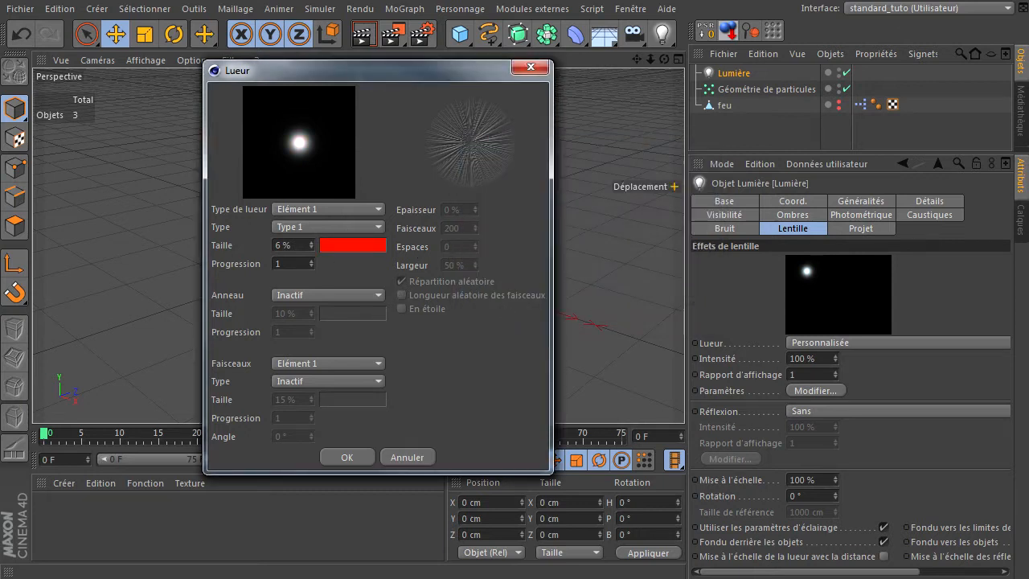
# - Switch to glow Elément 2 and set its size to 4 %
pyautogui.click(360, 207)
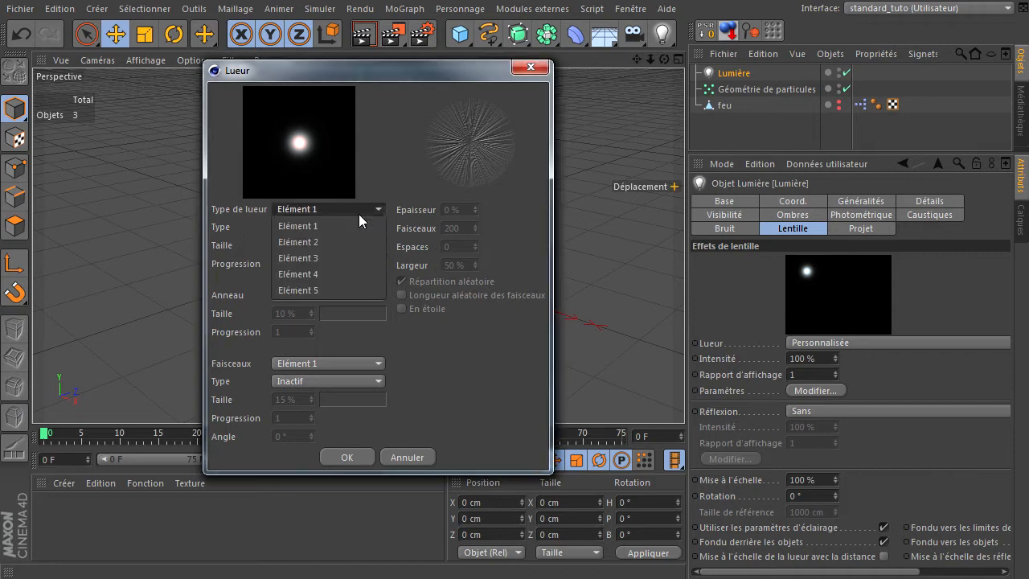
pyautogui.click(320, 242)
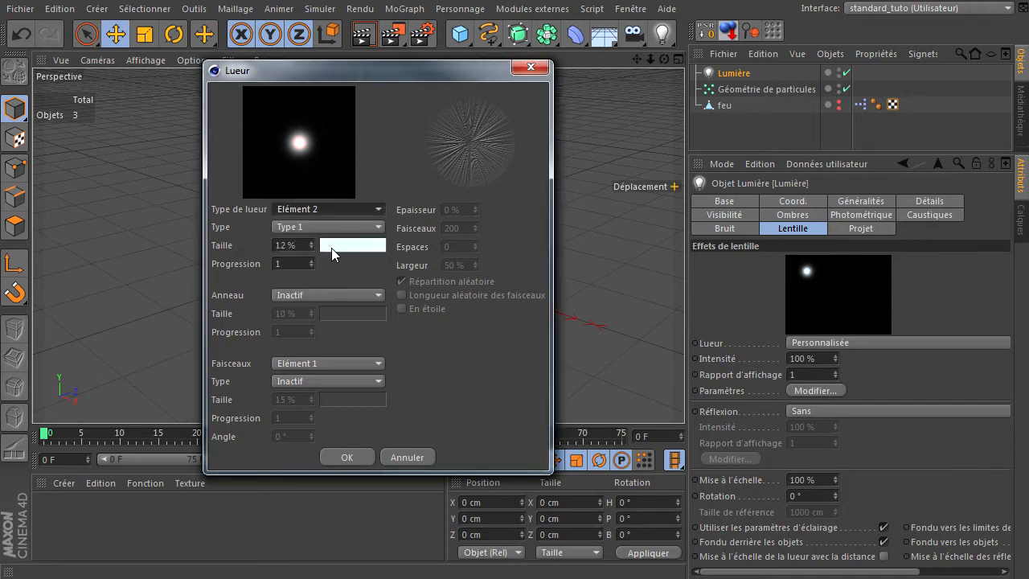
pyautogui.moveTo(302, 245); pyautogui.dragTo(278, 244)
pyautogui.write('4')
pyautogui.press('Return')
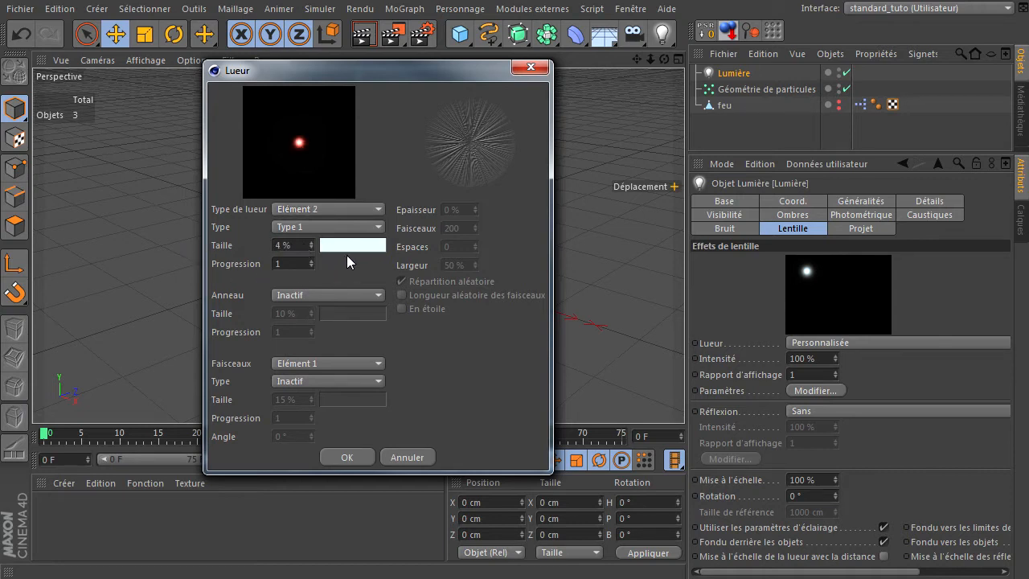
# - Set the colour of glow Elément 2 to yellow with RGB 249, 205, 26
pyautogui.click(351, 246)
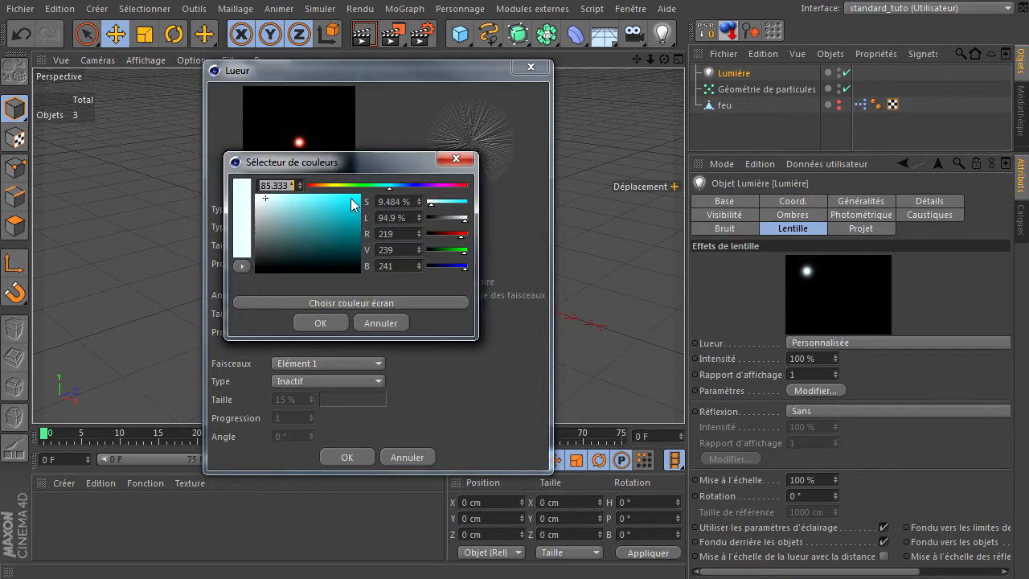
pyautogui.click(330, 186)
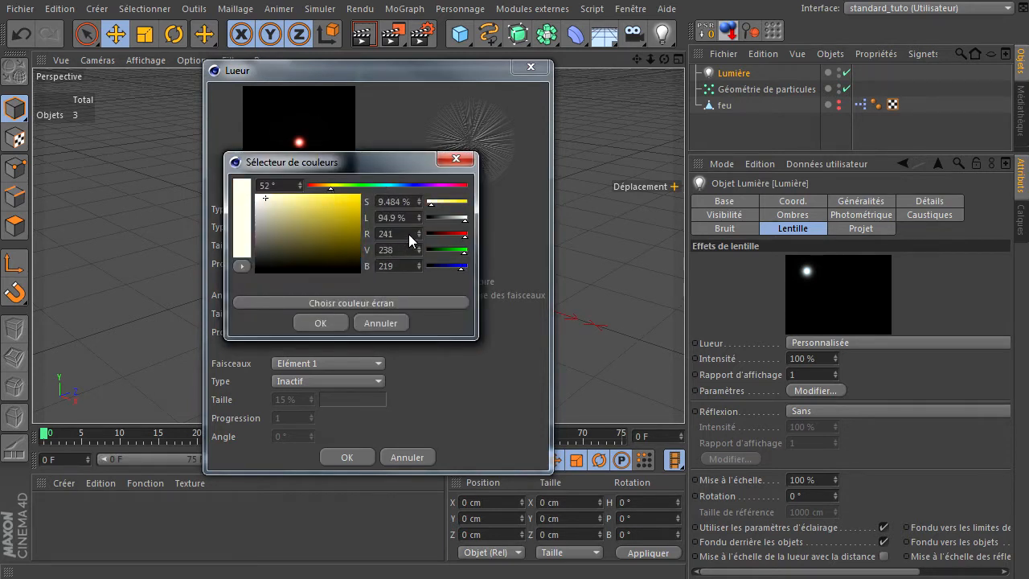
pyautogui.write('249')
pyautogui.press('Tab')
pyautogui.write('205')
pyautogui.press('Tab')
pyautogui.write('26')
pyautogui.press('Return')
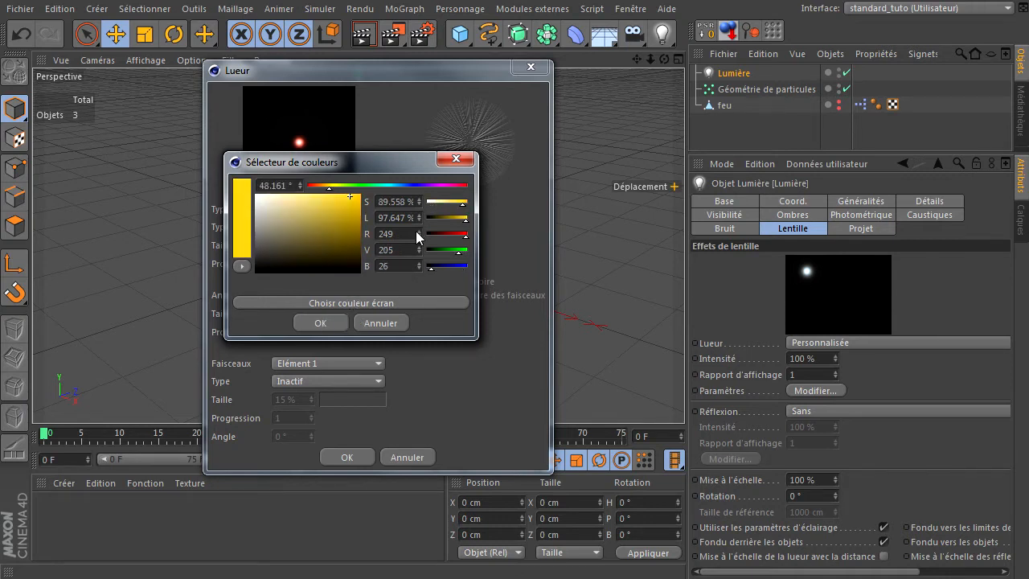
pyautogui.click(320, 323)
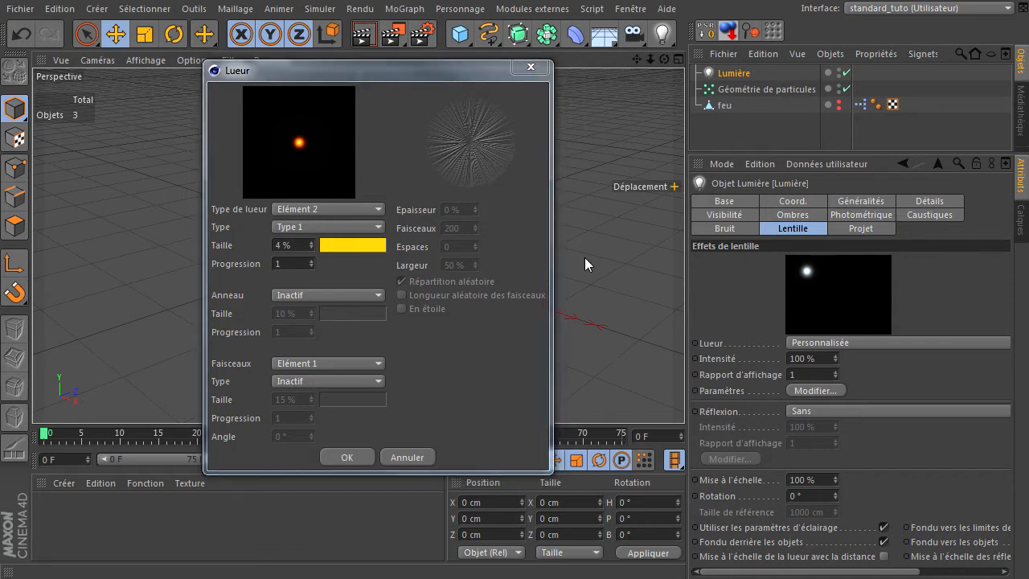
# - Switch to glow Elément 3 and set its size to 3 %
pyautogui.click(329, 209)
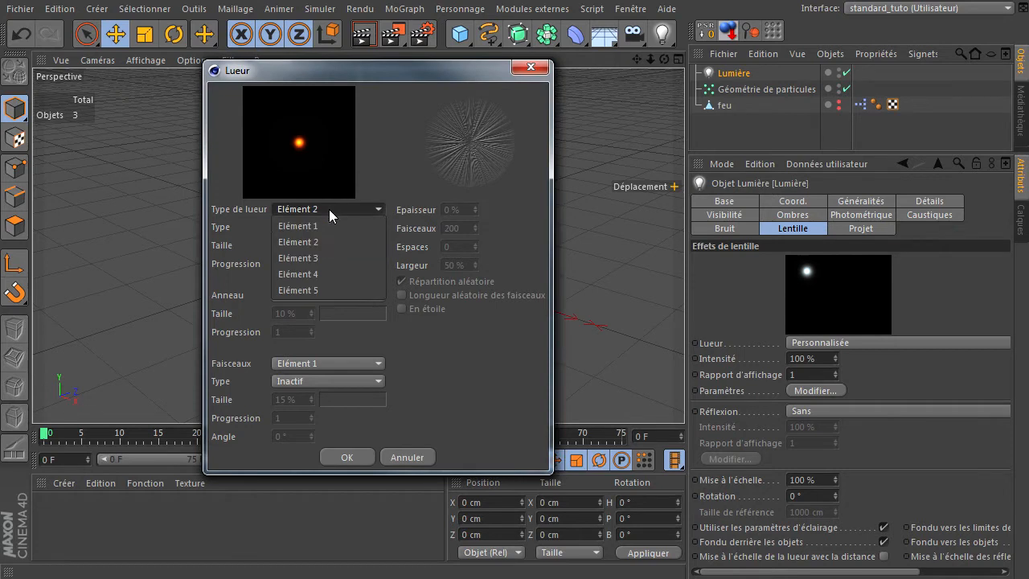
pyautogui.click(317, 257)
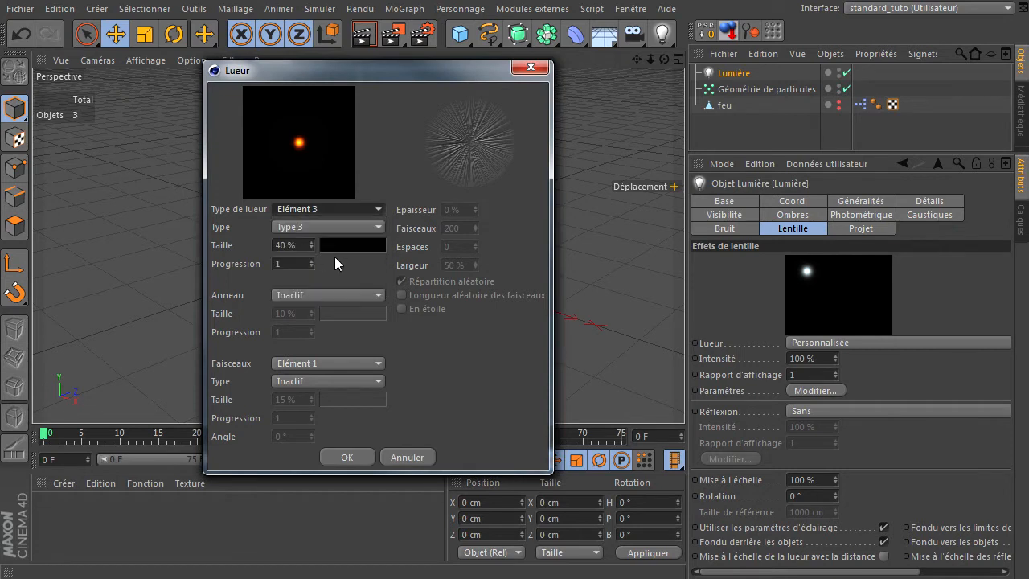
pyautogui.click(287, 245)
pyautogui.write('3')
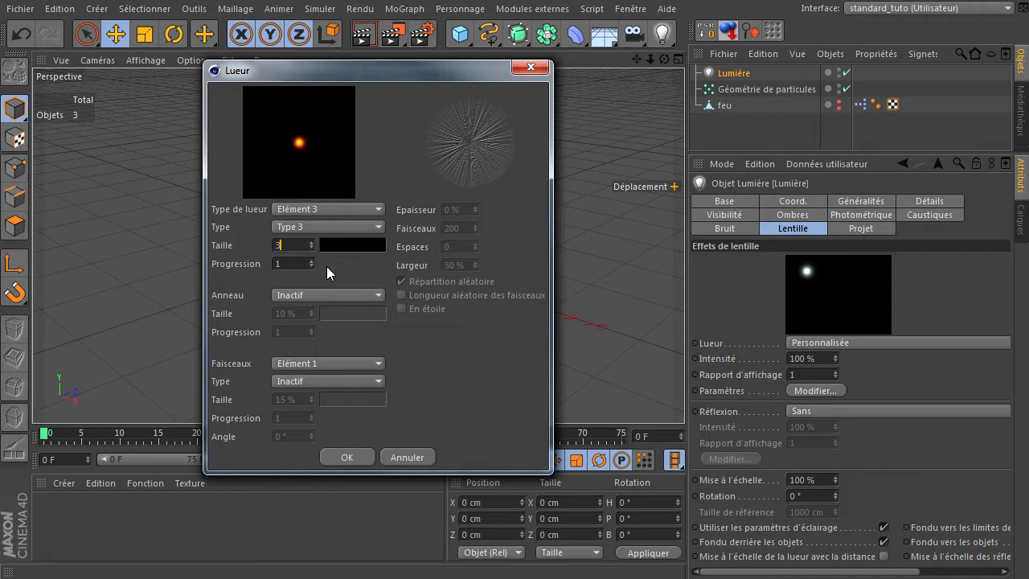
# - Set the colour of glow Elément 3 to orange with RGB 223, 97, 29
pyautogui.click(367, 247)
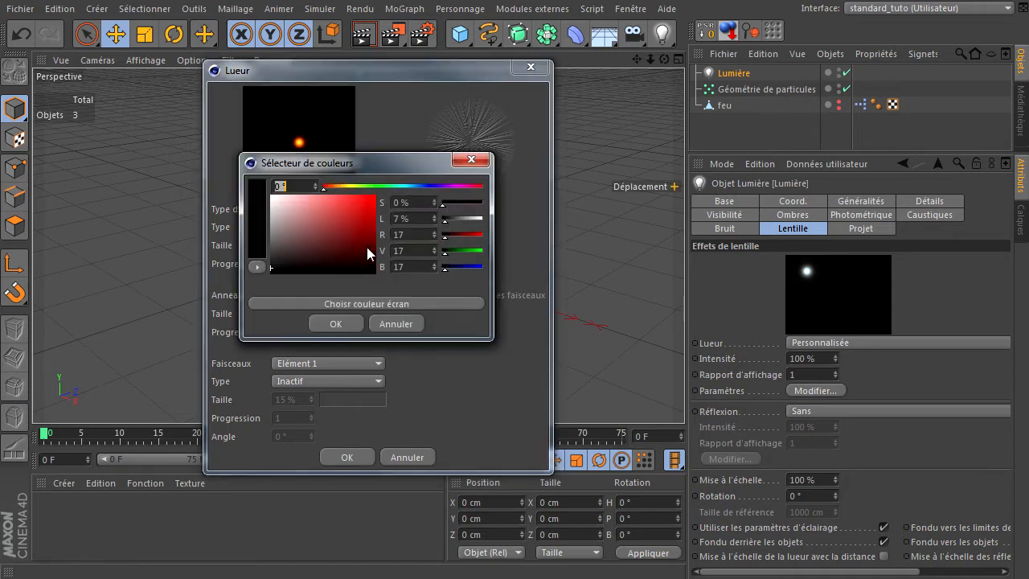
pyautogui.moveTo(343, 186)
pyautogui.mouseDown()
pyautogui.moveTo(358, 208)
pyautogui.moveTo(375, 195)
pyautogui.mouseUp()
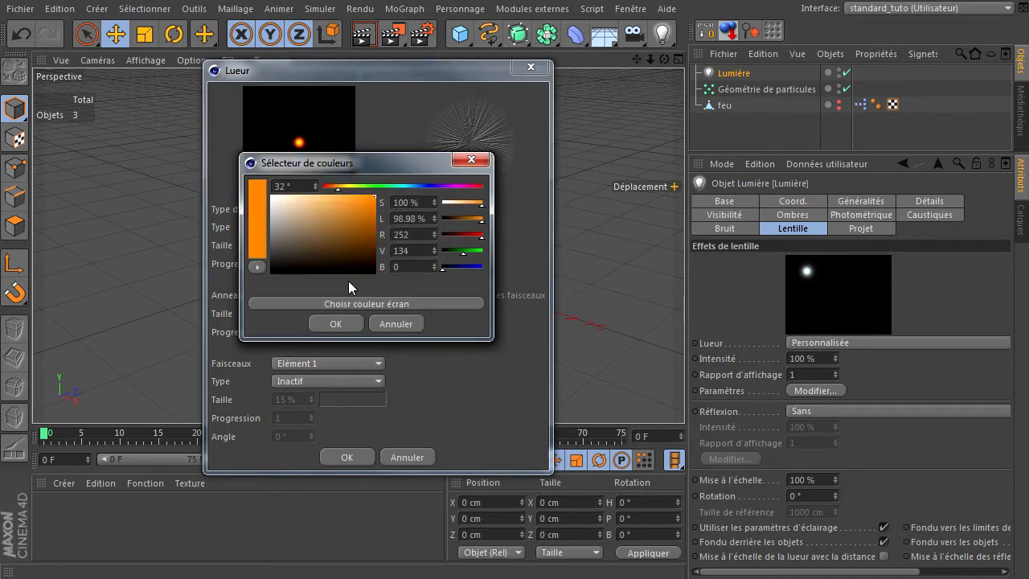
pyautogui.click(415, 250)
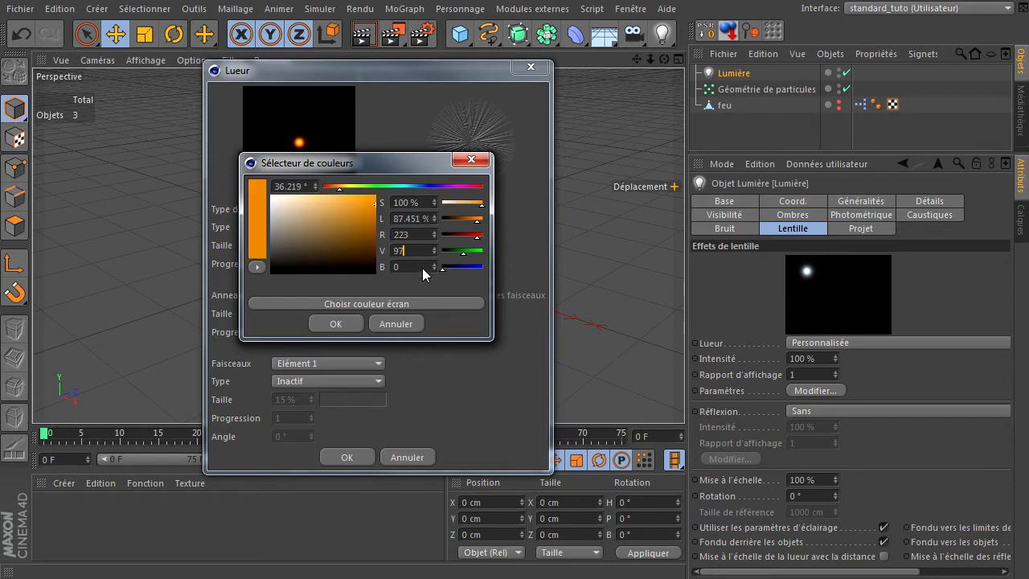
pyautogui.press('Tab')
pyautogui.press('Return')
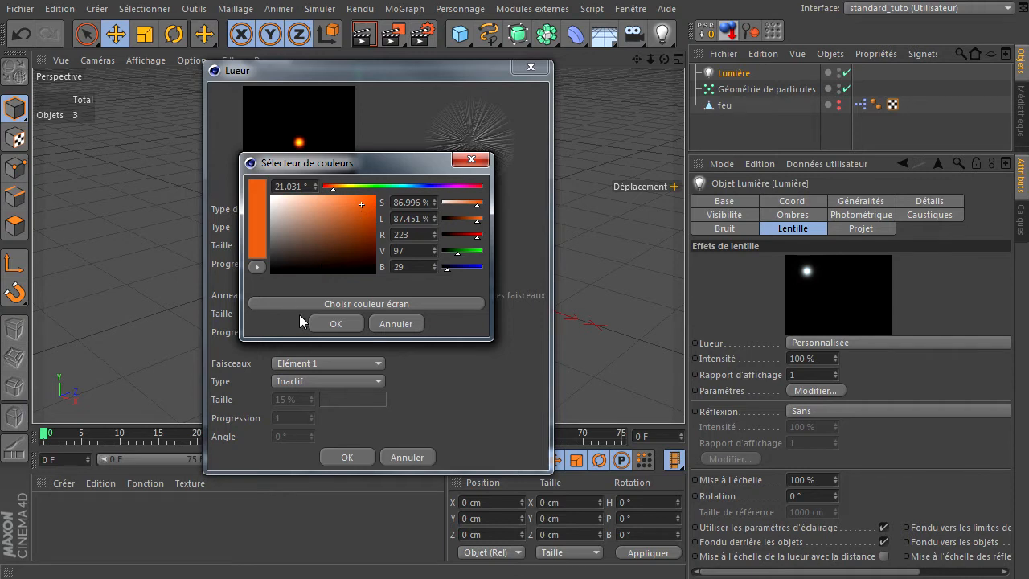
pyautogui.click(327, 324)
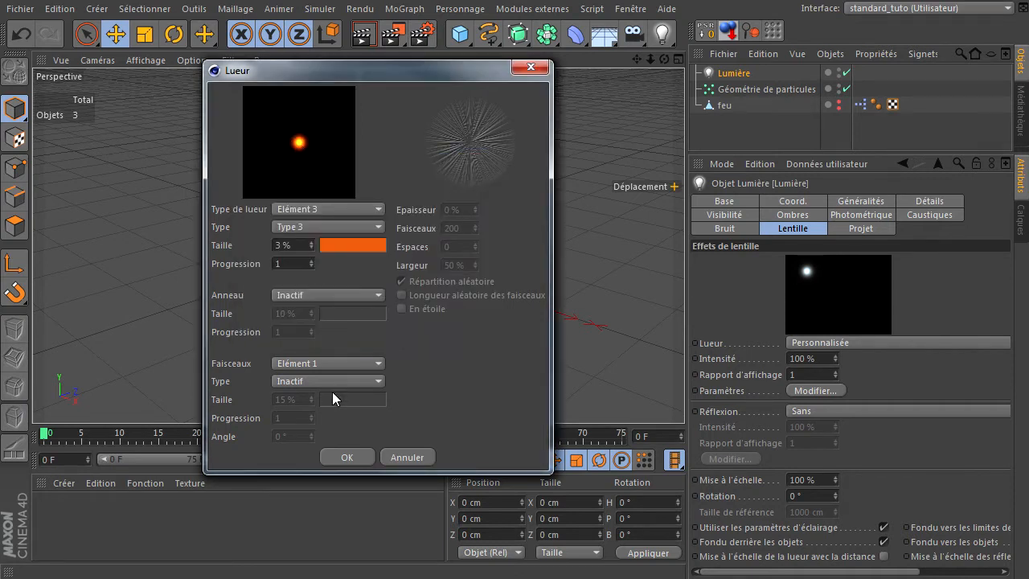
# - Apply the glow parameters and enable Mise à l'échelle de la lueur avec la distance for the light
pyautogui.click(335, 457)
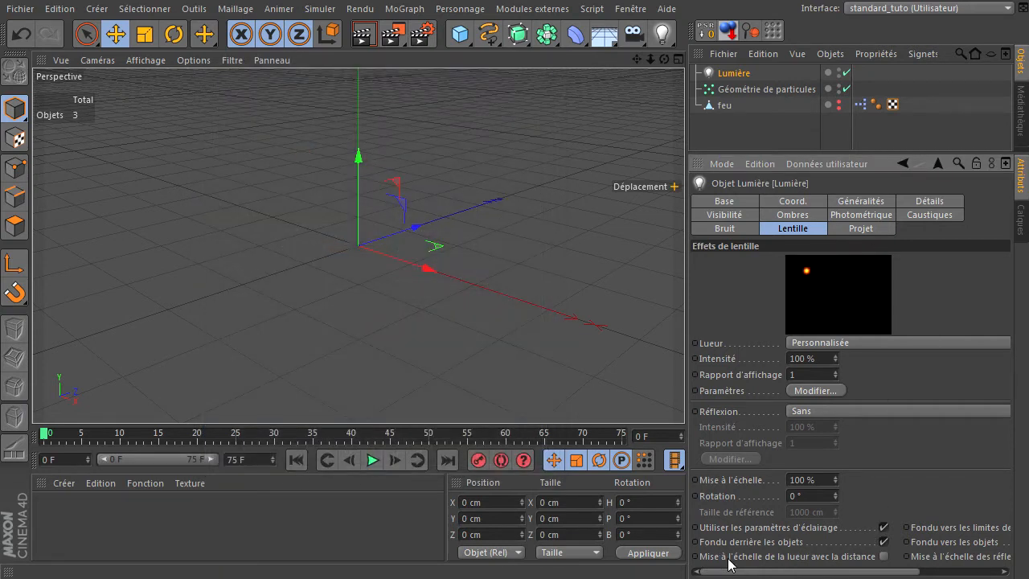
pyautogui.click(885, 555)
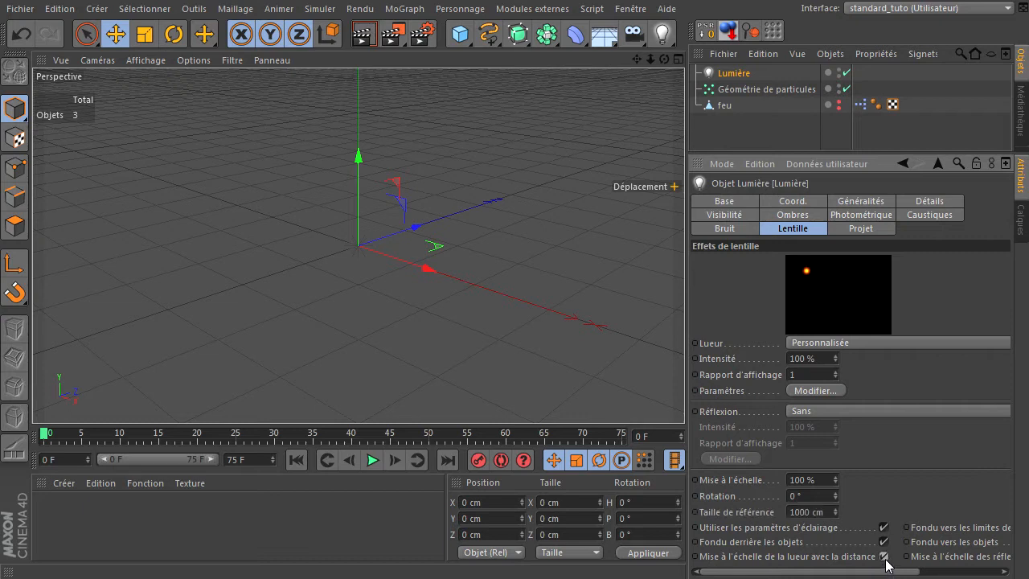
# - Hide the light in both the editor and the render, and rename it lueur feu
pyautogui.click(838, 71)
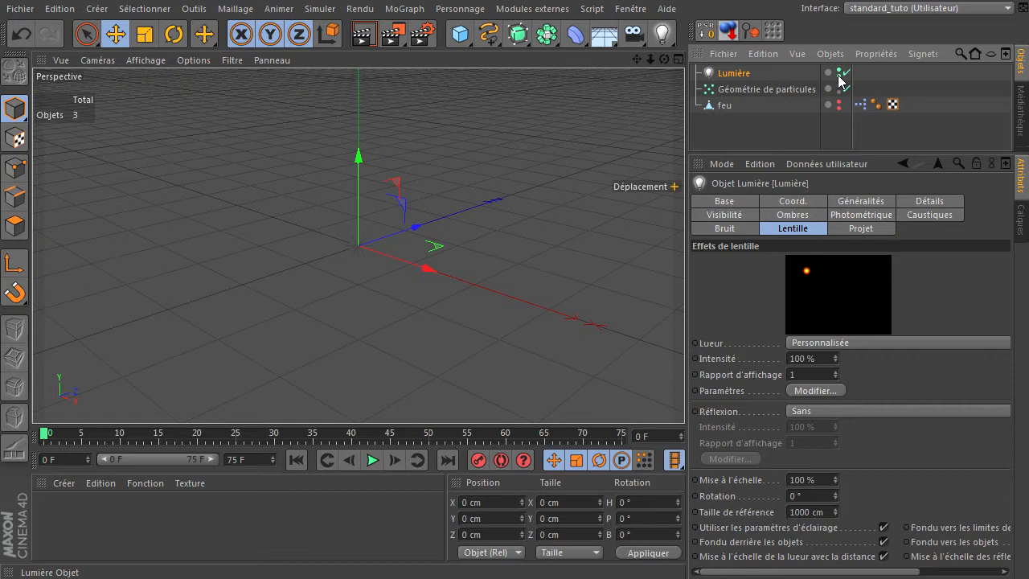
pyautogui.click(765, 132)
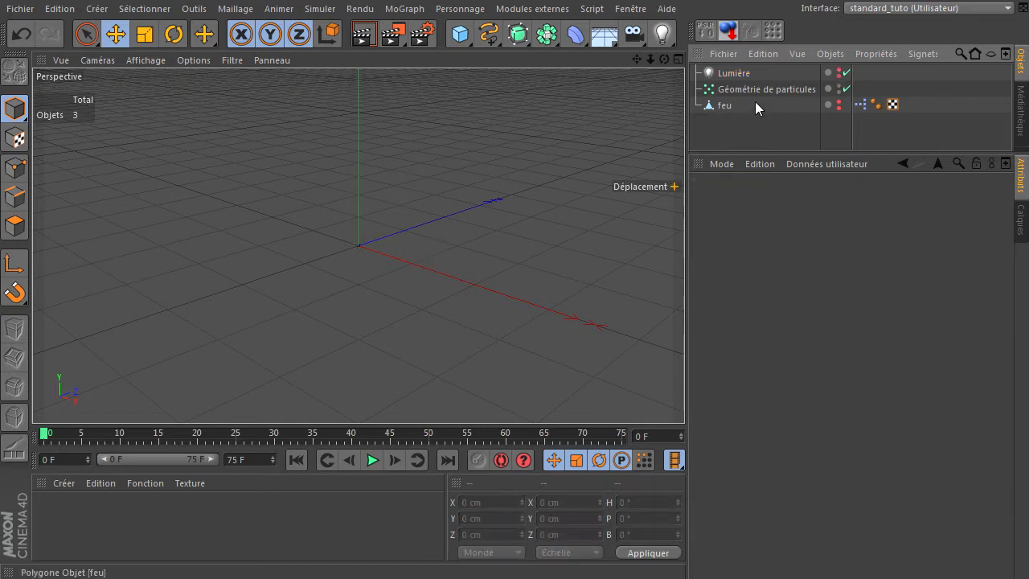
pyautogui.click(736, 74)
pyautogui.doubleClick(730, 74)
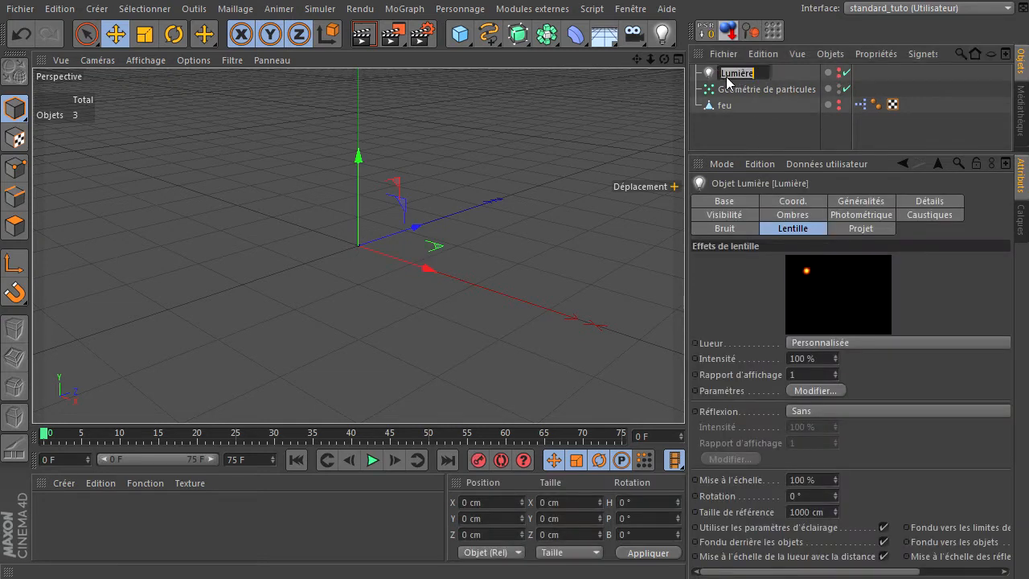
pyautogui.write('lueur feu')
pyautogui.press('Return')
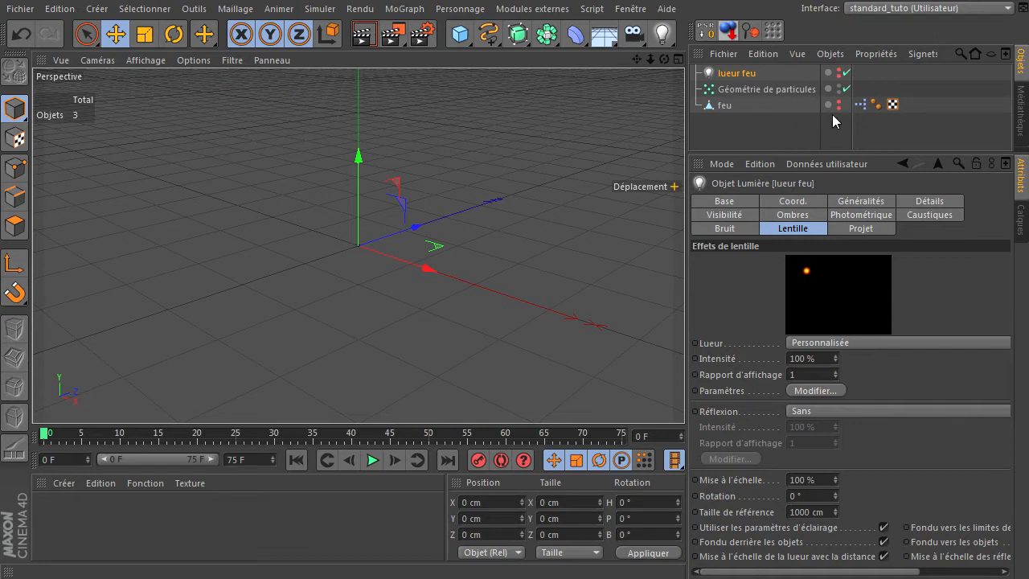
# - Open the XPresso network of the feu object, clear the view of the viewport and preview the particle emission
pyautogui.doubleClick(864, 104)
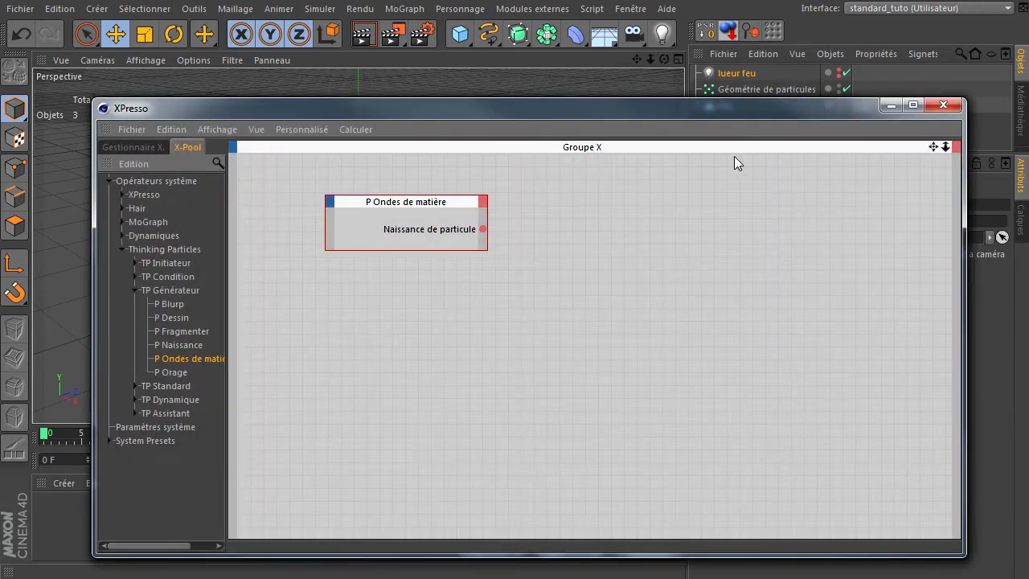
pyautogui.moveTo(750, 107); pyautogui.dragTo(706, 105)
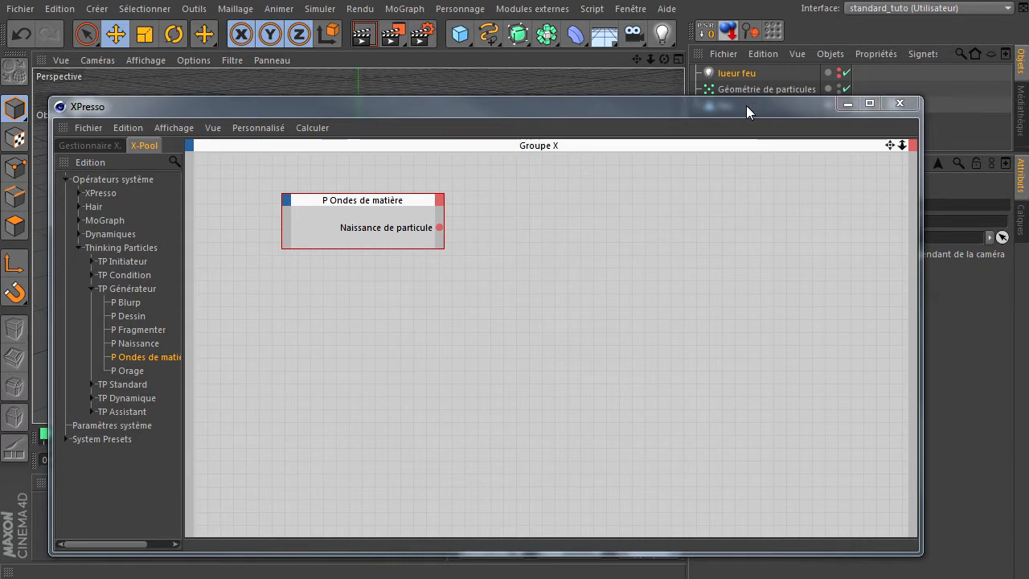
pyautogui.moveTo(746, 105); pyautogui.dragTo(758, 195)
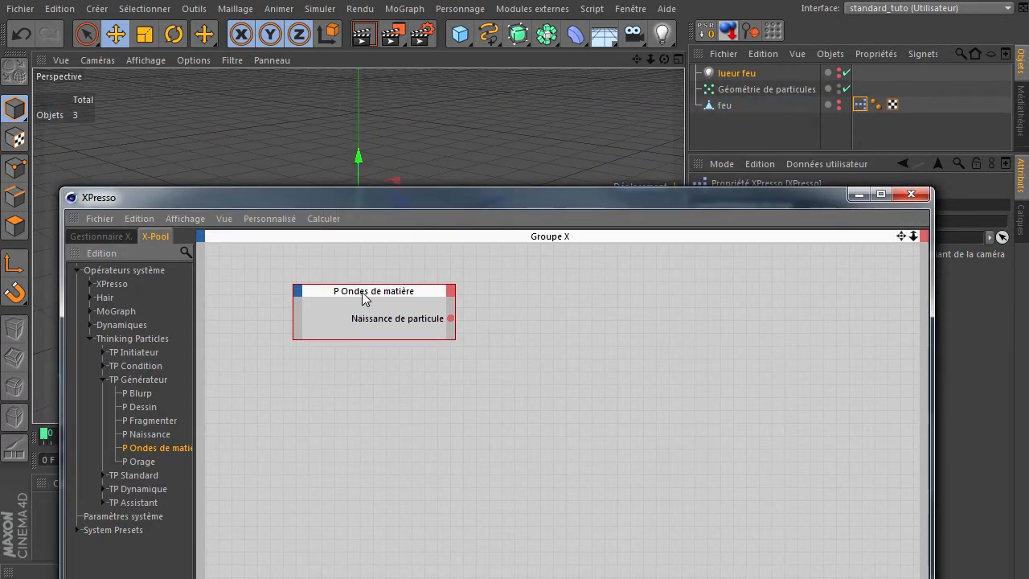
pyautogui.moveTo(456, 201); pyautogui.dragTo(737, 526)
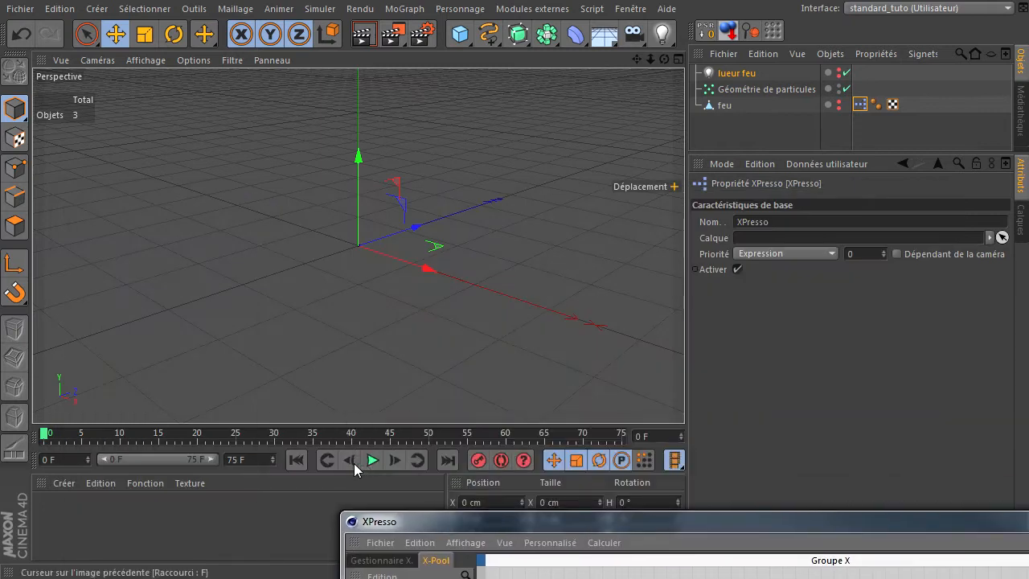
pyautogui.click(371, 460)
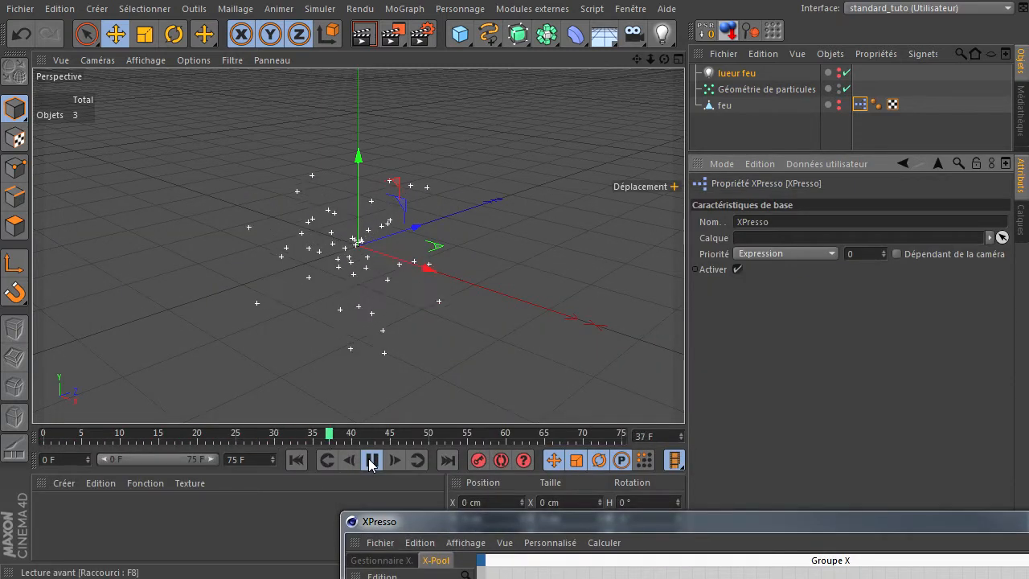
pyautogui.click(371, 460)
# - Extend the animation and its preview range to 750 F, and replay the particles from the first frame
pyautogui.click(237, 461)
pyautogui.write('0')
pyautogui.press('Return')
pyautogui.moveTo(133, 457); pyautogui.dragTo(217, 459)
pyautogui.click(296, 460)
pyautogui.click(370, 459)
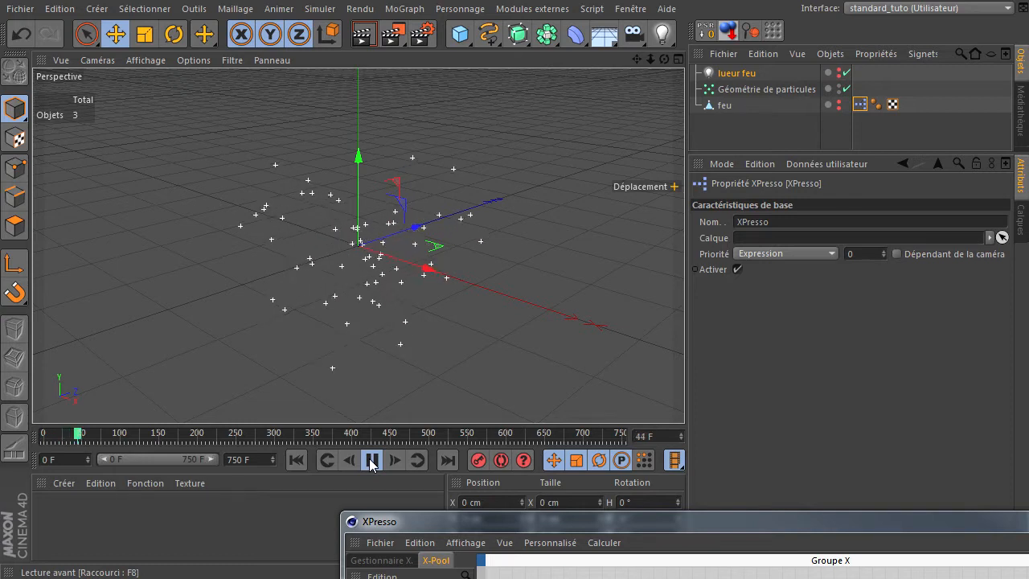
pyautogui.click(371, 462)
# - Set the P Ondes de matière node's birth type to Taux (par image) with a rate of 10
pyautogui.moveTo(601, 521); pyautogui.dragTo(281, 255)
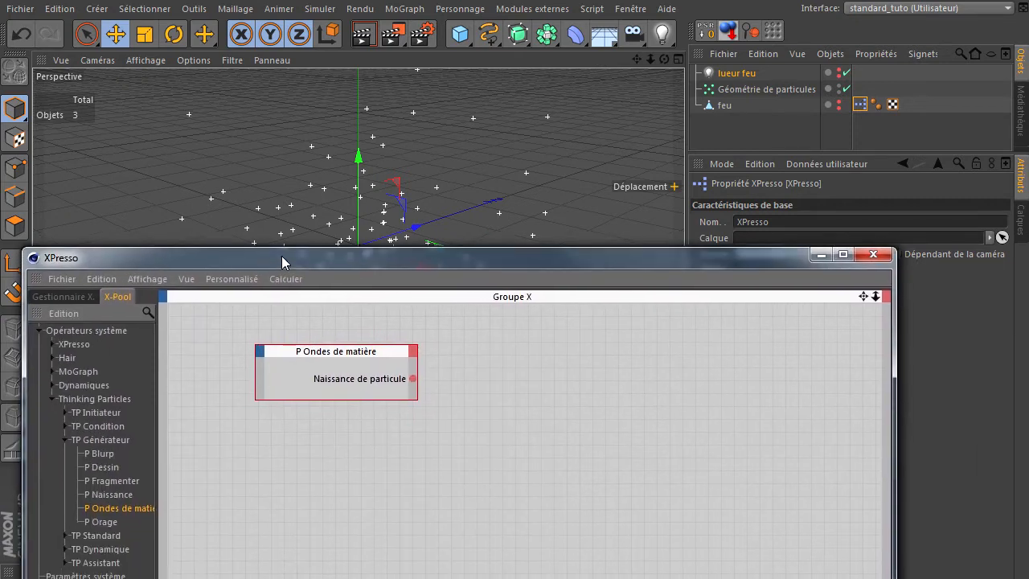
pyautogui.click(324, 368)
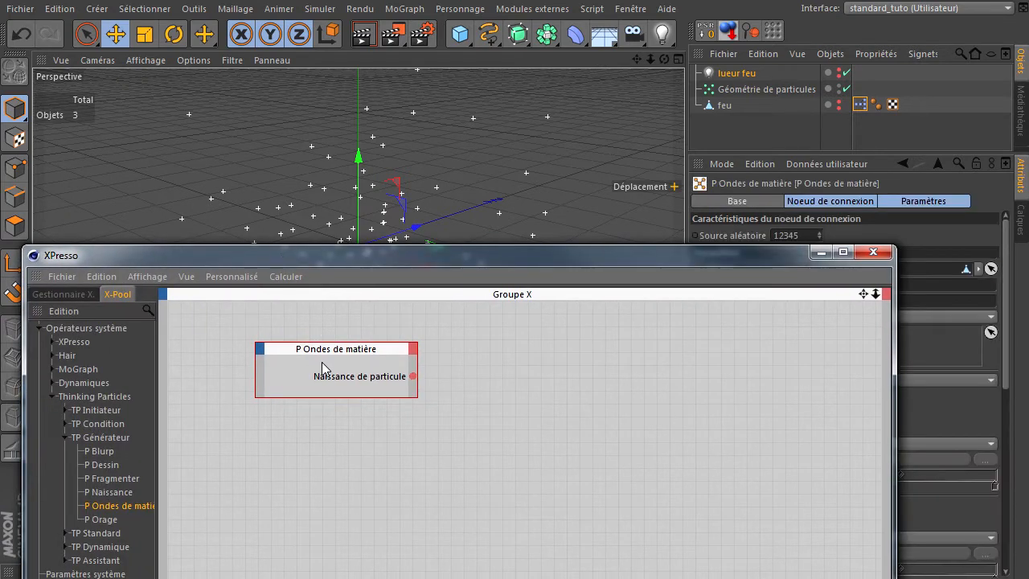
pyautogui.moveTo(493, 255); pyautogui.dragTo(1028, 233)
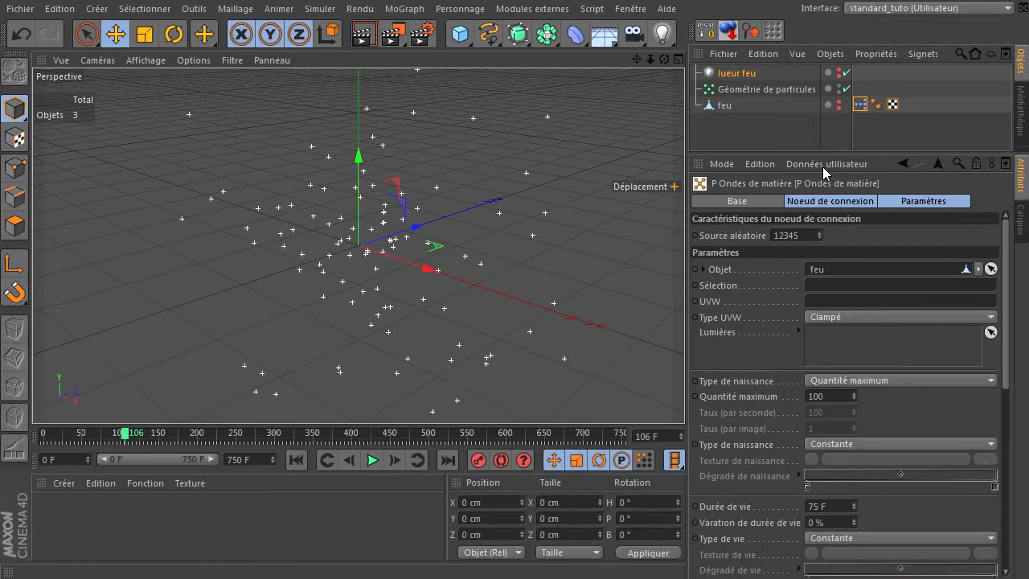
pyautogui.moveTo(825, 153); pyautogui.dragTo(827, 115)
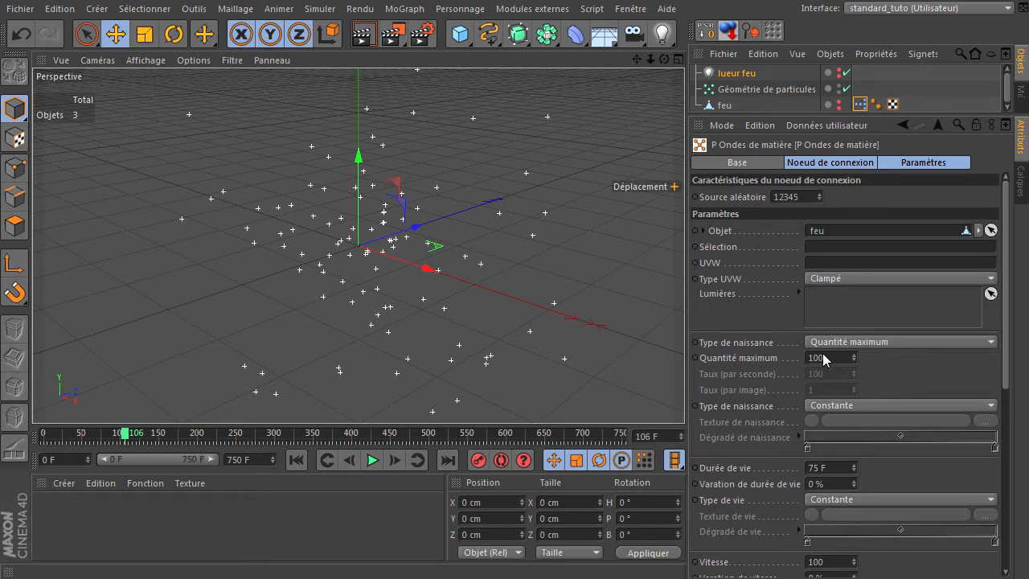
pyautogui.click(879, 347)
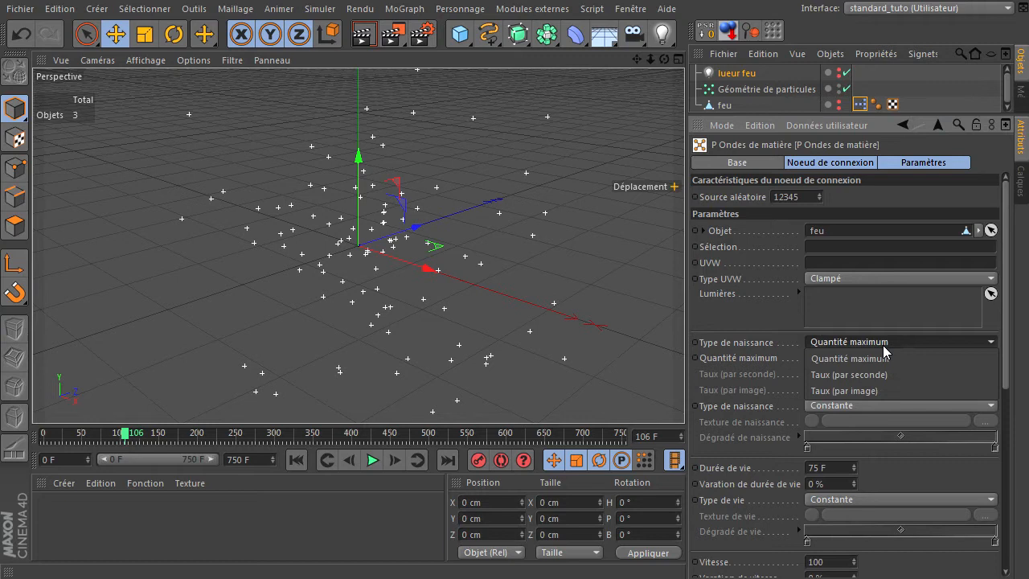
pyautogui.click(880, 388)
pyautogui.click(836, 390)
pyautogui.write('0')
pyautogui.press('Return')
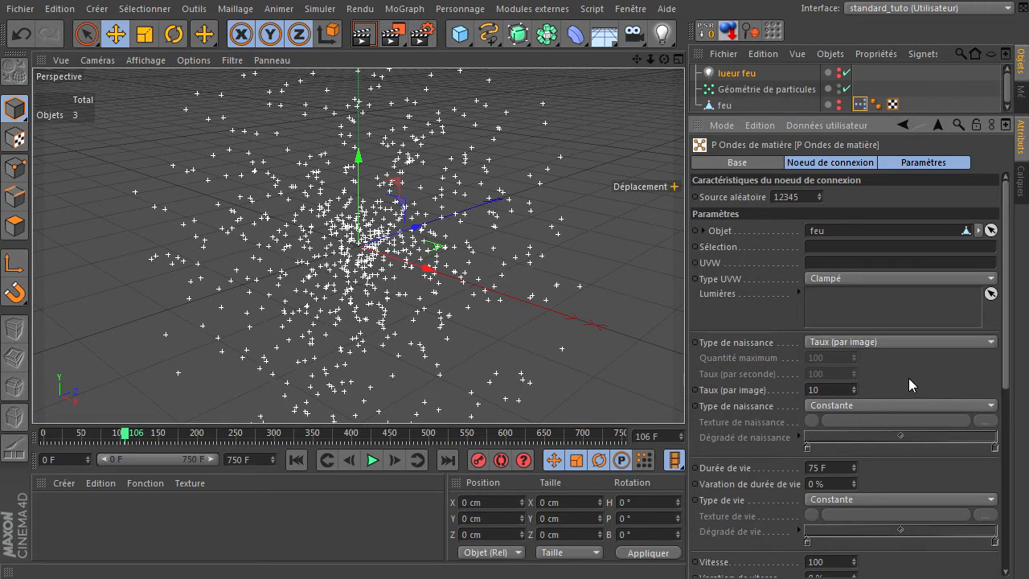
pyautogui.click(872, 340)
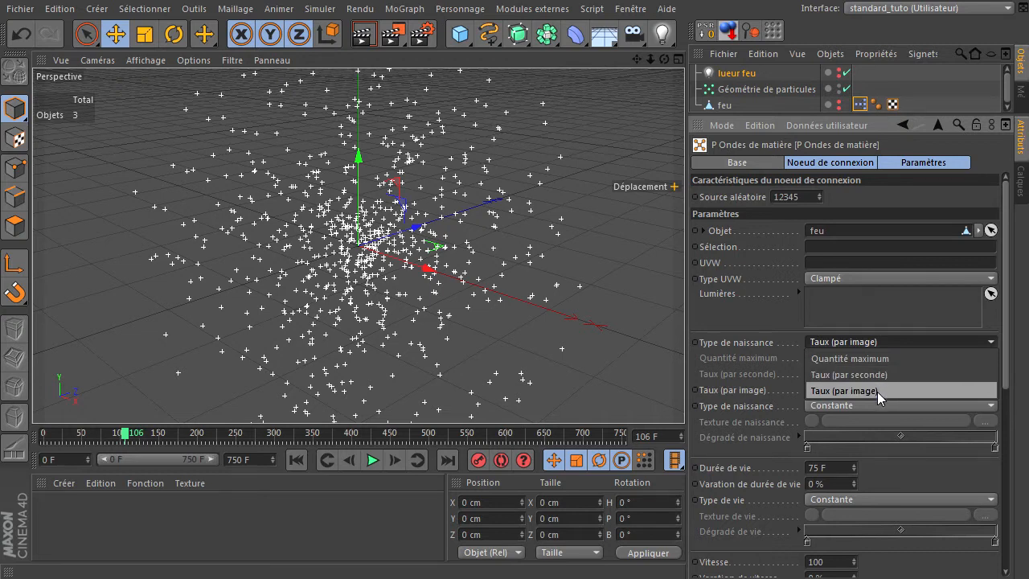
pyautogui.click(782, 327)
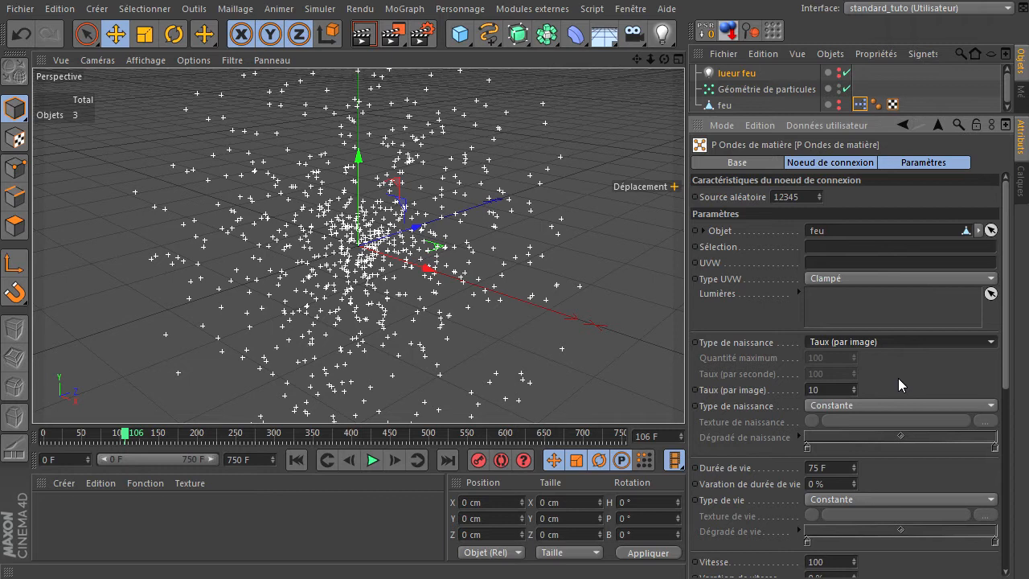
# - Replay the particle simulation from the first frame to examine the emission rate and particle lifetime
pyautogui.click(295, 465)
pyautogui.click(373, 464)
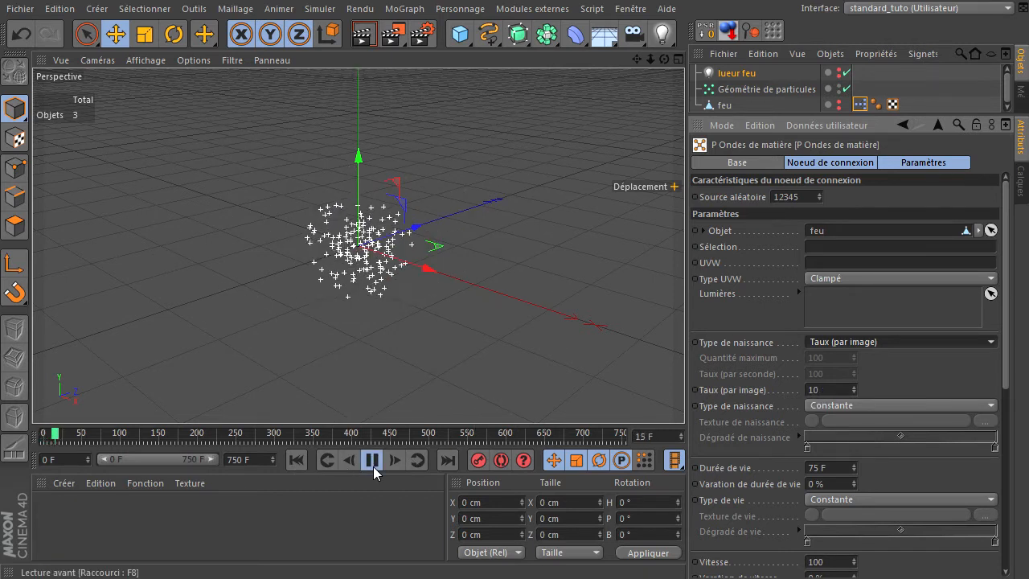
pyautogui.click(373, 466)
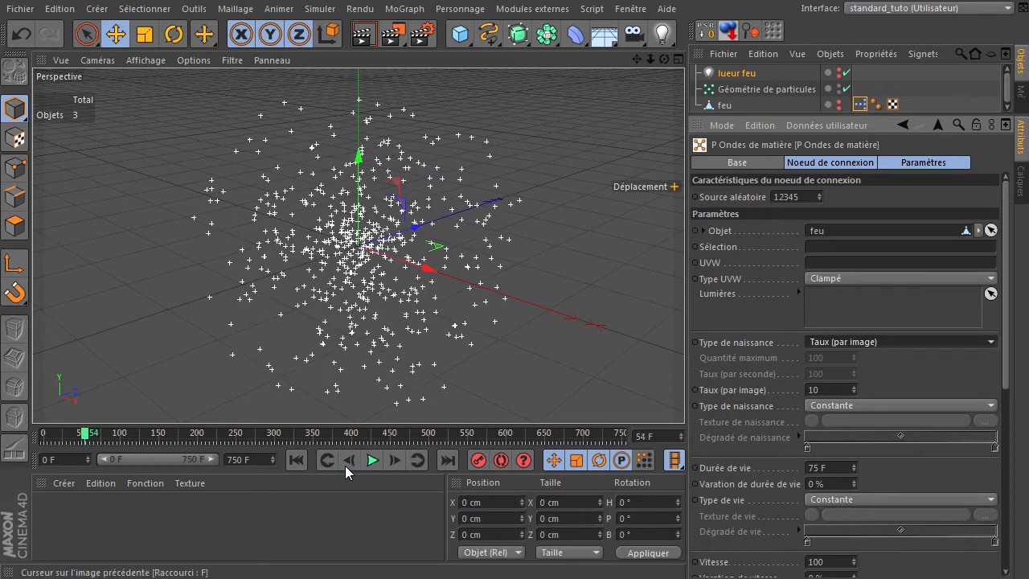
pyautogui.click(294, 460)
pyautogui.click(375, 460)
pyautogui.click(375, 461)
pyautogui.click(296, 459)
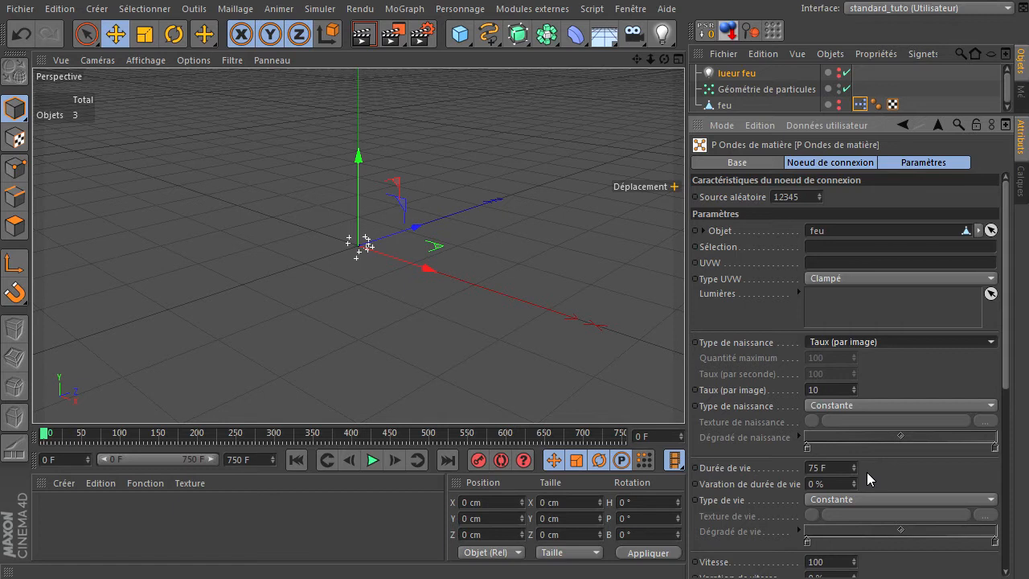
pyautogui.click(373, 459)
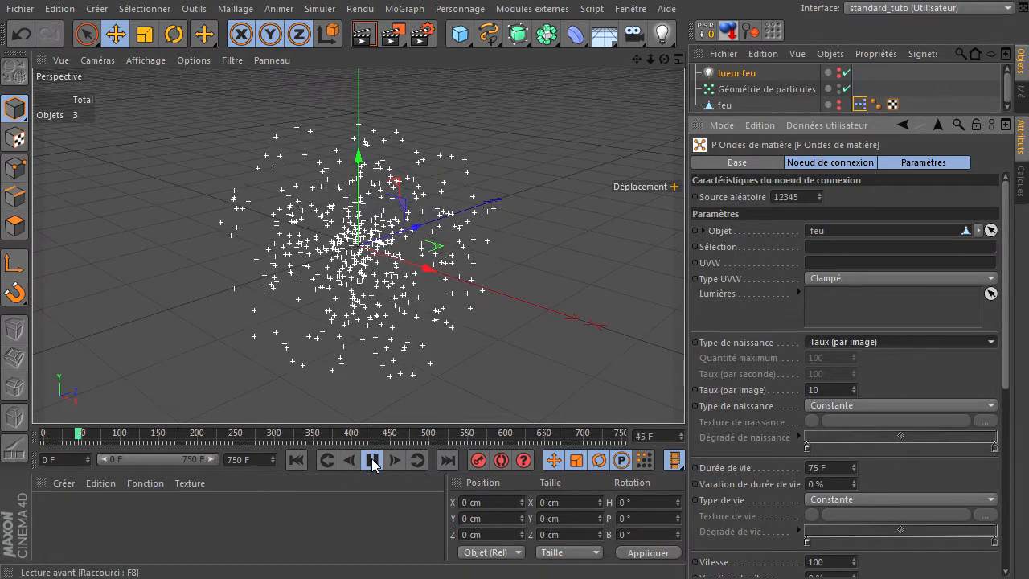
pyautogui.click(372, 460)
# - Set the particles' Durée de vie to 40 F with a 50 % variation, and replay the simulation
pyautogui.click(828, 467)
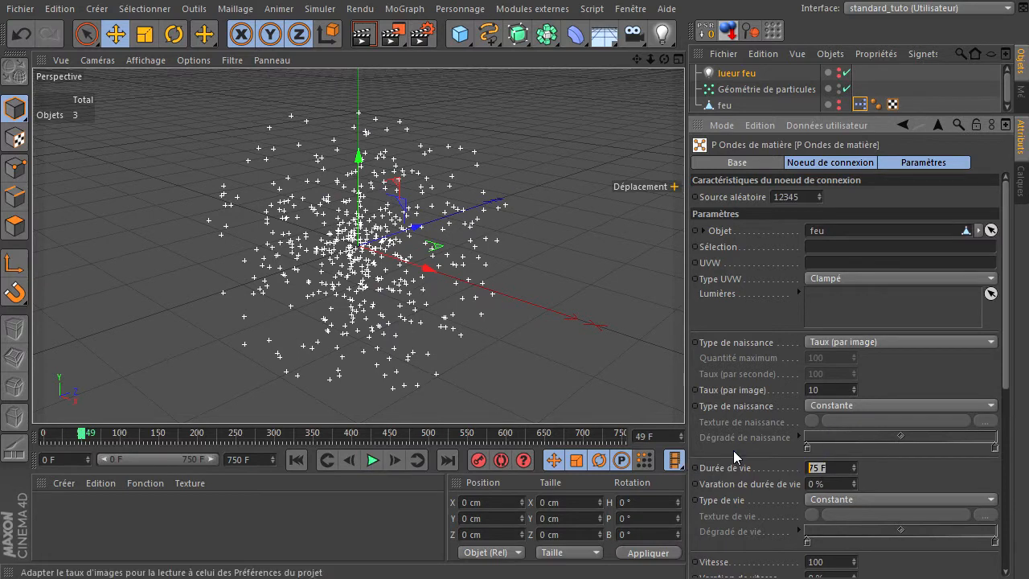
pyautogui.write('40')
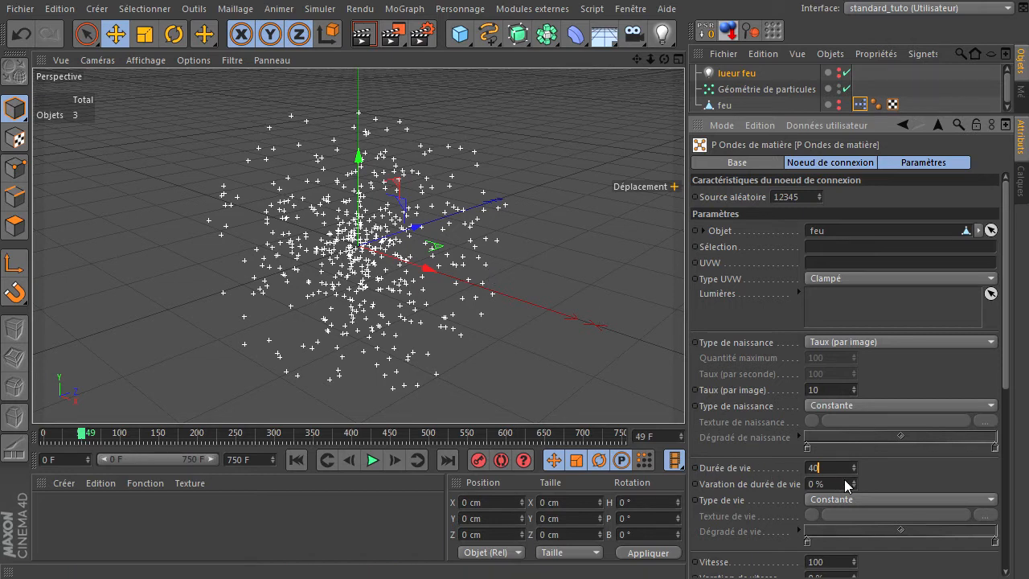
pyautogui.press('Tab')
pyautogui.write('50')
pyautogui.press('Return')
pyautogui.click(299, 459)
pyautogui.click(372, 460)
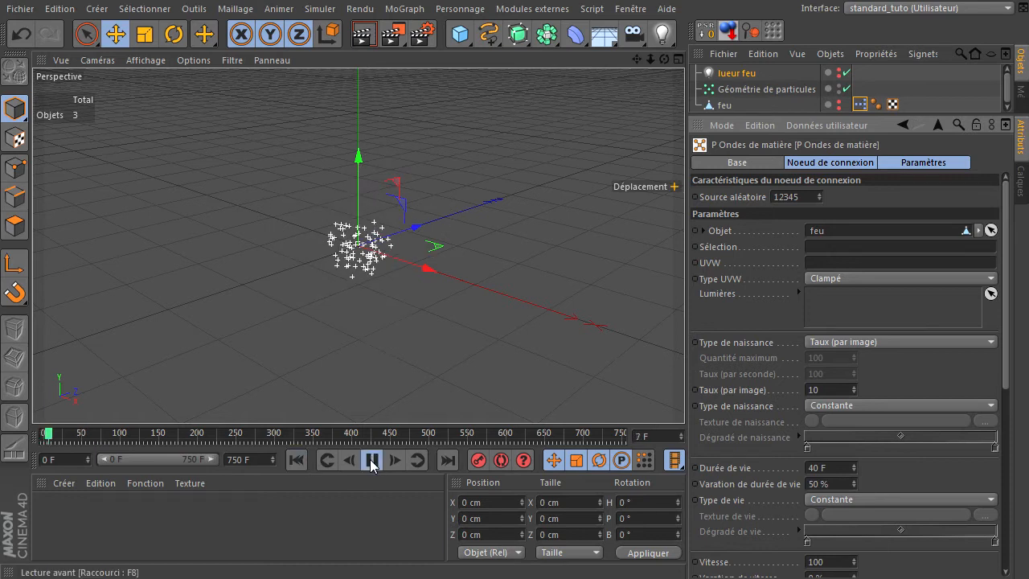
pyautogui.click(371, 460)
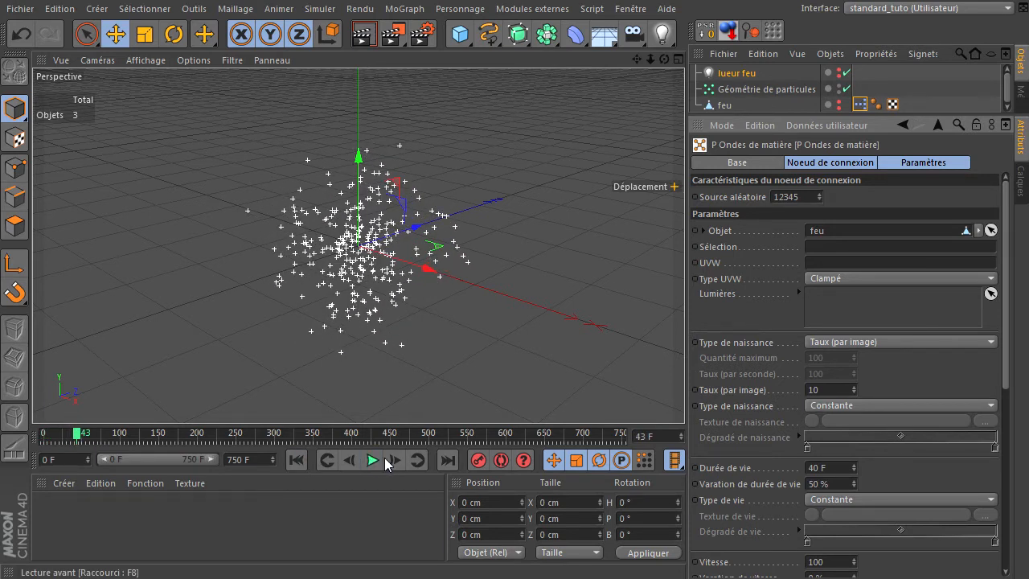
# - Set the particles' Vitesse to 10 and replay the simulation from the first frame
pyautogui.click(850, 562)
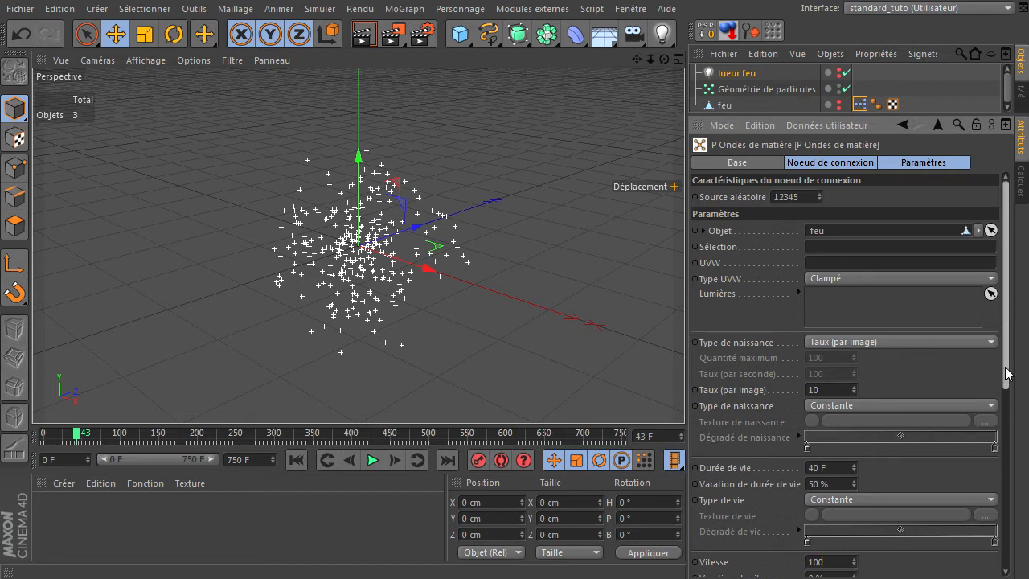
pyautogui.scroll(-5, 1010, 375)
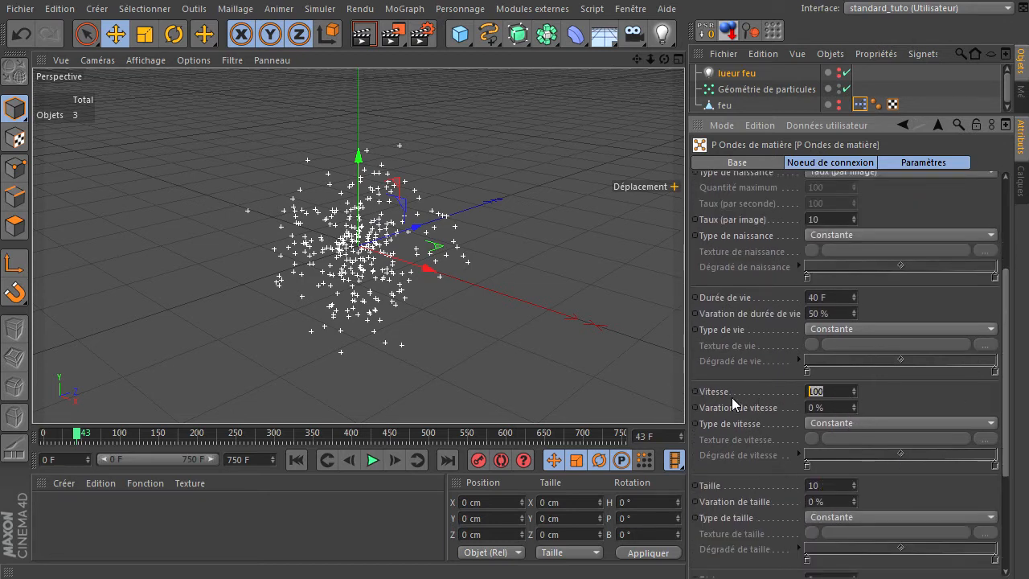
pyautogui.press('BackSpace')
pyautogui.press('Return')
pyautogui.click(297, 459)
pyautogui.click(371, 459)
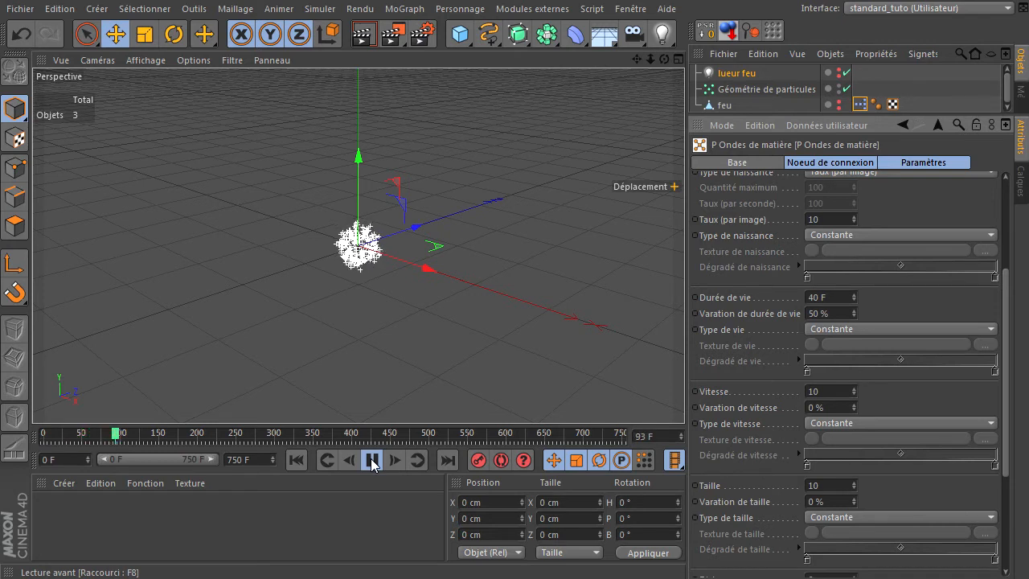
pyautogui.click(372, 459)
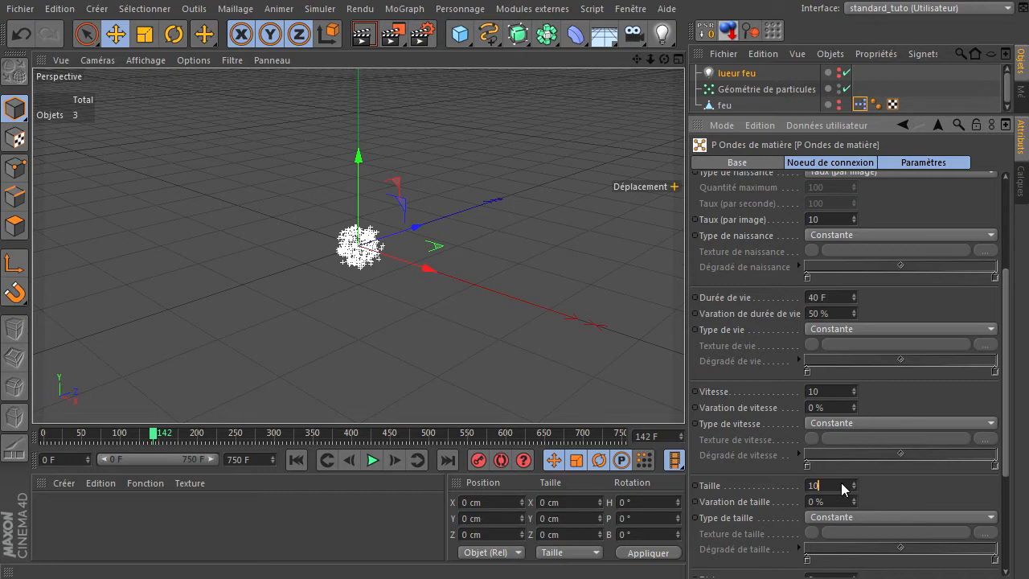
# - Set the particles' Taille to 20 and replay the simulation from the first frame
pyautogui.press('BackSpace')
pyautogui.press('BackSpace')
pyautogui.write('20')
pyautogui.click(296, 460)
pyautogui.click(372, 460)
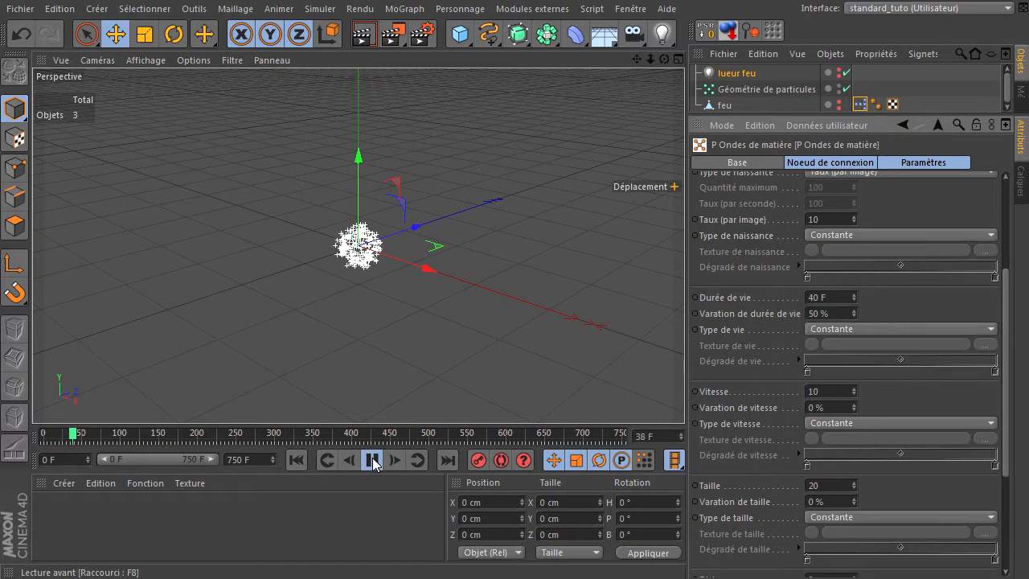
pyautogui.click(372, 460)
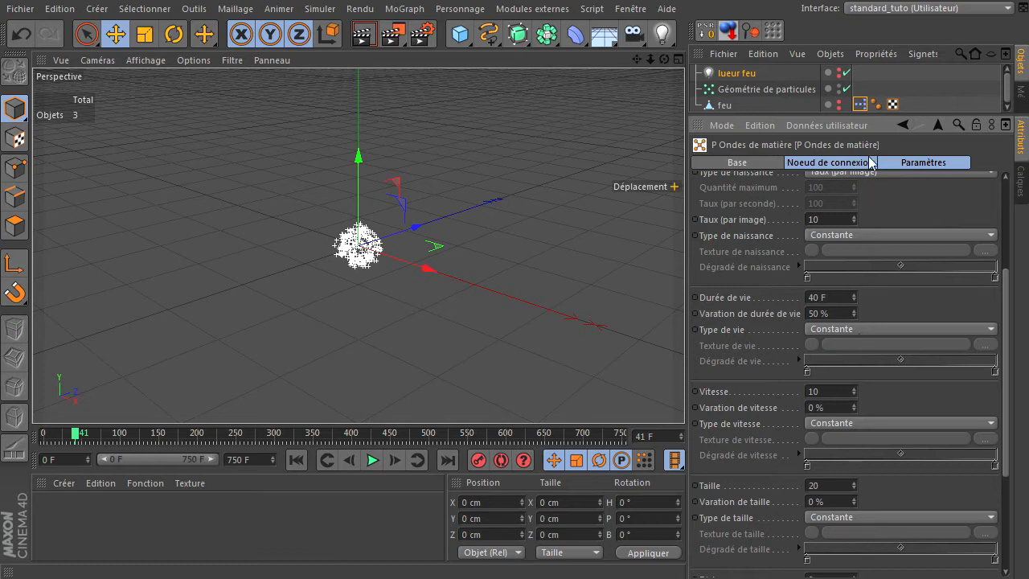
pyautogui.moveTo(870, 113); pyautogui.dragTo(872, 172)
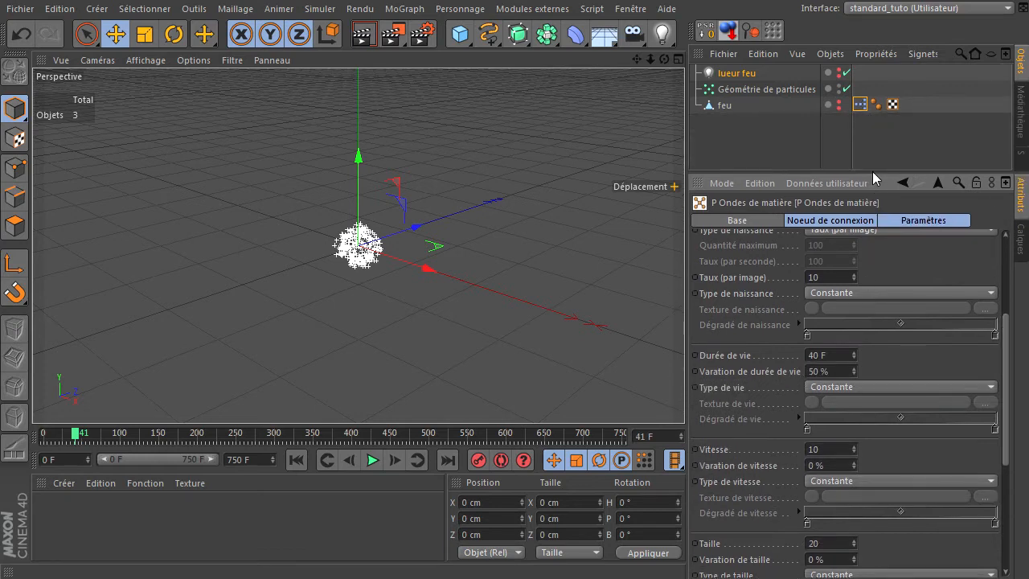
pyautogui.moveTo(563, 578); pyautogui.dragTo(329, 73)
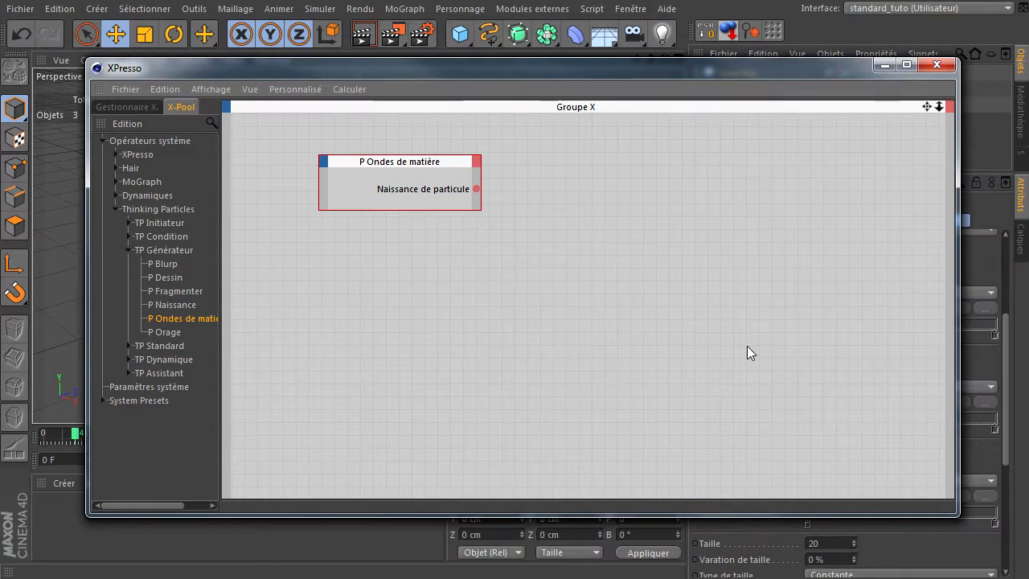
pyautogui.moveTo(574, 71); pyautogui.dragTo(777, 490)
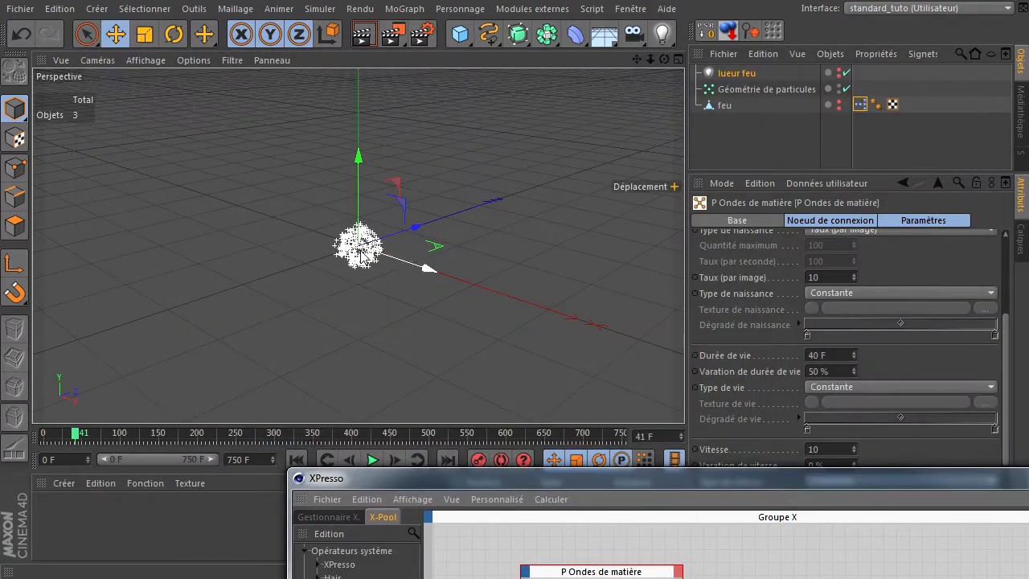
# - Add a P Groupe node and a P Conduit node to the XPresso graph beside P Ondes de matière
pyautogui.click(364, 34)
pyautogui.moveTo(575, 479); pyautogui.dragTo(354, 53)
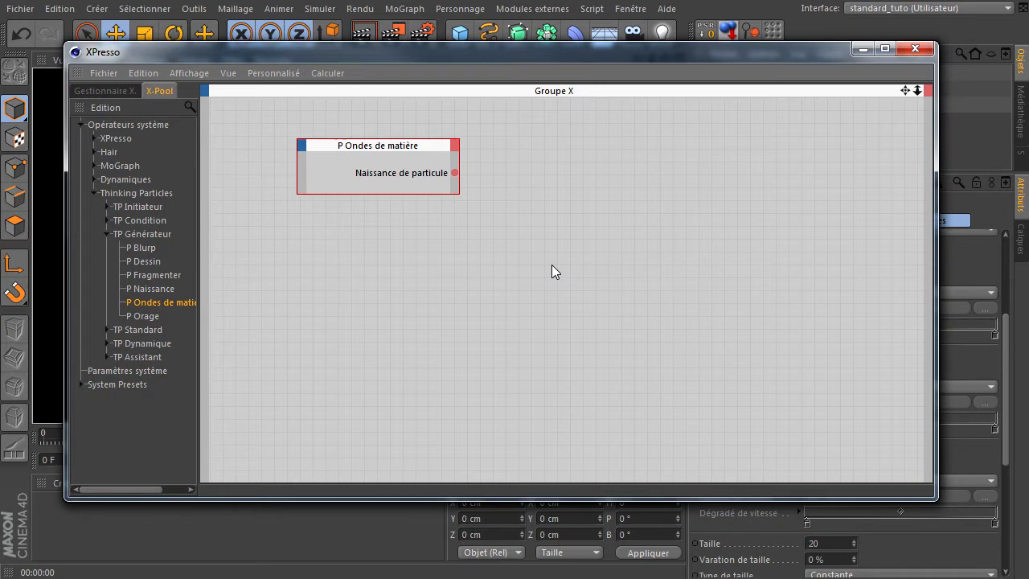
pyautogui.click(105, 329)
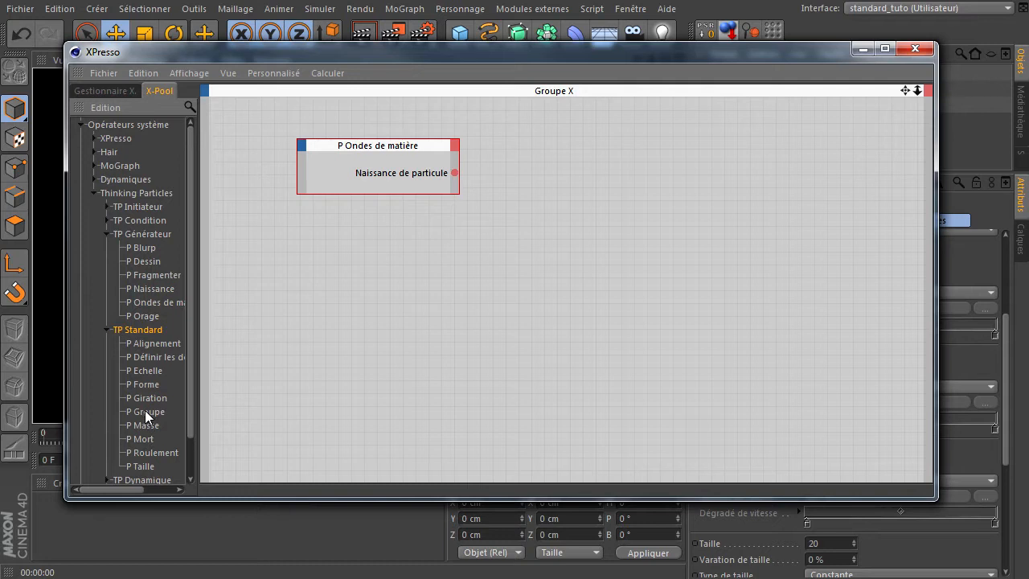
pyautogui.moveTo(577, 156); pyautogui.dragTo(572, 145)
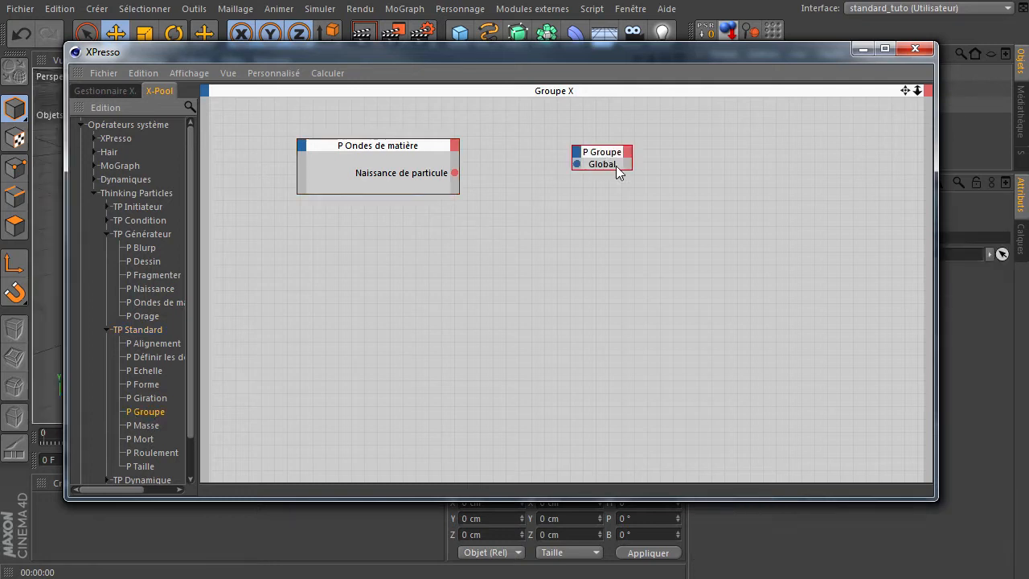
pyautogui.click(106, 207)
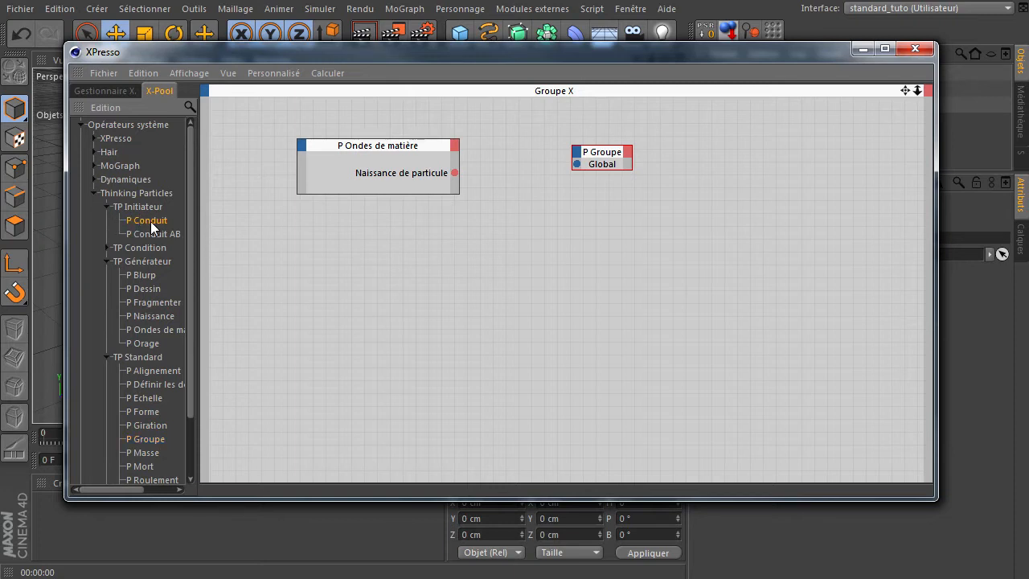
pyautogui.moveTo(344, 286); pyautogui.dragTo(344, 285)
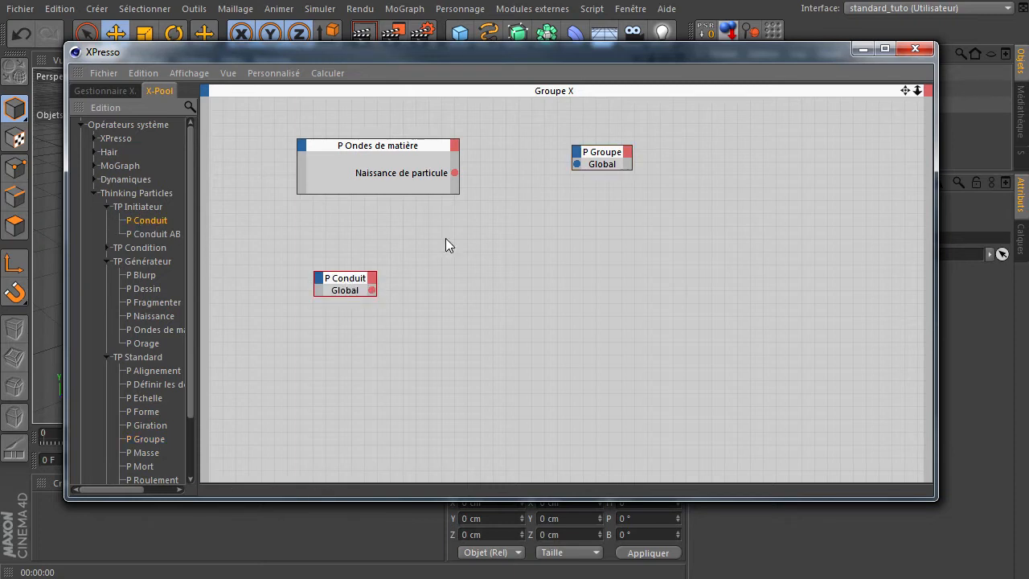
# - In the Thinking Particles settings, add a particle group under Global and name it feu
pyautogui.moveTo(442, 52); pyautogui.dragTo(543, 246)
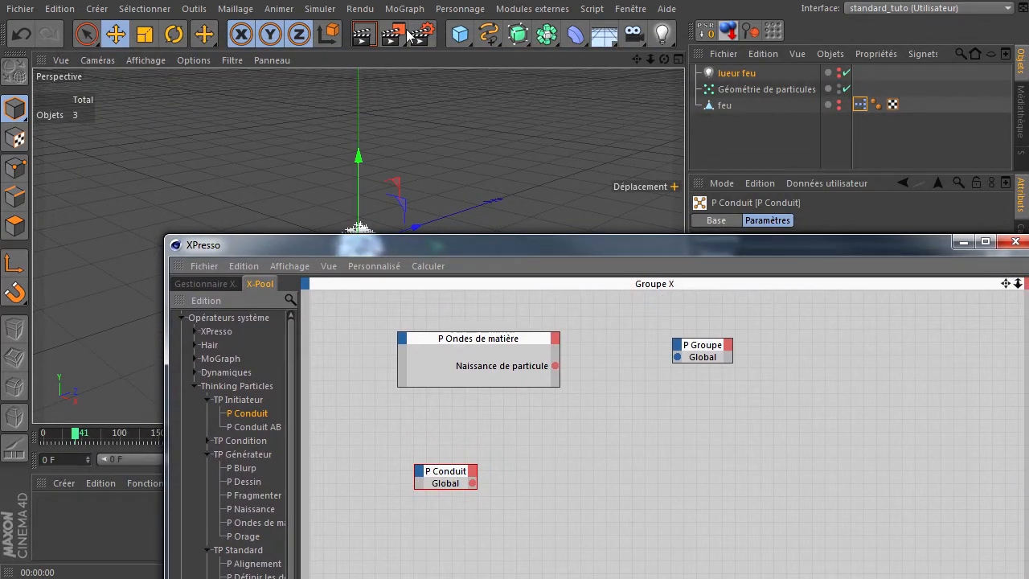
pyautogui.click(330, 10)
pyautogui.moveTo(333, 85)
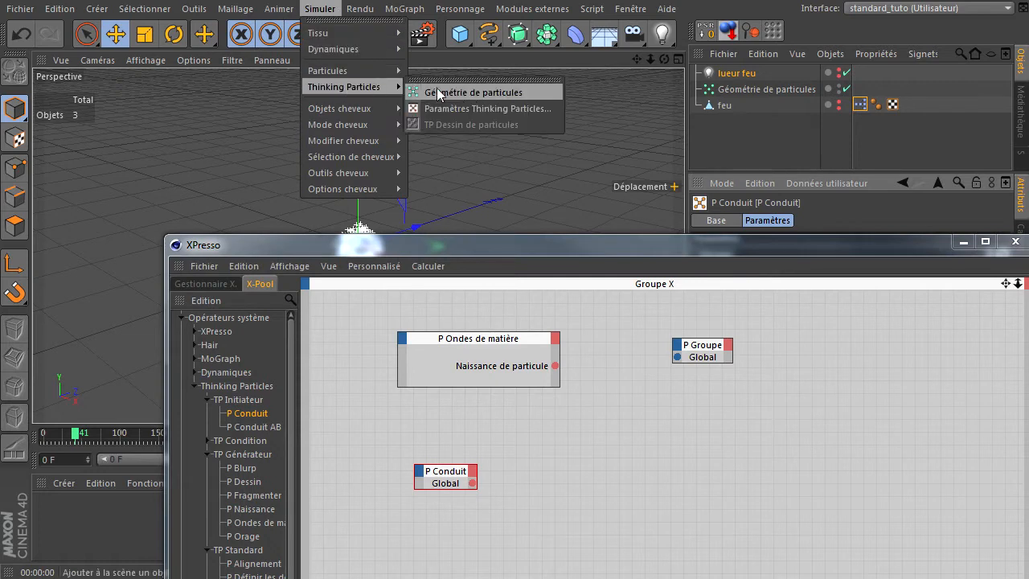
pyautogui.click(467, 109)
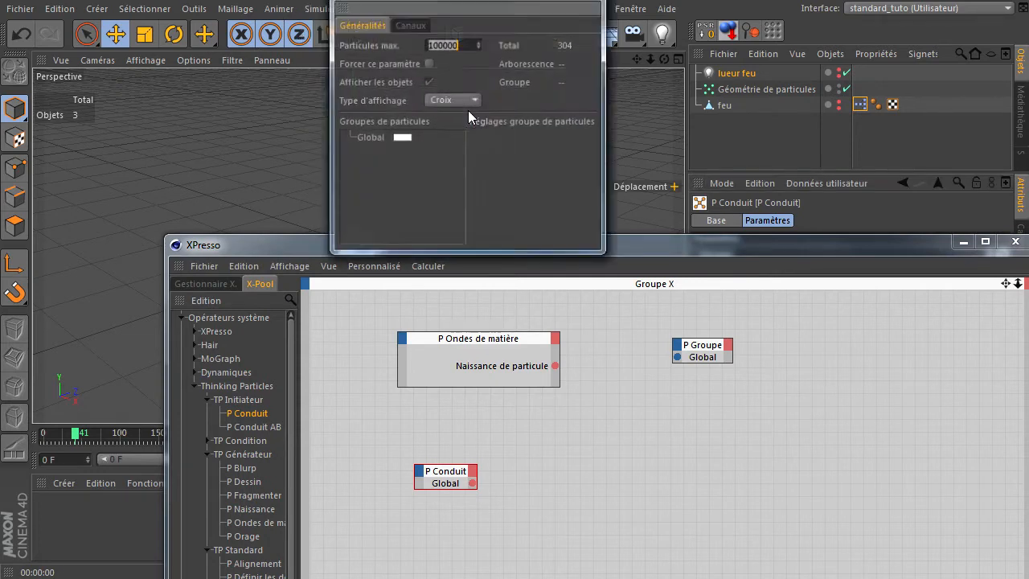
pyautogui.moveTo(481, 2); pyautogui.dragTo(398, 109)
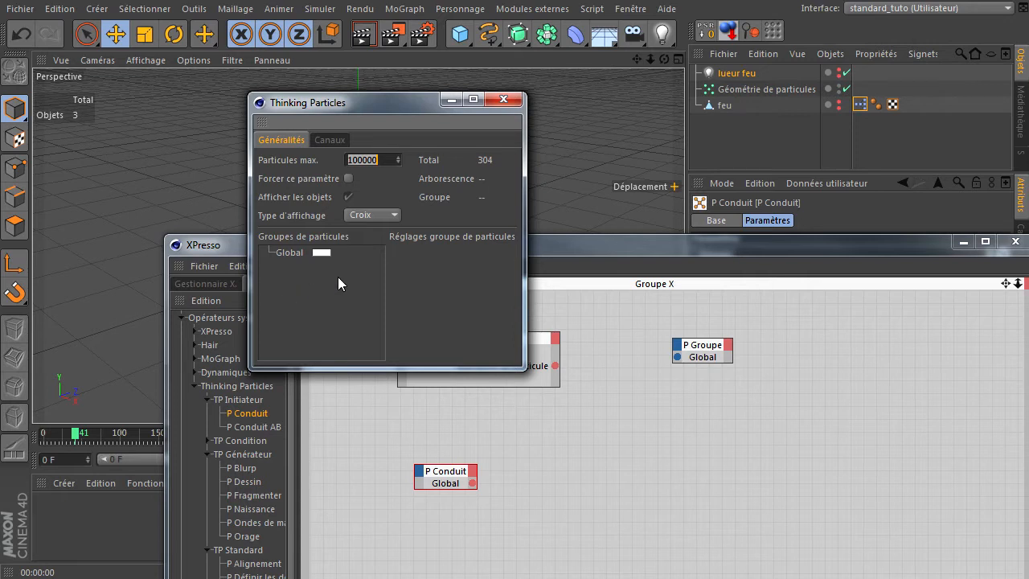
pyautogui.moveTo(393, 110); pyautogui.dragTo(279, 107)
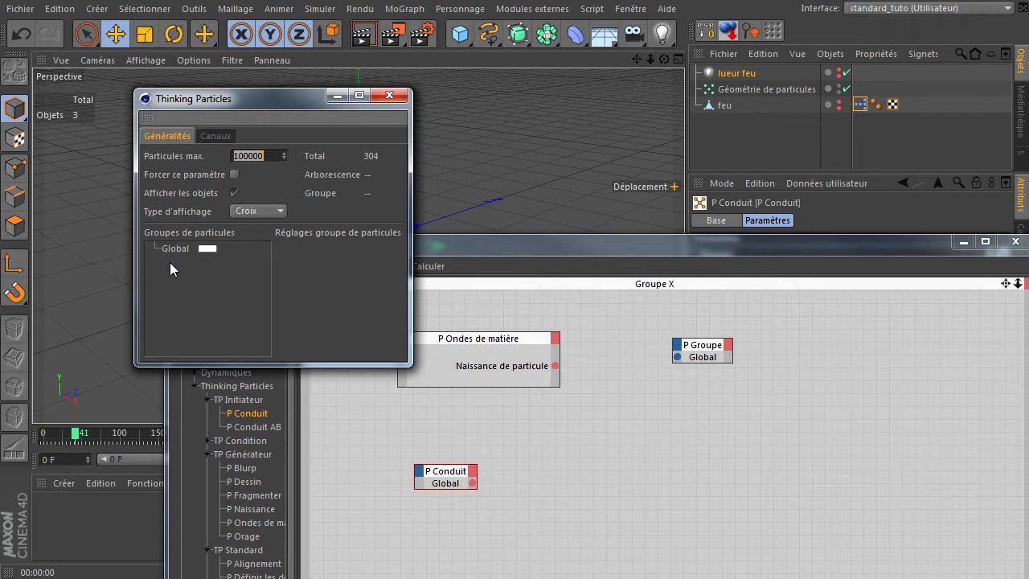
pyautogui.click(177, 250)
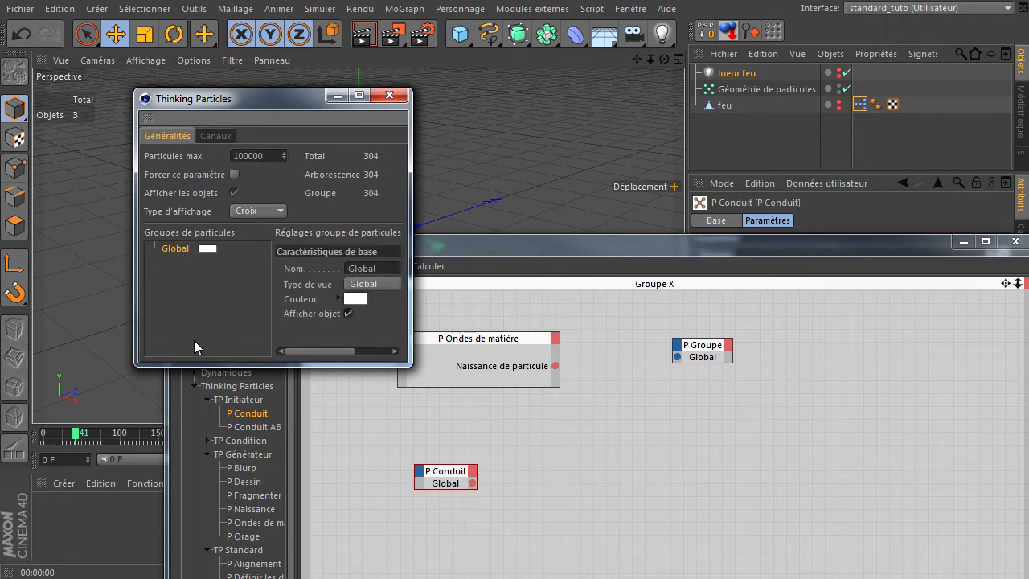
pyautogui.rightClick(173, 250)
pyautogui.click(195, 261)
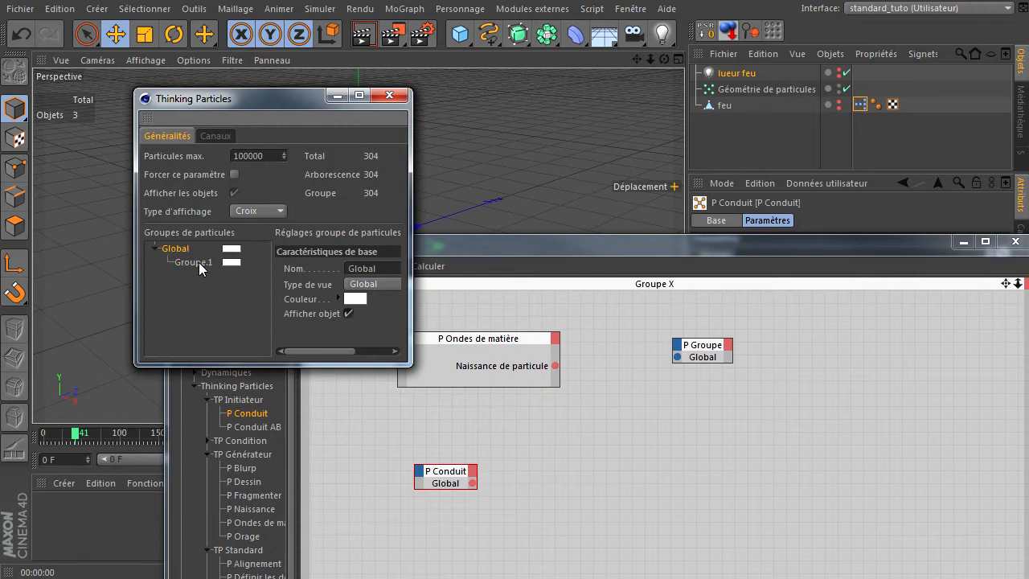
pyautogui.doubleClick(199, 265)
pyautogui.write('feu')
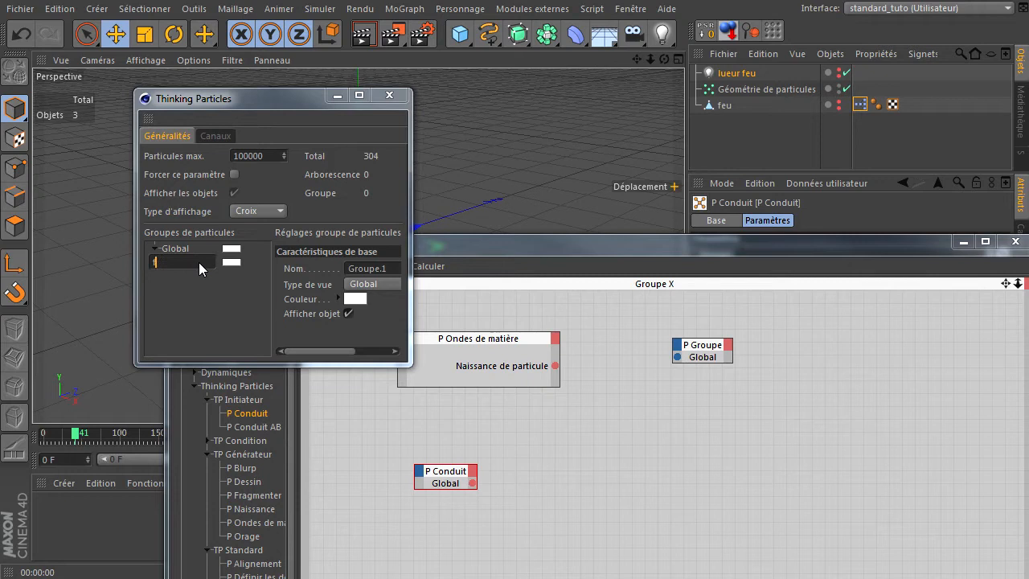
pyautogui.press('Return')
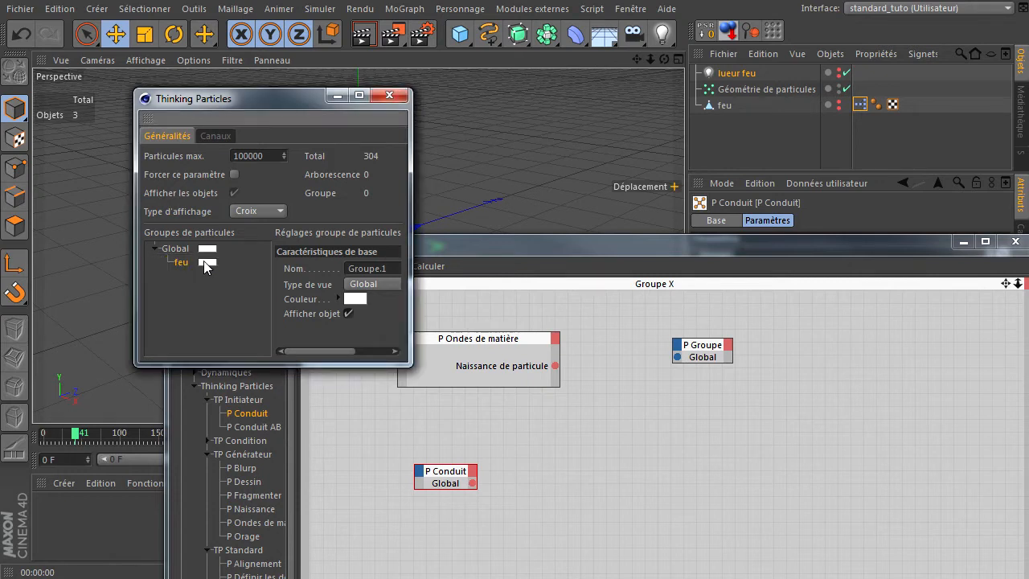
# - Set the feu particle group's colour to blue with a hue of 209°, S 66.412 % and L 90.816 %
pyautogui.click(205, 261)
pyautogui.click(173, 200)
pyautogui.moveTo(199, 216)
pyautogui.mouseDown()
pyautogui.moveTo(221, 202)
pyautogui.moveTo(177, 216)
pyautogui.mouseUp()
pyautogui.click(251, 200)
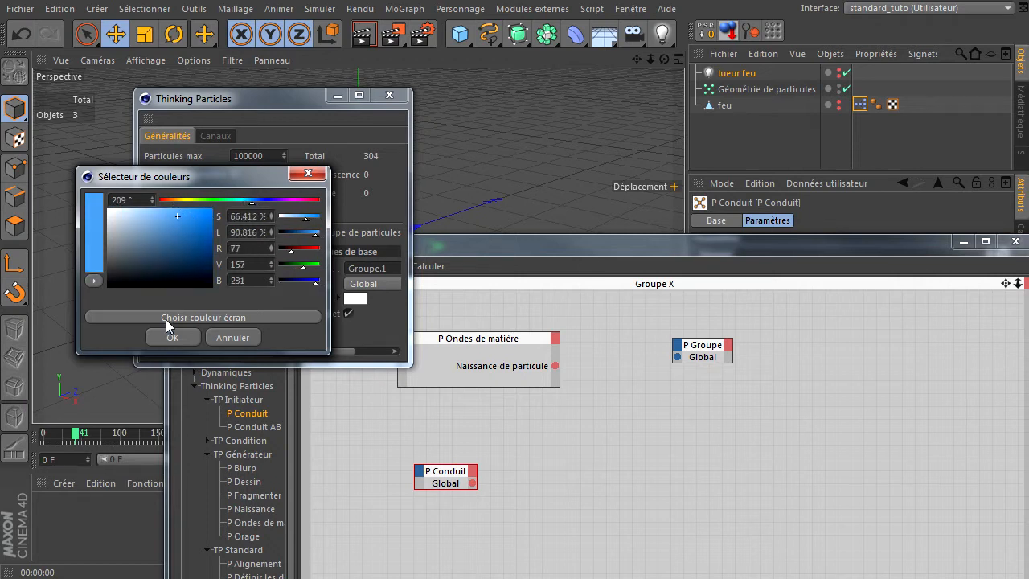
pyautogui.click(170, 338)
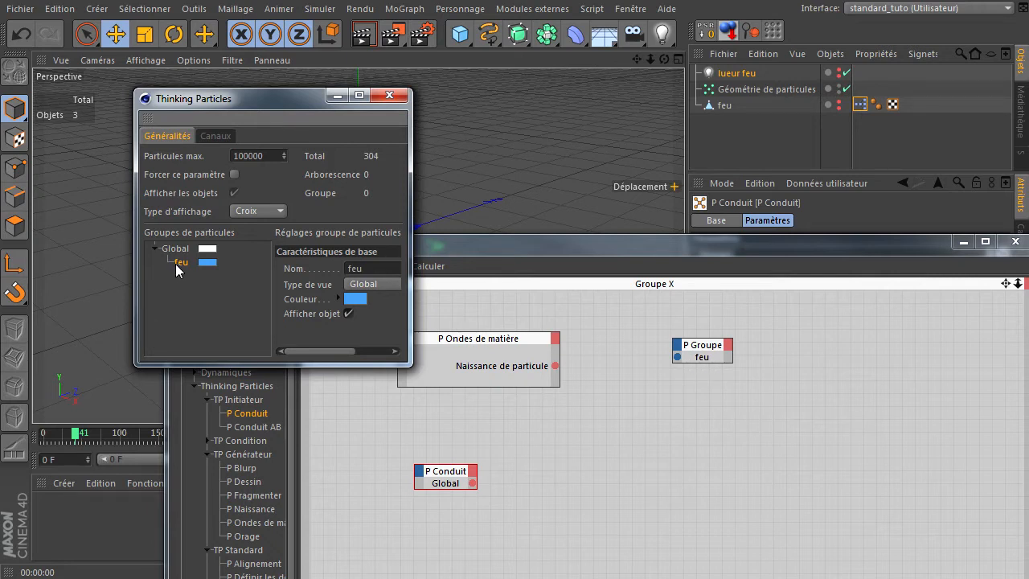
# - Assign the feu group to the P Groupe and P Conduit nodes, and connect the Naissance de particule output to P Groupe
pyautogui.moveTo(327, 376); pyautogui.dragTo(456, 482)
pyautogui.click(389, 97)
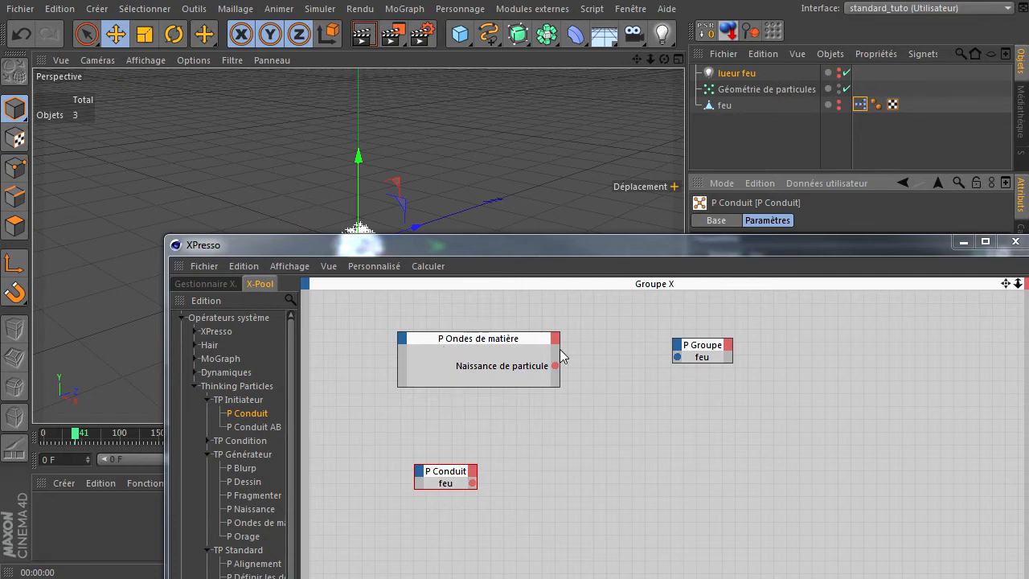
pyautogui.moveTo(675, 356); pyautogui.dragTo(554, 375)
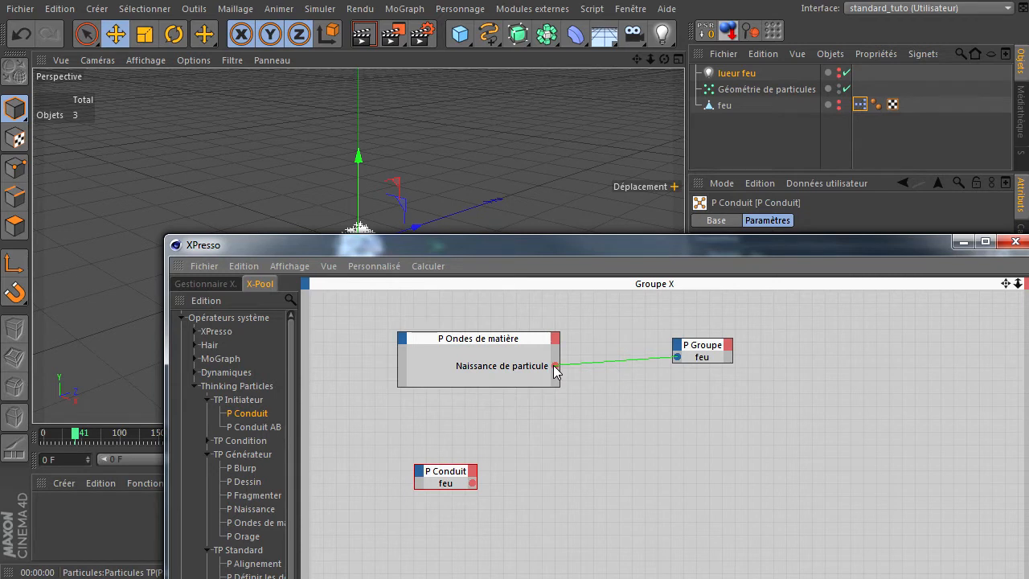
pyautogui.moveTo(699, 350); pyautogui.dragTo(563, 339)
pyautogui.doubleClick(505, 344)
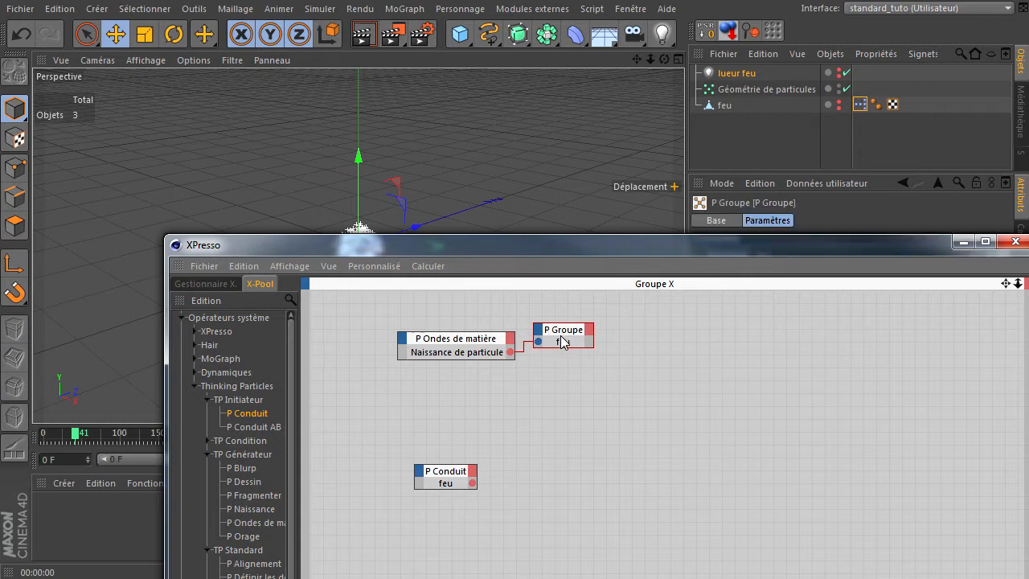
# - Replay the simulation from the first frame to examine the colour of the emitted particles
pyautogui.moveTo(562, 248); pyautogui.dragTo(1028, 291)
pyautogui.click(299, 460)
pyautogui.click(372, 460)
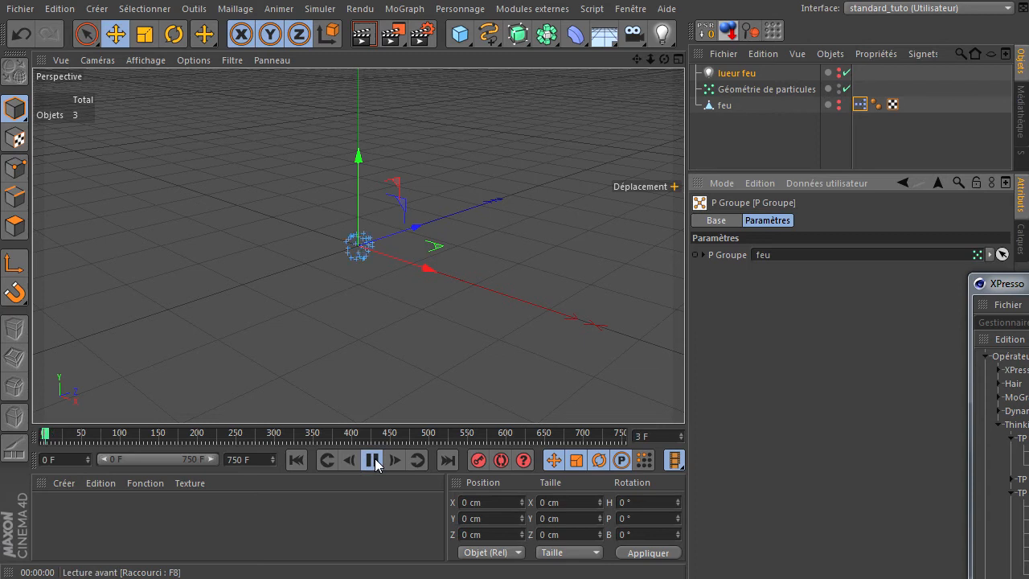
pyautogui.click(372, 459)
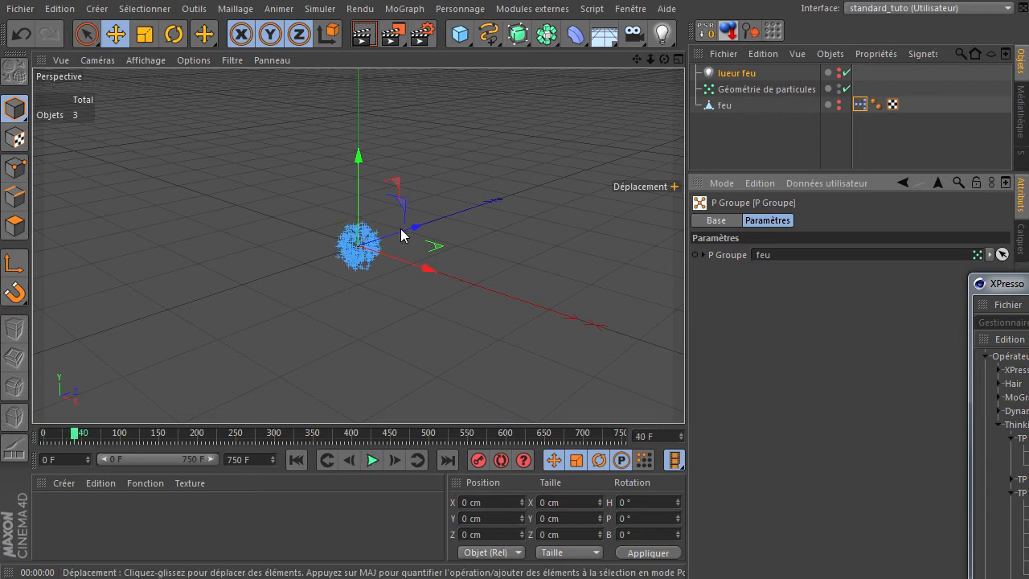
# - Add a P Forme node to the XPresso graph and connect the P Conduit output to its input
pyautogui.moveTo(1005, 283); pyautogui.dragTo(357, 103)
pyautogui.moveTo(368, 332); pyautogui.dragTo(352, 261)
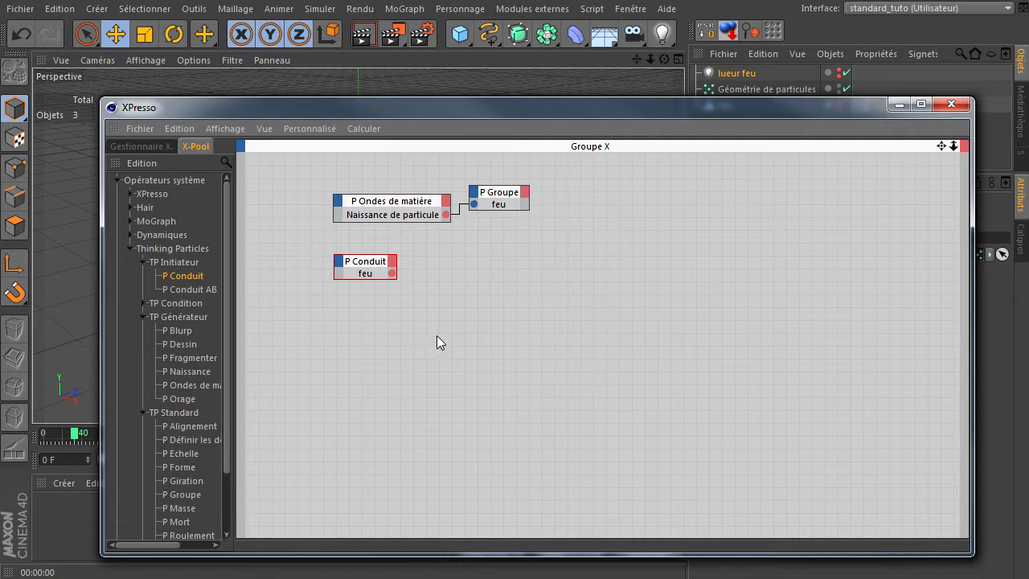
pyautogui.moveTo(717, 117); pyautogui.dragTo(714, 141)
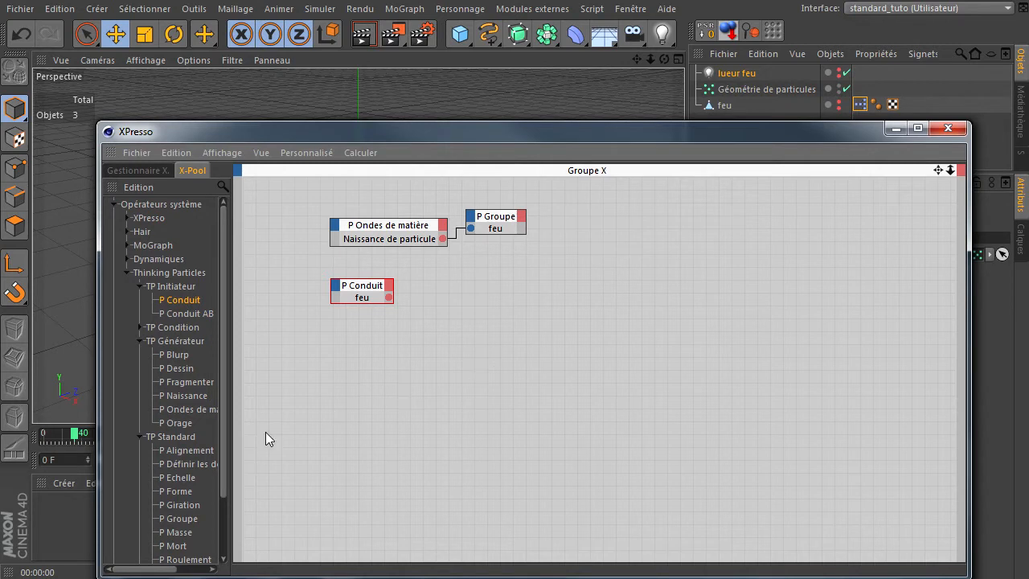
pyautogui.moveTo(222, 469); pyautogui.dragTo(225, 498)
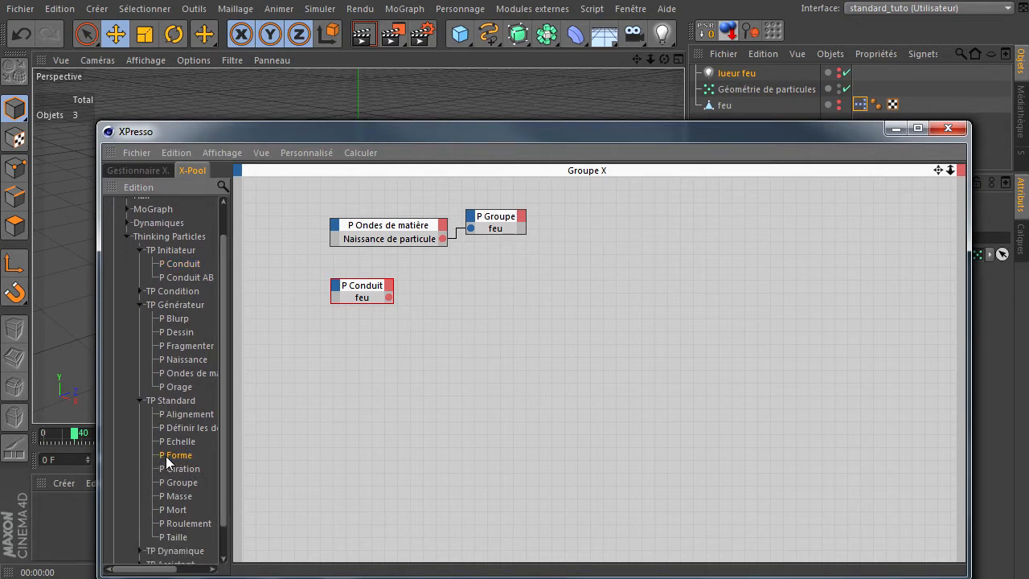
pyautogui.moveTo(529, 345); pyautogui.dragTo(515, 337)
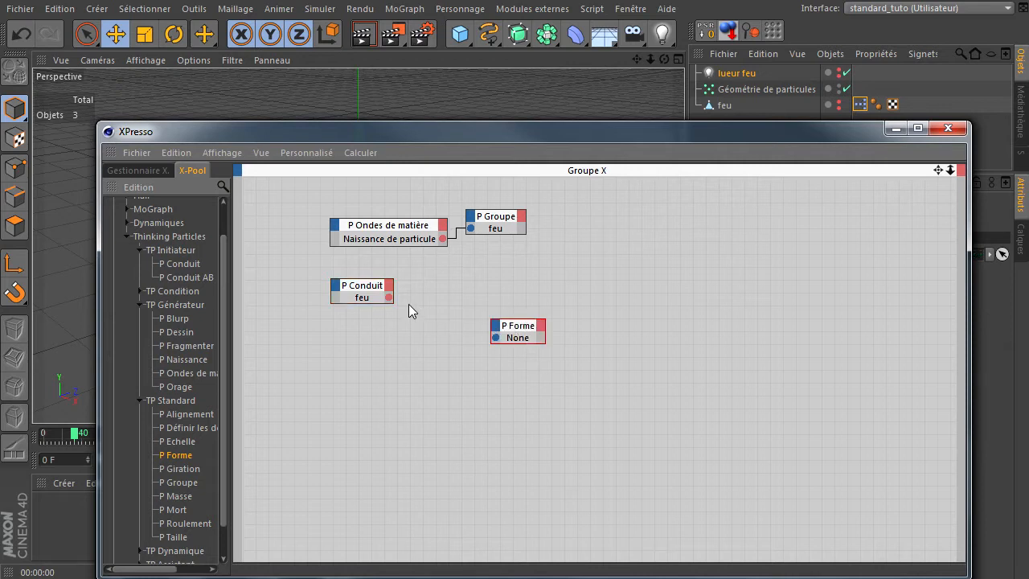
pyautogui.moveTo(389, 298); pyautogui.dragTo(428, 373)
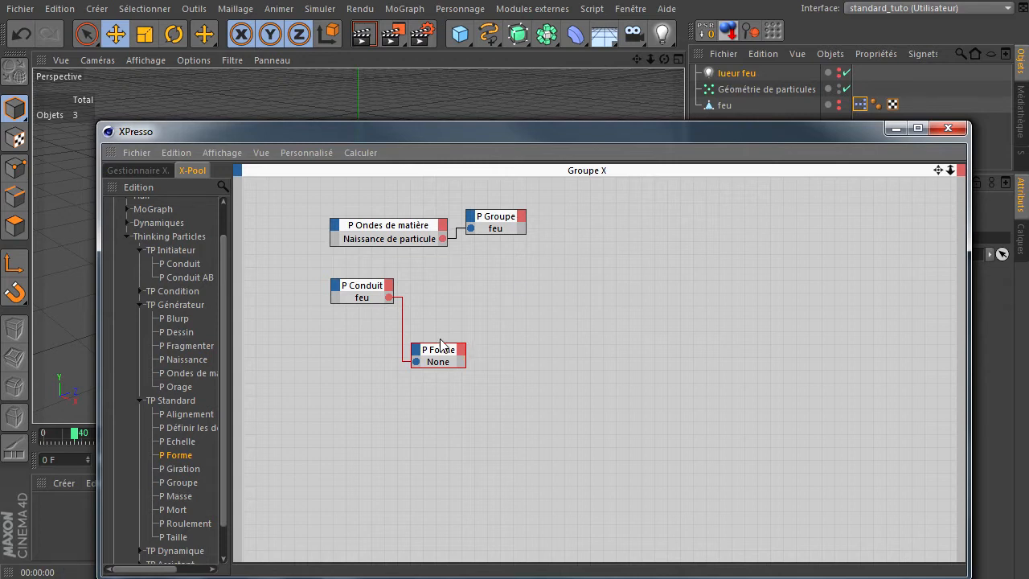
# - Assign the lueur feu light to the P Forme node as its object and widen the node
pyautogui.moveTo(746, 72); pyautogui.dragTo(438, 362)
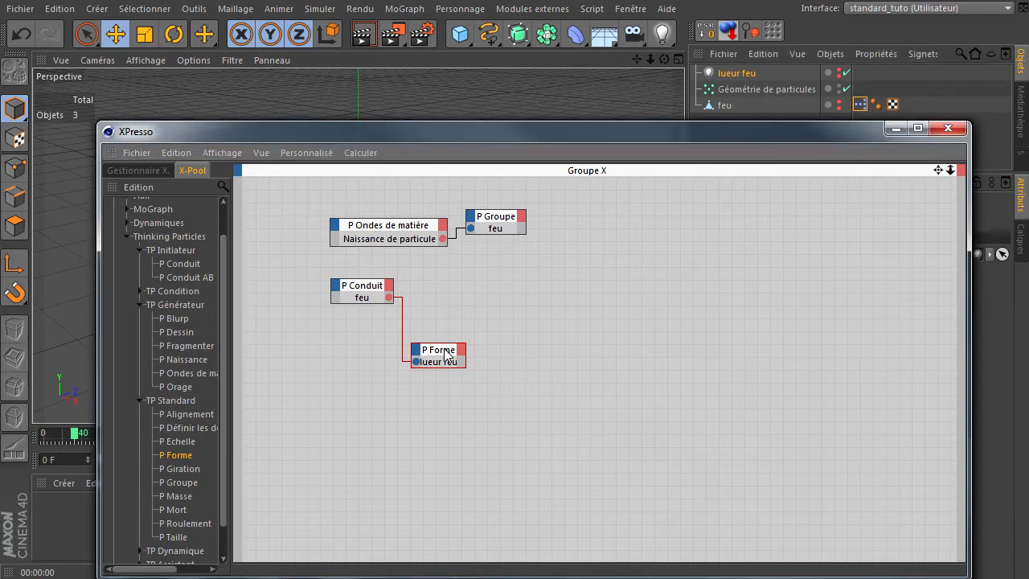
pyautogui.click(446, 354)
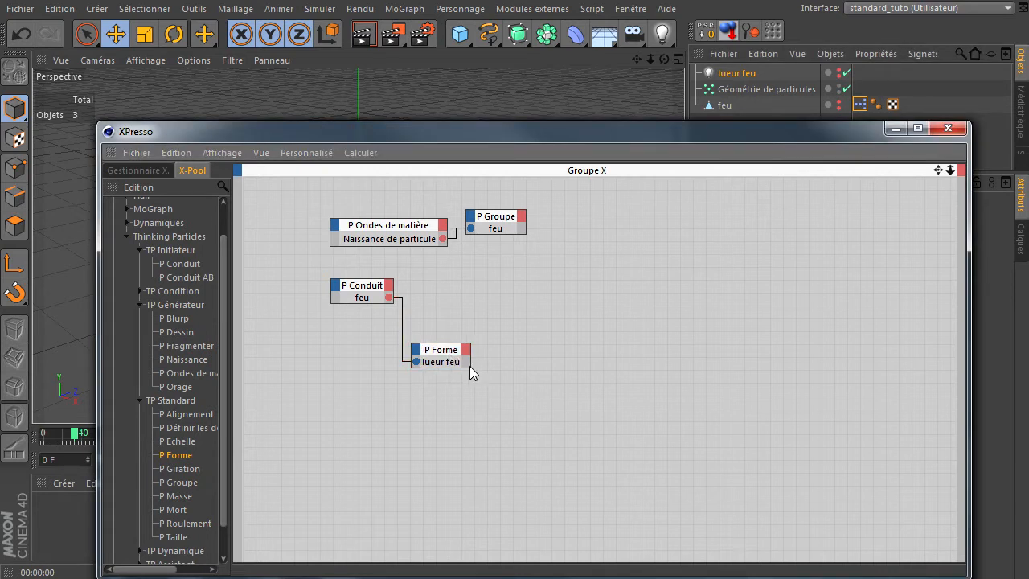
pyautogui.click(471, 359)
# - Replay the simulation from the first frame and render the perspective view to examine the particles' glow
pyautogui.moveTo(571, 133); pyautogui.dragTo(1028, 380)
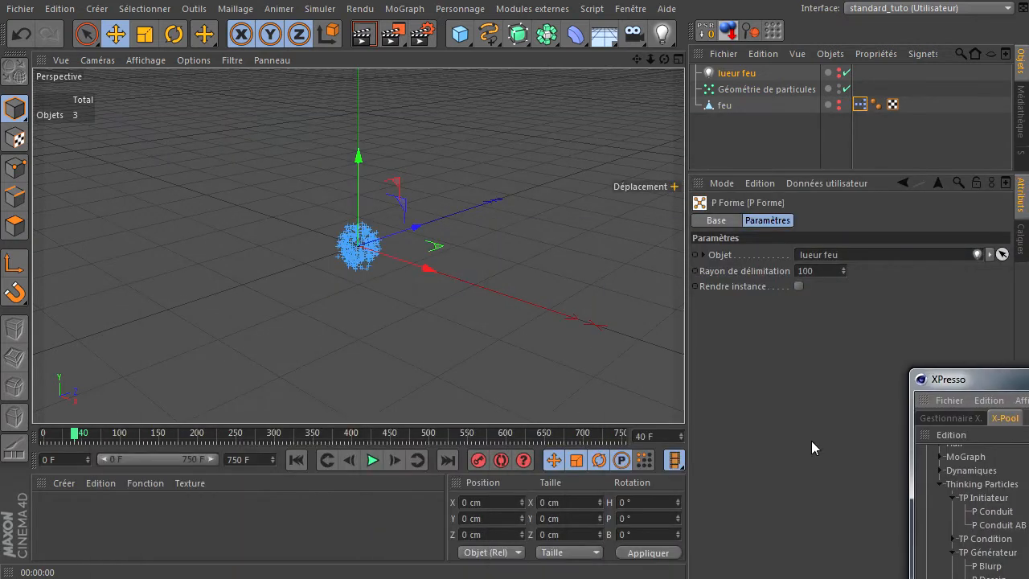
pyautogui.click(294, 462)
pyautogui.click(370, 459)
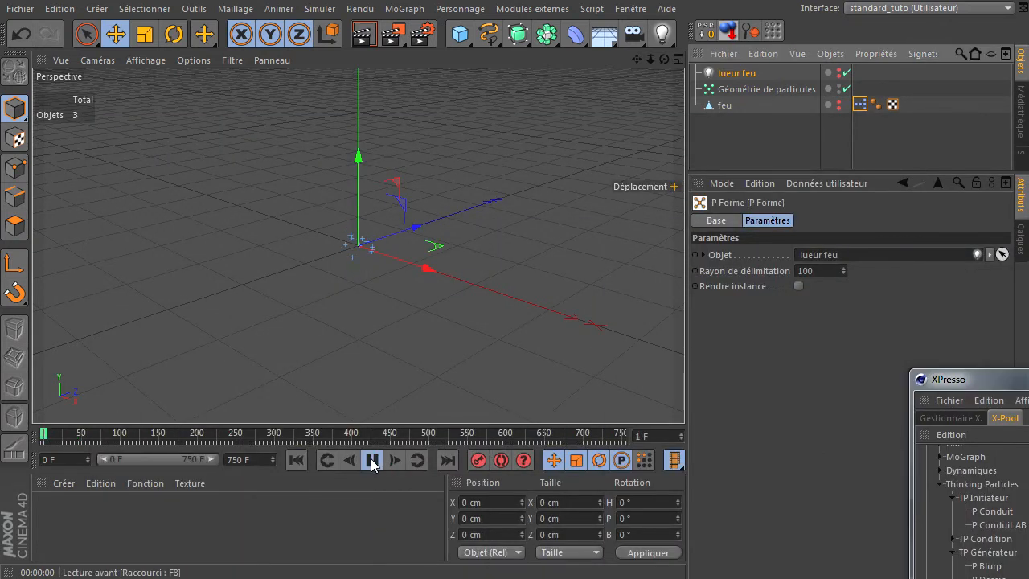
pyautogui.click(362, 34)
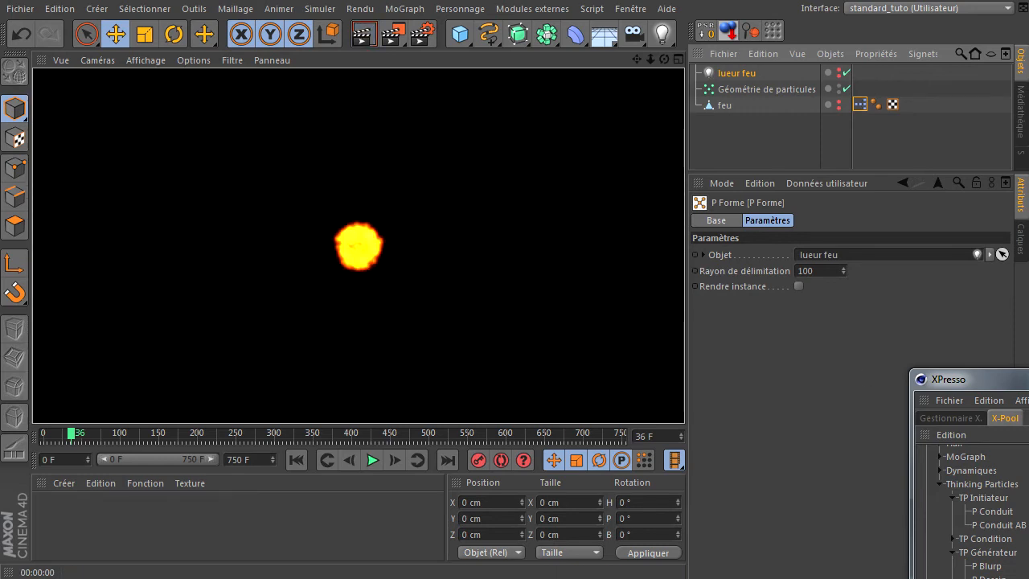
pyautogui.moveTo(965, 378); pyautogui.dragTo(207, 83)
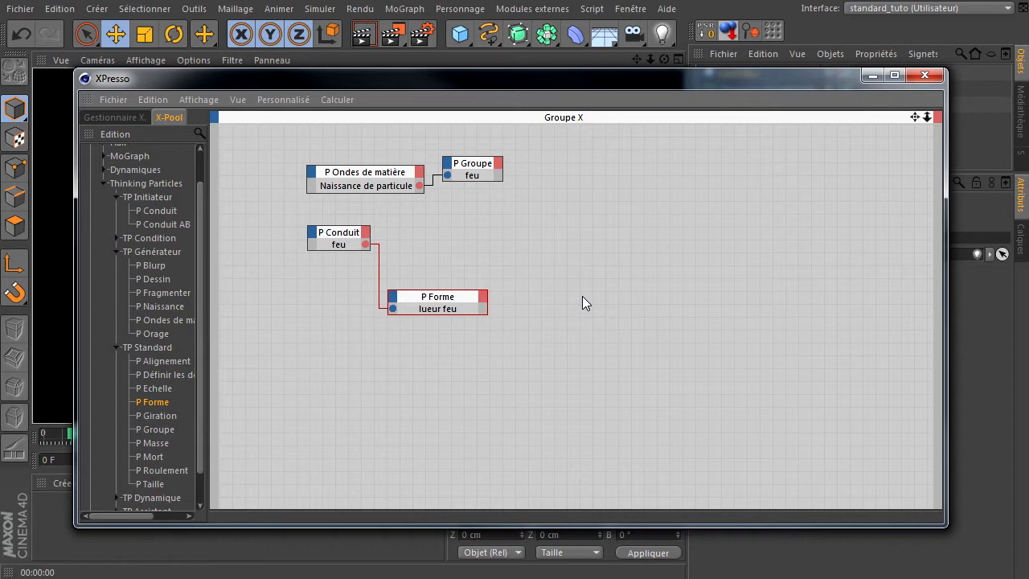
pyautogui.moveTo(572, 81); pyautogui.dragTo(1028, 362)
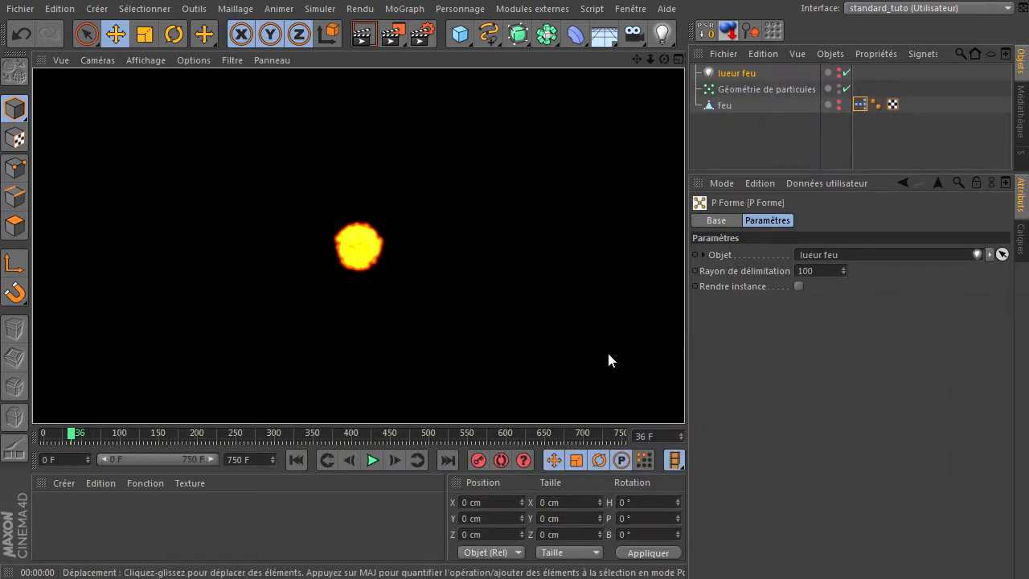
# - Clear the object selection and add a Neutre object to the scene
pyautogui.click(777, 153)
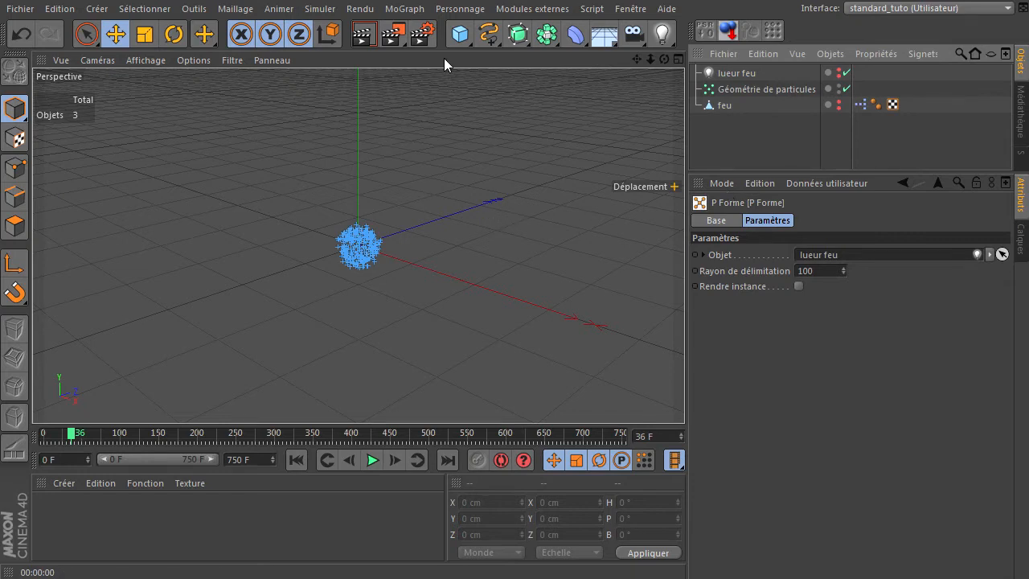
pyautogui.click(460, 34)
pyautogui.click(540, 60)
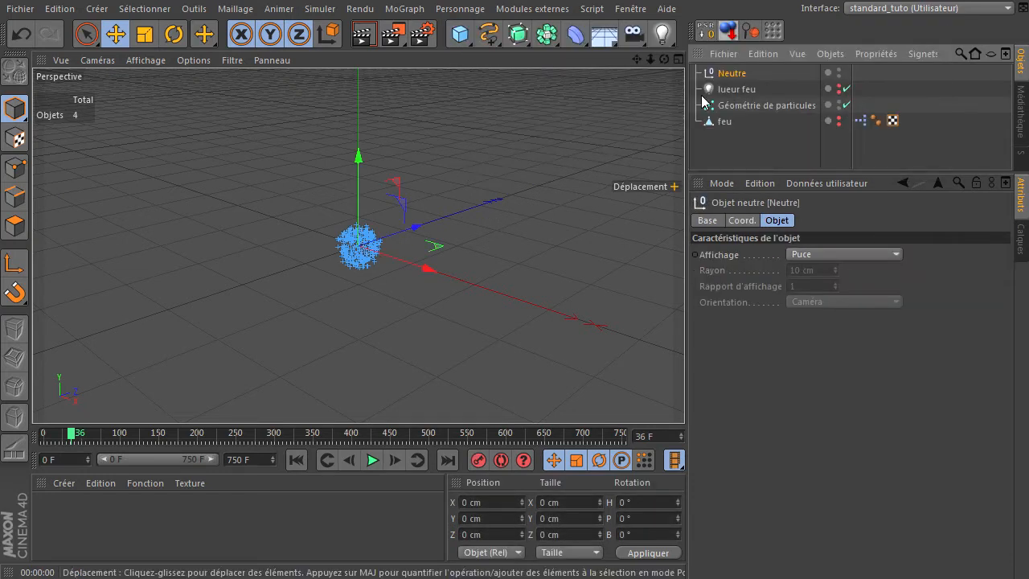
# - Rename the new Neutre object as vent
pyautogui.doubleClick(741, 73)
pyautogui.write('vent')
pyautogui.press('Return')
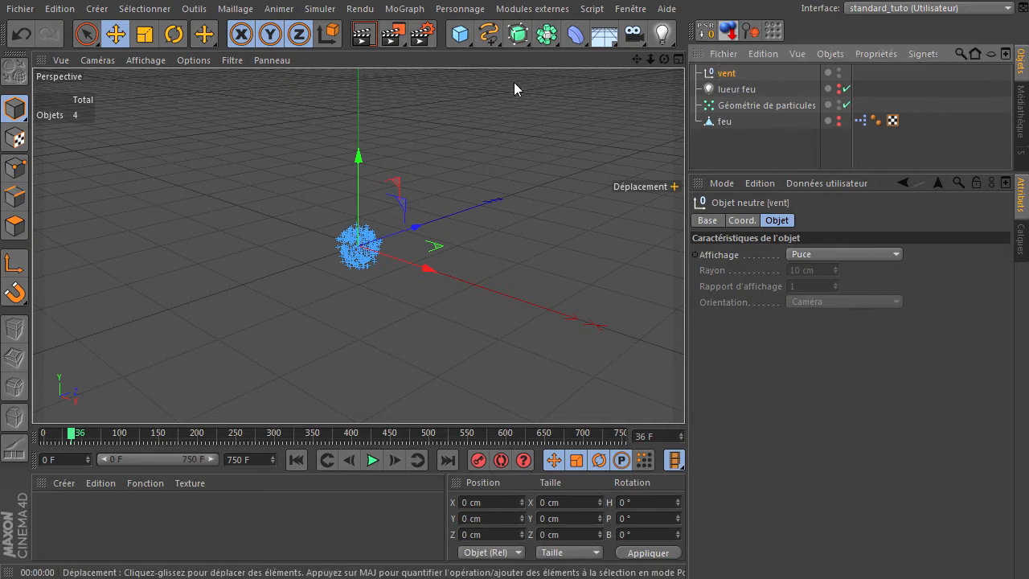
# - Add a second Neutre object to the scene and name it gravité
pyautogui.click(469, 39)
pyautogui.click(522, 57)
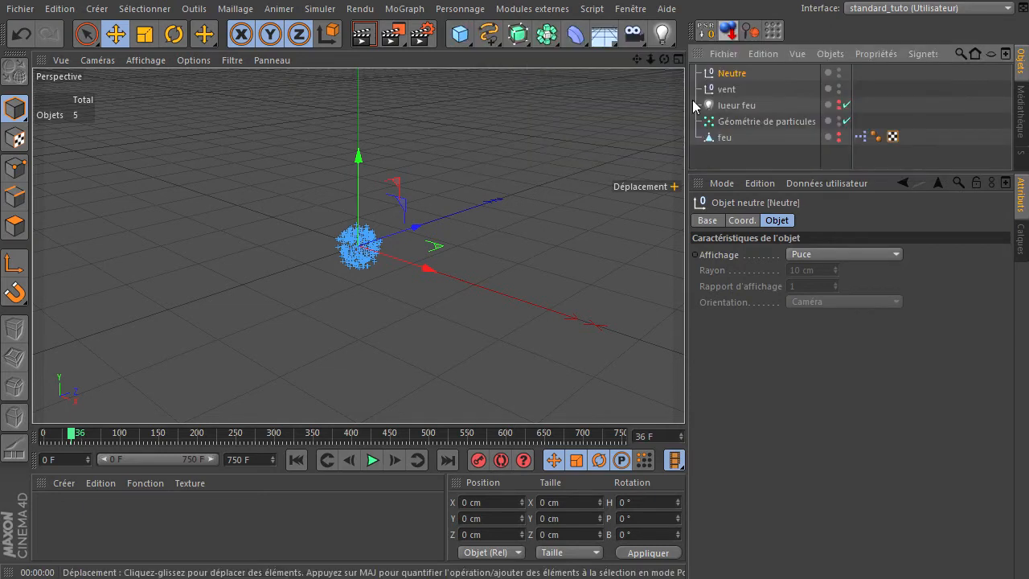
pyautogui.doubleClick(732, 73)
pyautogui.write('g')
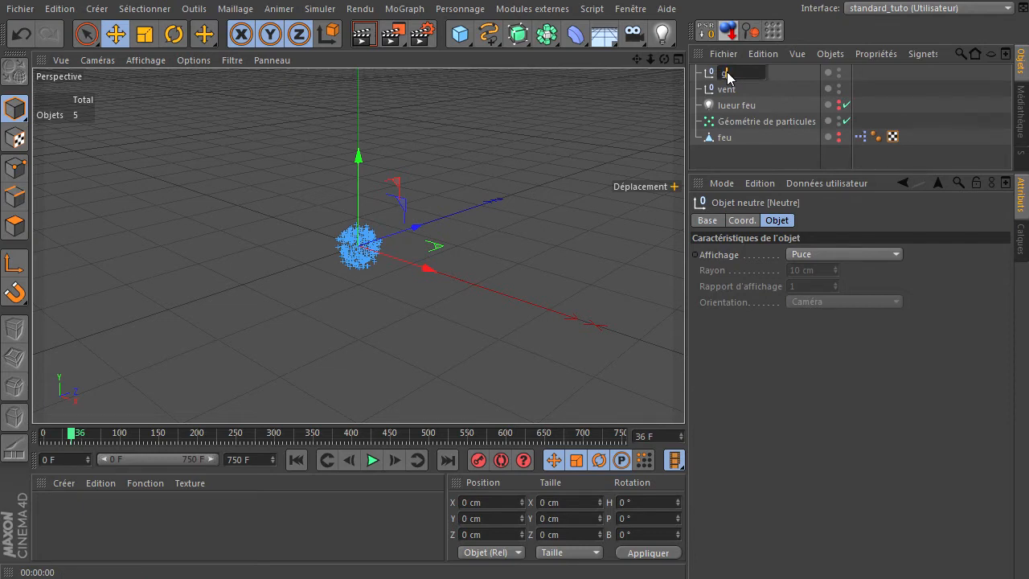
pyautogui.write('ravité')
pyautogui.press('Return')
pyautogui.click(730, 91)
pyautogui.keyDown('ctrl'); pyautogui.click(739, 73); pyautogui.keyUp('ctrl')
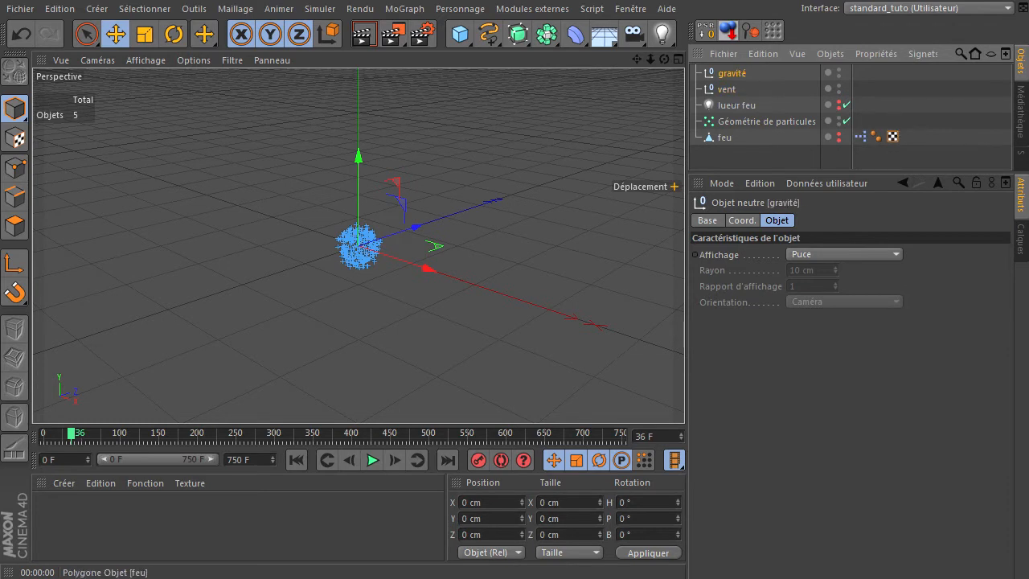
# - Add P Vent and P Gravité nodes from the TP Dynamique operators and connect the P Conduit output to both
pyautogui.moveTo(1028, 265); pyautogui.dragTo(151, 160)
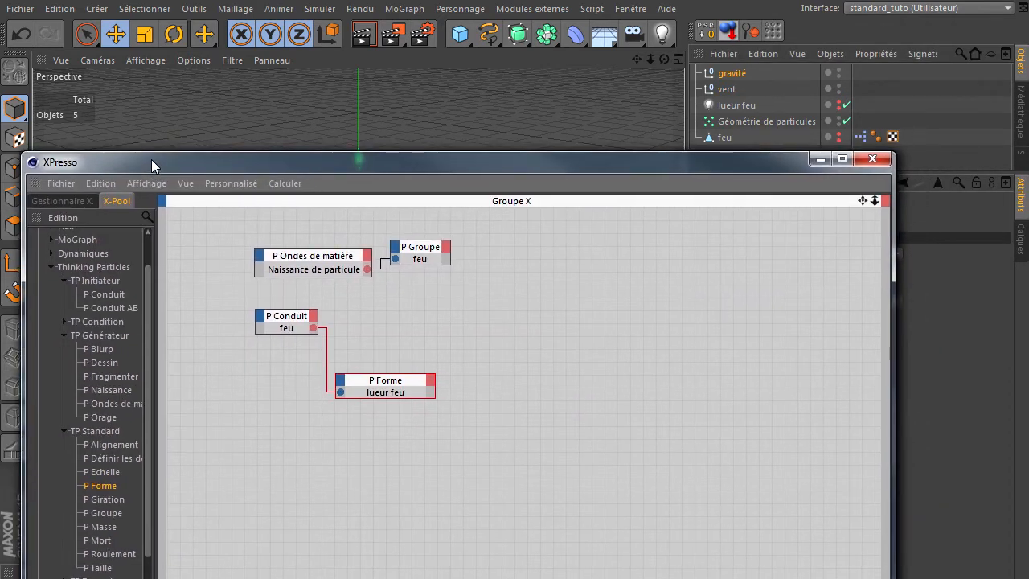
pyautogui.moveTo(441, 145)
pyautogui.mouseDown()
pyautogui.moveTo(439, 108)
pyautogui.moveTo(443, 147)
pyautogui.mouseUp()
pyautogui.moveTo(853, 191); pyautogui.dragTo(764, 394)
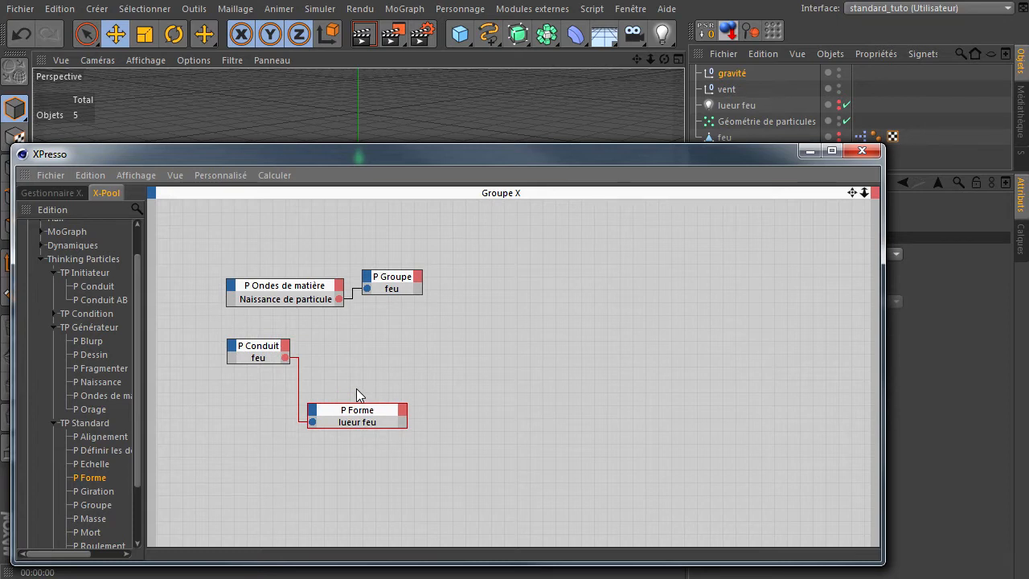
pyautogui.click(53, 421)
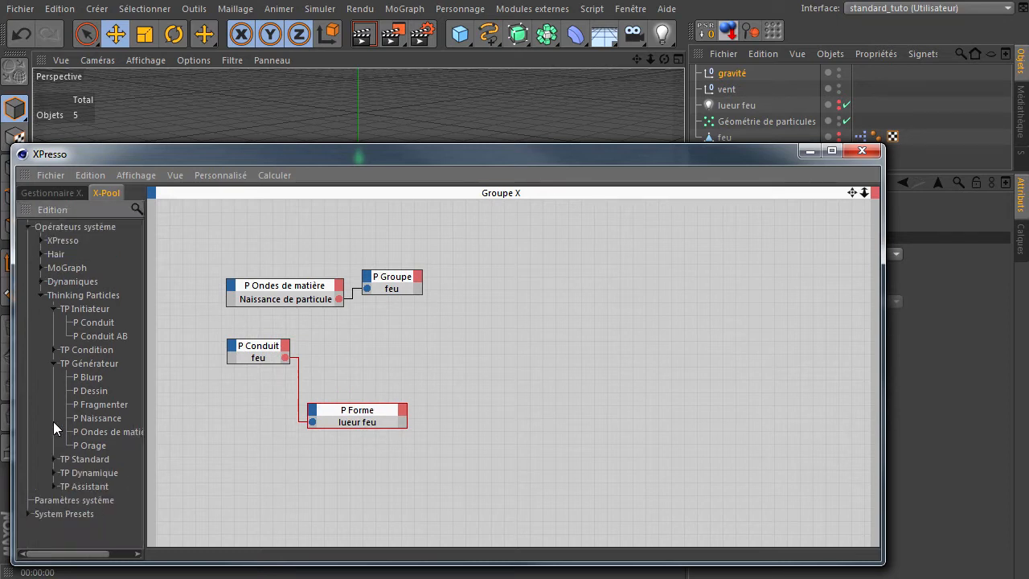
pyautogui.click(53, 472)
pyautogui.click(53, 363)
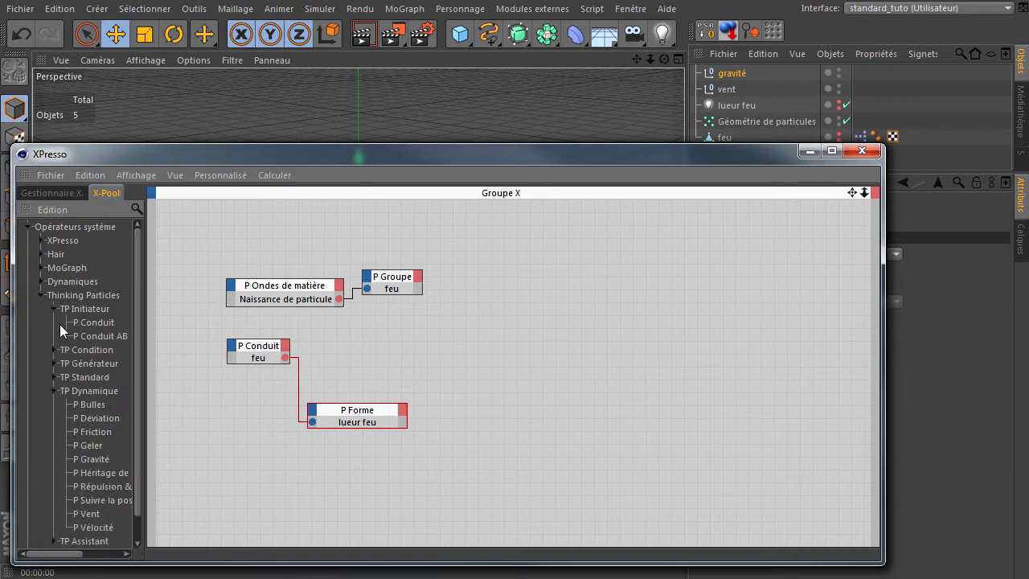
pyautogui.click(53, 308)
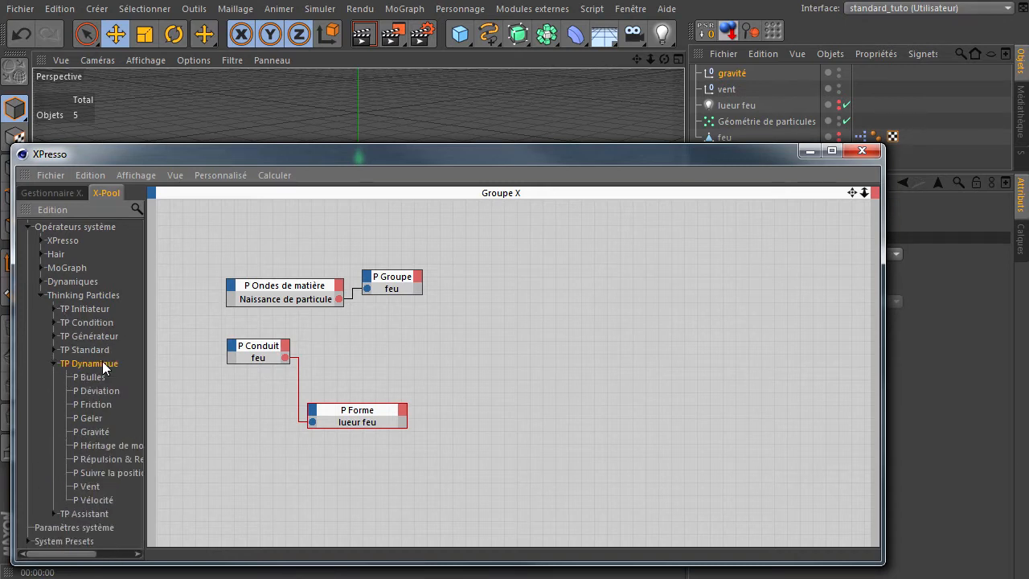
pyautogui.click(87, 486)
pyautogui.moveTo(391, 338); pyautogui.dragTo(393, 331)
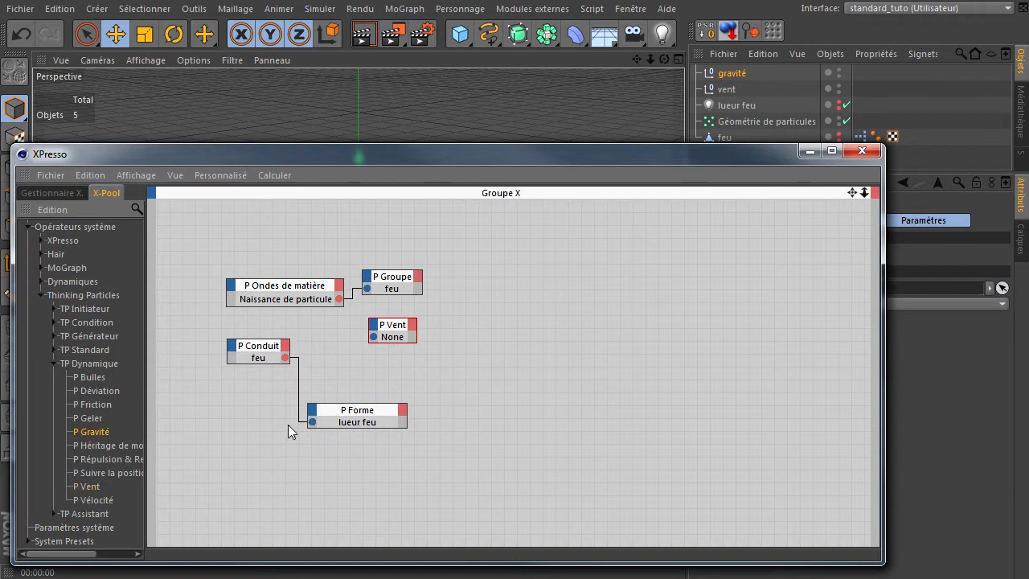
pyautogui.moveTo(394, 361); pyautogui.dragTo(285, 356)
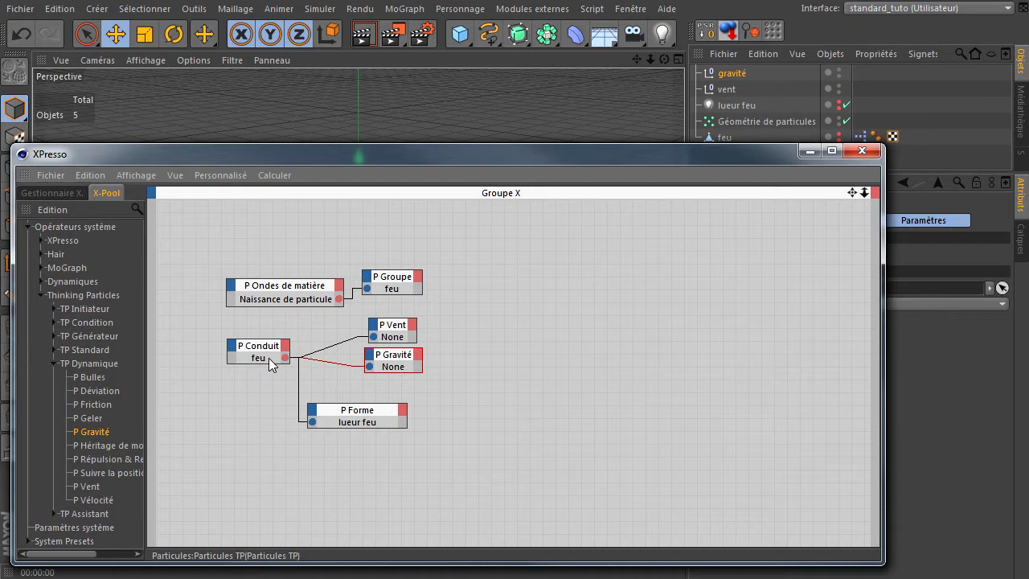
# - Widen the P Vent and P Gravité nodes and align them above P Forme, with P Conduit beside them
pyautogui.moveTo(380, 315); pyautogui.dragTo(428, 368)
pyautogui.moveTo(404, 331); pyautogui.dragTo(364, 370)
pyautogui.moveTo(255, 348); pyautogui.dragTo(250, 379)
pyautogui.moveTo(355, 369); pyautogui.dragTo(411, 385)
pyautogui.moveTo(352, 341); pyautogui.dragTo(410, 352)
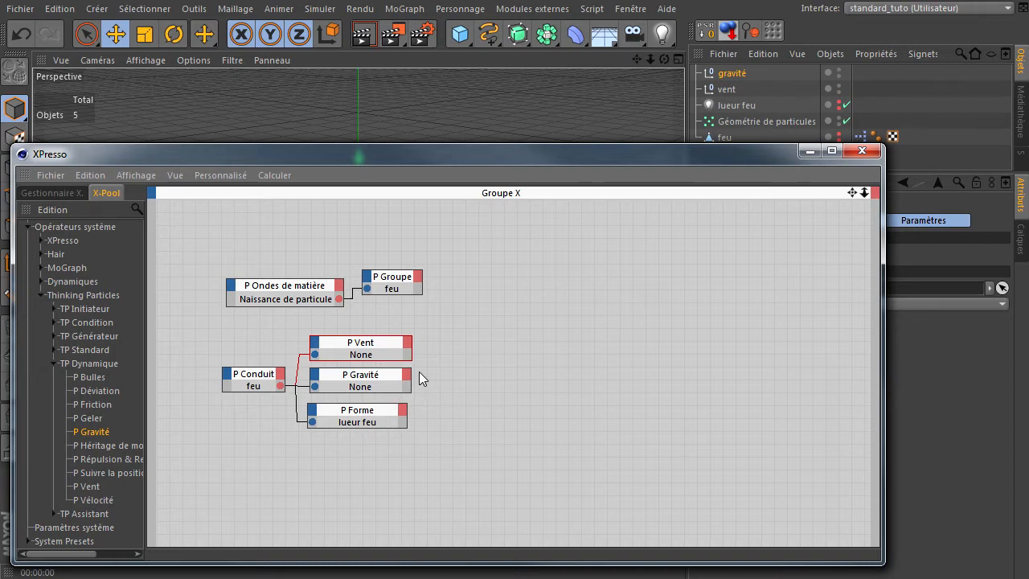
# - Assign the vent object to the P Vent node and the gravité object to the P Gravité node
pyautogui.moveTo(611, 158); pyautogui.dragTo(610, 165)
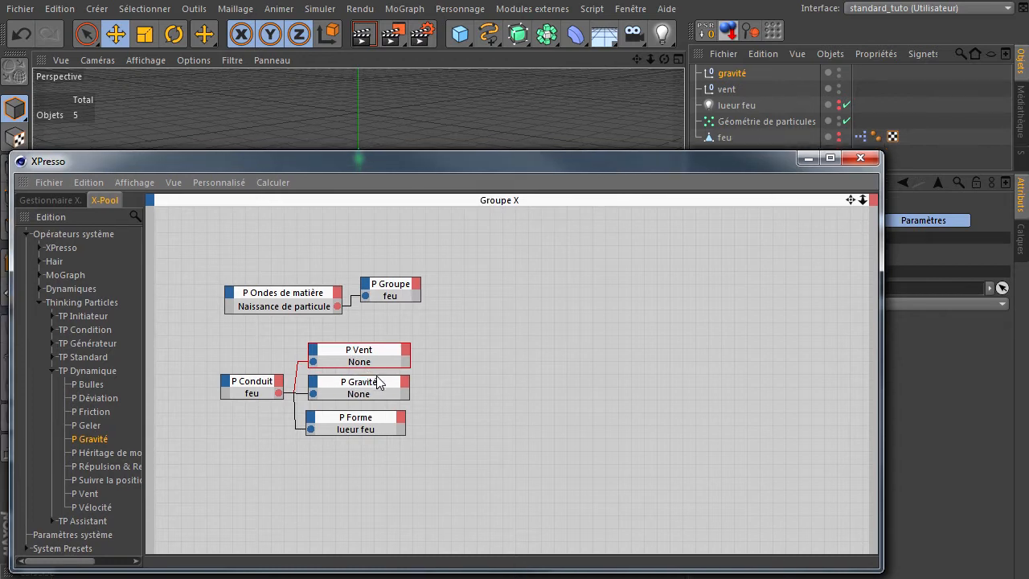
pyautogui.click(716, 91)
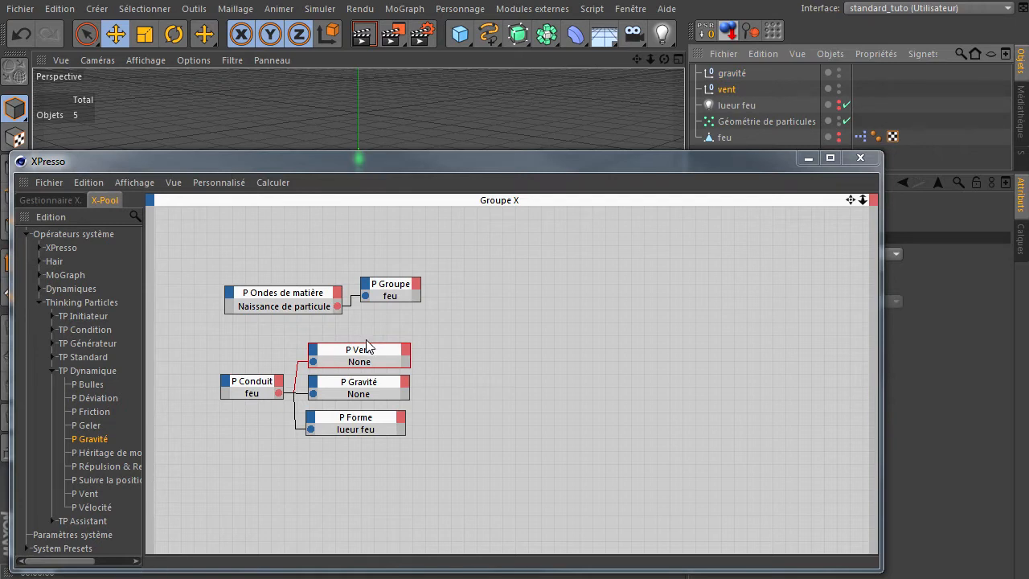
pyautogui.moveTo(378, 325); pyautogui.dragTo(355, 363)
pyautogui.click(728, 73)
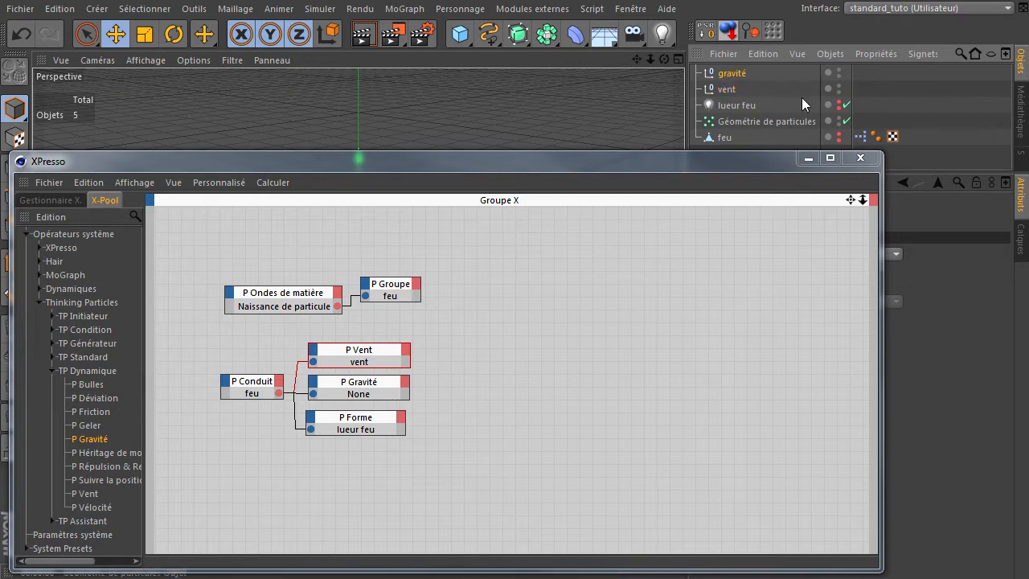
pyautogui.moveTo(542, 240); pyautogui.dragTo(368, 397)
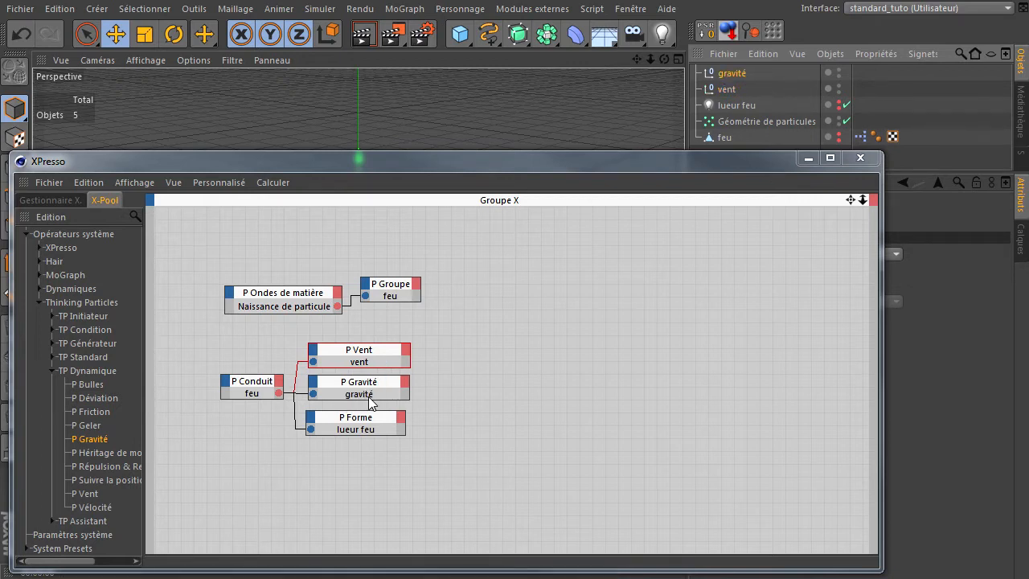
# - Rotate the vent object so its wind direction arrow points straight up
pyautogui.moveTo(434, 170); pyautogui.dragTo(1024, 218)
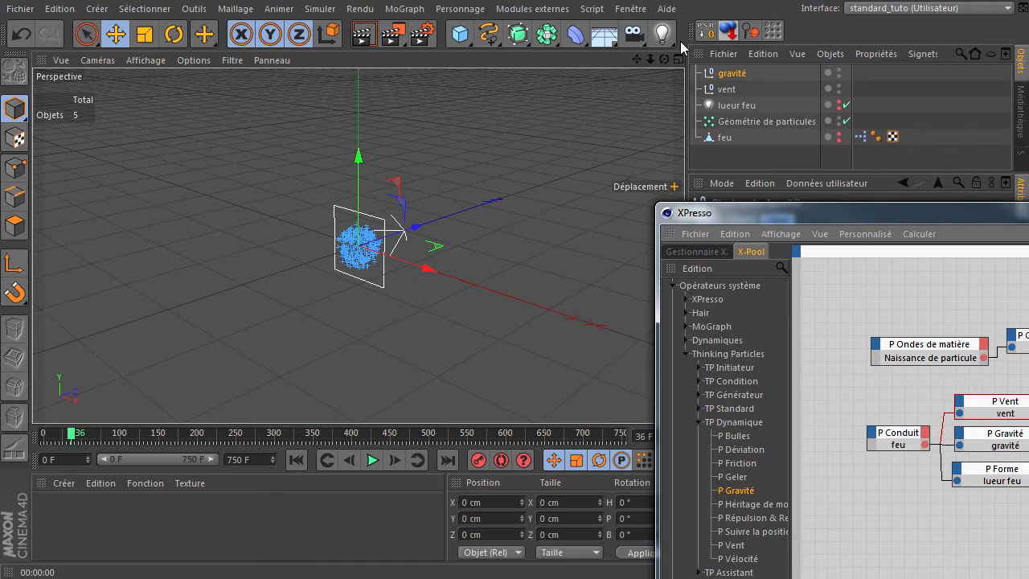
pyautogui.moveTo(663, 59); pyautogui.dragTo(684, 406)
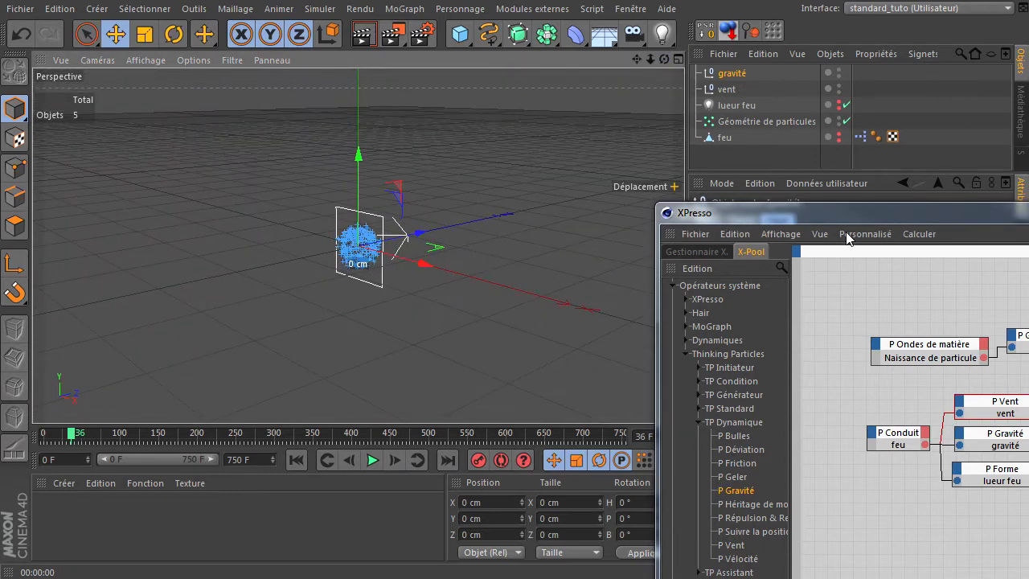
pyautogui.click(726, 90)
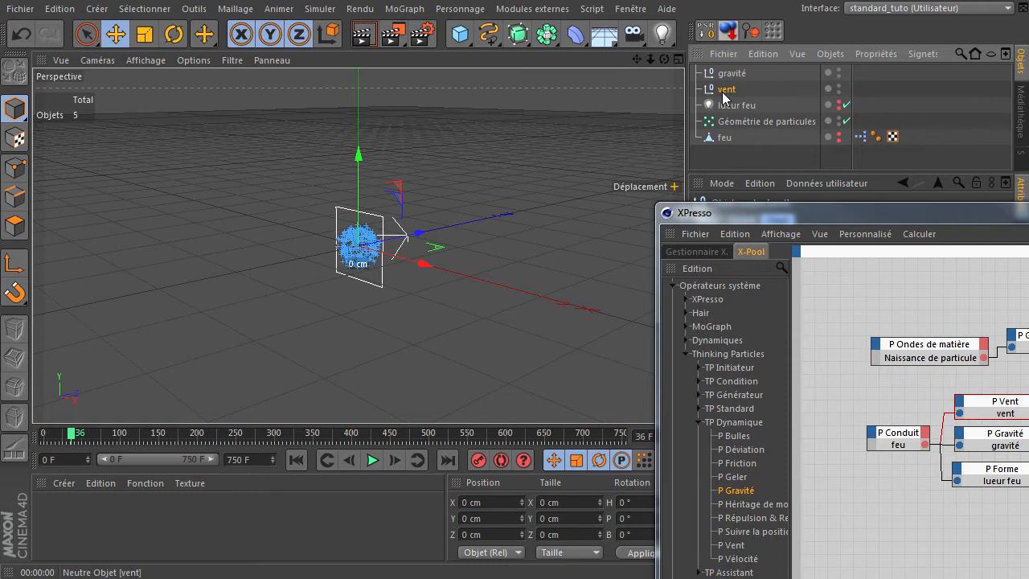
pyautogui.click(170, 41)
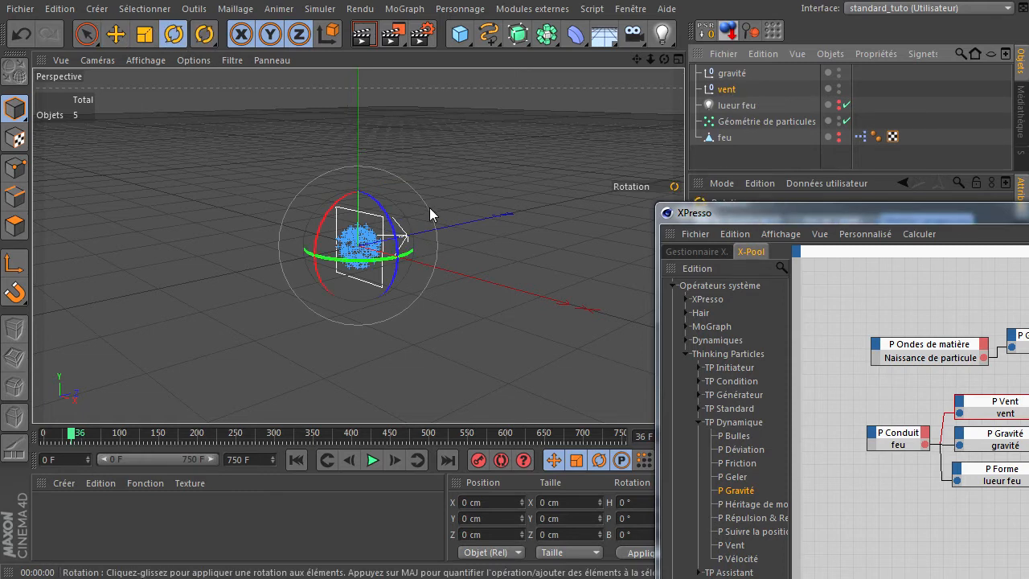
pyautogui.moveTo(346, 195); pyautogui.dragTo(334, 269)
# - Raise the gravité object above the particle emitter to a Y position of about 184 cm
pyautogui.click(706, 73)
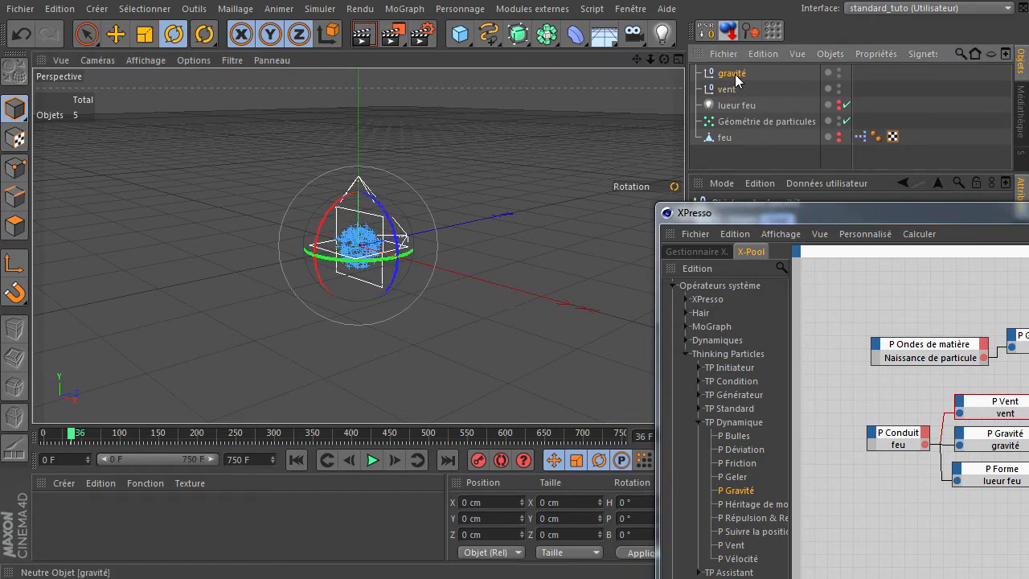
pyautogui.click(113, 36)
pyautogui.moveTo(358, 159); pyautogui.dragTo(371, 28)
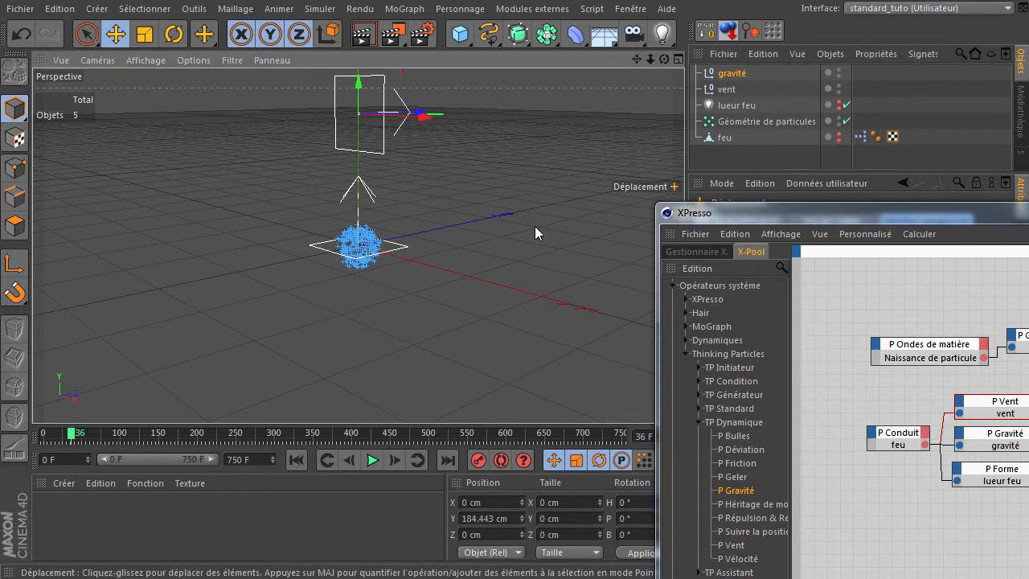
# - Set the P Gravité node's gravity type to Sphérique
pyautogui.moveTo(924, 212); pyautogui.dragTo(485, 94)
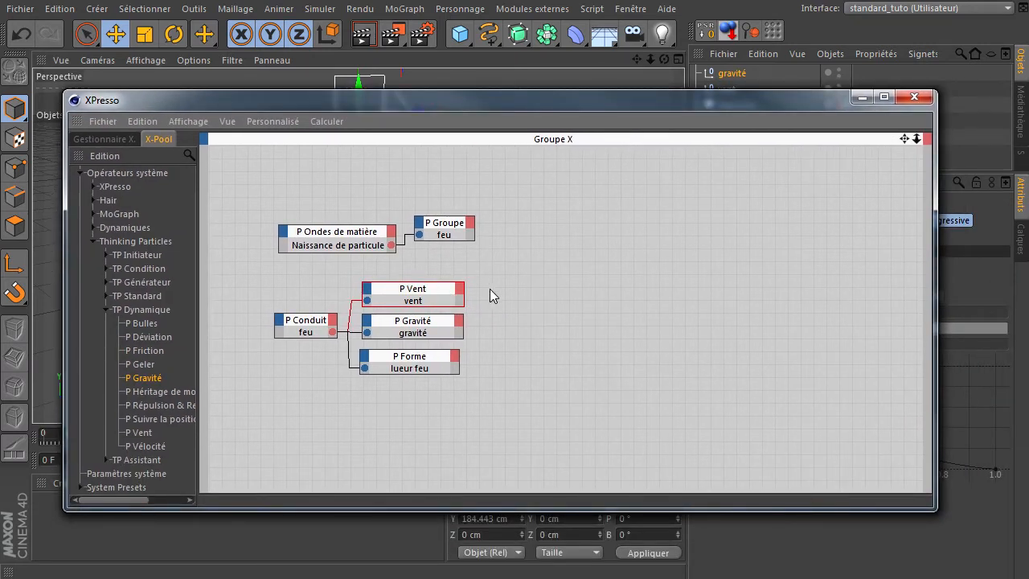
pyautogui.click(426, 325)
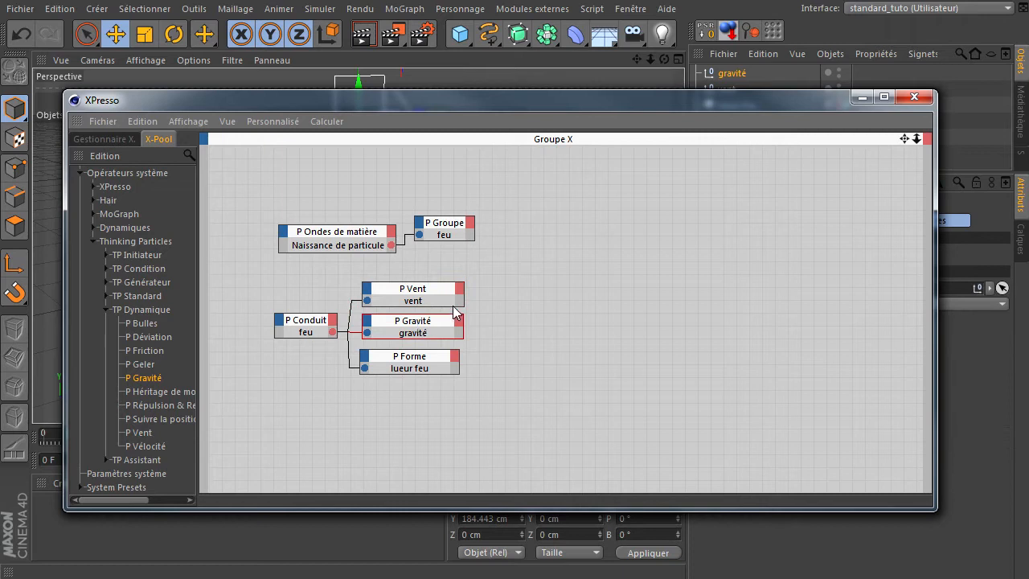
pyautogui.moveTo(645, 107); pyautogui.dragTo(379, 133)
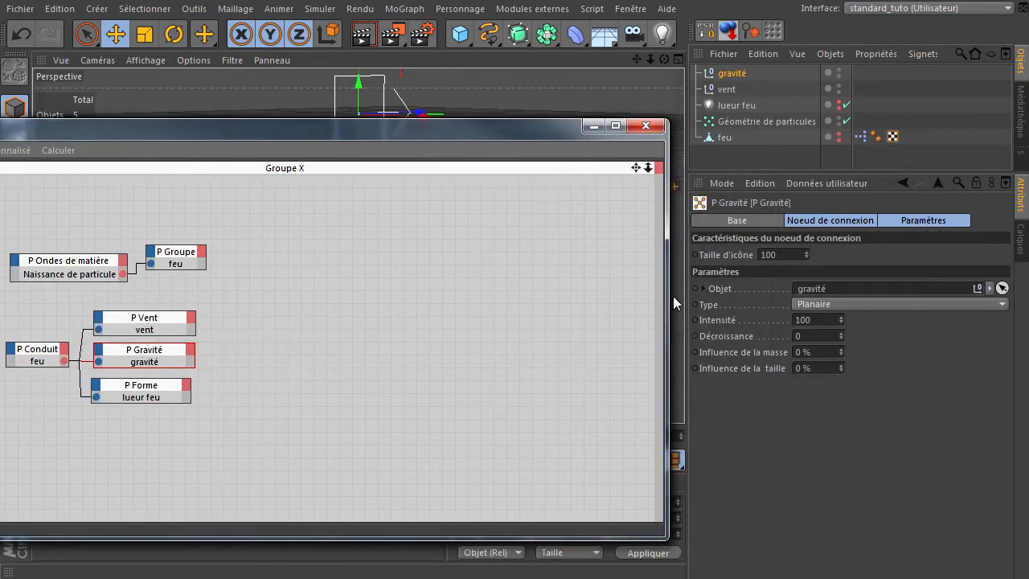
pyautogui.click(862, 306)
pyautogui.click(852, 338)
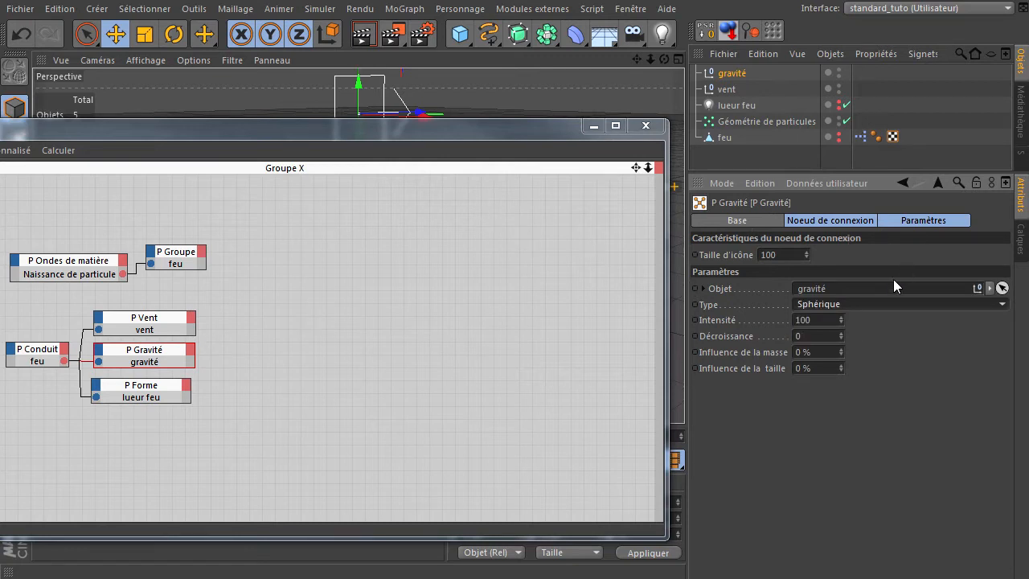
# - Play the simulation from the first frame to examine how the wind and spherical gravity affect the particles
pyautogui.moveTo(460, 142); pyautogui.dragTo(792, 282)
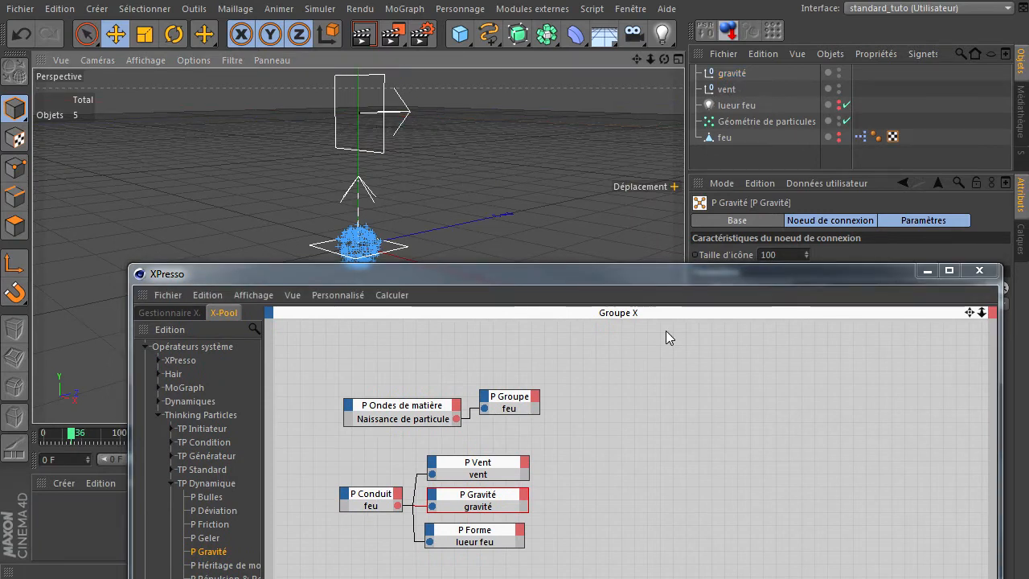
pyautogui.click(656, 295)
pyautogui.moveTo(638, 281); pyautogui.dragTo(1020, 334)
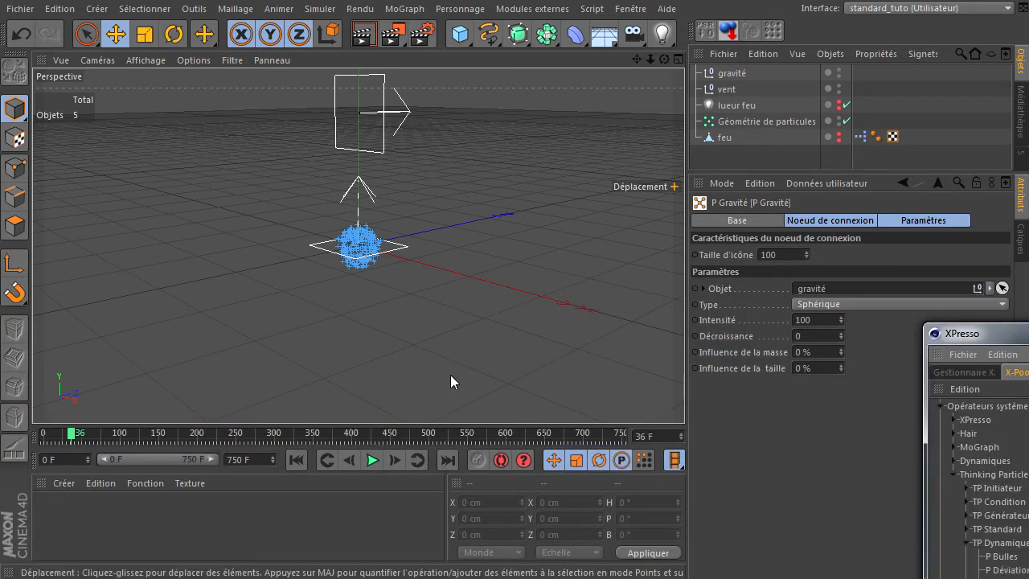
pyautogui.click(294, 460)
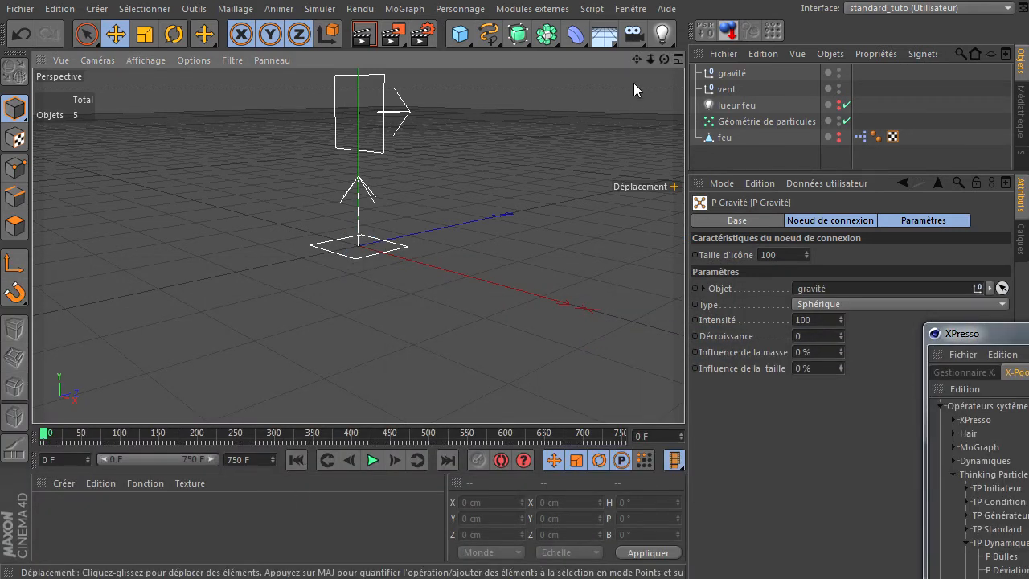
pyautogui.moveTo(636, 60); pyautogui.dragTo(684, 393)
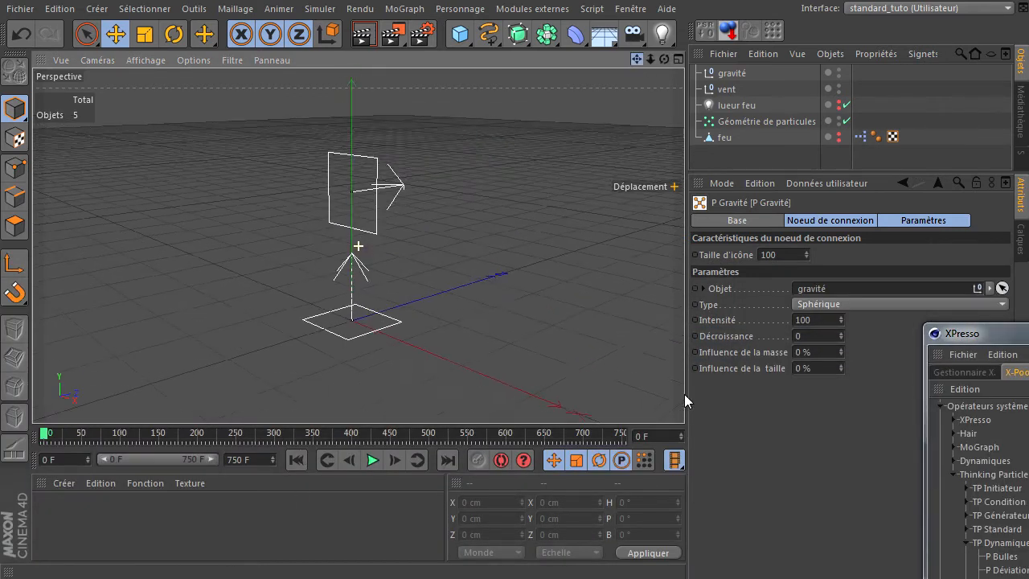
pyautogui.click(372, 465)
pyautogui.click(372, 465)
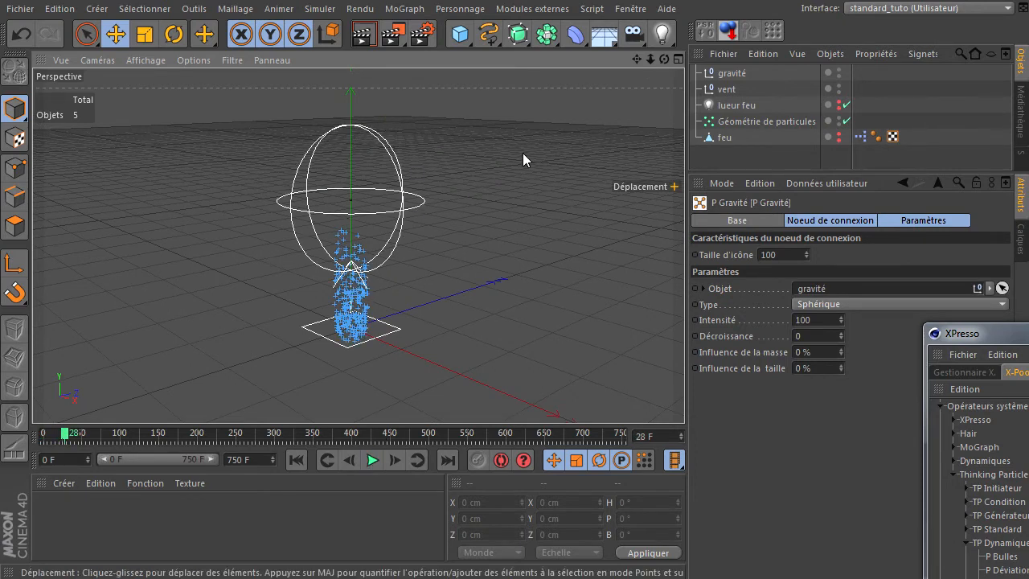
# - Select the gravité object, resume the simulation to watch particles near its sphere, and bring the XPresso graph back into view
pyautogui.click(724, 74)
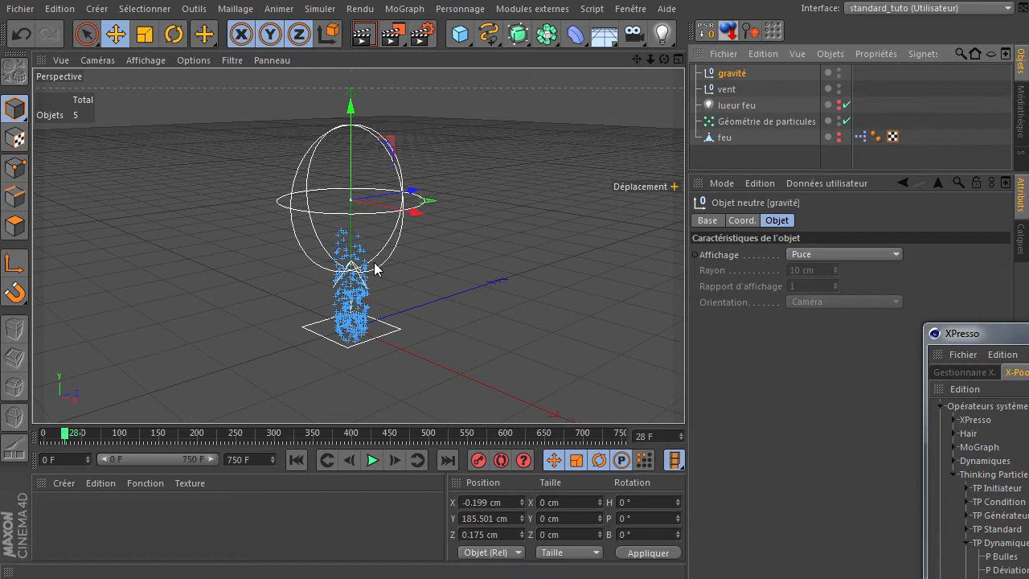
pyautogui.click(372, 460)
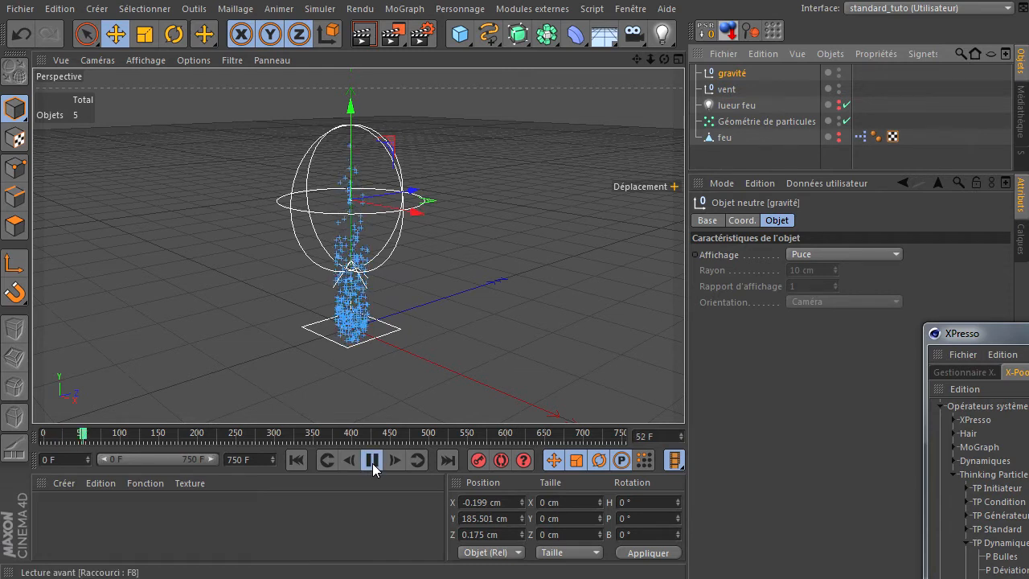
pyautogui.click(372, 461)
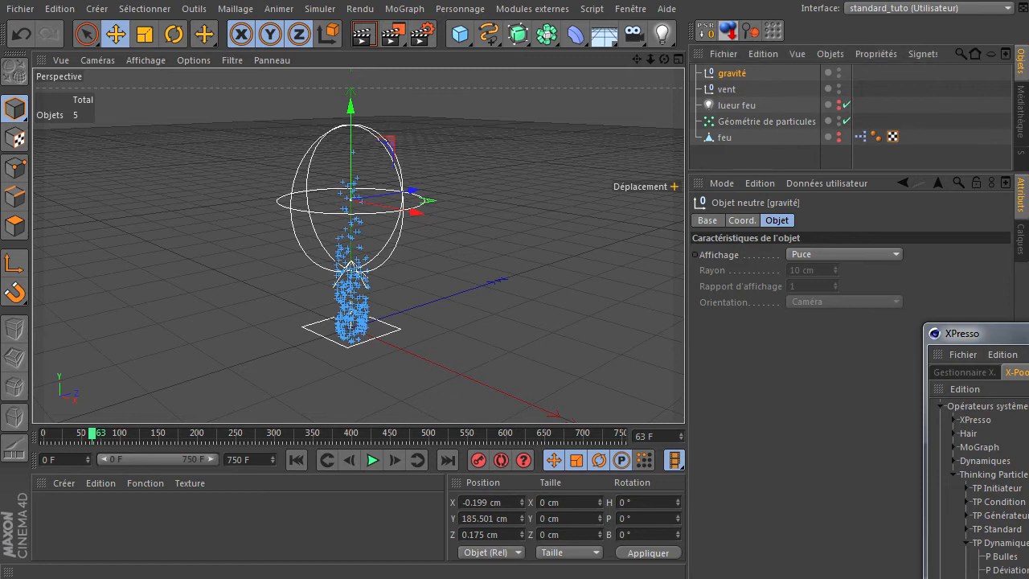
pyautogui.moveTo(997, 333); pyautogui.dragTo(97, 90)
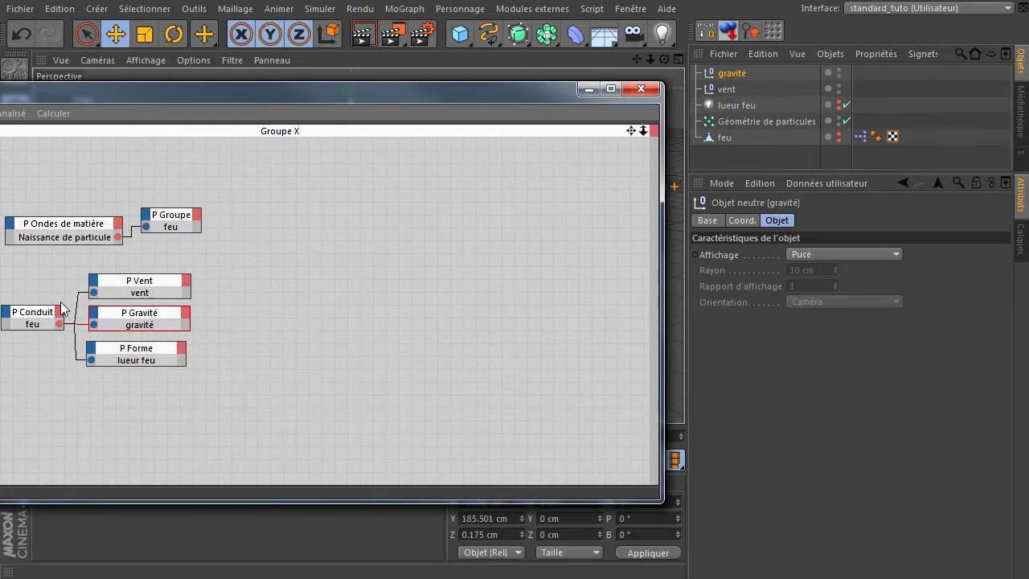
# - Set the P Vent node's Turbulence to 100 and Fréquence to 5, and clear the XPresso graph from the viewport
pyautogui.click(152, 288)
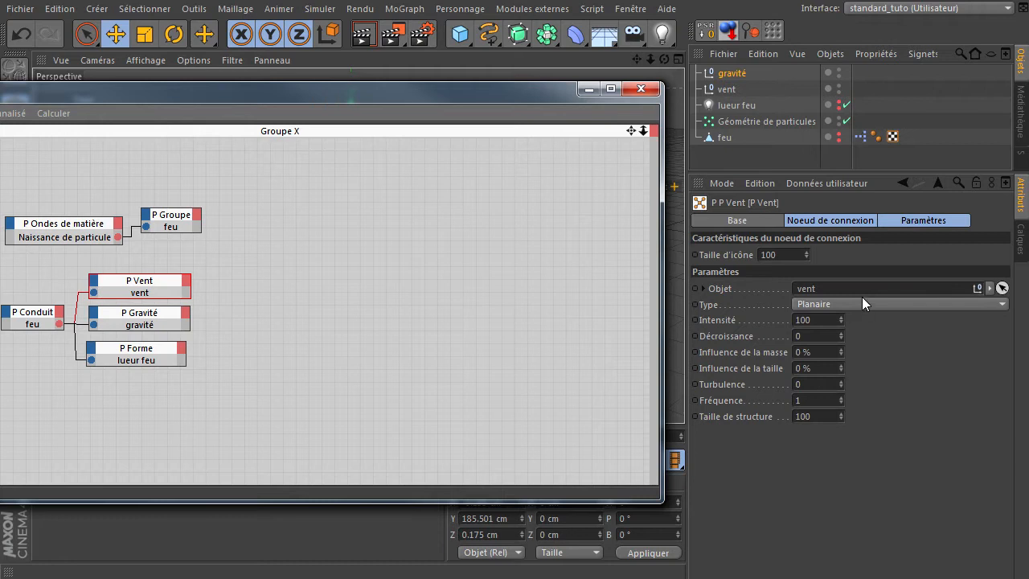
pyautogui.click(828, 319)
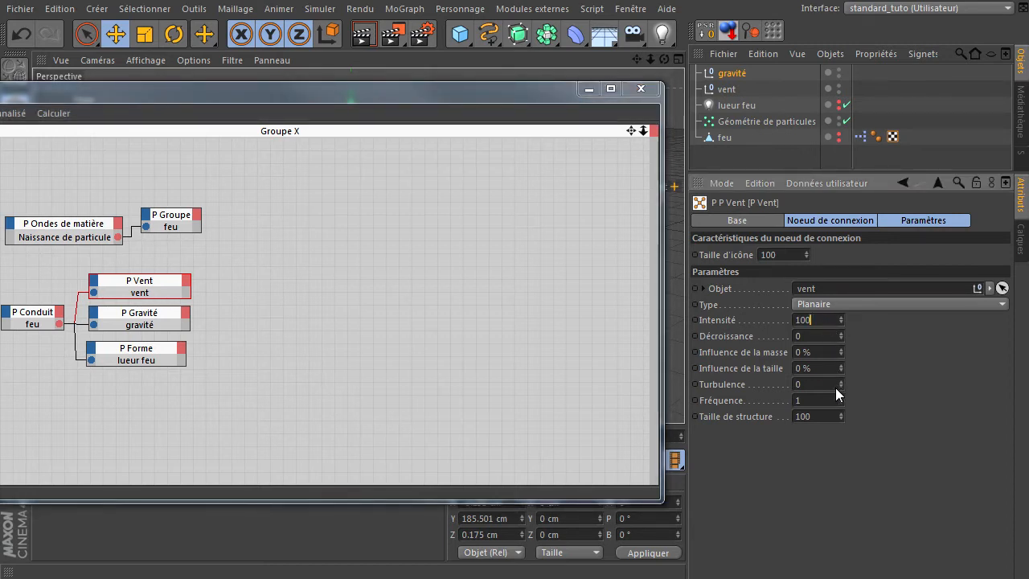
pyautogui.moveTo(438, 96); pyautogui.dragTo(446, 384)
pyautogui.click(808, 384)
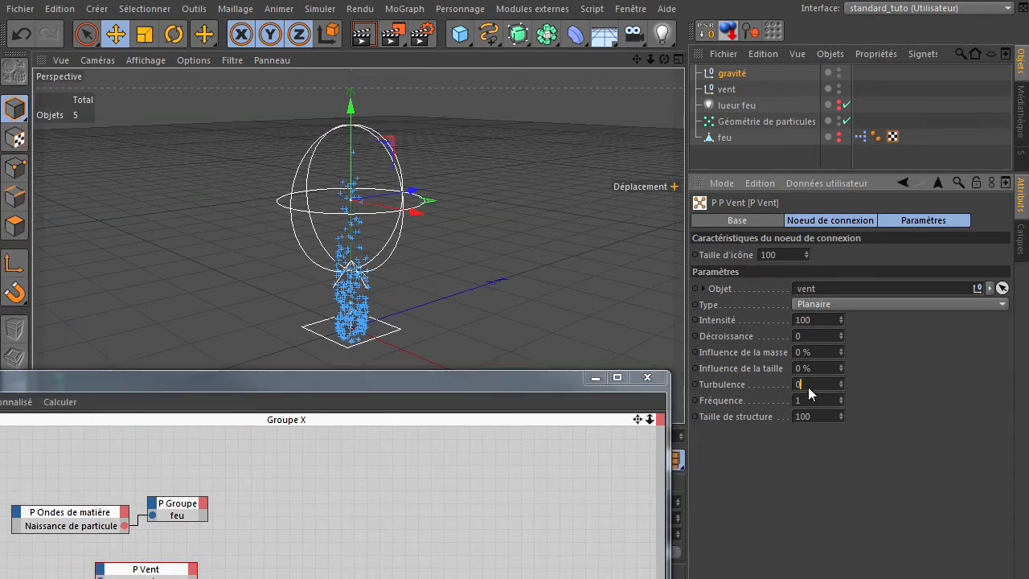
pyautogui.click(816, 401)
pyautogui.write('5')
pyautogui.press('Return')
pyautogui.write('100')
pyautogui.press('Return')
pyautogui.moveTo(494, 379); pyautogui.dragTo(1028, 450)
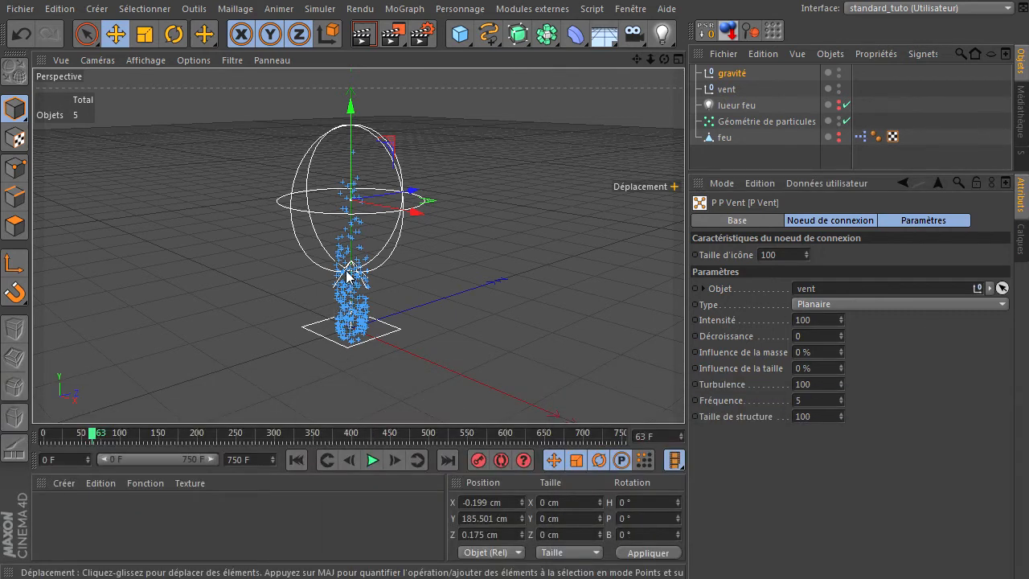
# - Play the simulation from the first frame and examine the turbulent particles from several angles, then stop playback
pyautogui.click(296, 459)
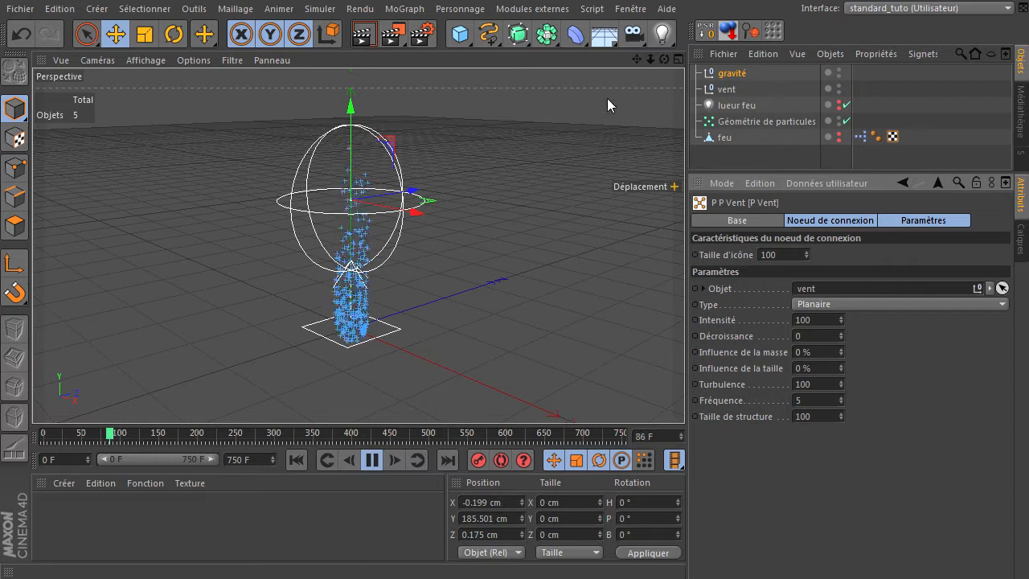
pyautogui.moveTo(650, 64); pyautogui.dragTo(684, 394)
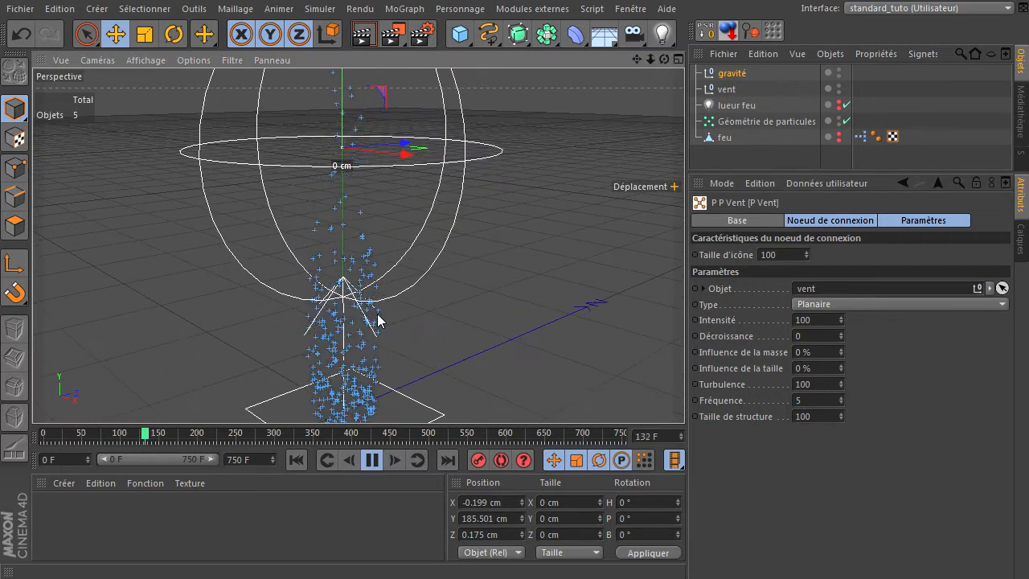
pyautogui.moveTo(664, 59); pyautogui.dragTo(681, 400)
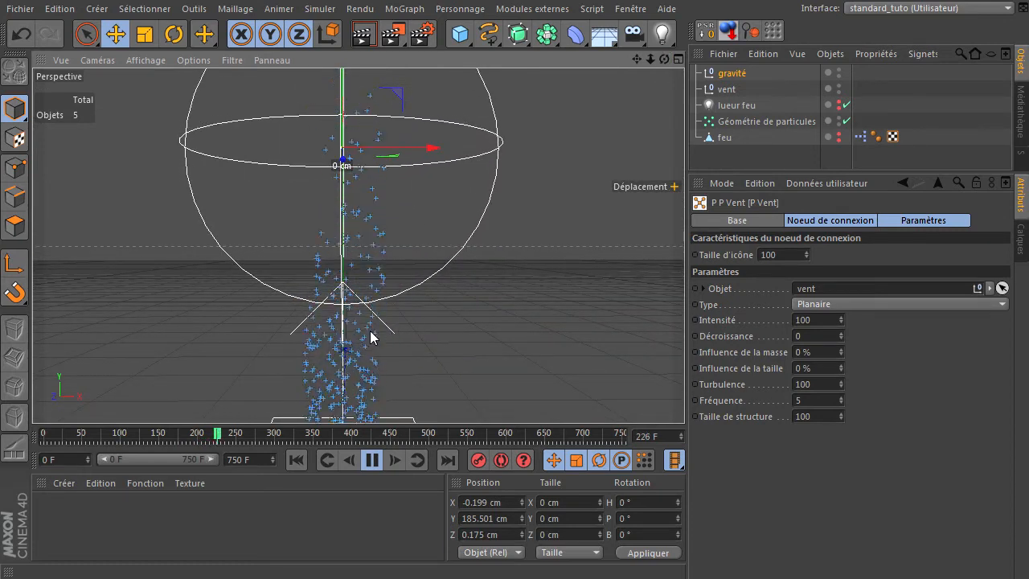
pyautogui.scroll(-5, 415, 355)
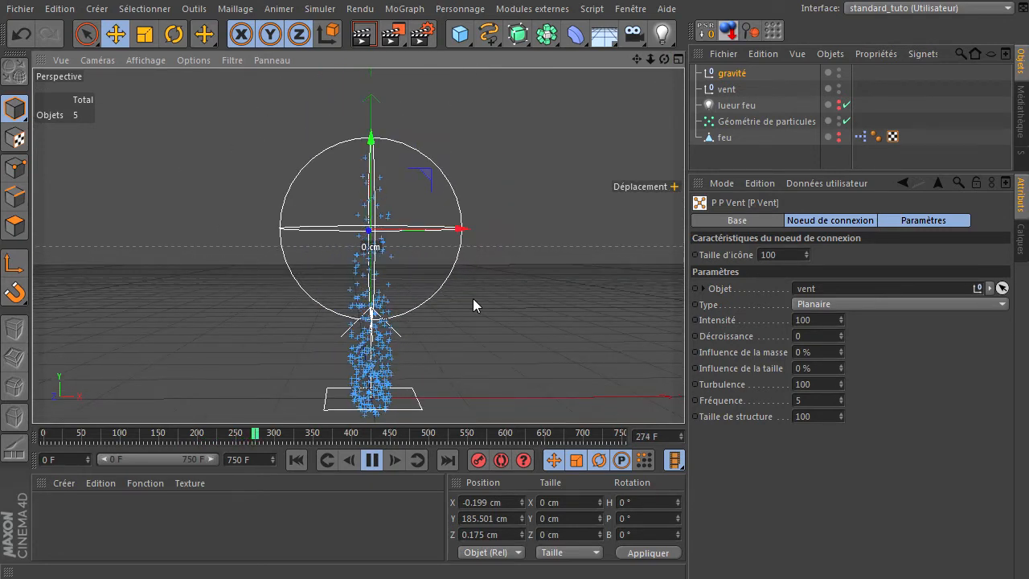
pyautogui.moveTo(635, 59)
pyautogui.mouseDown()
pyautogui.moveTo(684, 394)
pyautogui.moveTo(635, 61)
pyautogui.mouseUp()
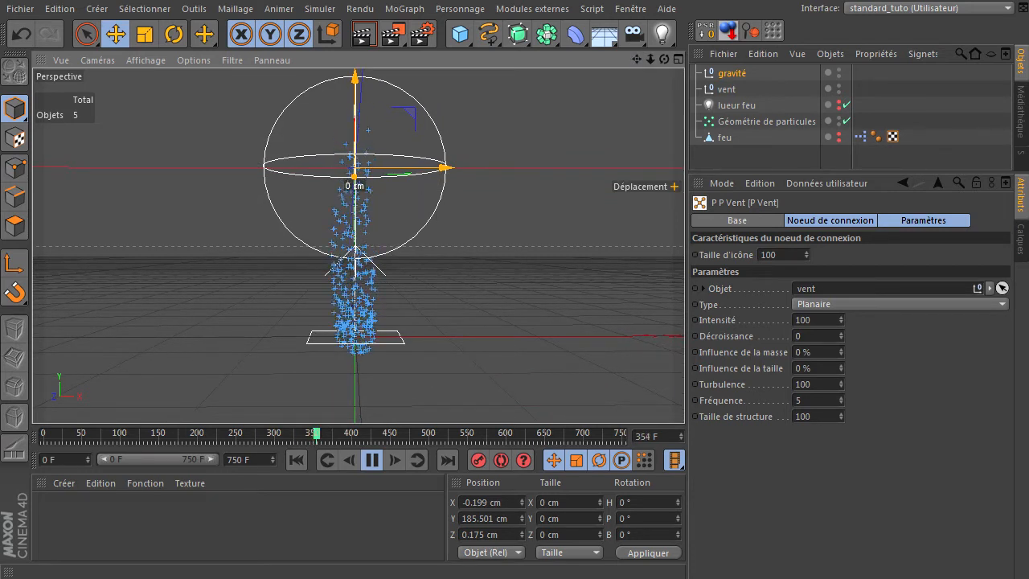
pyautogui.moveTo(1028, 315); pyautogui.dragTo(731, 348)
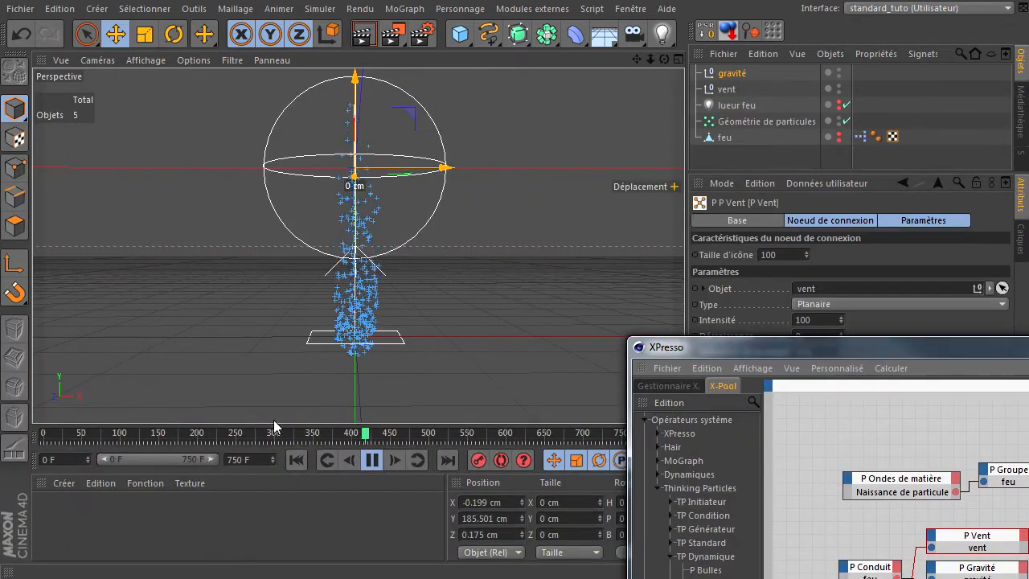
pyautogui.click(372, 460)
# - Set the P Gravité node's Décroissance to 100 and clear the XPresso graph from the viewport
pyautogui.moveTo(884, 356); pyautogui.dragTo(306, 97)
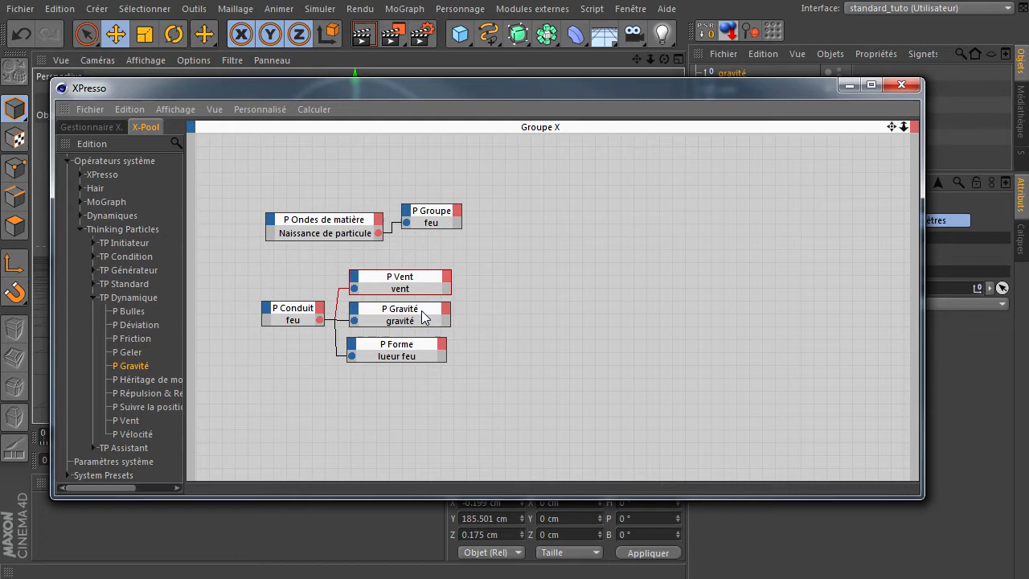
pyautogui.moveTo(716, 90); pyautogui.dragTo(534, 123)
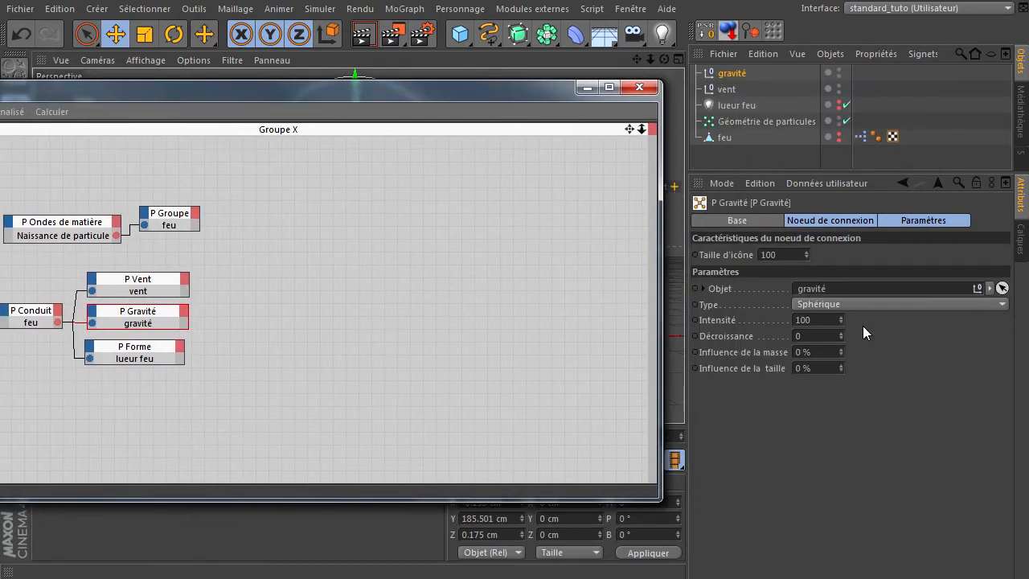
pyautogui.click(828, 321)
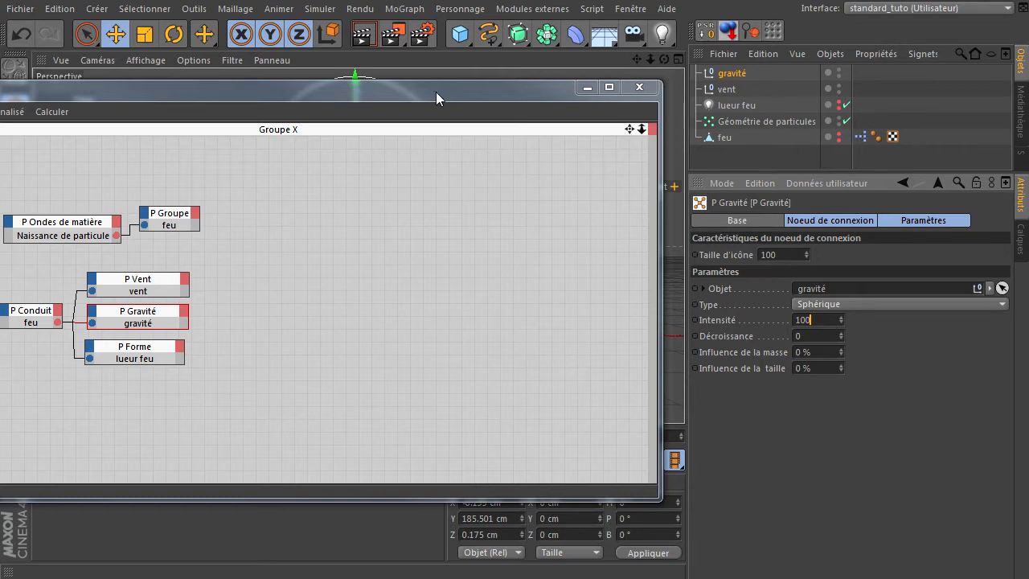
pyautogui.moveTo(435, 91); pyautogui.dragTo(460, 333)
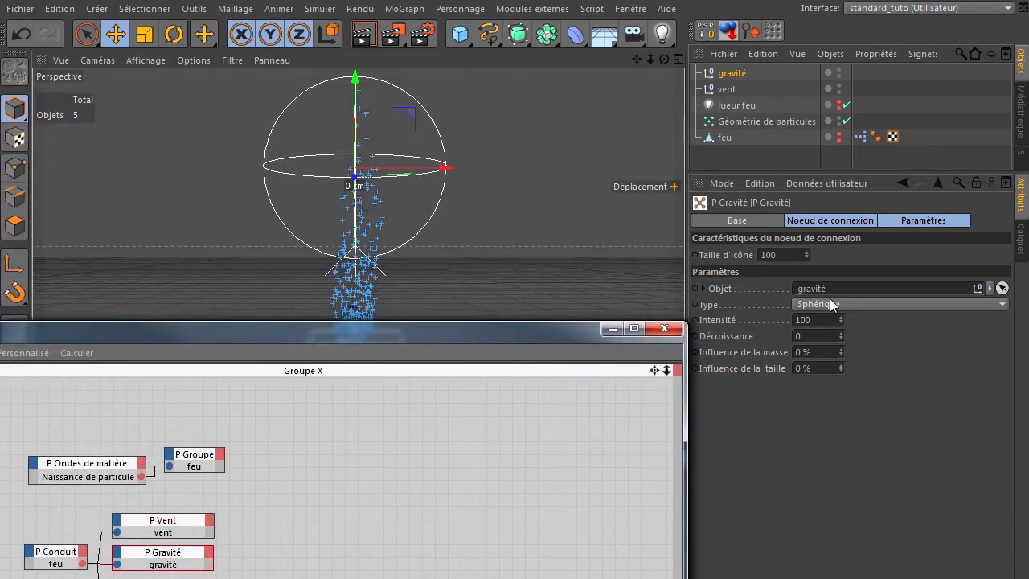
pyautogui.click(811, 336)
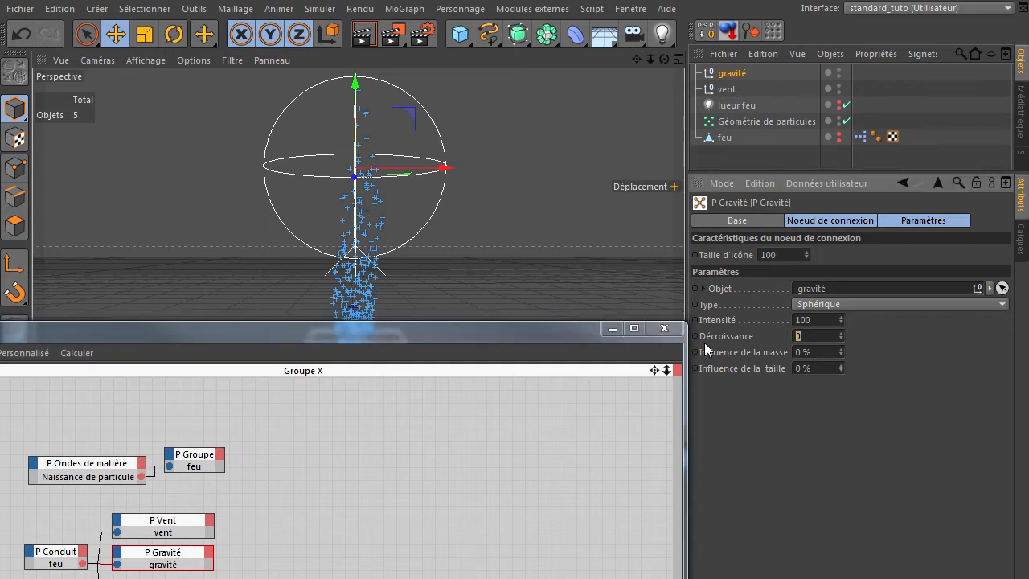
pyautogui.write('100')
pyautogui.press('Return')
pyautogui.moveTo(511, 338); pyautogui.dragTo(514, 119)
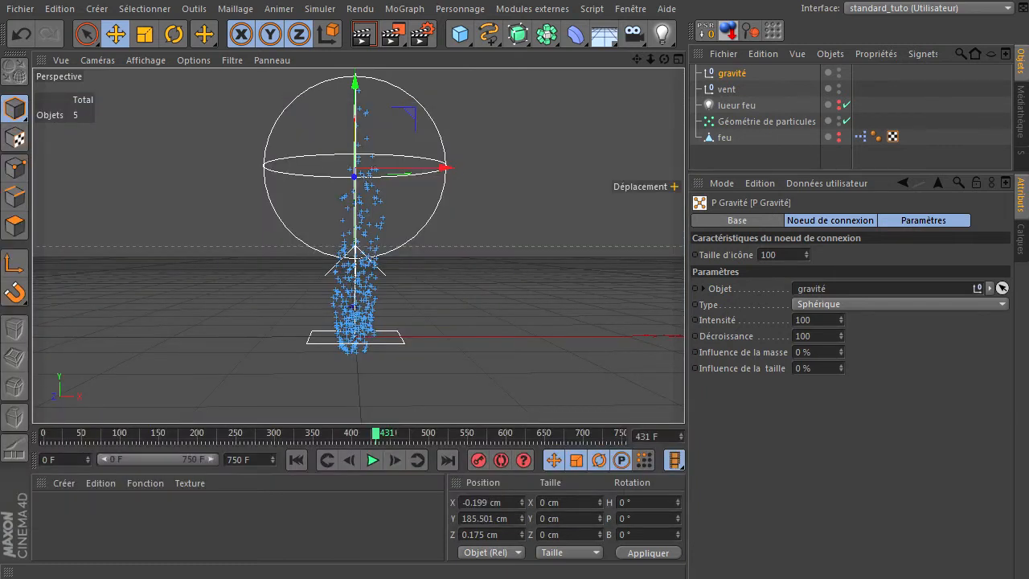
# - Lower the vent object to a Y position of about -36 cm and the gravité object to about 177 cm
pyautogui.click(723, 158)
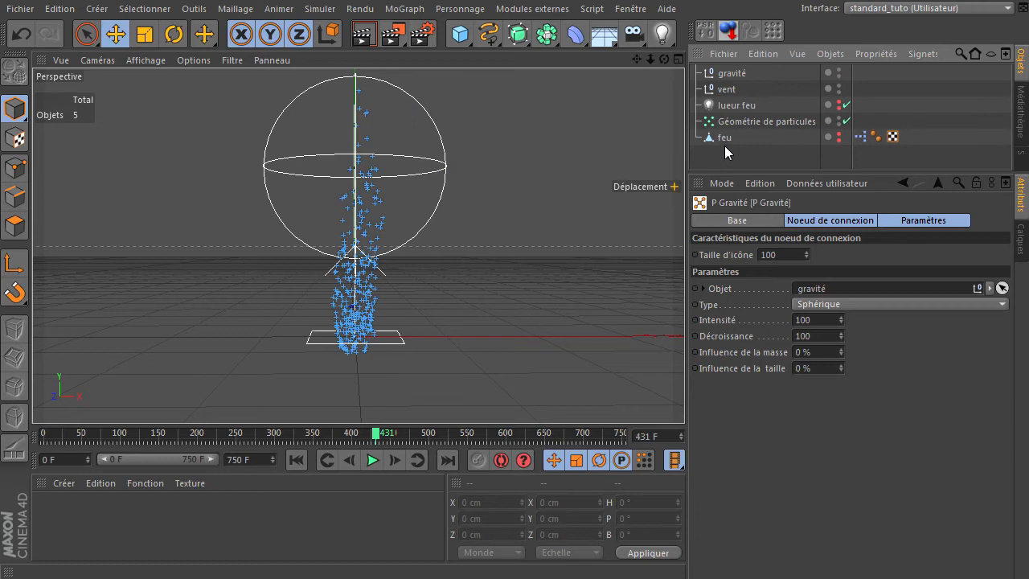
pyautogui.click(727, 89)
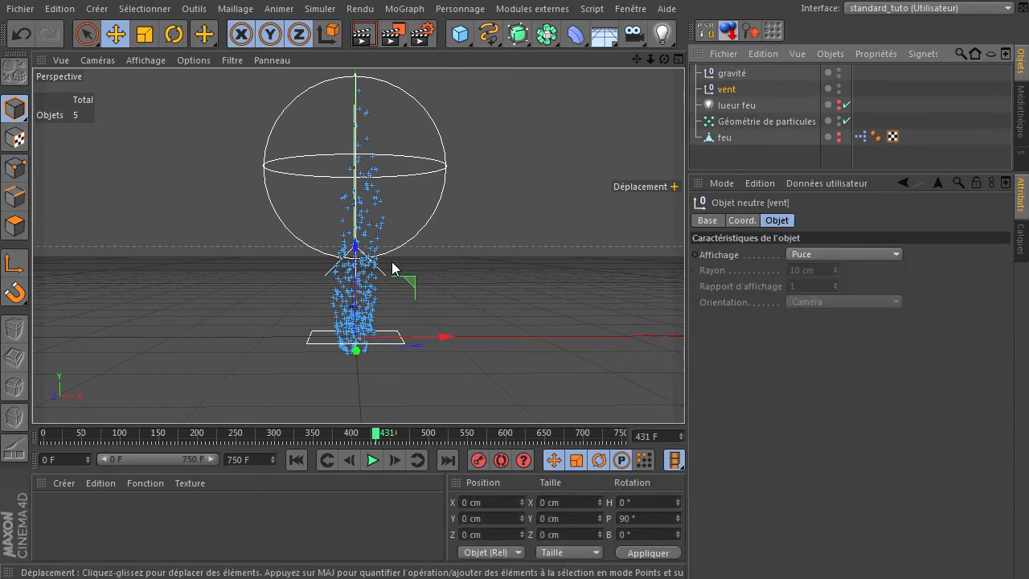
pyautogui.moveTo(359, 280); pyautogui.dragTo(376, 313)
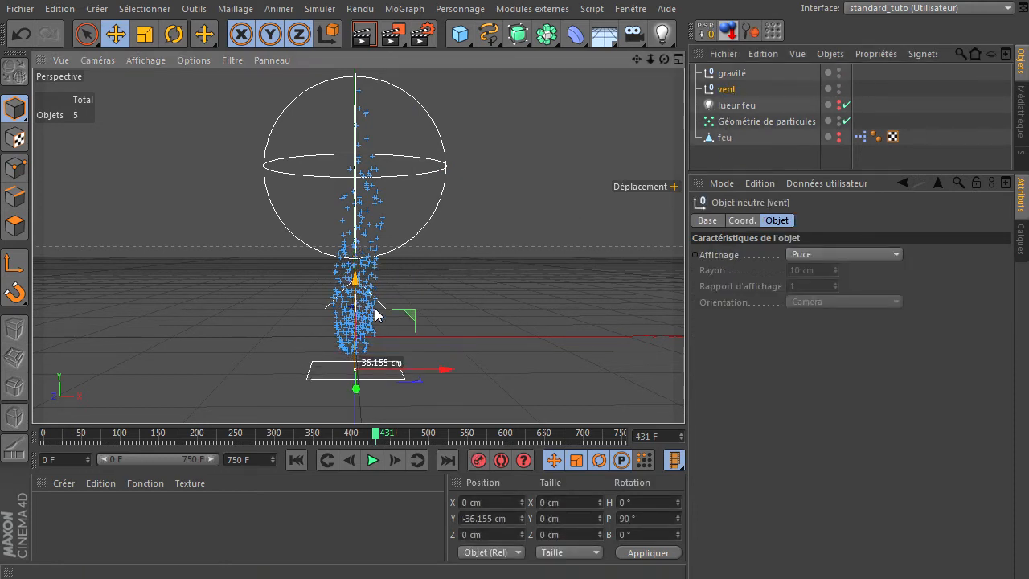
pyautogui.click(731, 73)
pyautogui.moveTo(356, 114); pyautogui.dragTo(356, 123)
# - Play the simulation briefly from the first frame to examine the particles with the repositioned vent and gravité objects
pyautogui.moveTo(664, 58); pyautogui.dragTo(684, 394)
pyautogui.click(295, 460)
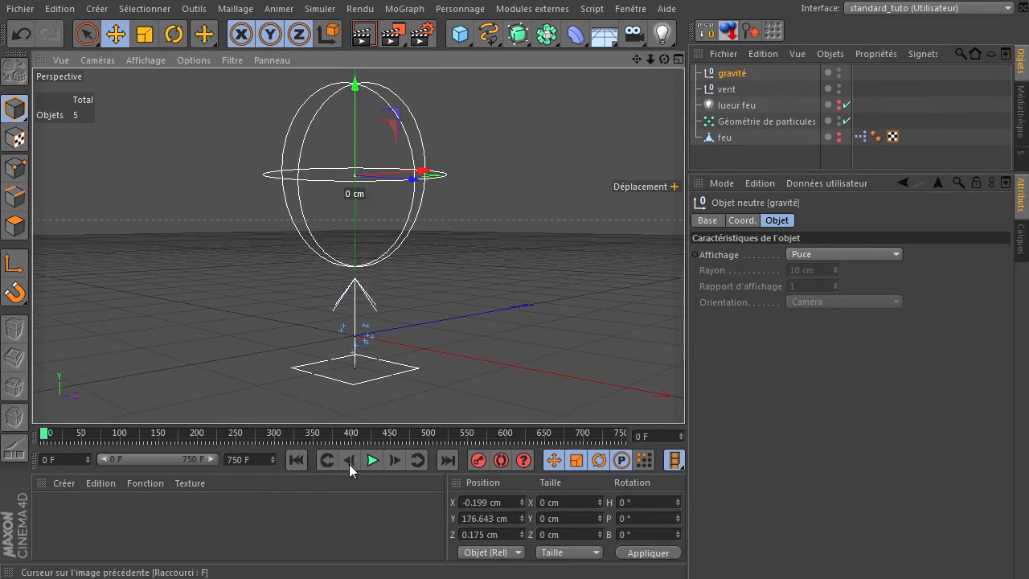
pyautogui.click(375, 462)
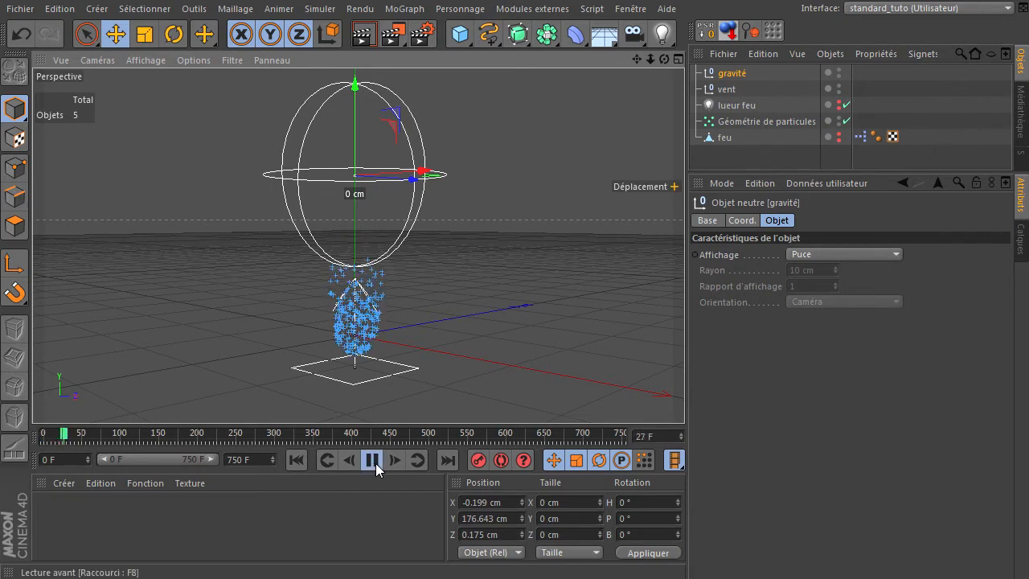
pyautogui.click(375, 463)
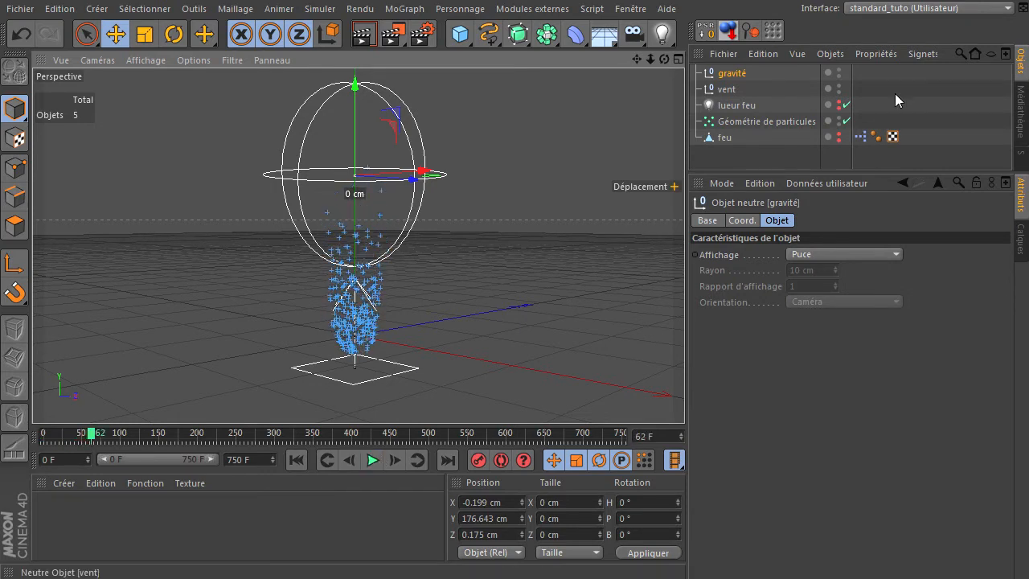
# - Lower the gravité object to a Y position of about 147 cm and, during playback, the vent object slightly further below the emitter
pyautogui.moveTo(358, 113); pyautogui.dragTo(359, 142)
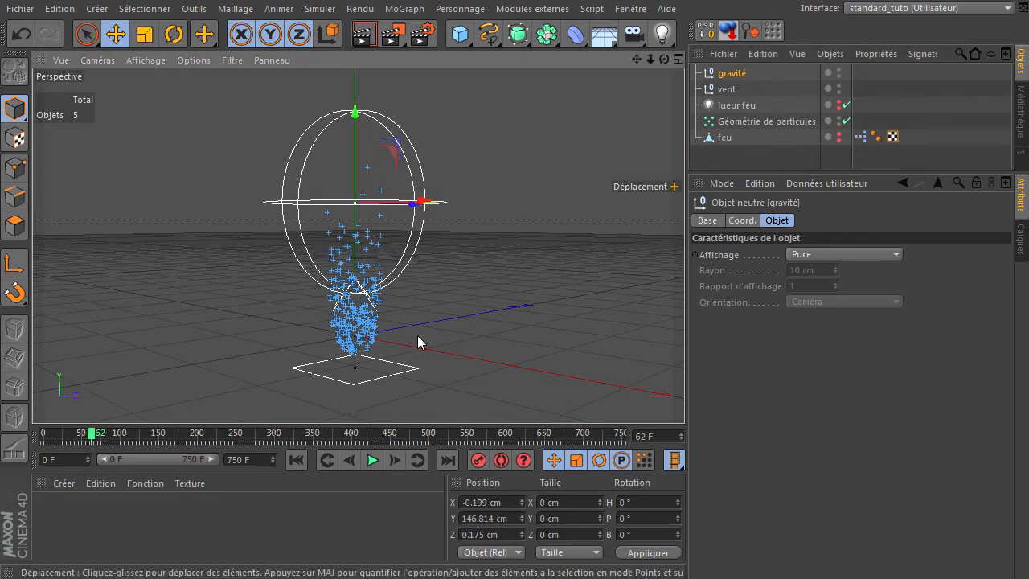
pyautogui.click(297, 460)
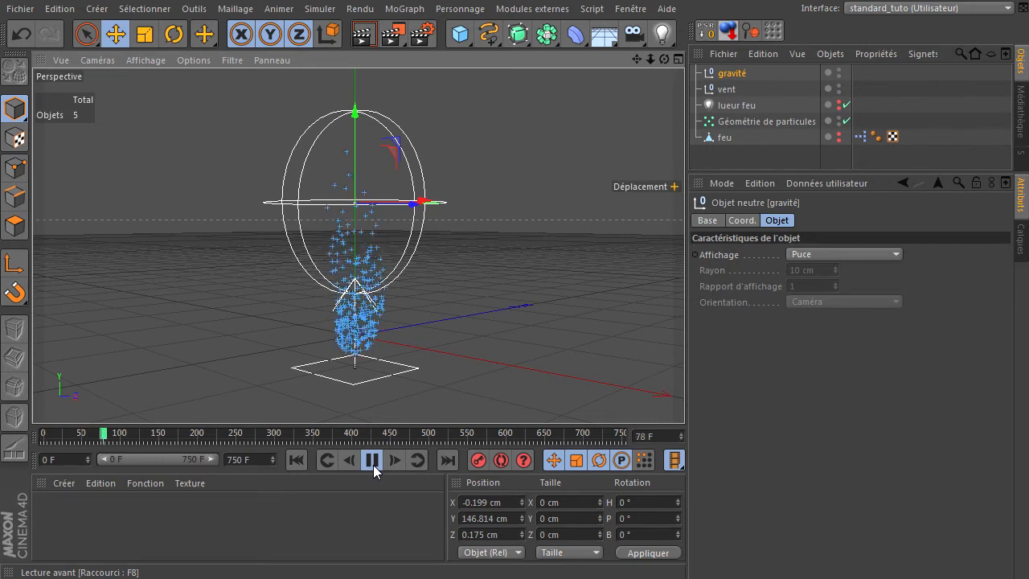
pyautogui.click(726, 89)
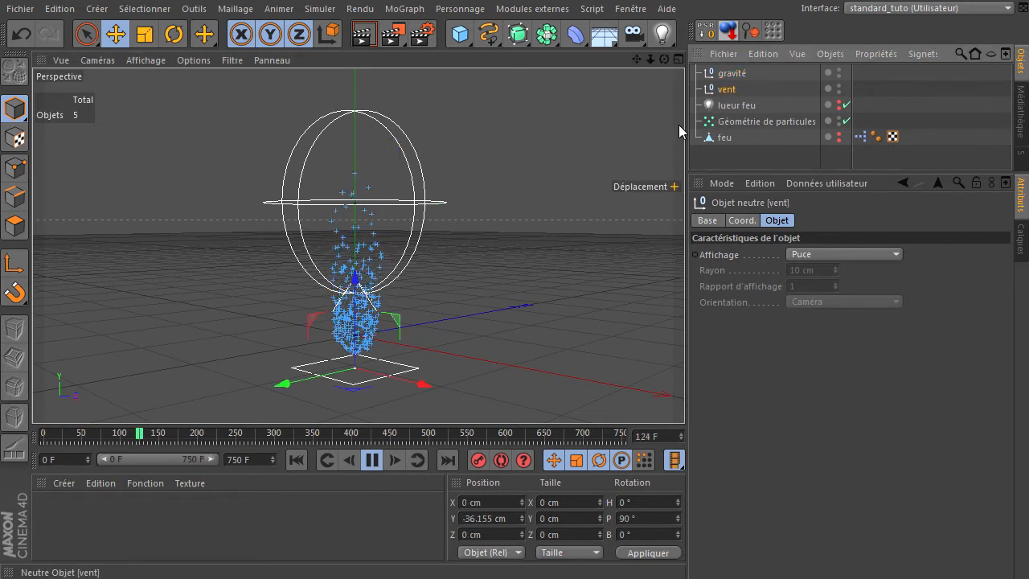
pyautogui.moveTo(354, 297)
pyautogui.mouseDown()
pyautogui.moveTo(344, 361)
pyautogui.moveTo(361, 338)
pyautogui.moveTo(356, 394)
pyautogui.moveTo(361, 328)
pyautogui.moveTo(382, 264)
pyautogui.moveTo(357, 273)
pyautogui.moveTo(356, 306)
pyautogui.mouseUp()
# - Reposition the gravité object around the flame at a Y position of about 89 cm and replay the simulation from the first frame
pyautogui.click(731, 73)
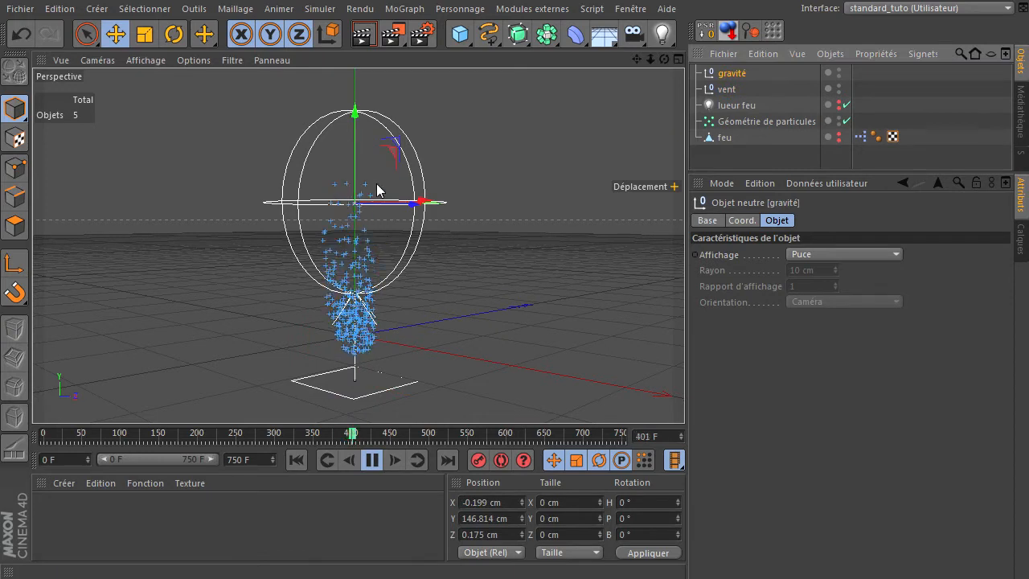
pyautogui.moveTo(356, 145); pyautogui.dragTo(356, 63)
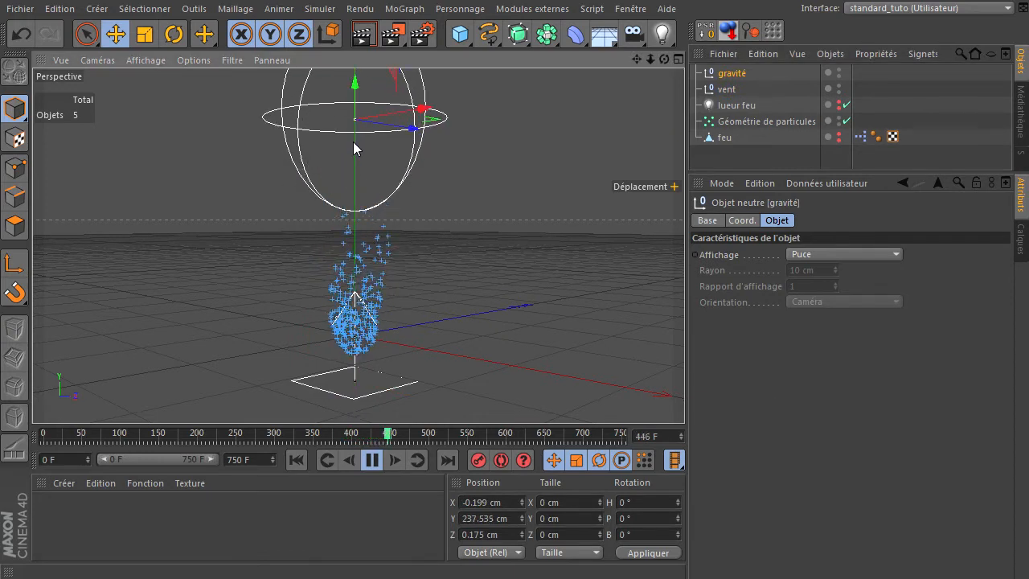
pyautogui.moveTo(354, 105); pyautogui.dragTo(357, 237)
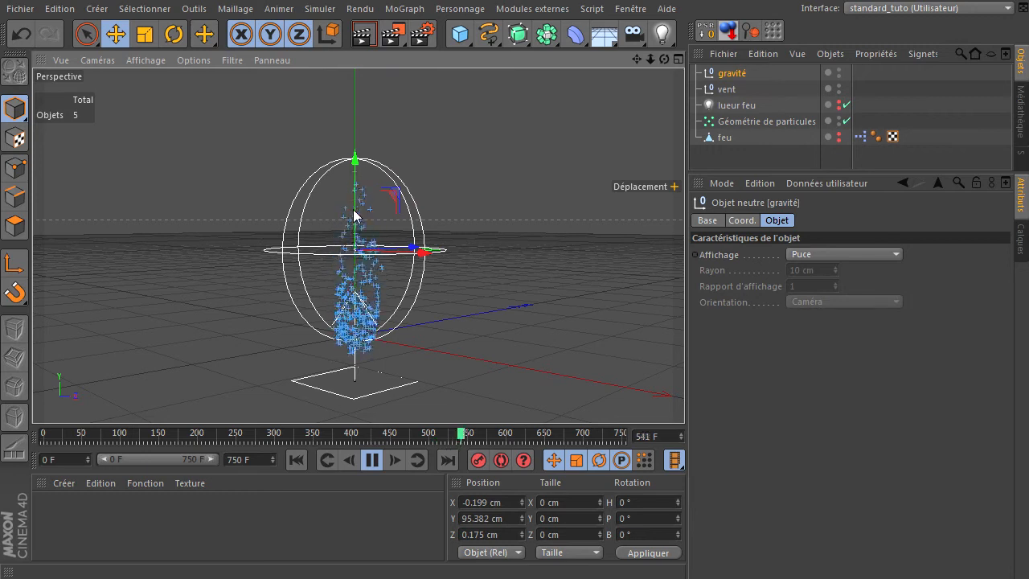
pyautogui.moveTo(357, 189); pyautogui.dragTo(355, 193)
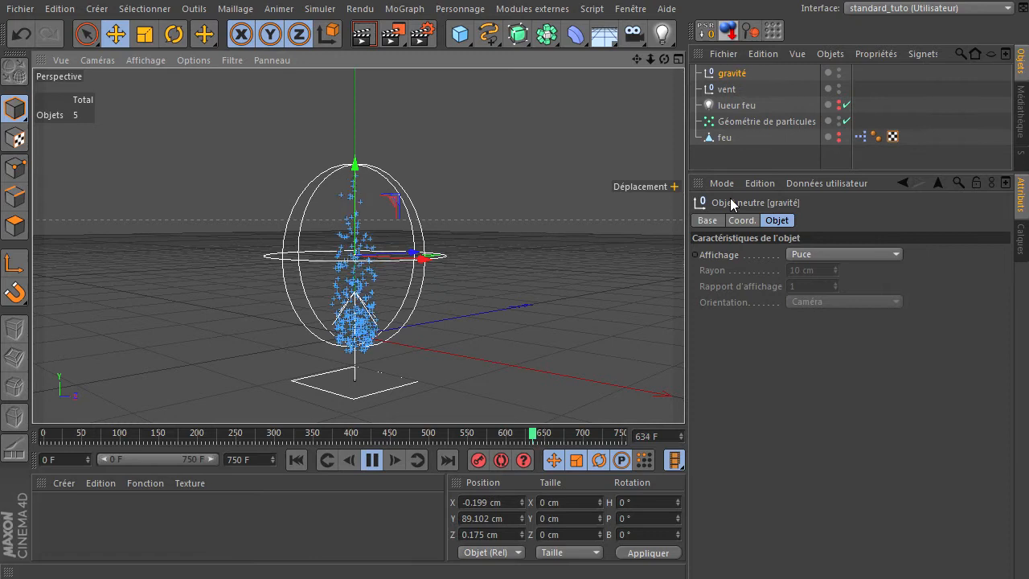
pyautogui.click(296, 459)
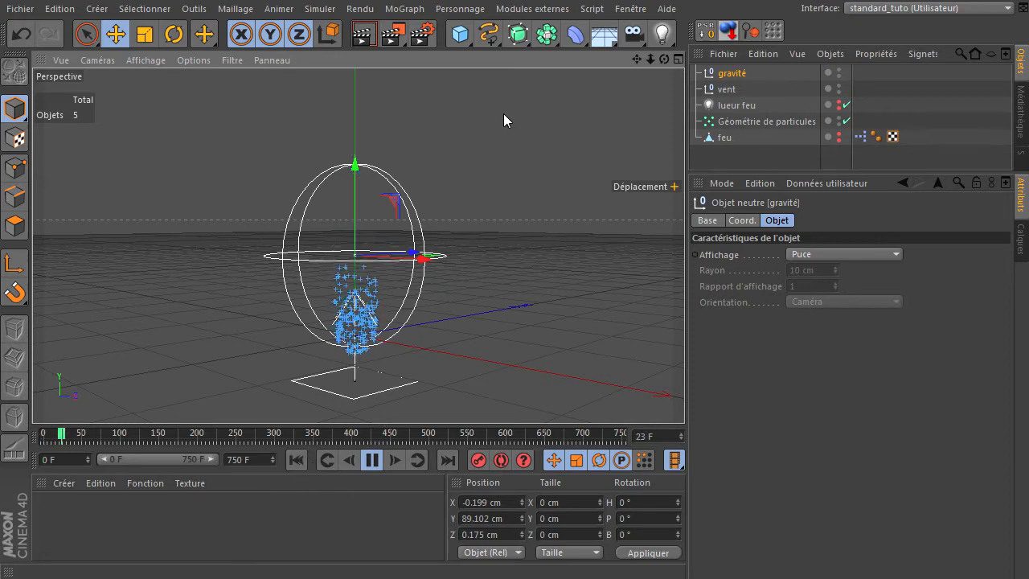
pyautogui.moveTo(663, 59); pyautogui.dragTo(684, 394)
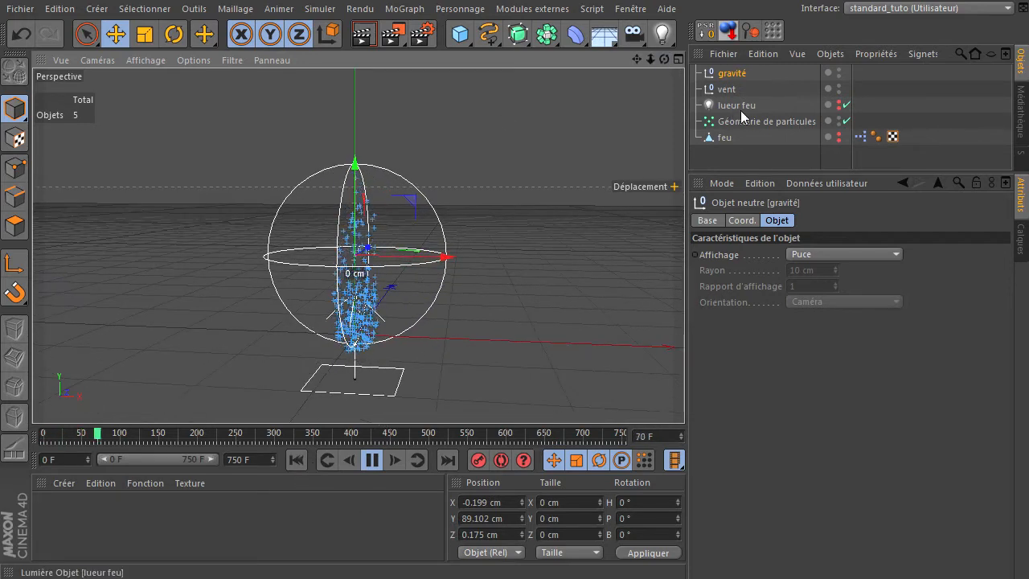
# - Make the gravité and vent objects children of the feu object, clear the selection and stop playback
pyautogui.keyDown('ctrl'); pyautogui.click(728, 89); pyautogui.keyUp('ctrl')
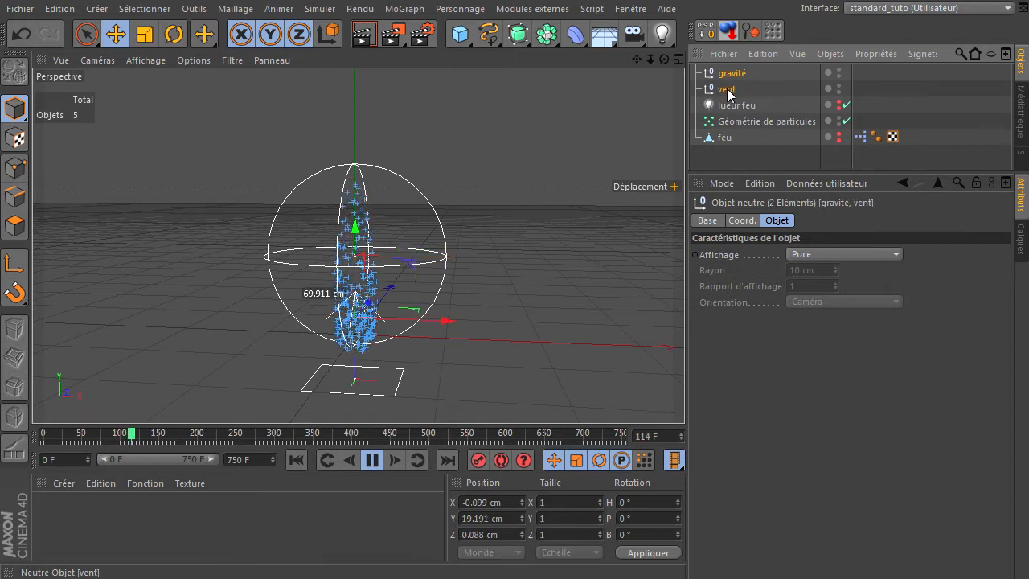
pyautogui.moveTo(729, 136); pyautogui.dragTo(724, 138)
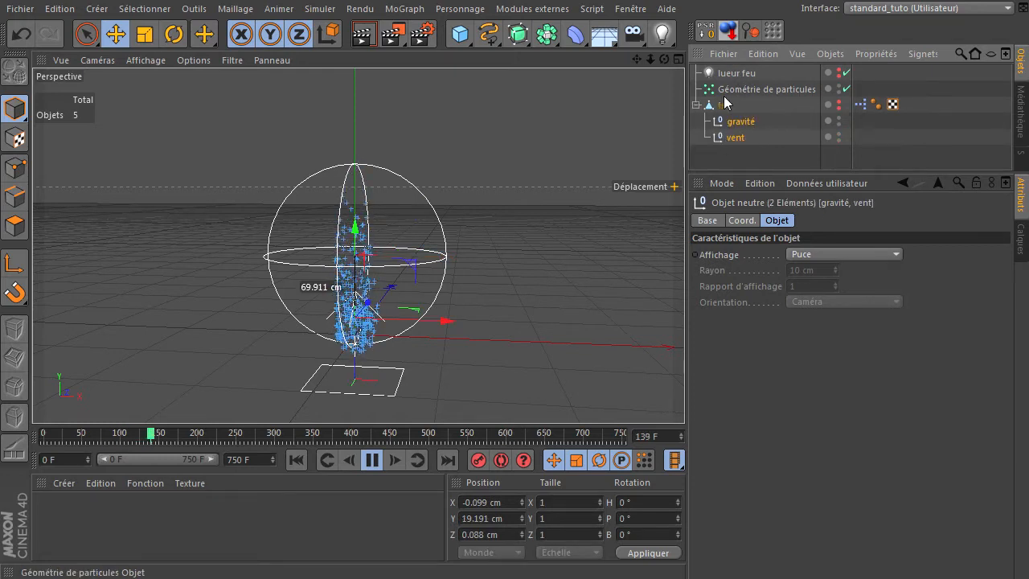
pyautogui.click(715, 105)
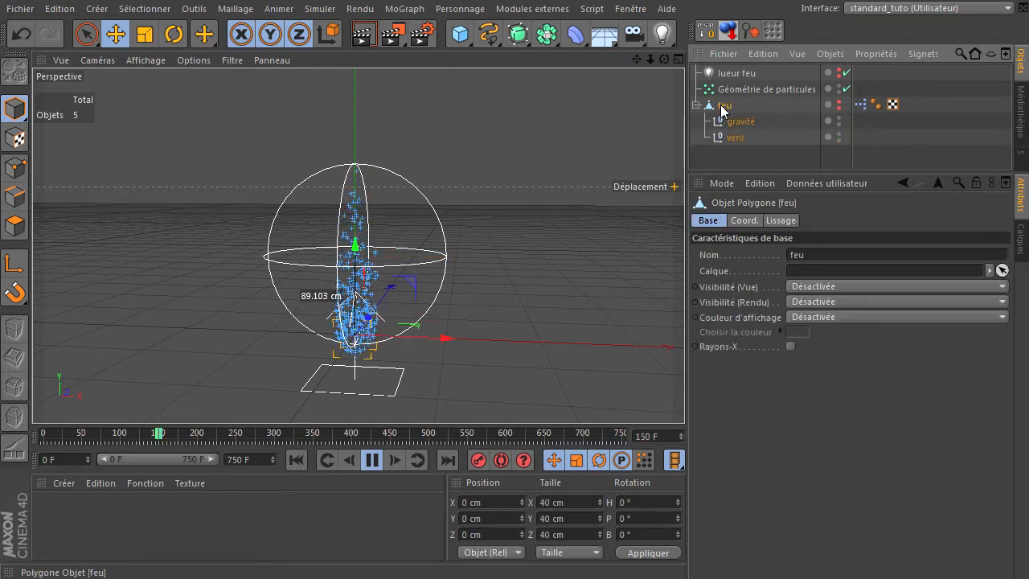
pyautogui.click(586, 269)
pyautogui.click(372, 465)
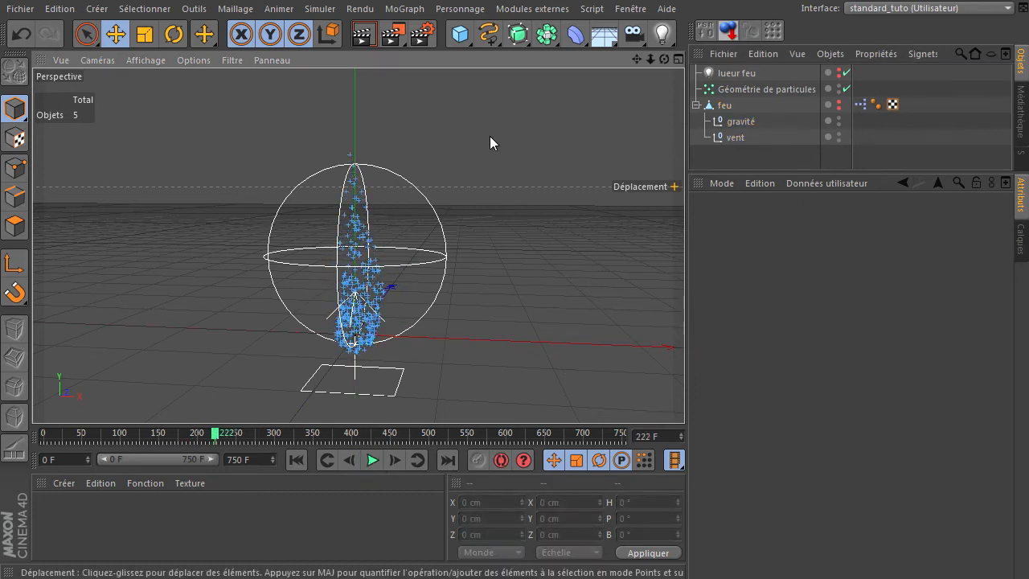
# - Render the flame in the view, replay the simulation from the first frame at a lower viewing angle, and render it again
pyautogui.click(363, 33)
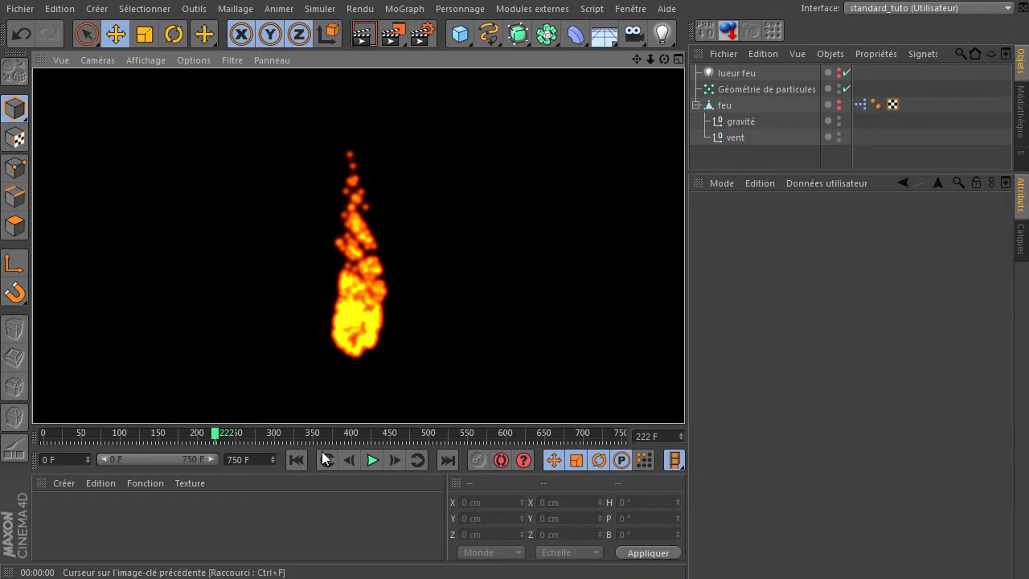
pyautogui.click(295, 459)
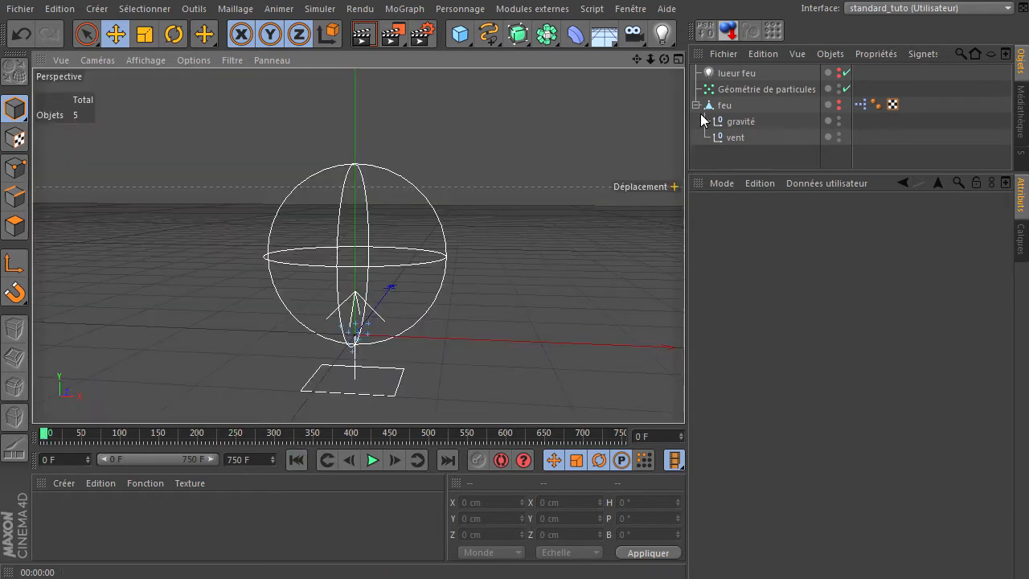
pyautogui.moveTo(684, 394); pyautogui.dragTo(357, 521)
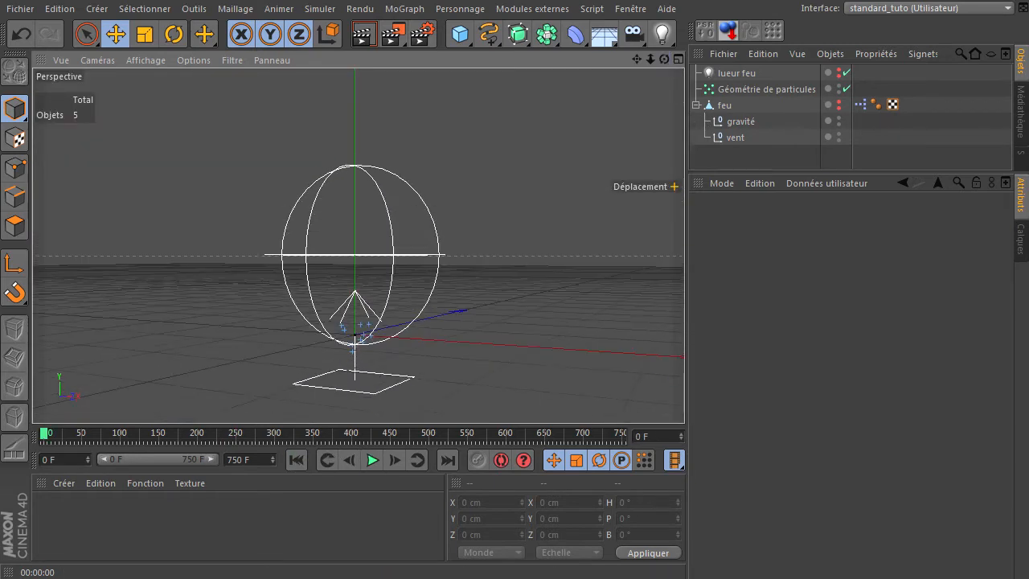
pyautogui.click(372, 459)
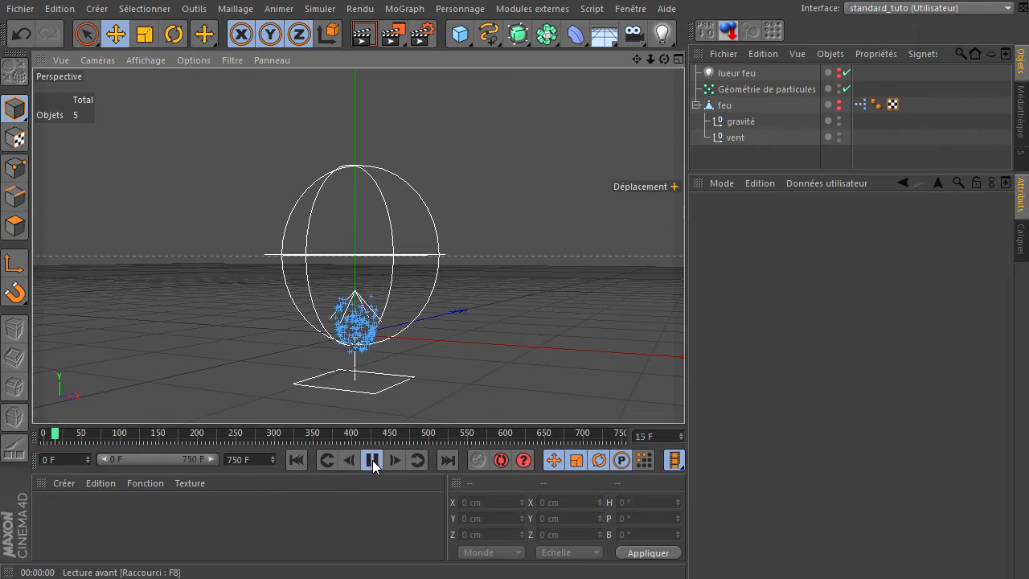
pyautogui.click(372, 460)
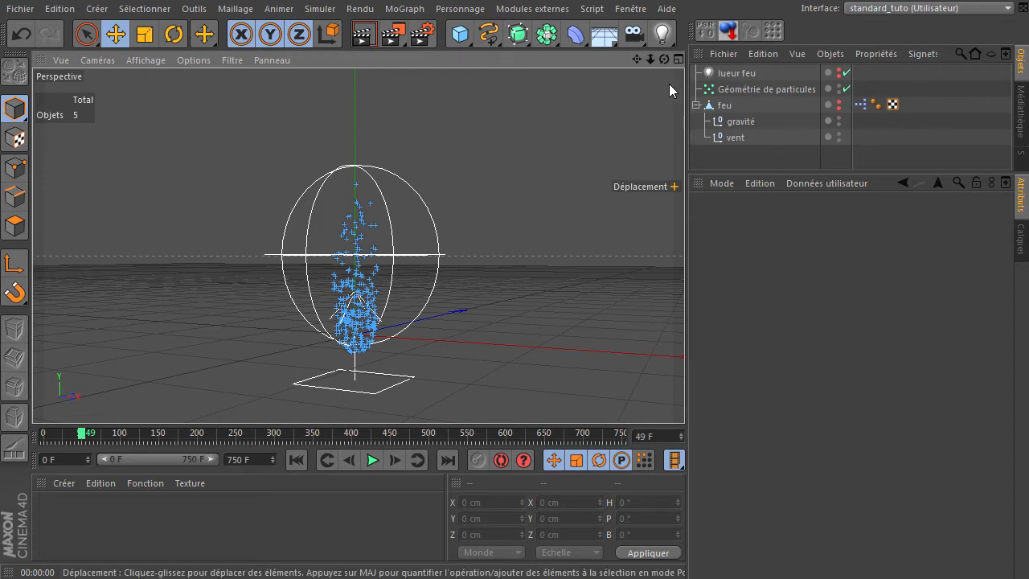
pyautogui.click(733, 77)
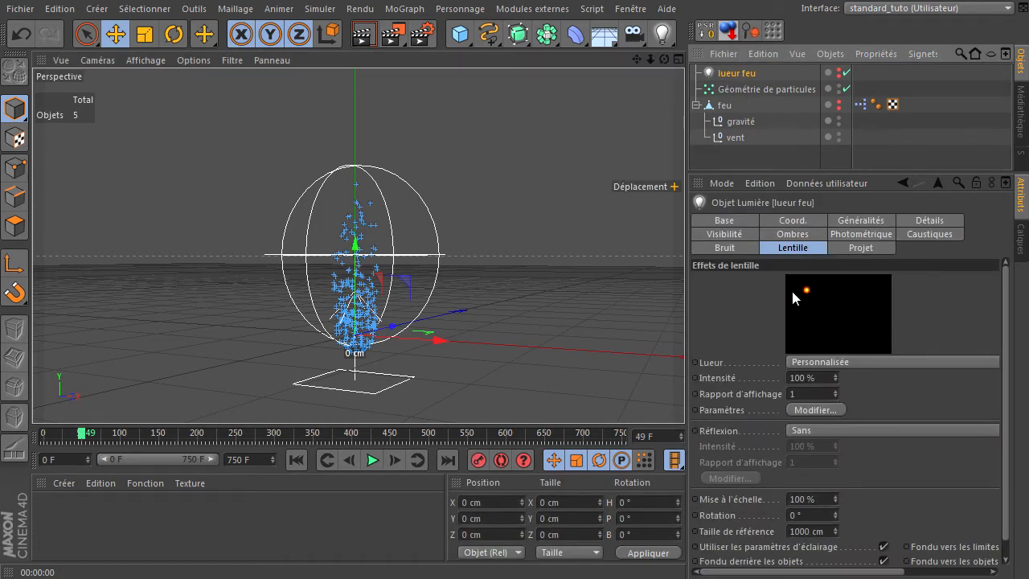
pyautogui.click(363, 32)
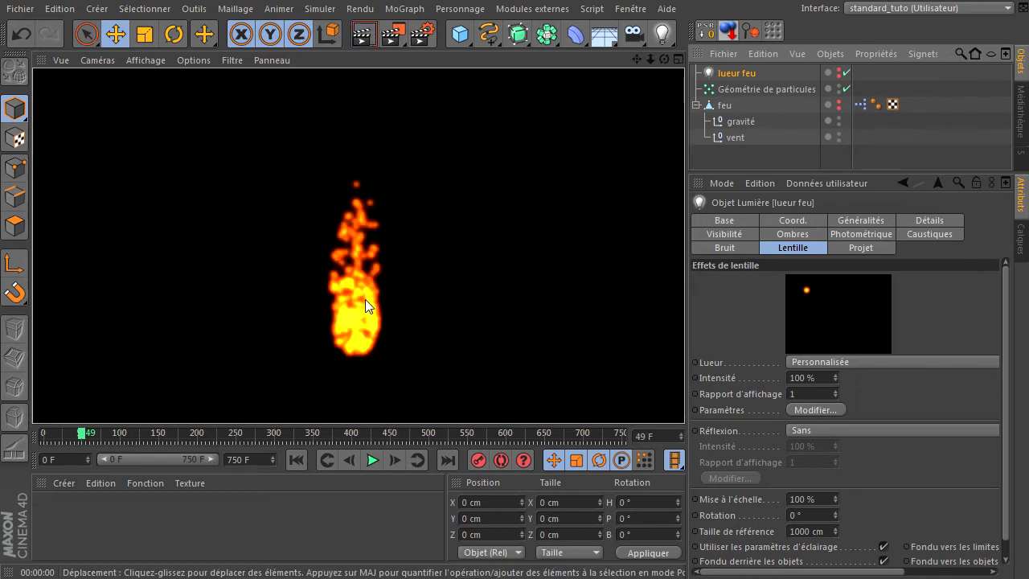
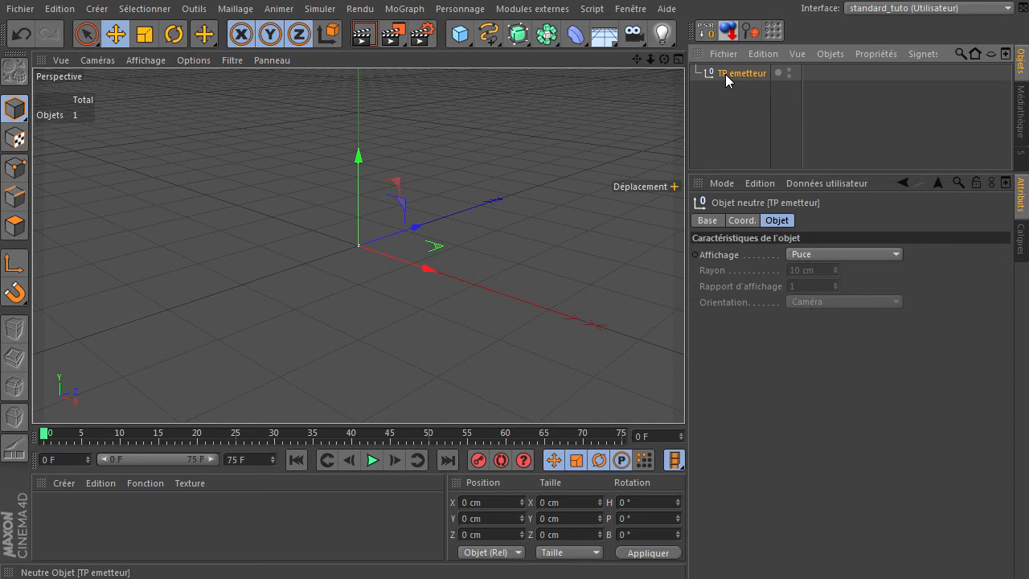
# - Add an XPresso tag to the TP emetteur object and place a P Orage node in its graph
pyautogui.moveTo(772, 84)
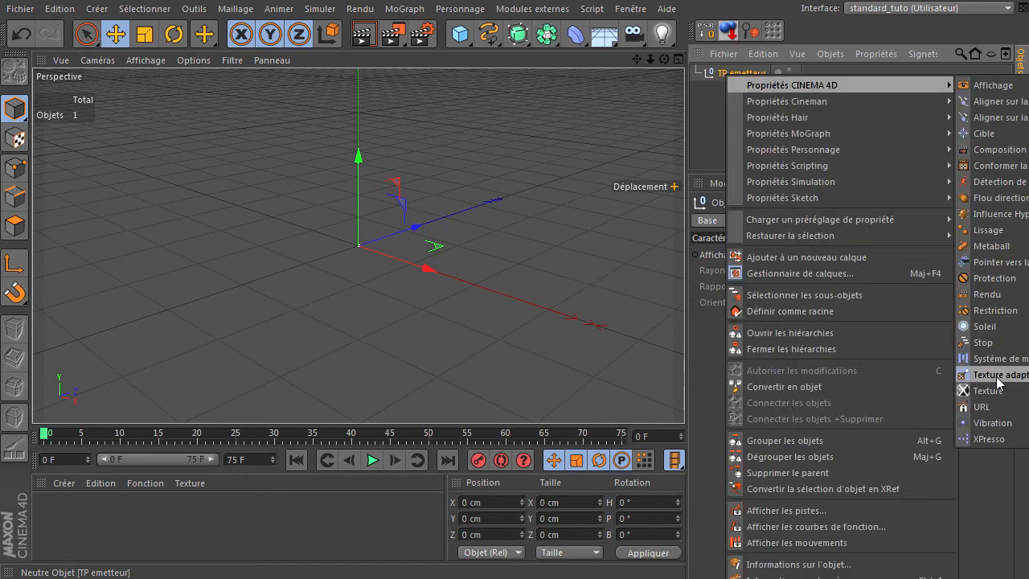
pyautogui.click(977, 439)
pyautogui.moveTo(841, 89); pyautogui.dragTo(184, 24)
pyautogui.click(66, 234)
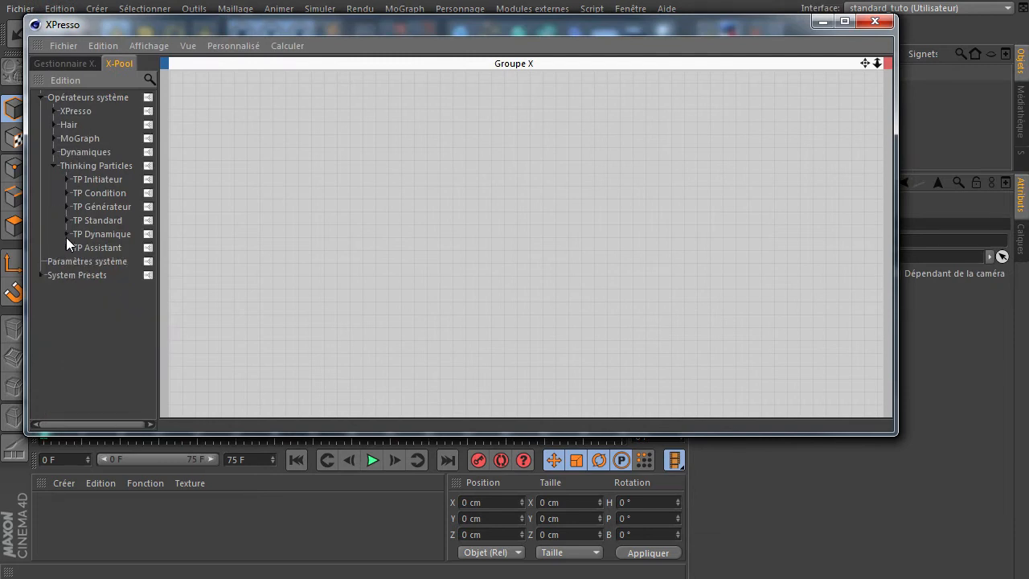
pyautogui.click(67, 207)
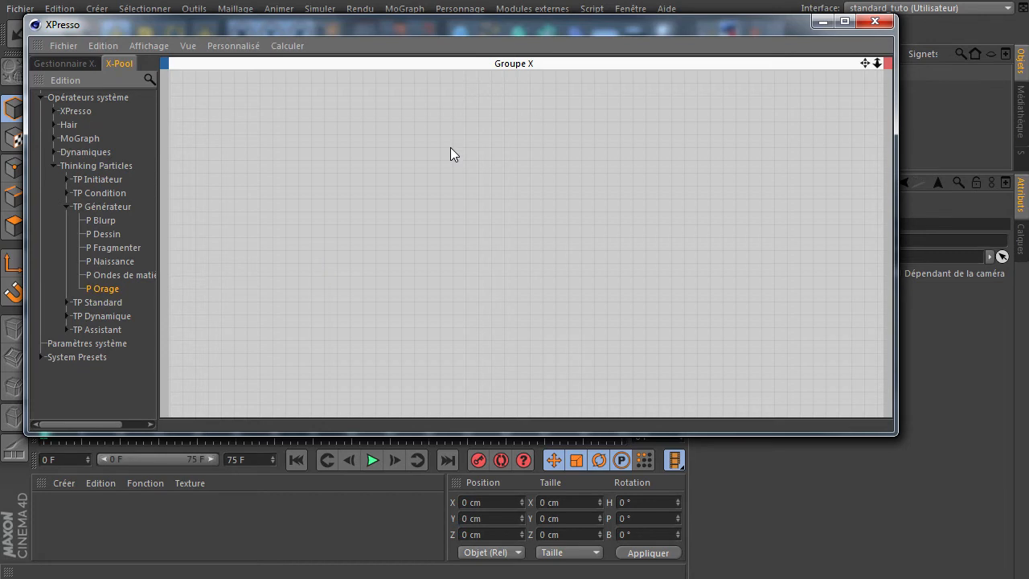
pyautogui.moveTo(450, 153); pyautogui.dragTo(302, 149)
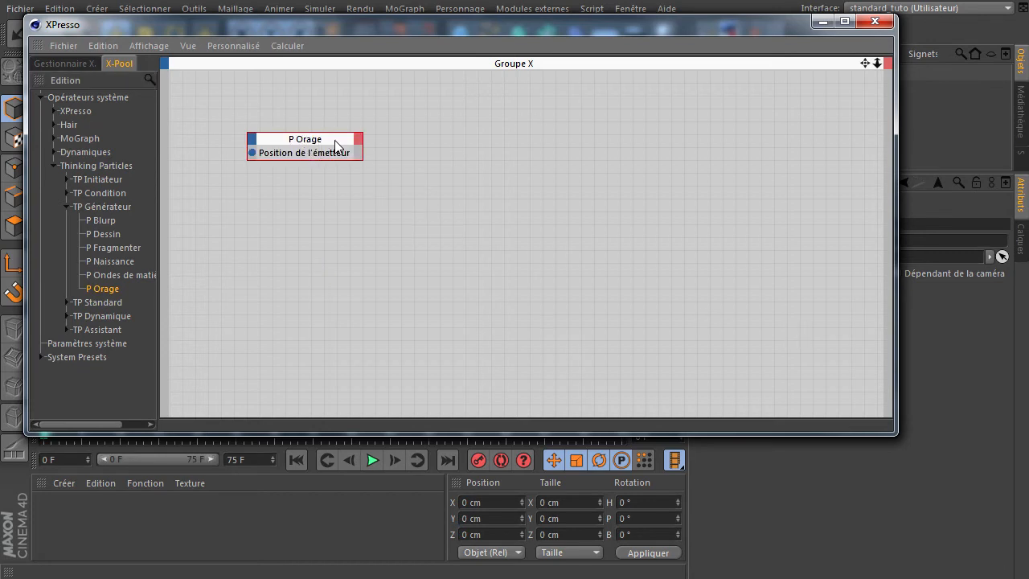
pyautogui.moveTo(485, 32); pyautogui.dragTo(506, 175)
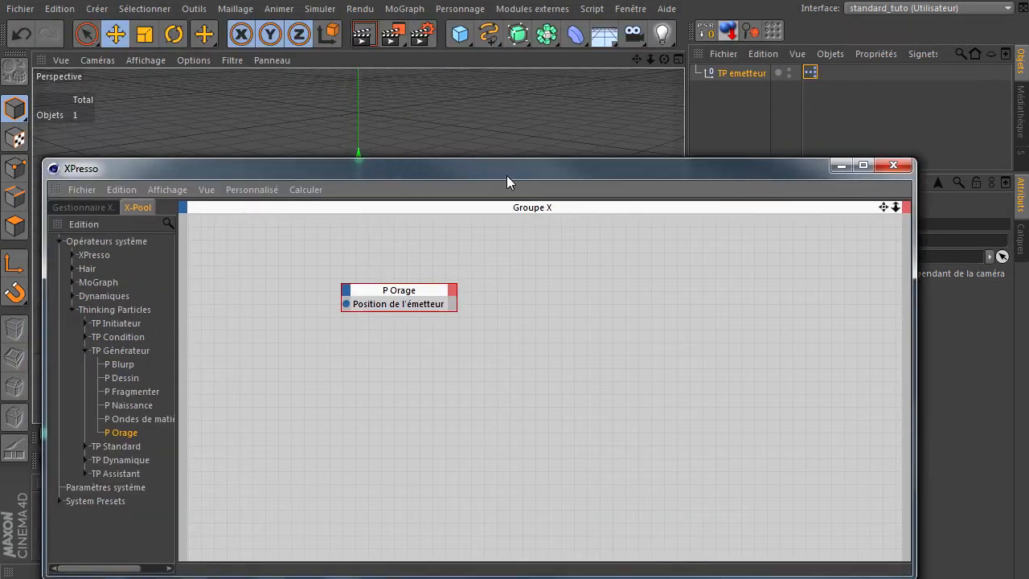
# - Add the TP emetteur object as a node beside P Orage, space the two nodes apart and make P Orage taller
pyautogui.click(735, 74)
pyautogui.moveTo(233, 295); pyautogui.dragTo(233, 294)
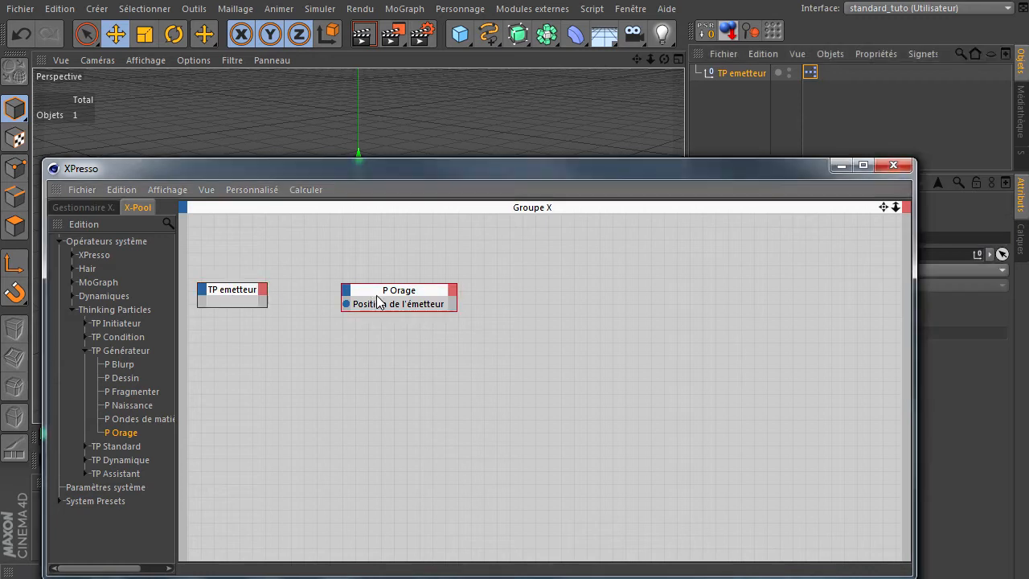
pyautogui.moveTo(376, 298); pyautogui.dragTo(406, 293)
pyautogui.moveTo(222, 297); pyautogui.dragTo(241, 280)
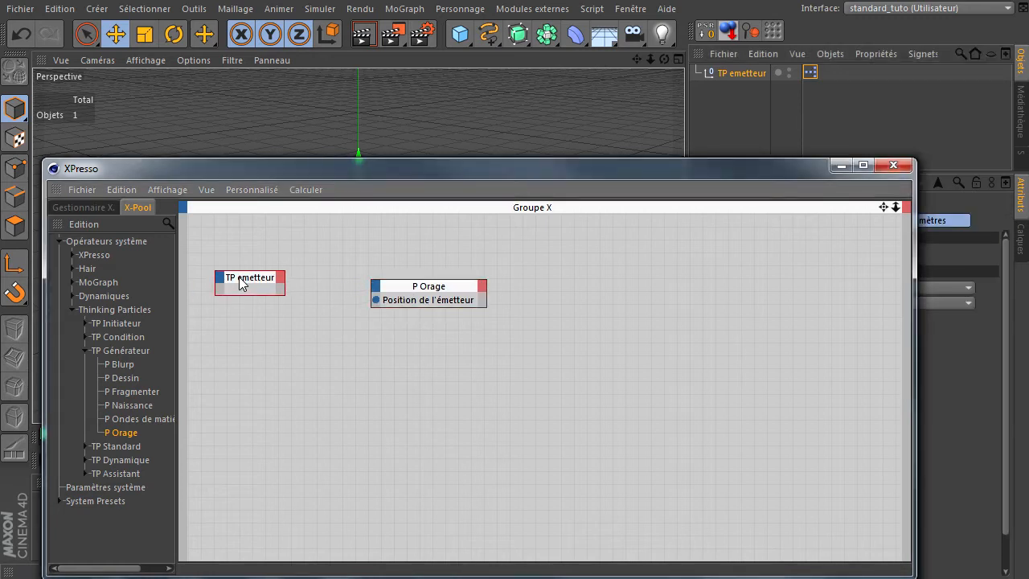
pyautogui.moveTo(421, 308); pyautogui.dragTo(426, 348)
# - Add Position globale and Matrice globale outputs to the TP emetteur node and enlarge it to fit both
pyautogui.click(283, 275)
pyautogui.moveTo(338, 317)
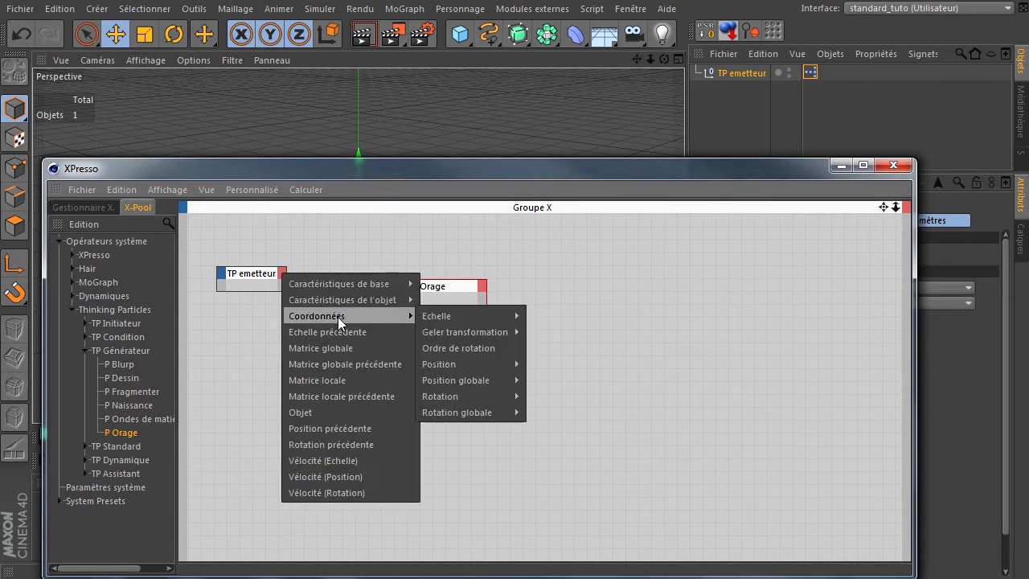
pyautogui.moveTo(467, 336)
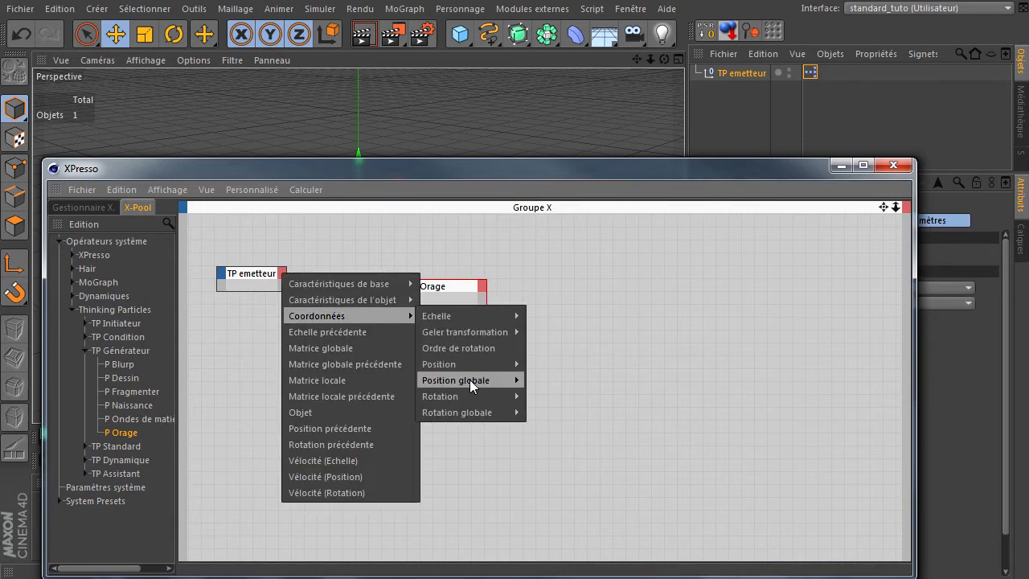
pyautogui.moveTo(470, 379)
pyautogui.click(549, 382)
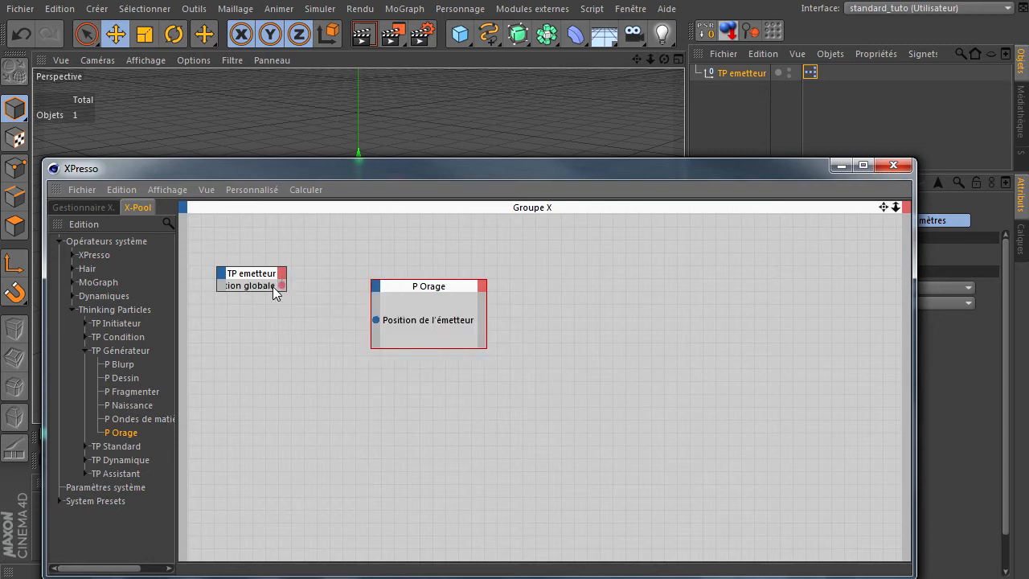
pyautogui.click(283, 276)
pyautogui.click(312, 343)
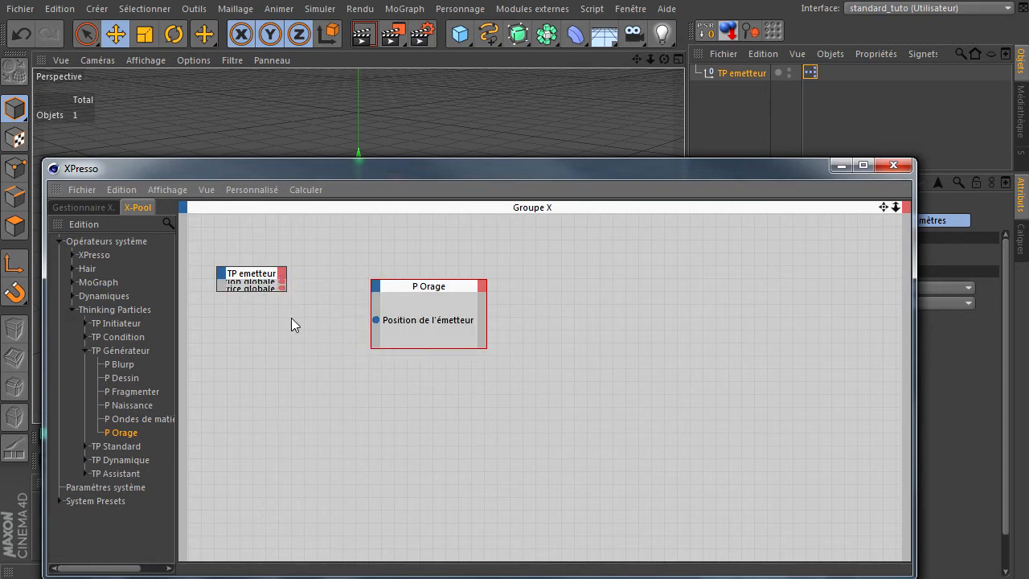
pyautogui.click(262, 281)
# - Add an Alignement de l'émetteur input to P Orage, and connect Position globale to Position de l'émetteur and Matrice globale to the alignment
pyautogui.click(376, 285)
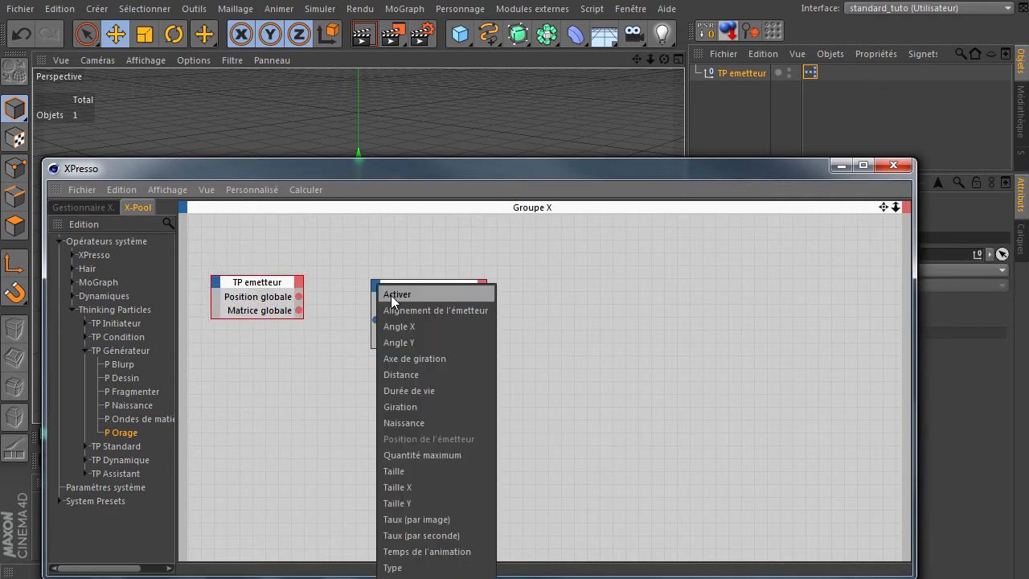
pyautogui.click(398, 312)
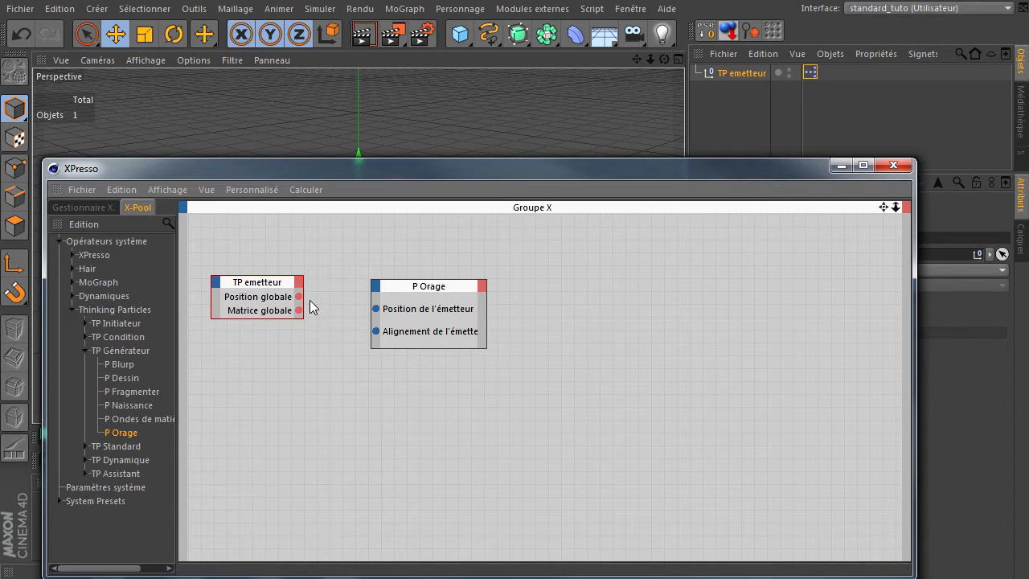
pyautogui.moveTo(298, 296); pyautogui.dragTo(372, 306)
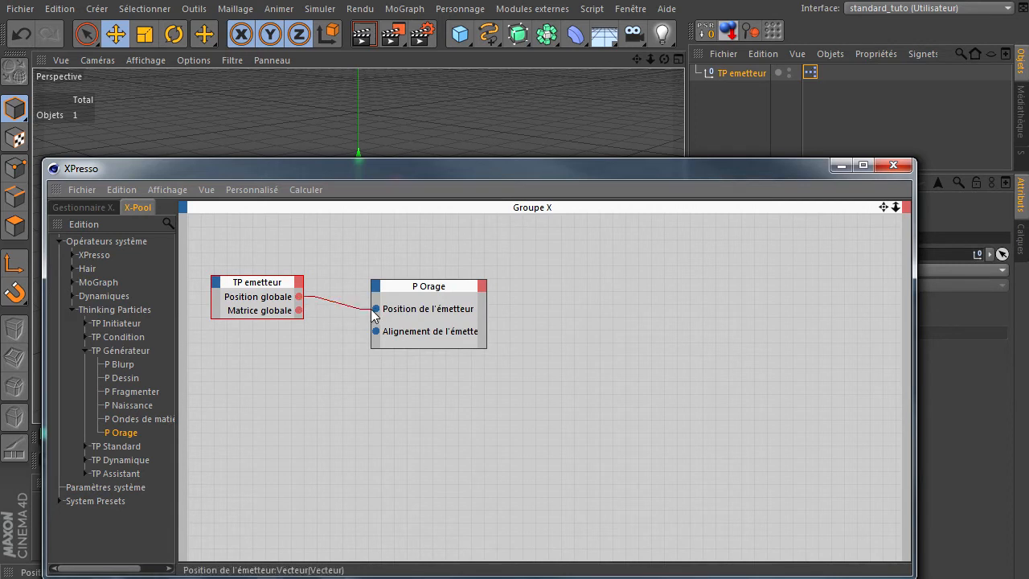
pyautogui.moveTo(298, 310); pyautogui.dragTo(376, 331)
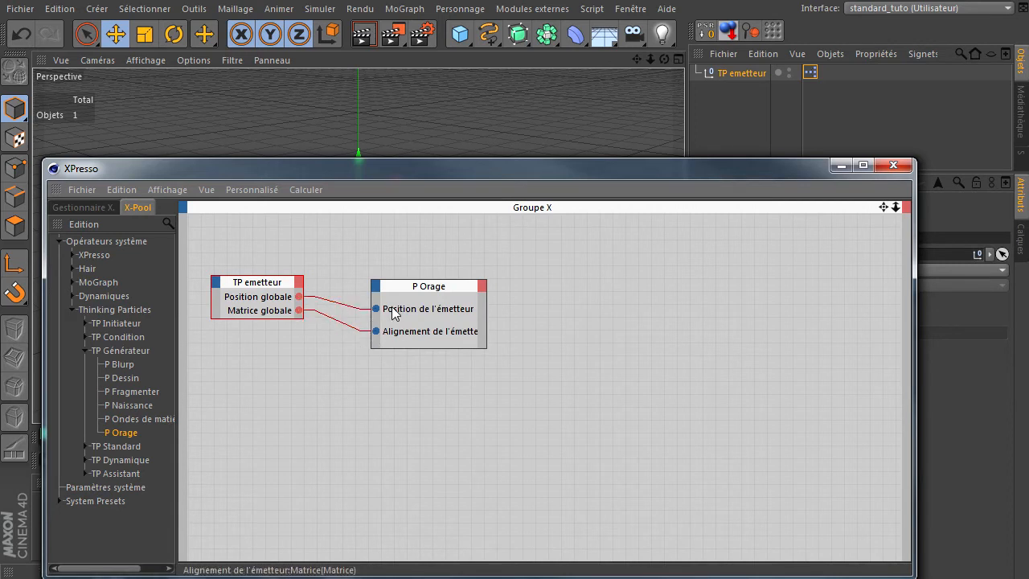
# - Add a Naissance de particule output to P Orage, fit the node to its ports and move it closer to TP emetteur
pyautogui.click(481, 285)
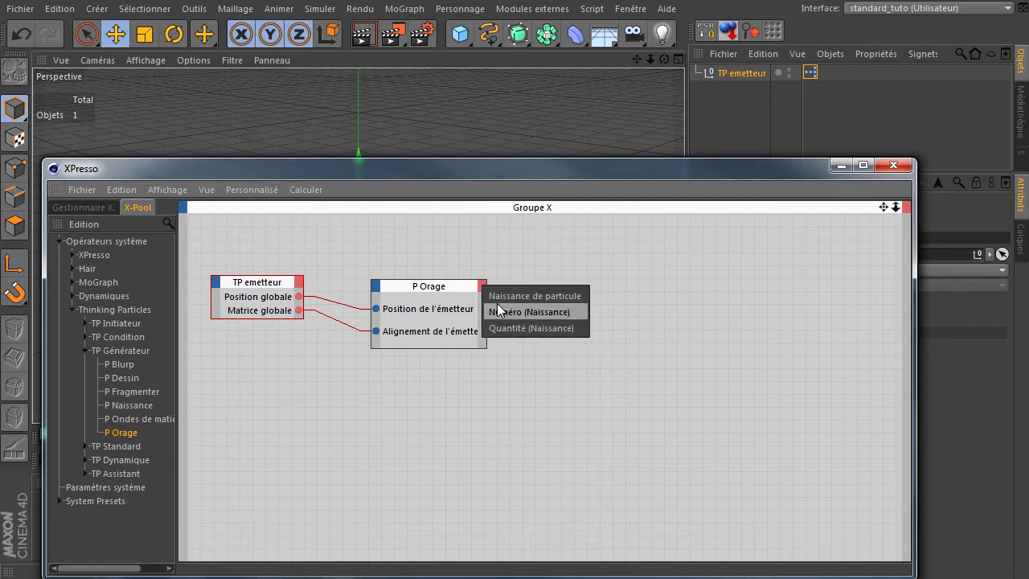
pyautogui.click(501, 297)
pyautogui.click(455, 286)
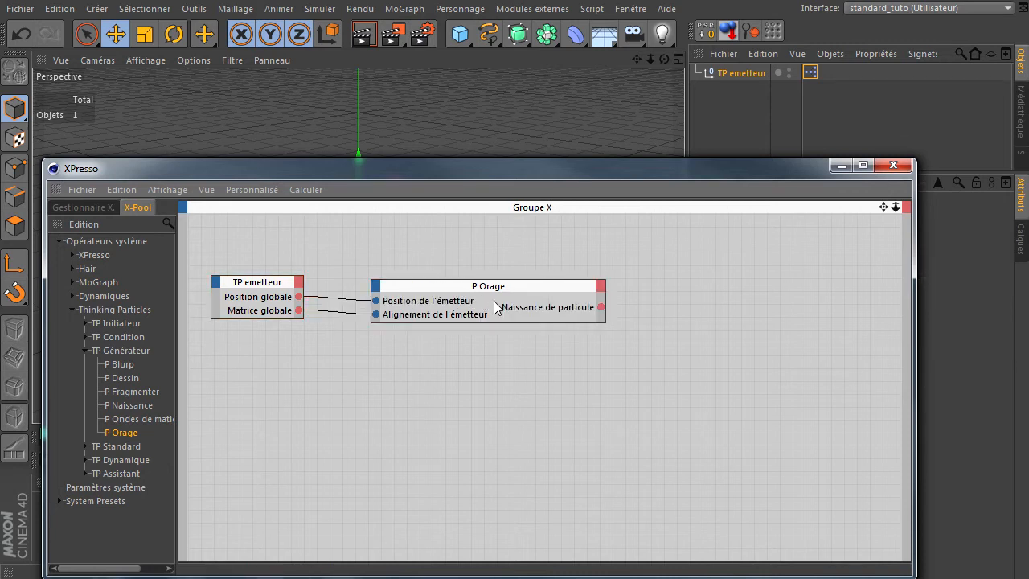
pyautogui.moveTo(497, 288)
pyautogui.mouseDown()
pyautogui.moveTo(448, 269)
pyautogui.moveTo(504, 273)
pyautogui.mouseUp()
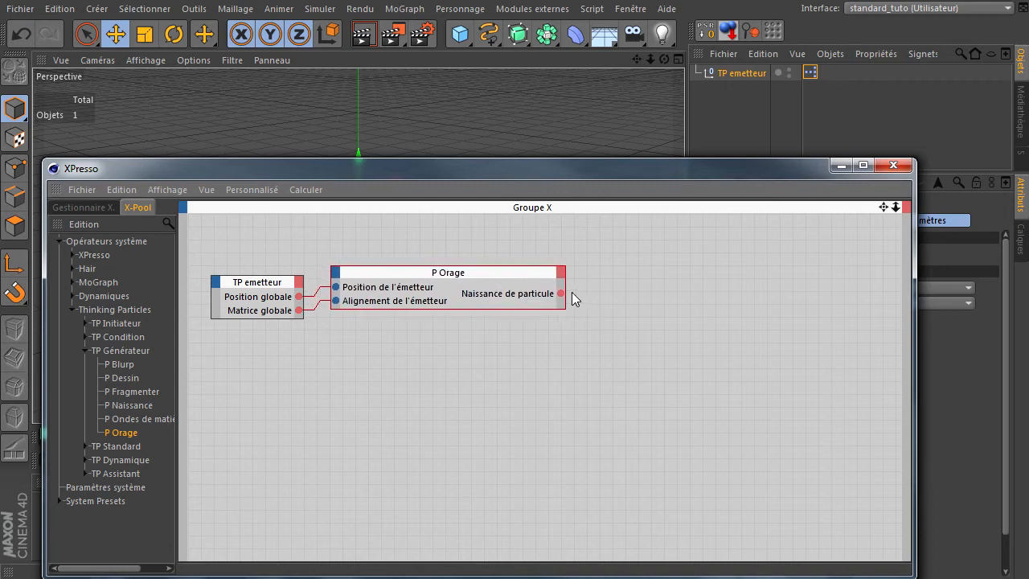
# - Add a P Groupe node fed by P Orage's Naissance de particule output, and place a P Conduit node below TP emetteur
pyautogui.click(88, 446)
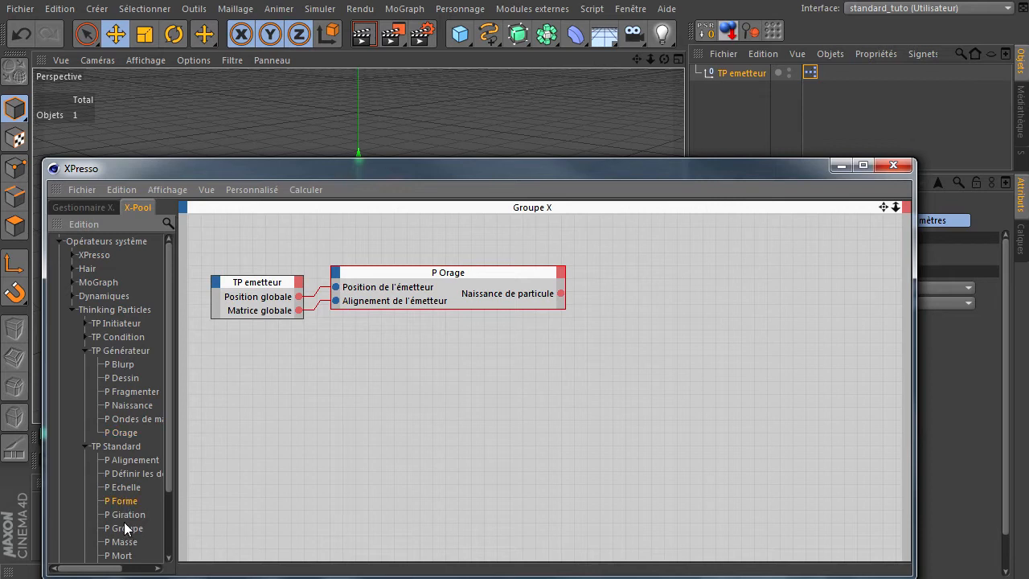
pyautogui.moveTo(647, 330); pyautogui.dragTo(636, 302)
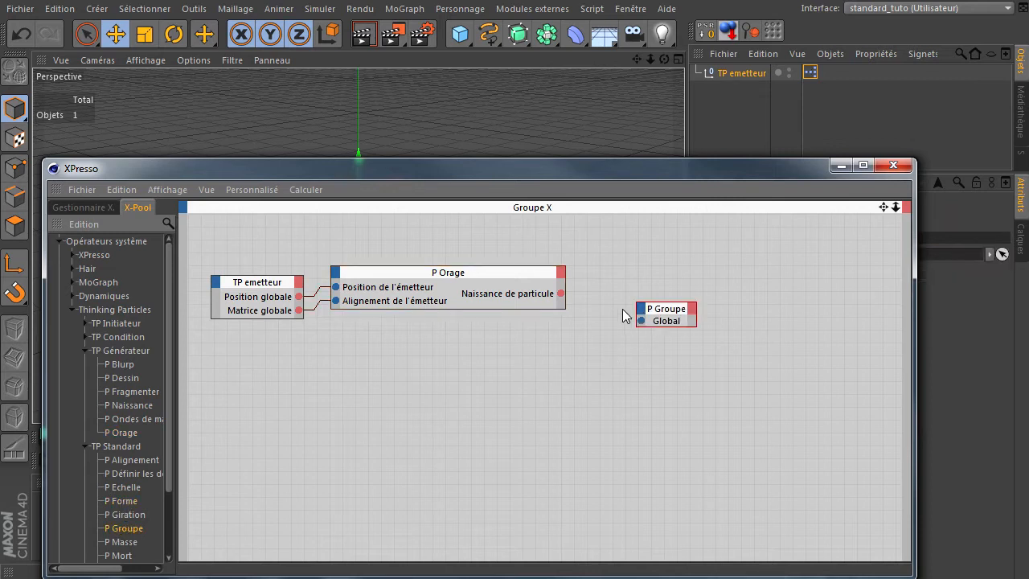
pyautogui.moveTo(560, 294); pyautogui.dragTo(631, 303)
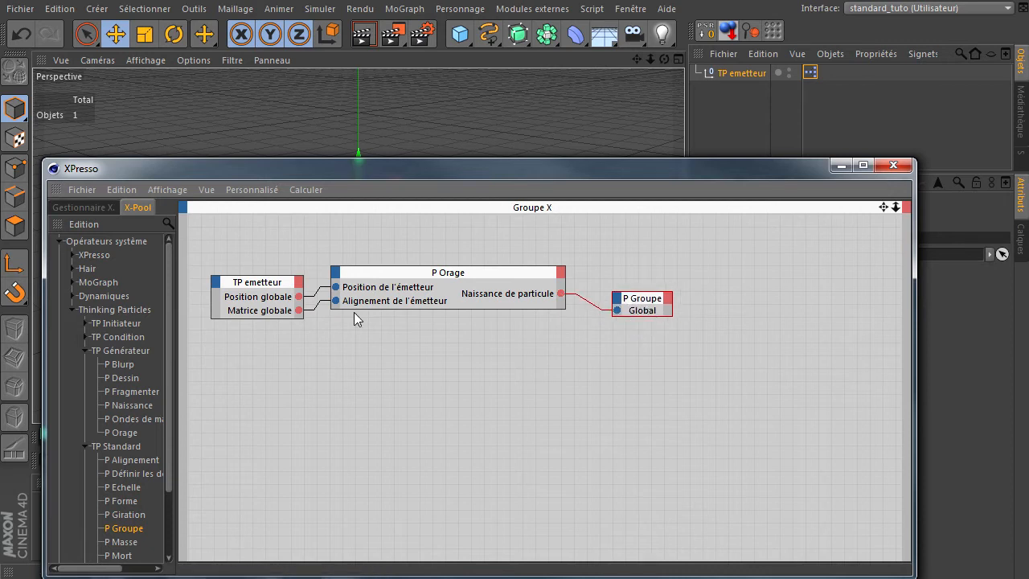
pyautogui.click(87, 323)
pyautogui.moveTo(127, 339); pyautogui.dragTo(254, 407)
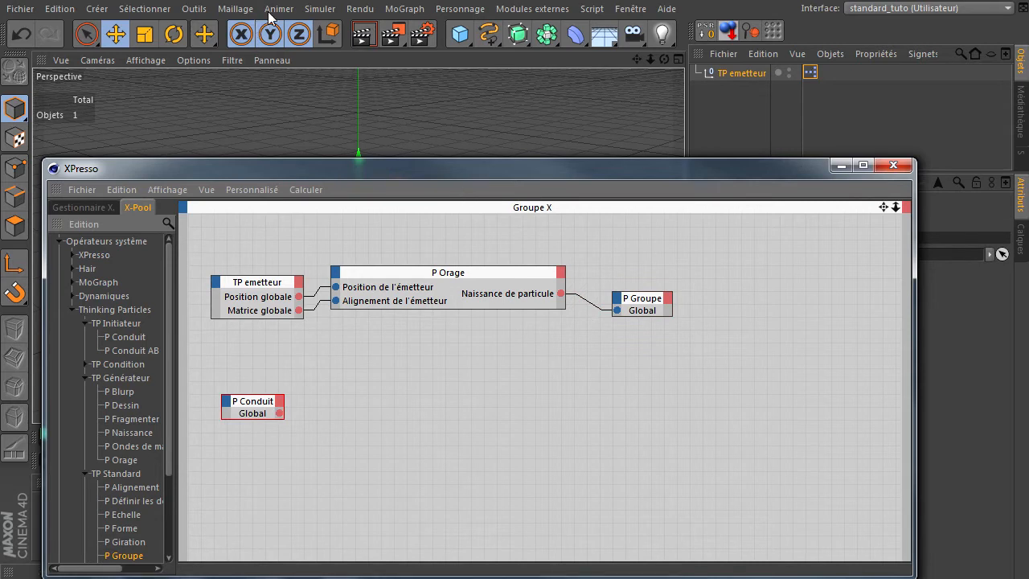
# - Create a new particle group under Global in the Thinking Particles settings and name it "orange"
pyautogui.click(319, 8)
pyautogui.moveTo(372, 91)
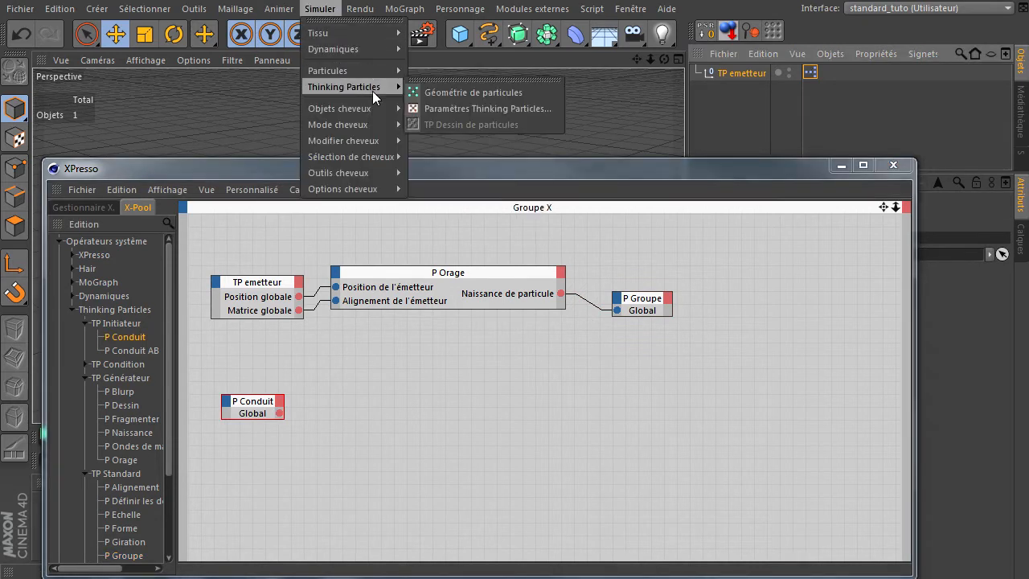
pyautogui.click(481, 109)
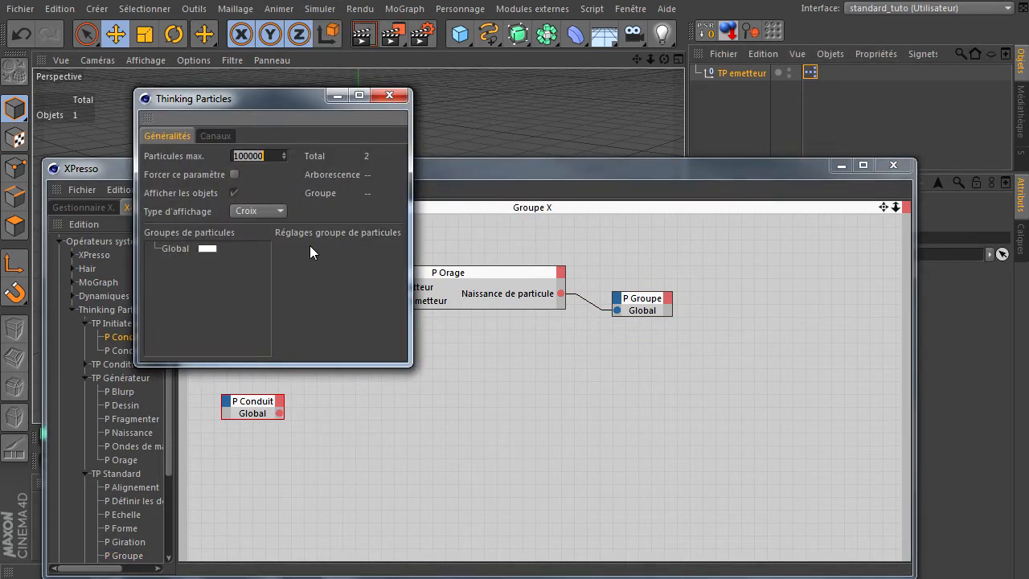
pyautogui.rightClick(169, 251)
pyautogui.click(202, 268)
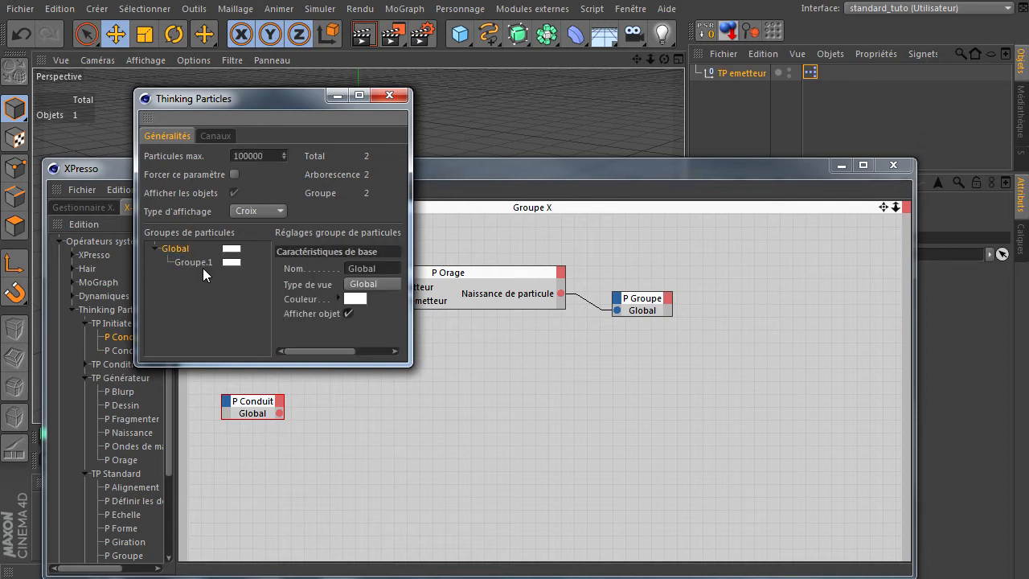
pyautogui.click(198, 266)
pyautogui.doubleClick(199, 266)
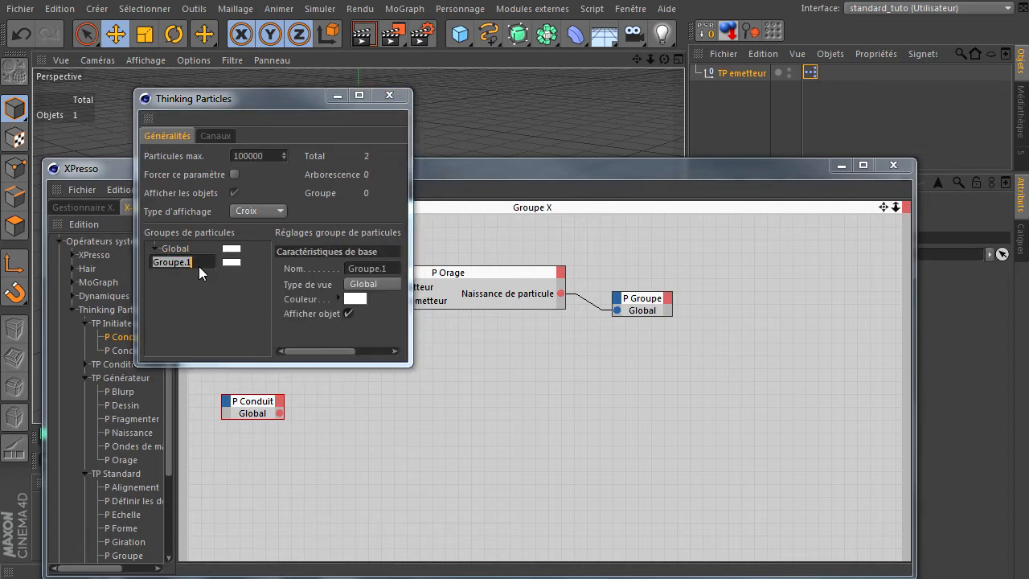
pyautogui.write('orange')
pyautogui.press('Return')
# - Set the colour of the new particle group to orange, with a hue of 36°
pyautogui.click(226, 262)
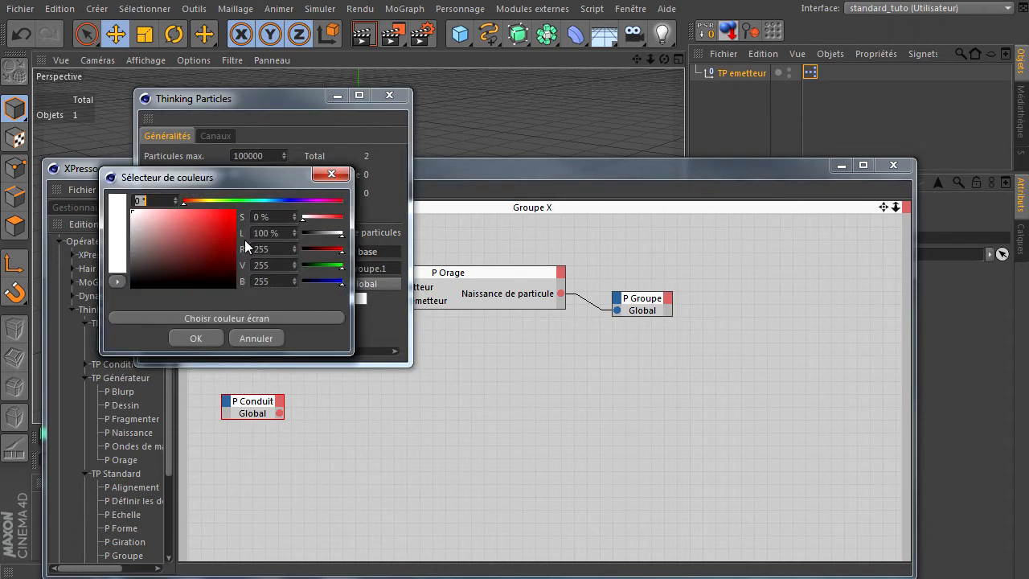
pyautogui.click(199, 202)
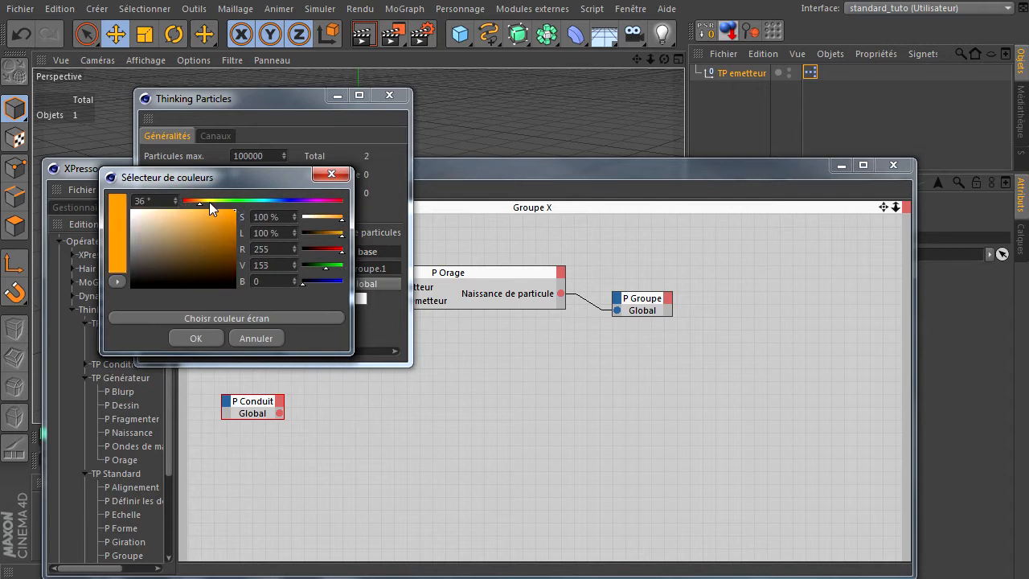
pyautogui.click(206, 337)
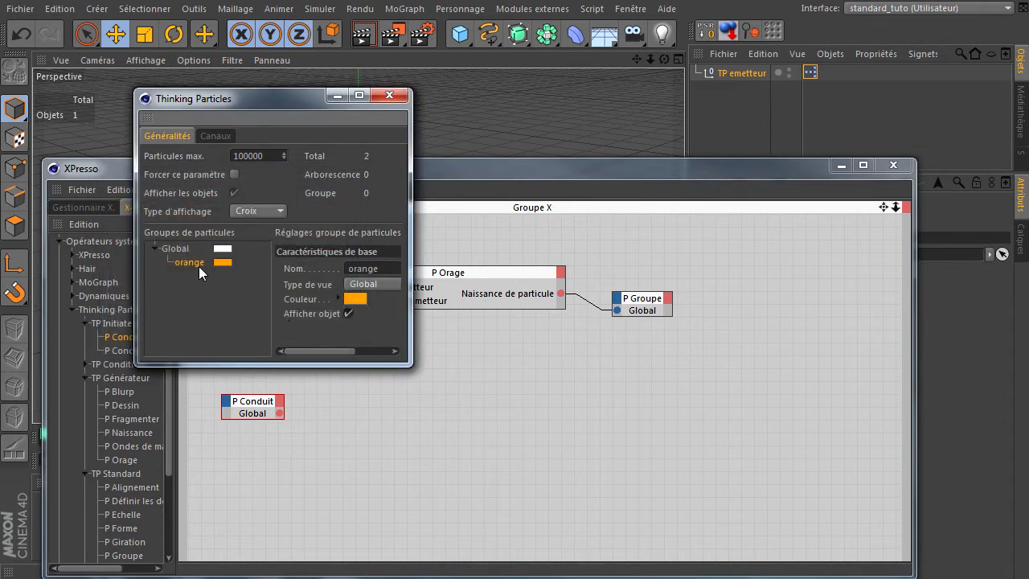
# - Assign the orange group to both P Groupe and P Conduit, close the Thinking Particles settings, and move P Groupe closer to P Orage
pyautogui.moveTo(654, 313); pyautogui.dragTo(651, 311)
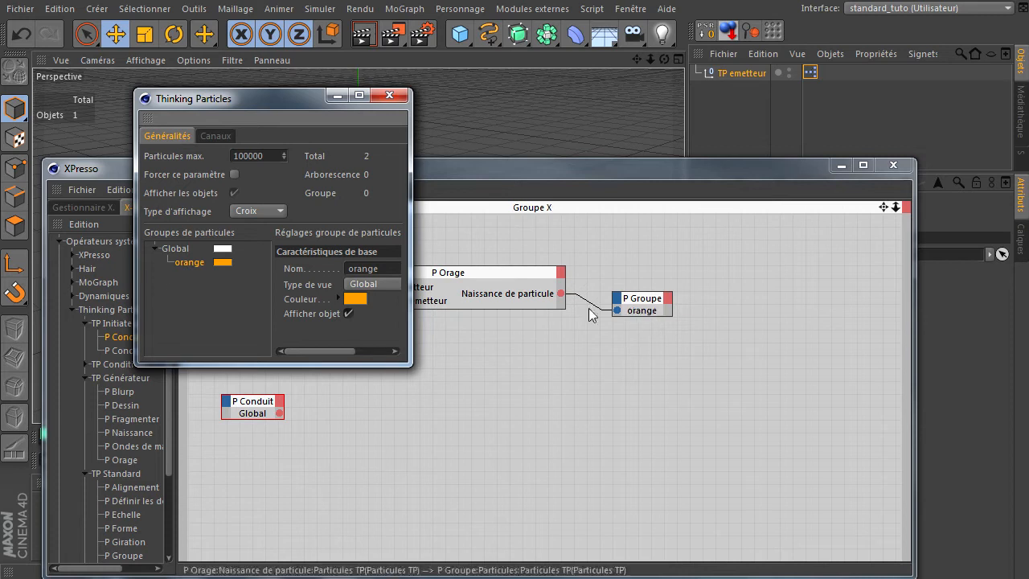
pyautogui.moveTo(192, 264); pyautogui.dragTo(243, 418)
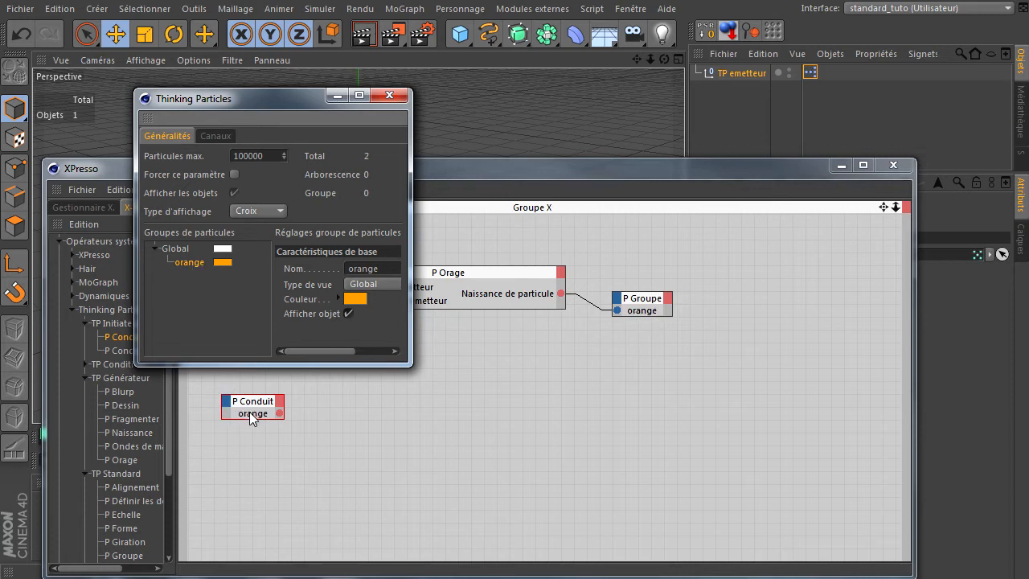
pyautogui.click(389, 95)
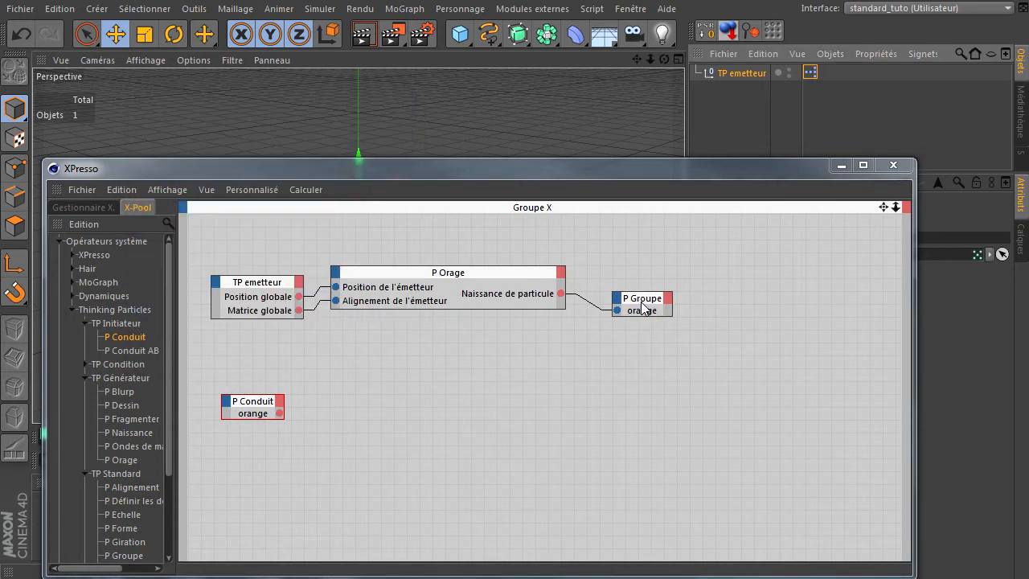
pyautogui.moveTo(634, 295); pyautogui.dragTo(614, 293)
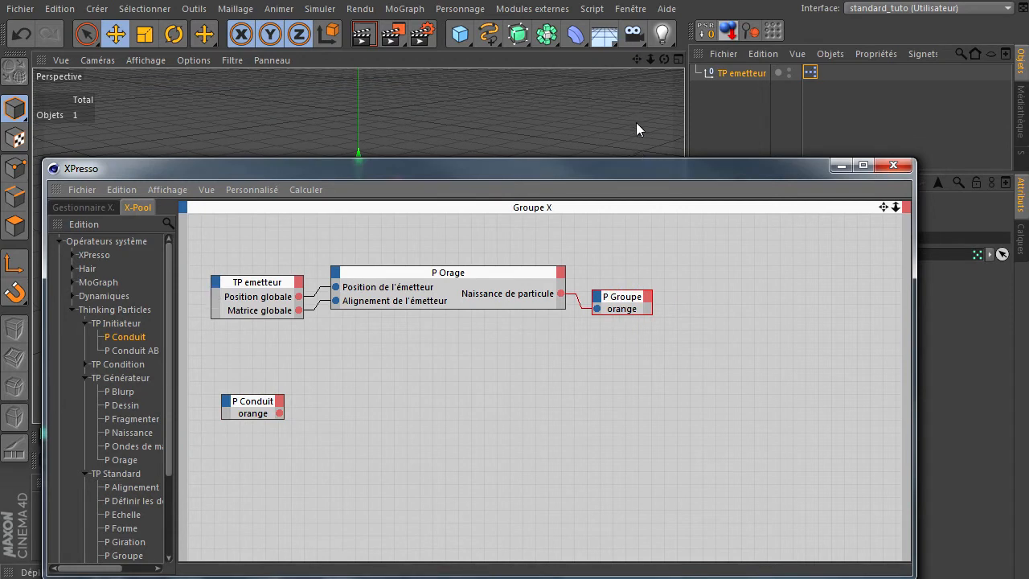
# - Set P Orage's Naissance to Taux (par image) with a rate of 10
pyautogui.moveTo(666, 168); pyautogui.dragTo(362, 117)
pyautogui.click(279, 228)
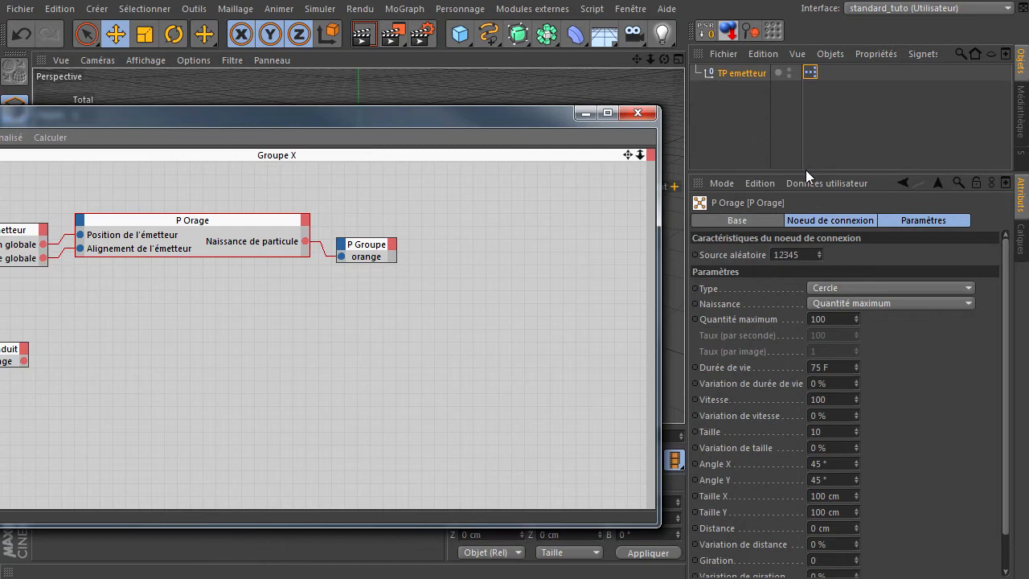
pyautogui.moveTo(805, 171); pyautogui.dragTo(798, 125)
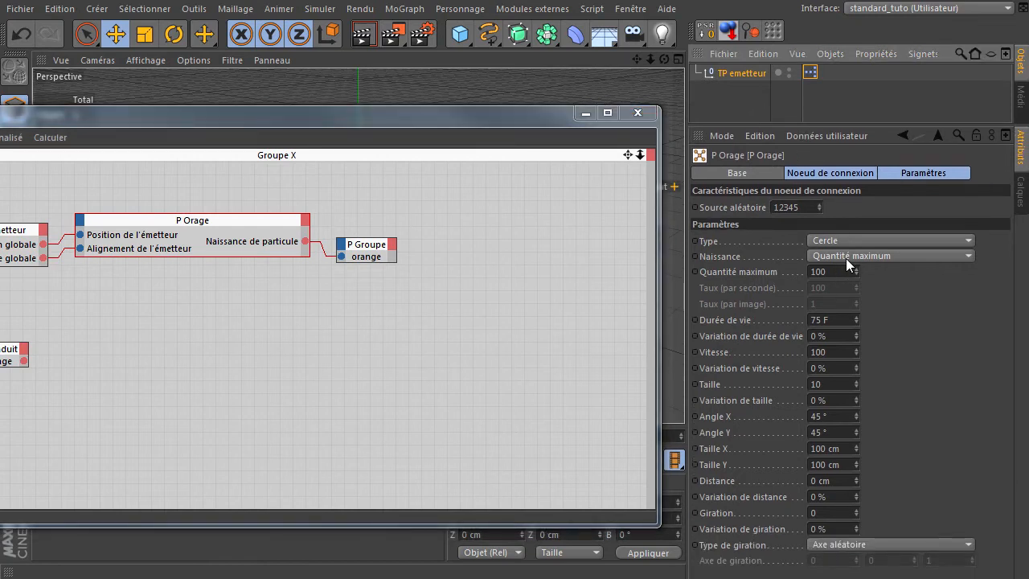
pyautogui.click(846, 255)
pyautogui.click(844, 304)
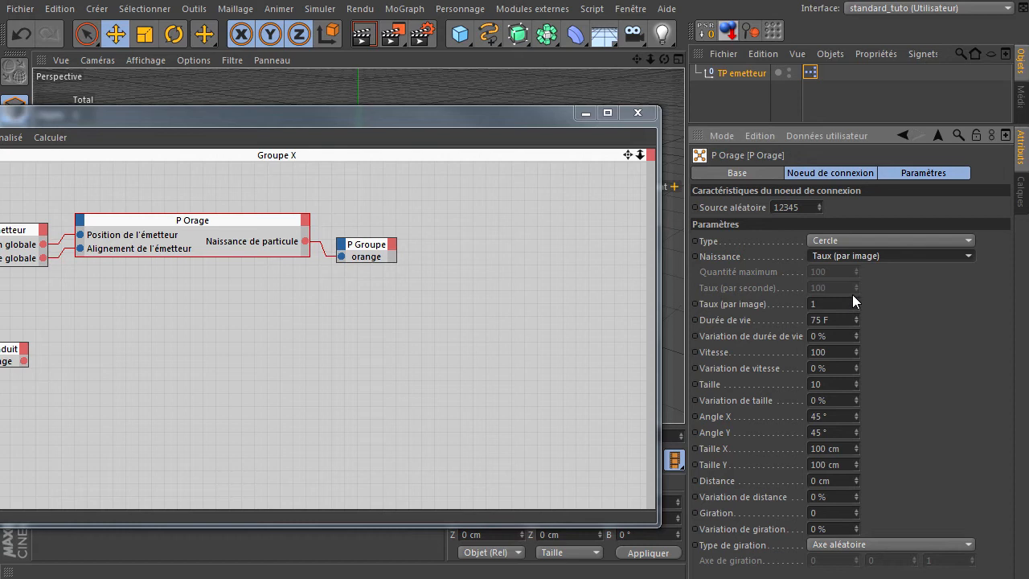
pyautogui.write('0')
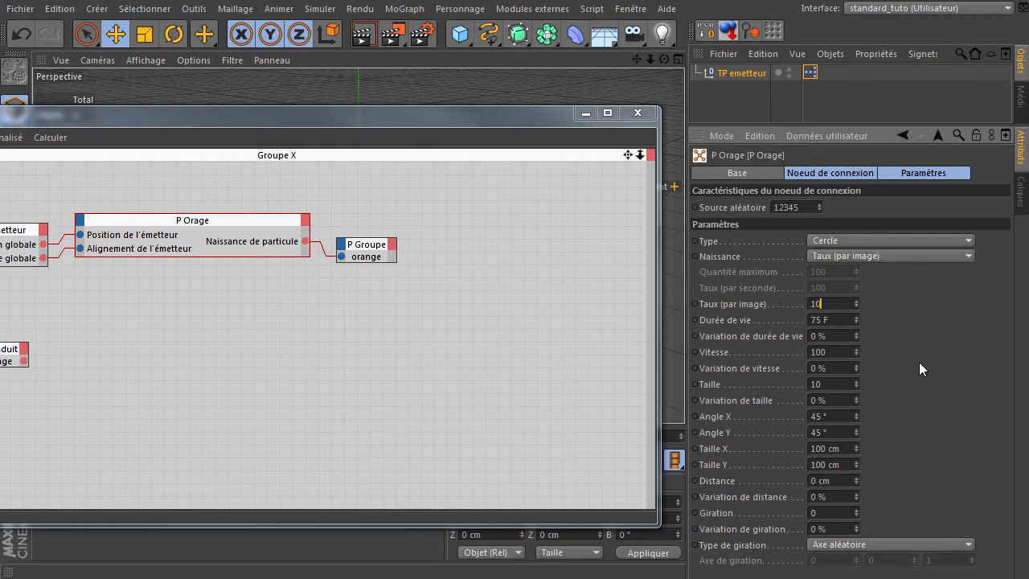
# - Clear the XPresso window from the viewport and play the animation to check the particle emission
pyautogui.moveTo(351, 123); pyautogui.dragTo(1028, 132)
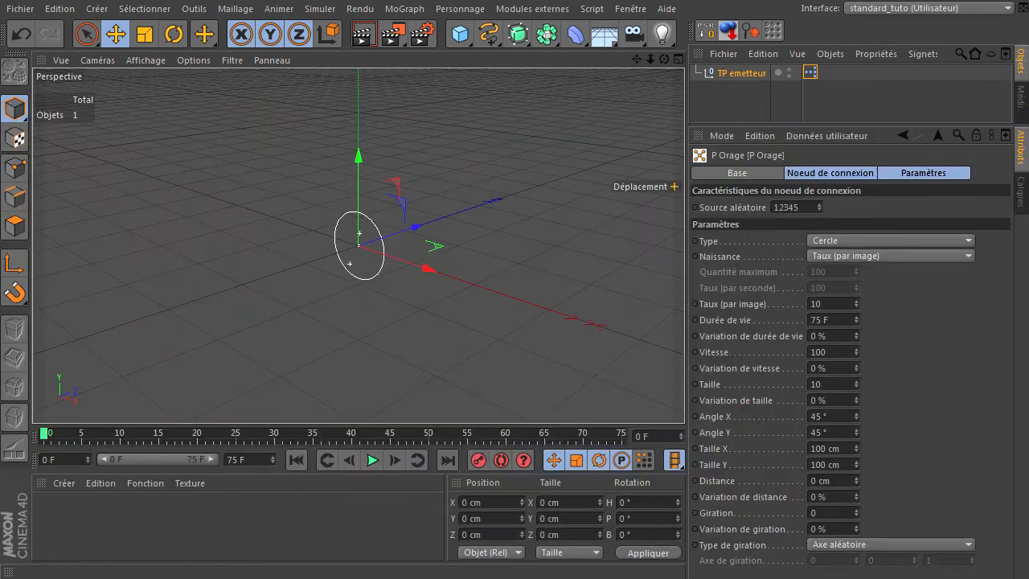
pyautogui.click(372, 459)
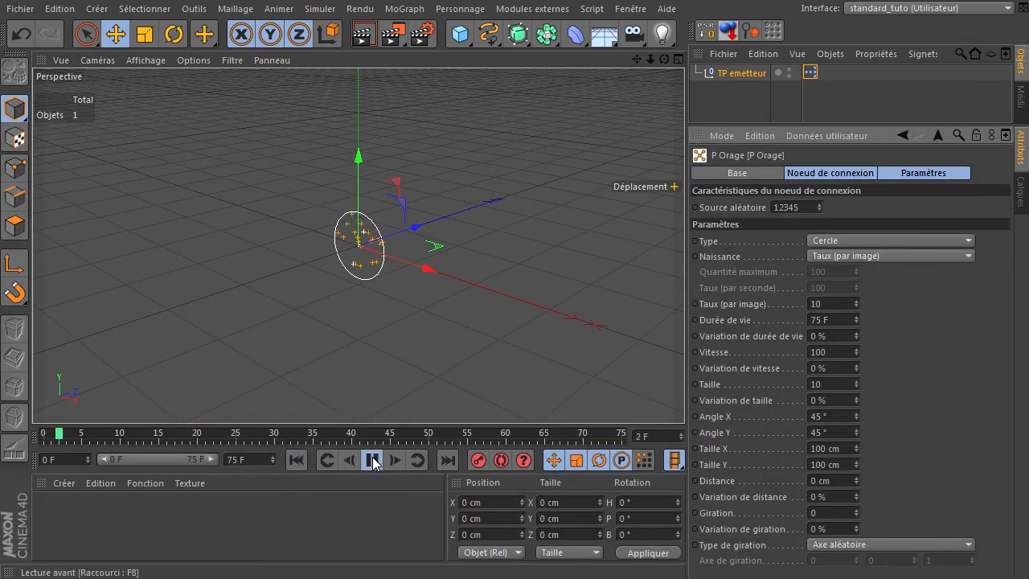
pyautogui.click(372, 460)
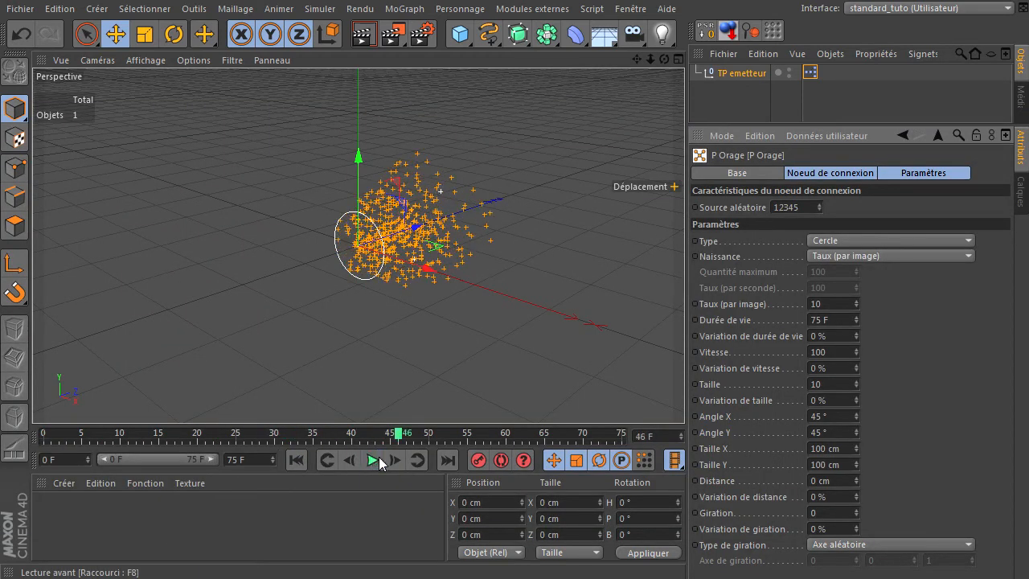
# - Set P Orage's Taux (par image) to 5 and replay the animation from the start
pyautogui.click(843, 302)
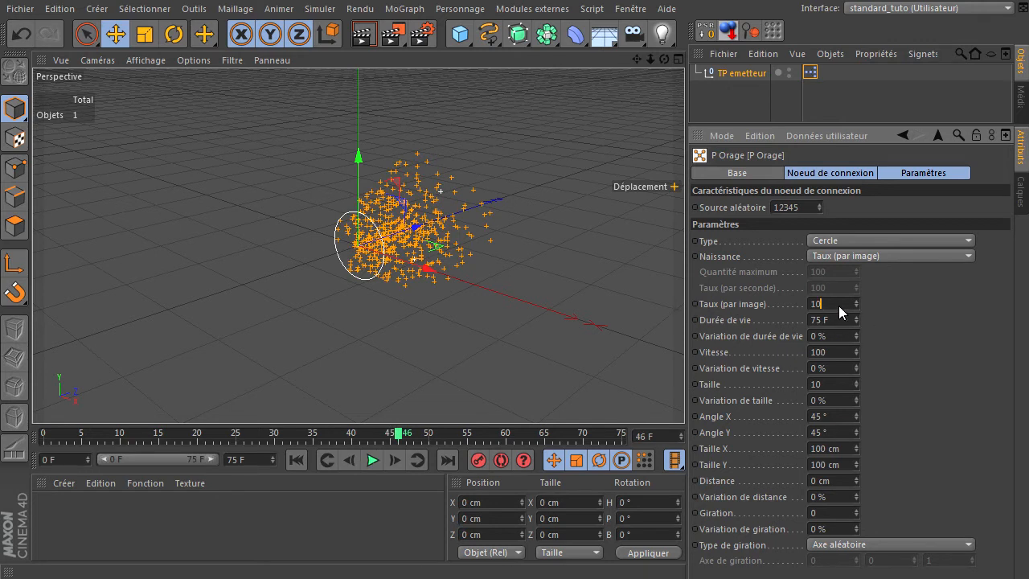
pyautogui.write('5')
pyautogui.press('Return')
pyautogui.click(305, 461)
pyautogui.click(373, 462)
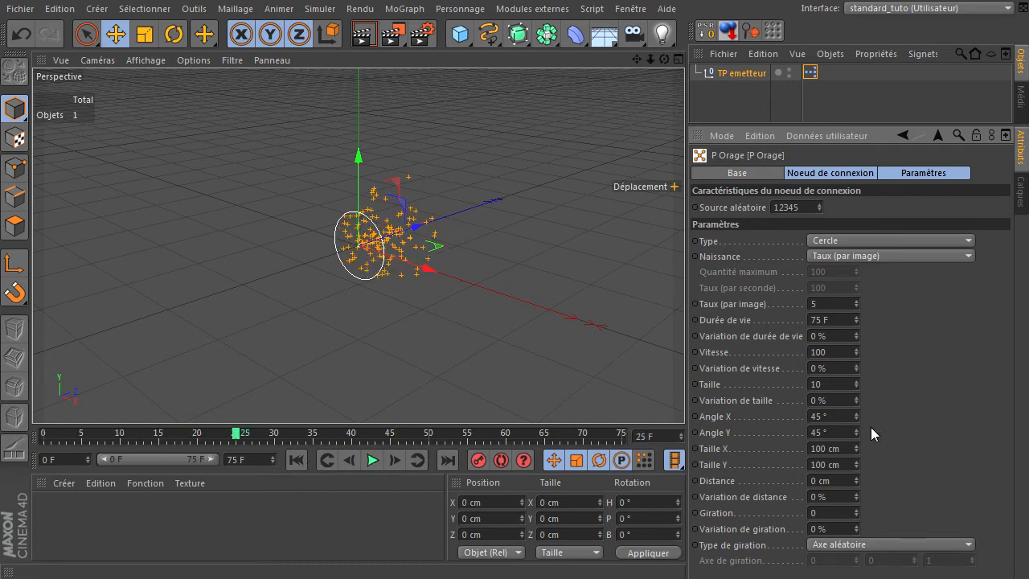
# - Set P Orage's Taille X and Taille Y to 200 cm and replay the emission
pyautogui.click(846, 445)
pyautogui.write('200')
pyautogui.press('Tab')
pyautogui.write('200')
pyautogui.press('Return')
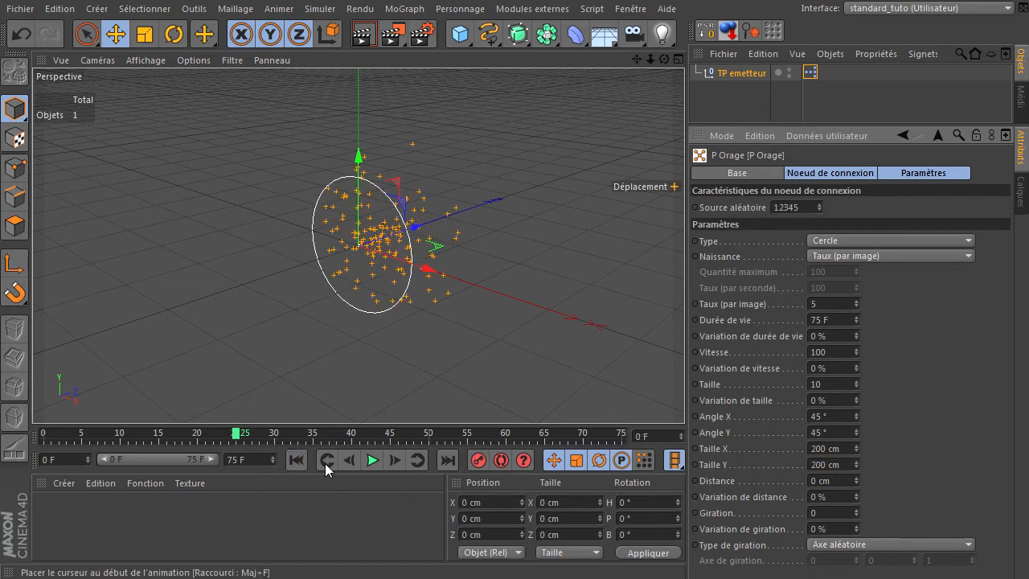
pyautogui.click(372, 460)
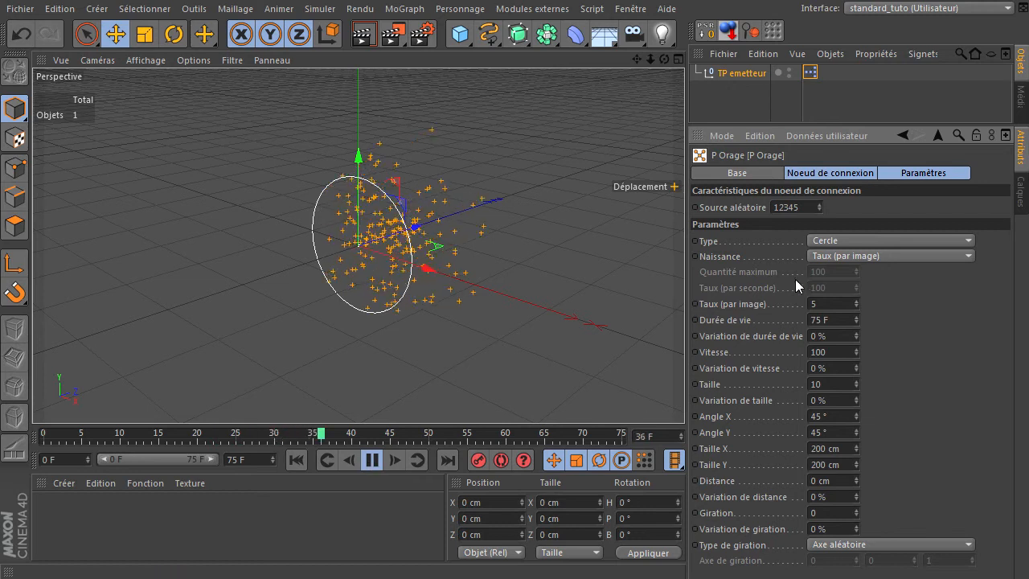
# - Set P Orage's Taux (par image) to 2 and replay the animation from the start
pyautogui.doubleClick(830, 303)
pyautogui.write('2')
pyautogui.press('Return')
pyautogui.click(297, 460)
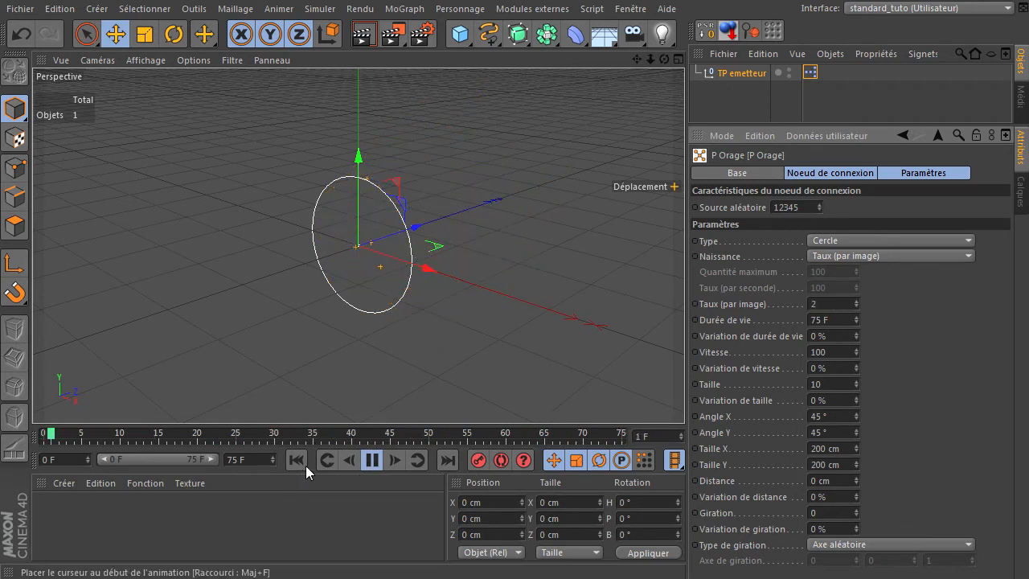
pyautogui.click(373, 460)
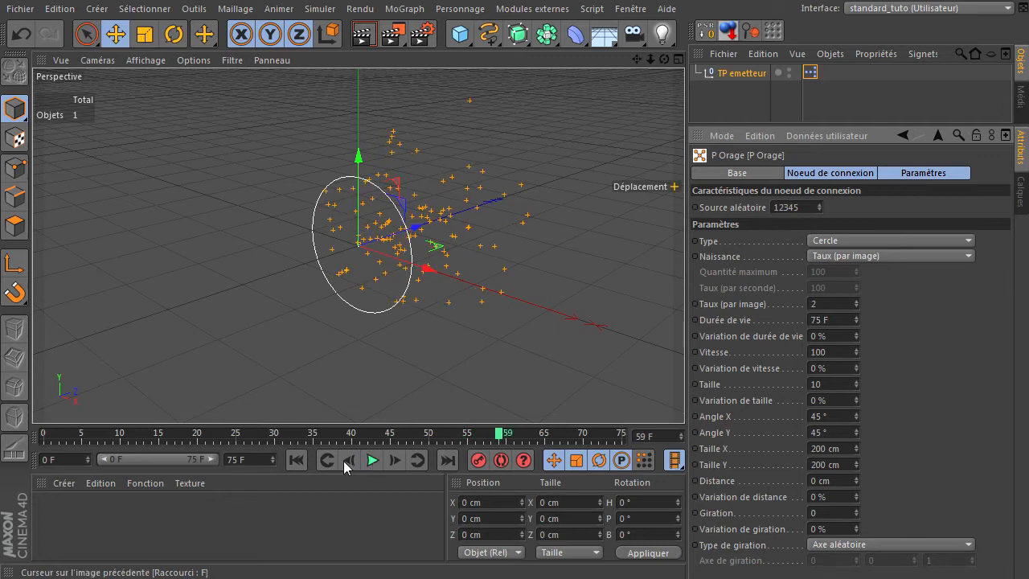
# - Extend the animation to 750 F, show the full range in the timeline, and return to the first frame
pyautogui.click(239, 458)
pyautogui.write('0')
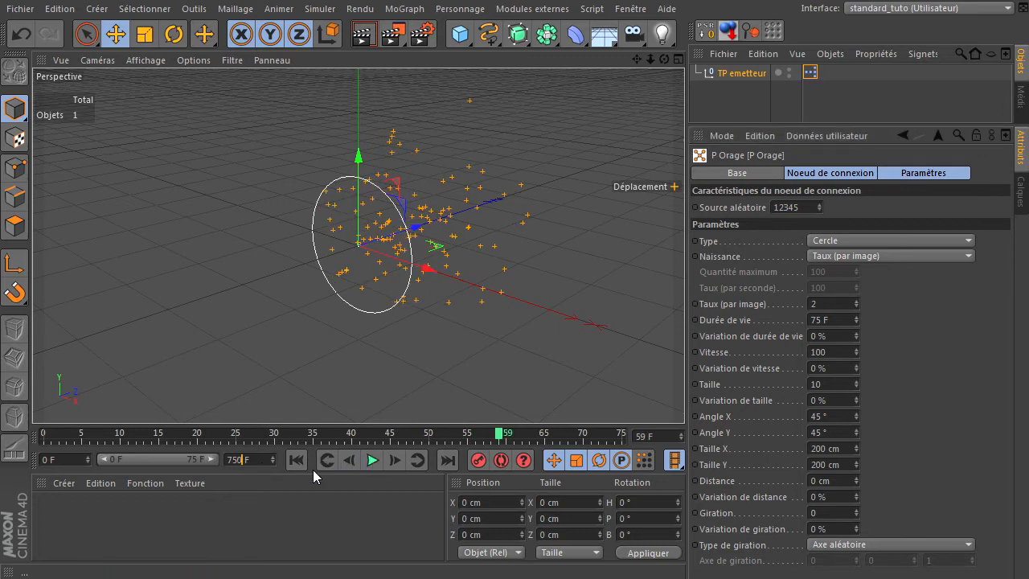
pyautogui.press('Return')
pyautogui.moveTo(125, 460); pyautogui.dragTo(309, 448)
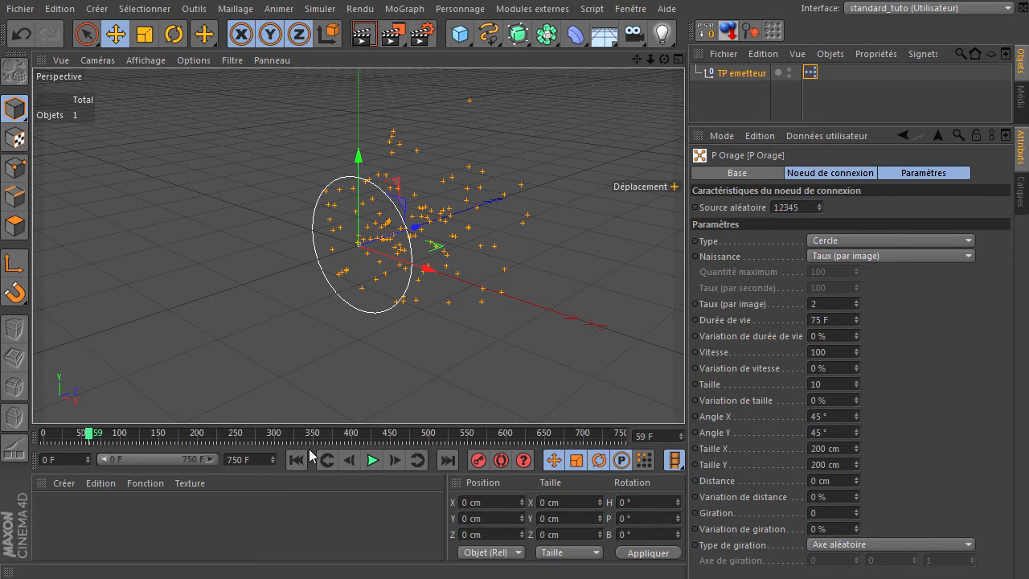
pyautogui.click(296, 460)
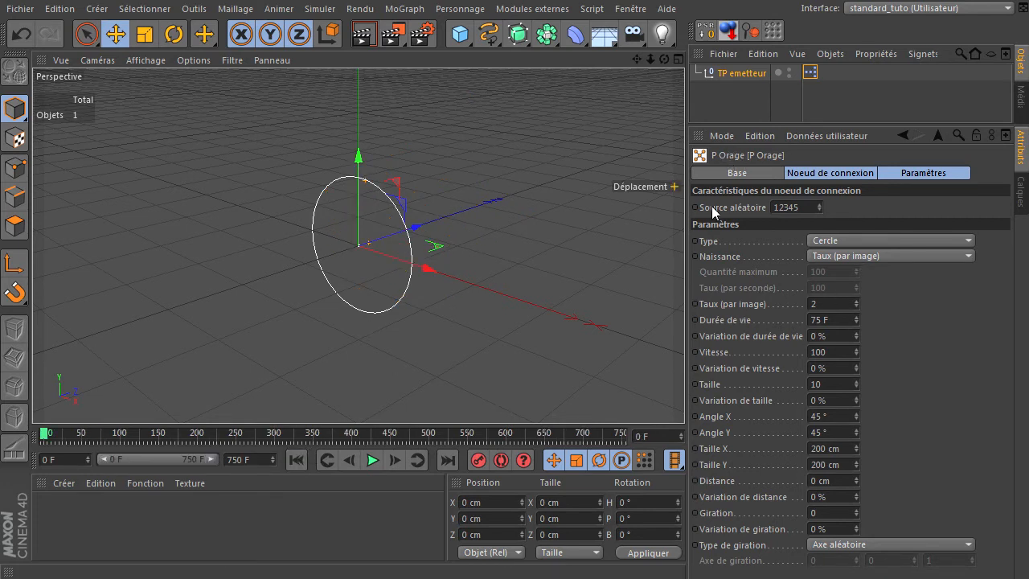
# - Add a cube primitive and set its X, Y and Z sizes to 10 cm
pyautogui.click(459, 33)
pyautogui.click(633, 49)
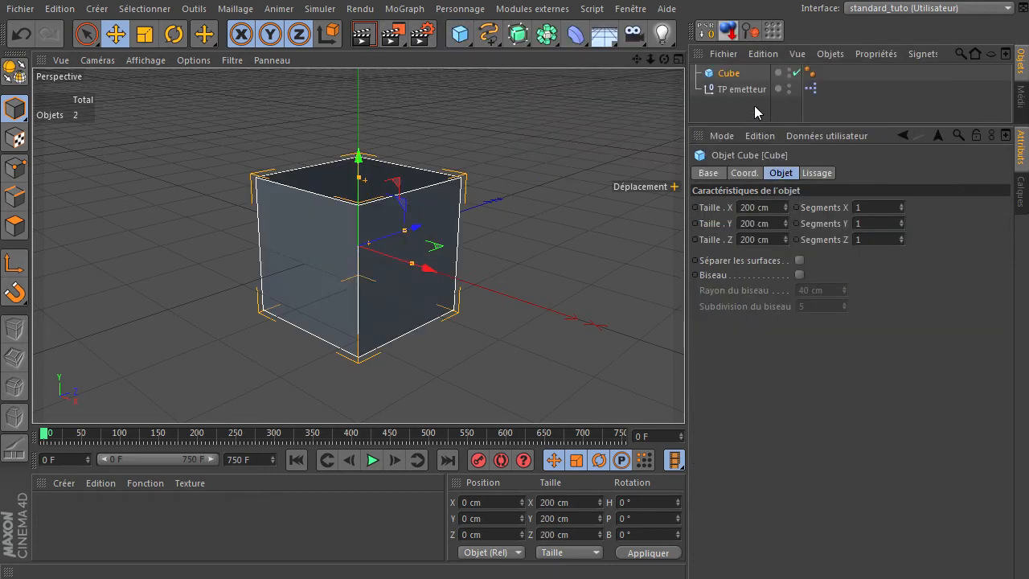
pyautogui.click(763, 209)
pyautogui.doubleClick(763, 210)
pyautogui.write('10')
pyautogui.doubleClick(765, 225)
pyautogui.write('10')
pyautogui.doubleClick(758, 240)
pyautogui.write('10')
pyautogui.click(784, 378)
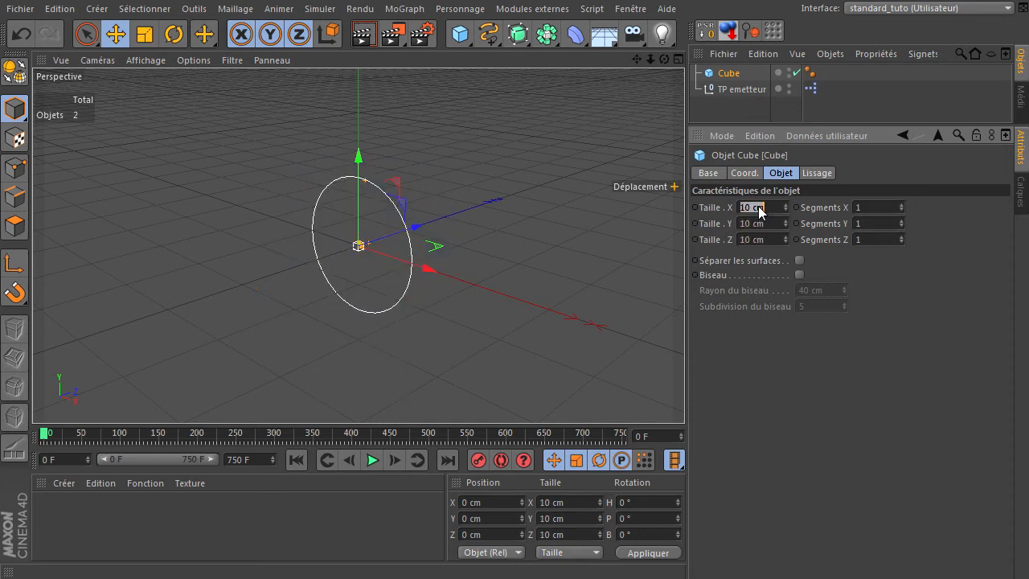
# - Set the cube's X, Y and Z sizes to 20 cm
pyautogui.doubleClick(769, 223)
pyautogui.write('2')
pyautogui.doubleClick(765, 239)
pyautogui.write('20')
pyautogui.click(763, 377)
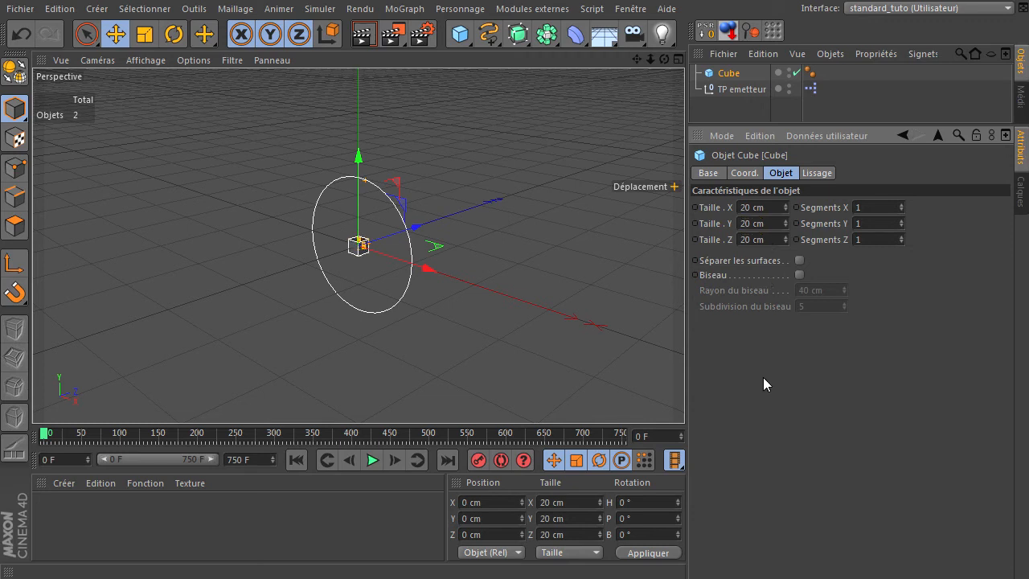
# - Add a sphere primitive with a radius of 10 cm
pyautogui.click(454, 40)
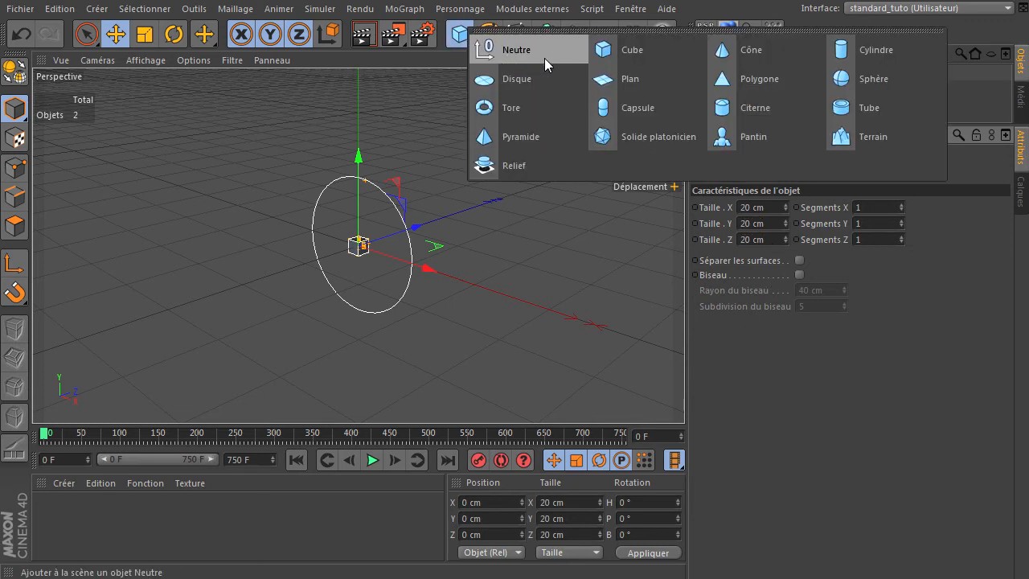
pyautogui.click(901, 85)
pyautogui.doubleClick(780, 207)
pyautogui.write('10')
pyautogui.press('Return')
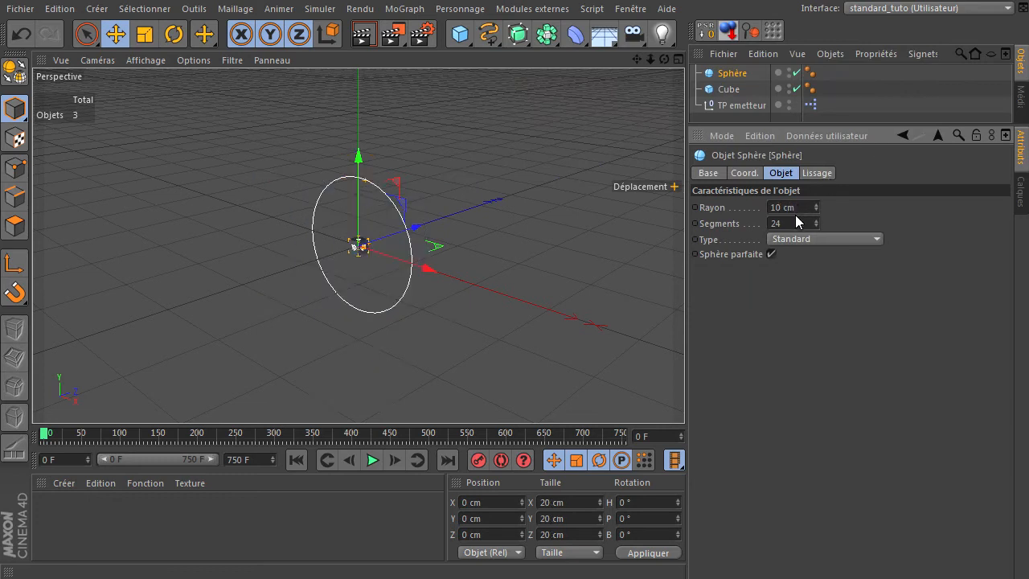
# - Move the sphere about 39 cm along X and set the viewport display to Ombrage de Gouraud (lignes)
pyautogui.moveTo(418, 267); pyautogui.dragTo(448, 271)
pyautogui.click(137, 59)
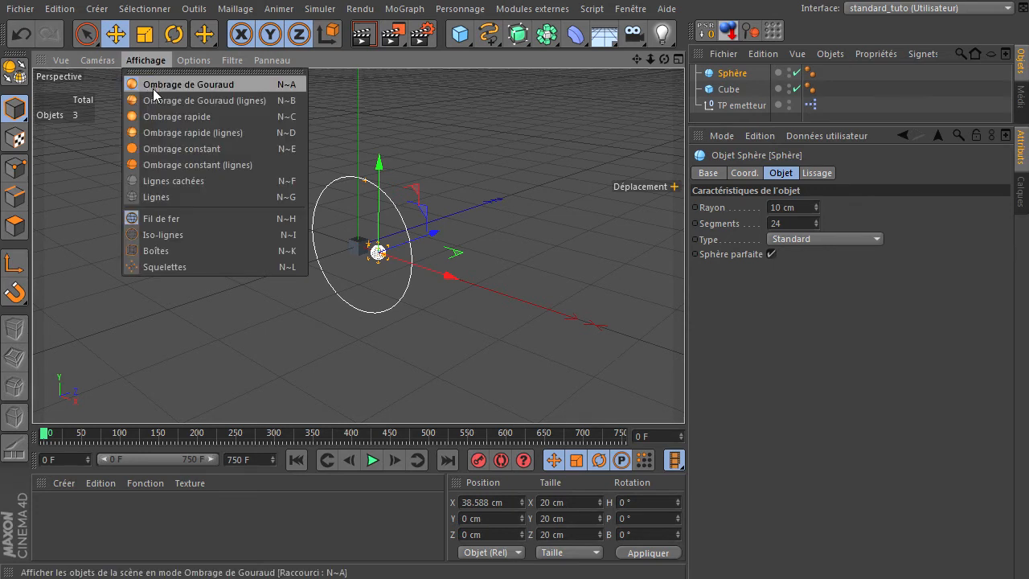
pyautogui.click(153, 100)
pyautogui.click(518, 234)
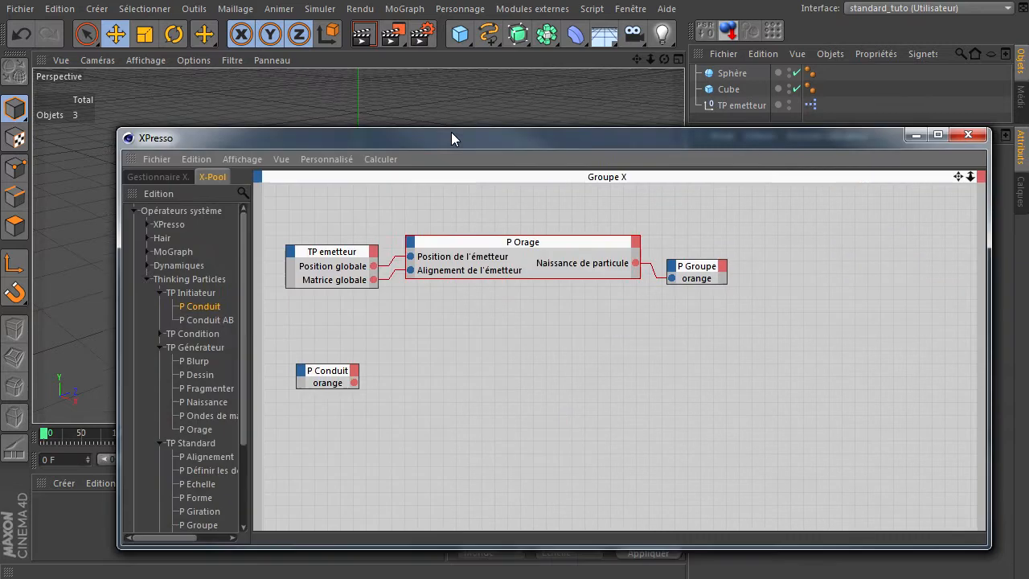
# - In XPresso, place a P Forme node beside P Conduit and connect P Conduit's orange output to it
pyautogui.moveTo(451, 131); pyautogui.dragTo(380, 62)
pyautogui.moveTo(267, 307); pyautogui.dragTo(271, 289)
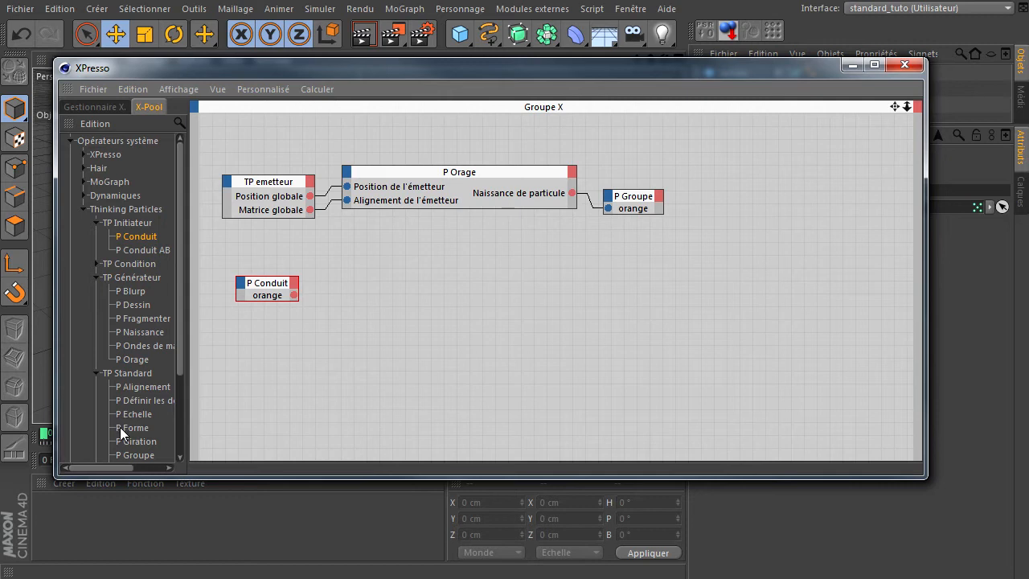
pyautogui.moveTo(416, 312); pyautogui.dragTo(417, 310)
pyautogui.moveTo(295, 295); pyautogui.dragTo(394, 311)
# - Assign the Cube object to the P Forme node and clear the XPresso window from the viewport
pyautogui.moveTo(617, 73); pyautogui.dragTo(610, 154)
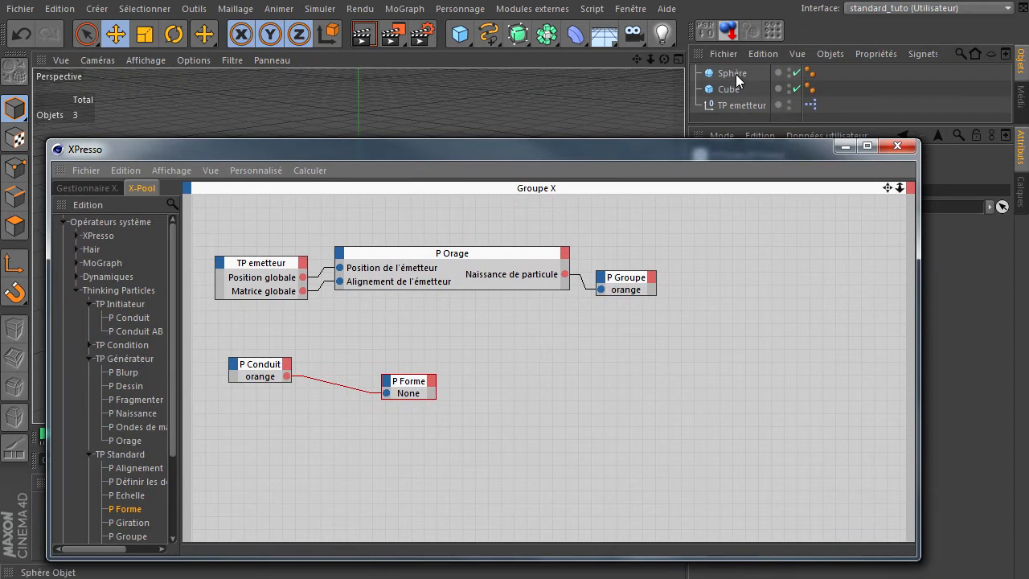
pyautogui.moveTo(726, 89); pyautogui.dragTo(408, 393)
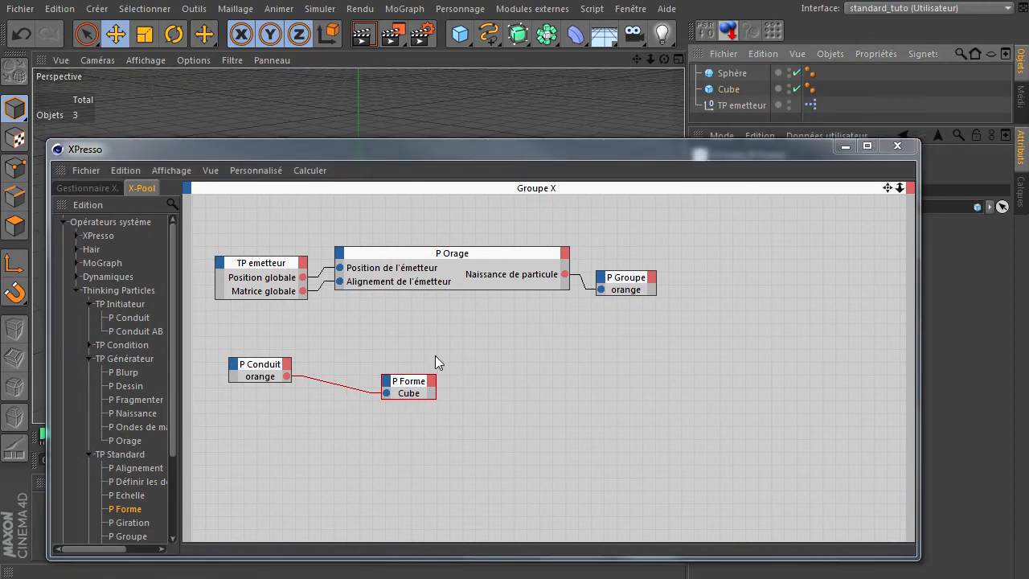
pyautogui.moveTo(644, 148); pyautogui.dragTo(1028, 153)
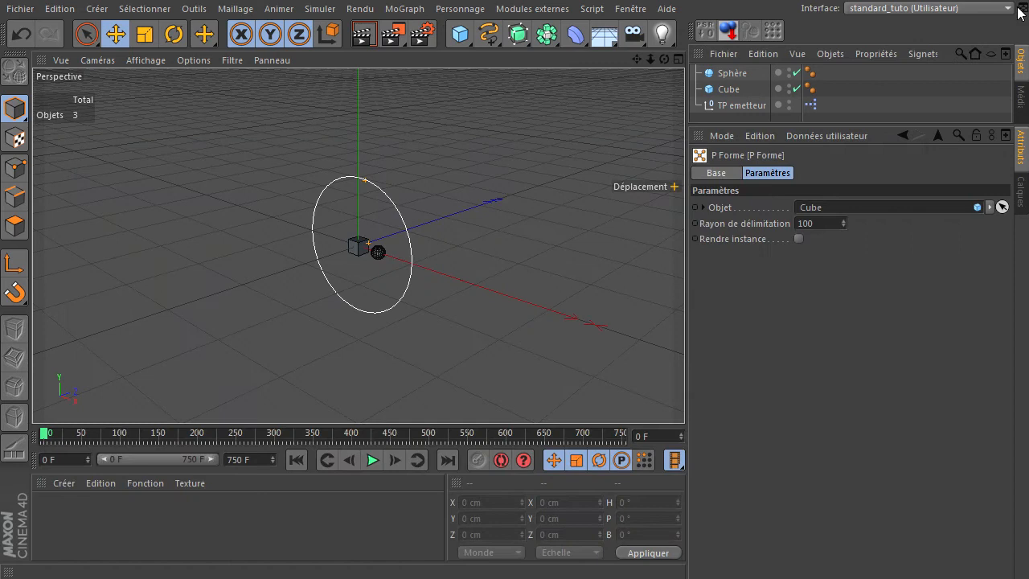
# - Hide the original cube and sphere in both the viewport and the render
pyautogui.keyDown('alt'); pyautogui.click(789, 88); pyautogui.keyUp('alt')
pyautogui.keyDown('alt'); pyautogui.click(789, 89); pyautogui.keyUp('alt')
pyautogui.keyDown('alt'); pyautogui.click(790, 72); pyautogui.keyUp('alt')
pyautogui.keyDown('alt'); pyautogui.click(790, 72); pyautogui.keyUp('alt')
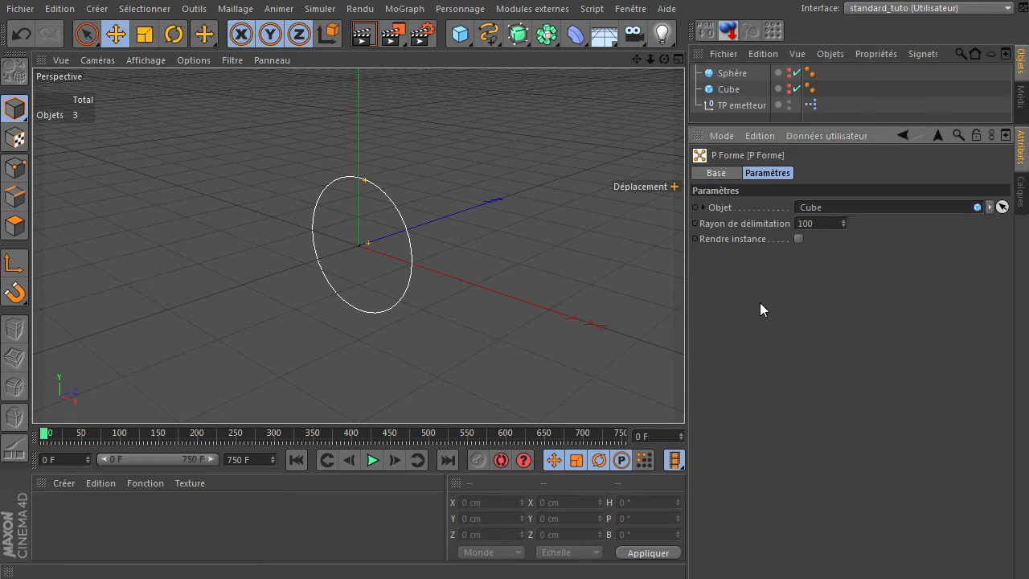
# - Preview the particle emission and add a Géométrie de particules object to the scene
pyautogui.click(371, 460)
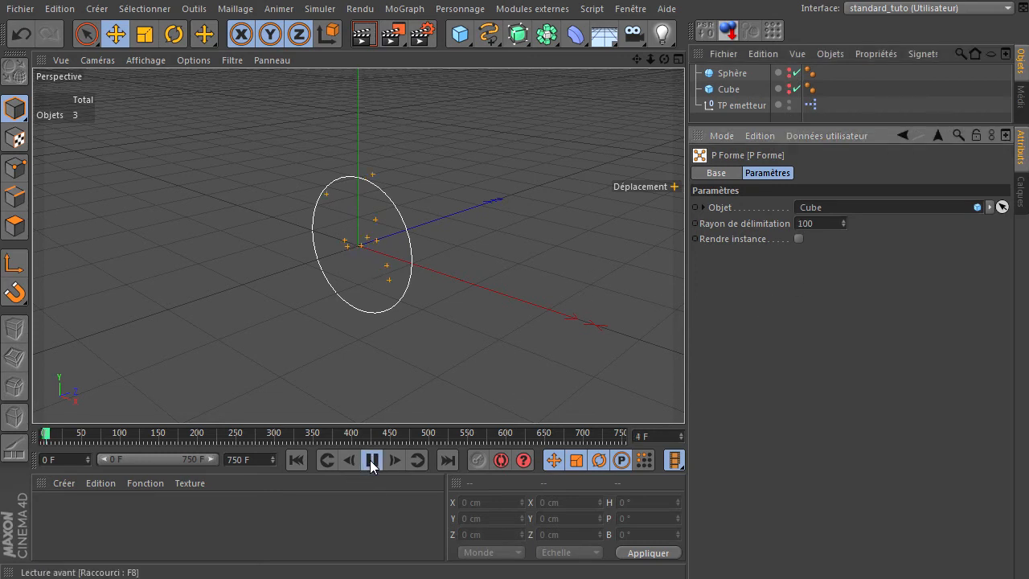
pyautogui.click(371, 460)
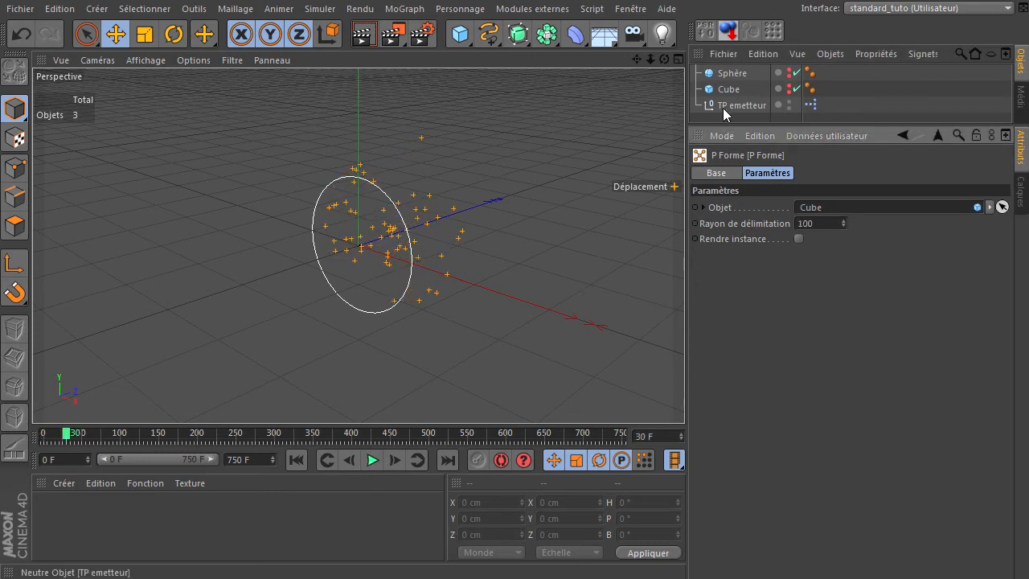
pyautogui.moveTo(788, 121); pyautogui.dragTo(787, 165)
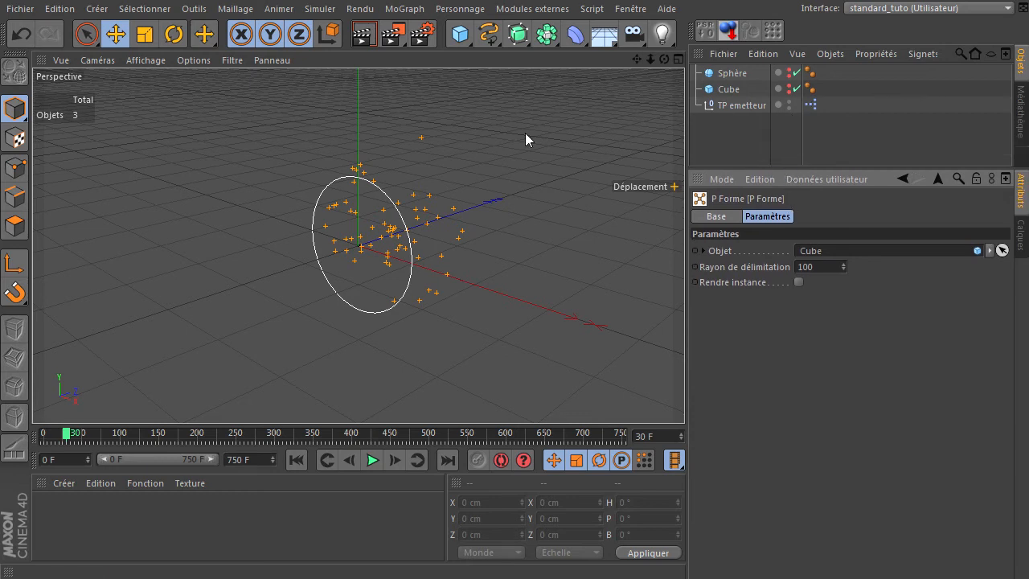
pyautogui.click(328, 10)
pyautogui.moveTo(342, 87)
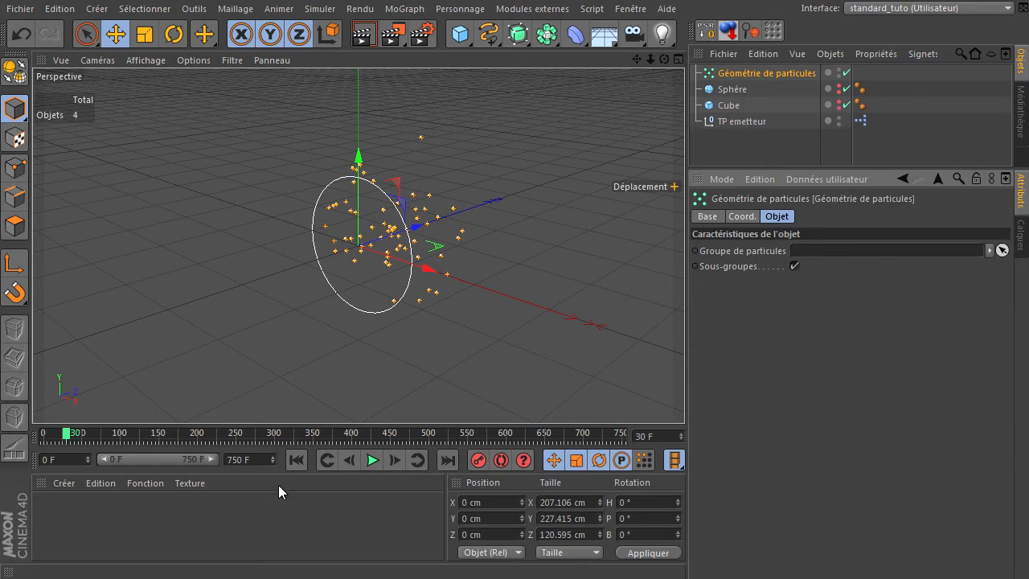
# - Play the emission to about frame 35 with the particle geometry in place and render the viewport
pyautogui.click(373, 461)
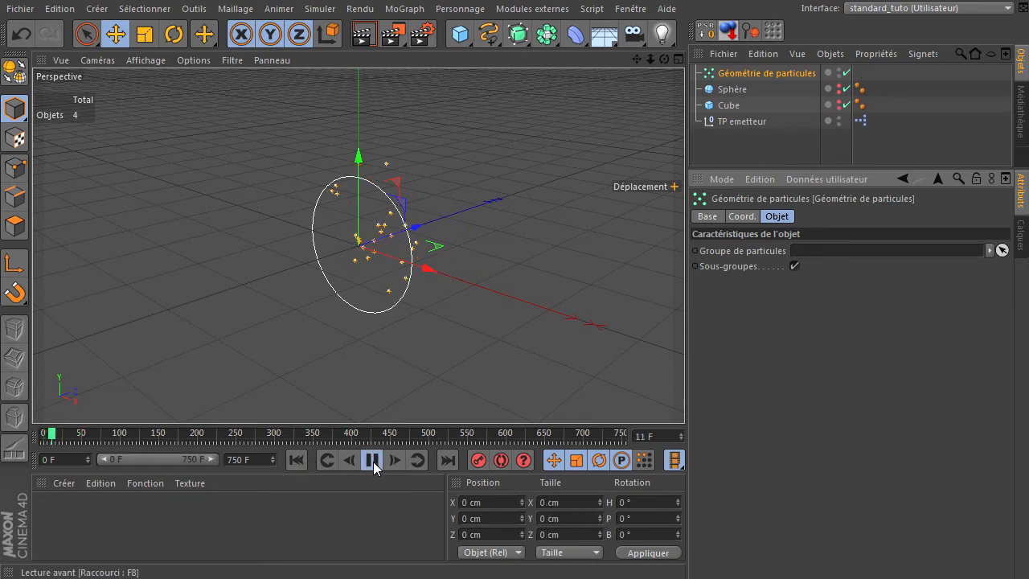
pyautogui.click(373, 461)
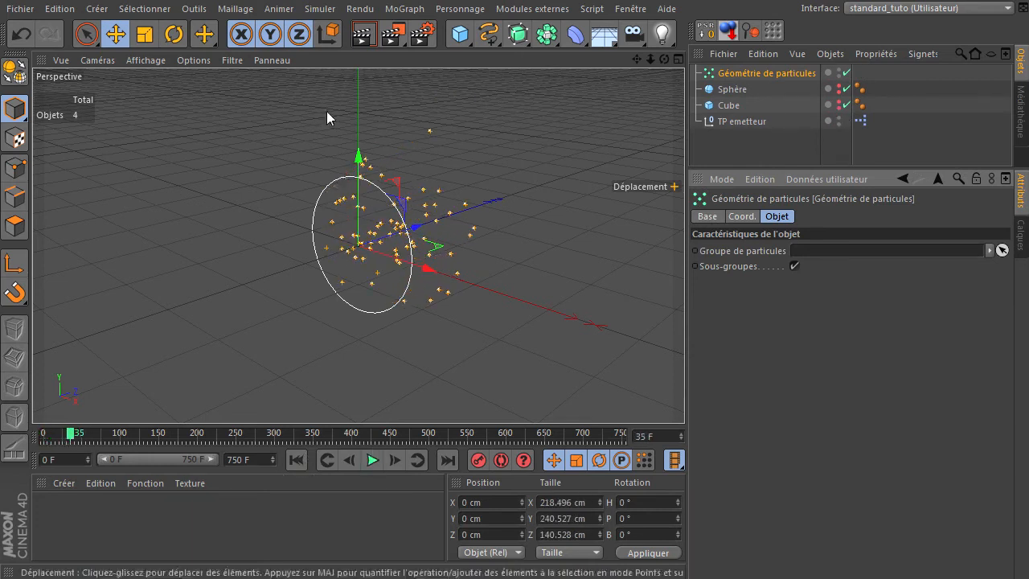
pyautogui.click(363, 34)
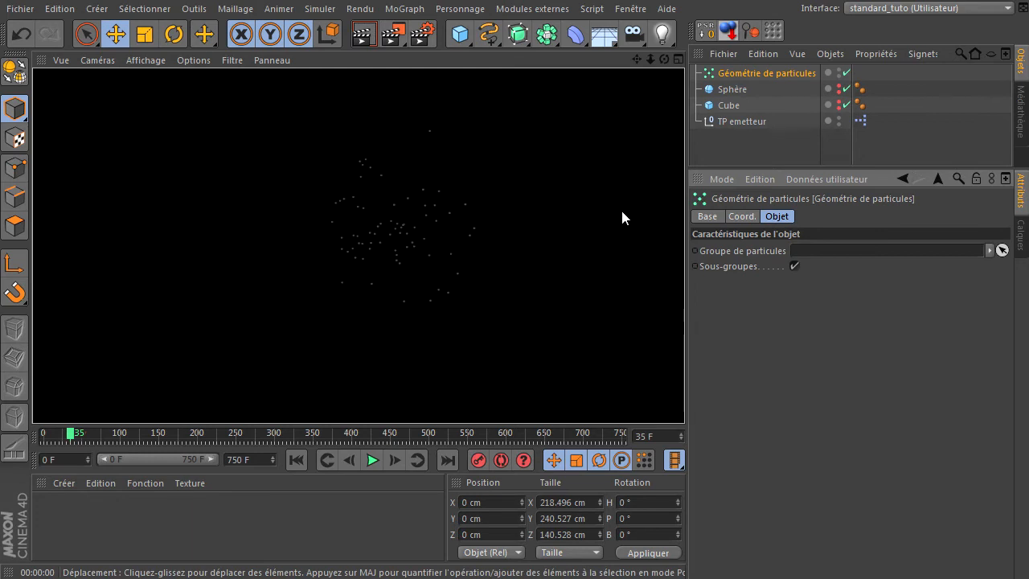
# - Set the P Orage node's Taille to 100 and move the XPresso window off the viewport
pyautogui.moveTo(1028, 221); pyautogui.dragTo(211, 120)
pyautogui.click(359, 227)
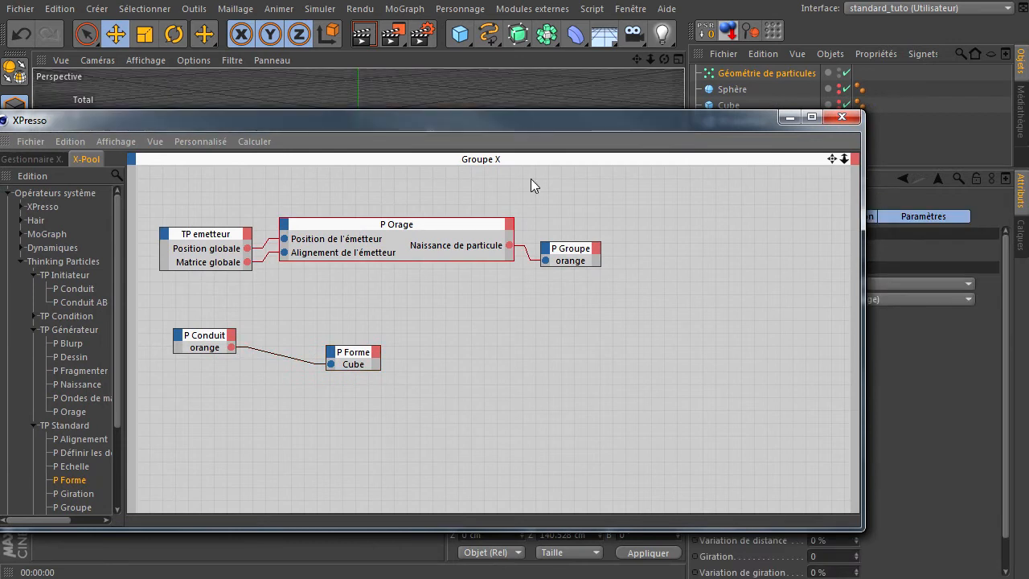
pyautogui.moveTo(580, 120); pyautogui.dragTo(353, 122)
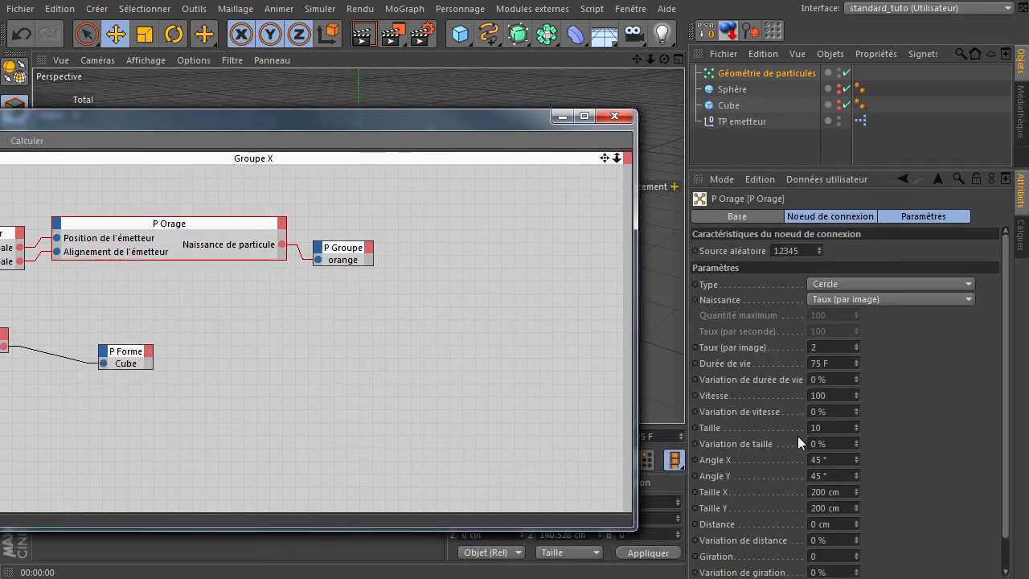
pyautogui.write('0')
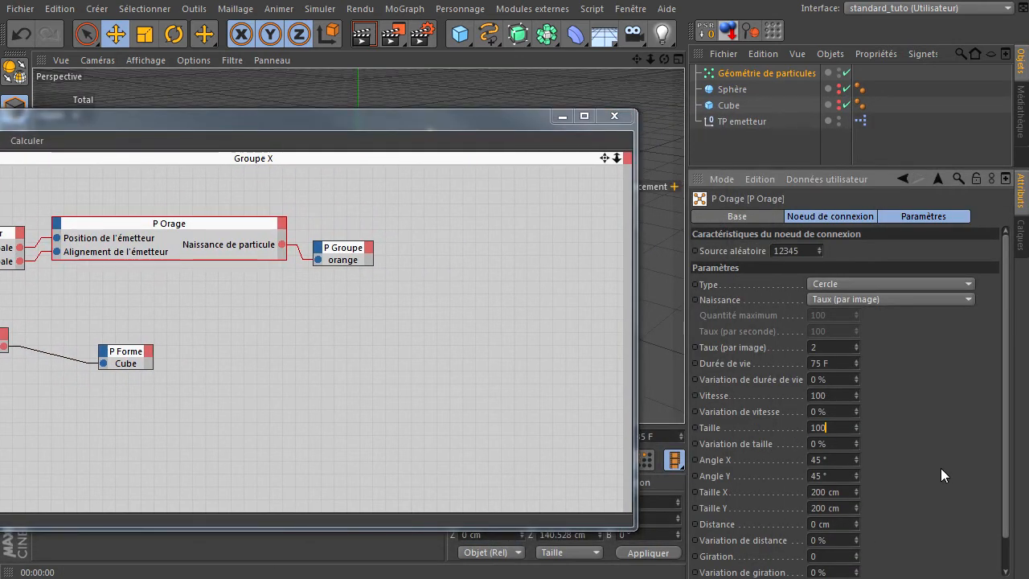
pyautogui.moveTo(247, 124); pyautogui.dragTo(1028, 122)
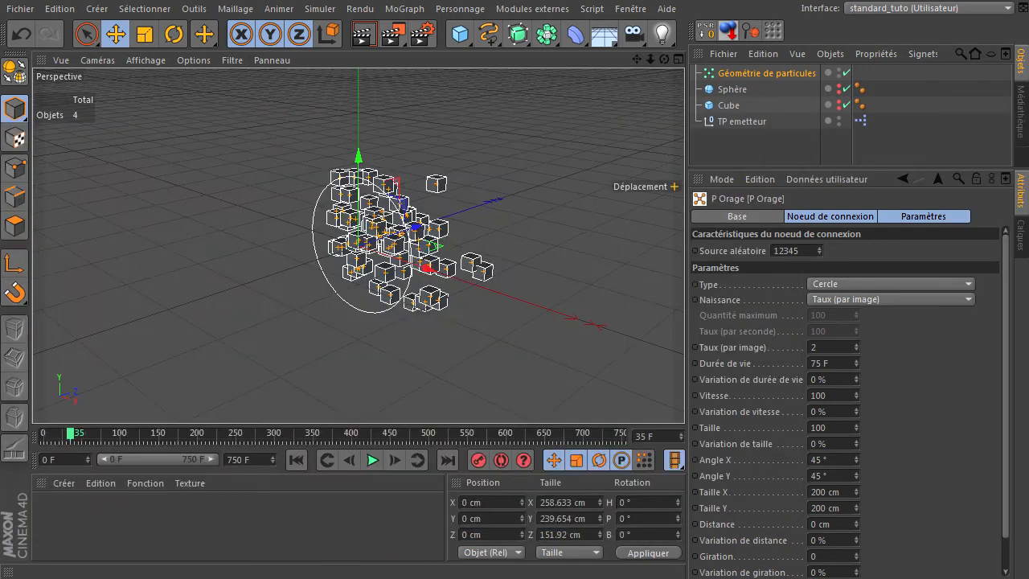
# - Replay the animation from the start to check the enlarged cube particles
pyautogui.click(296, 460)
pyautogui.click(376, 465)
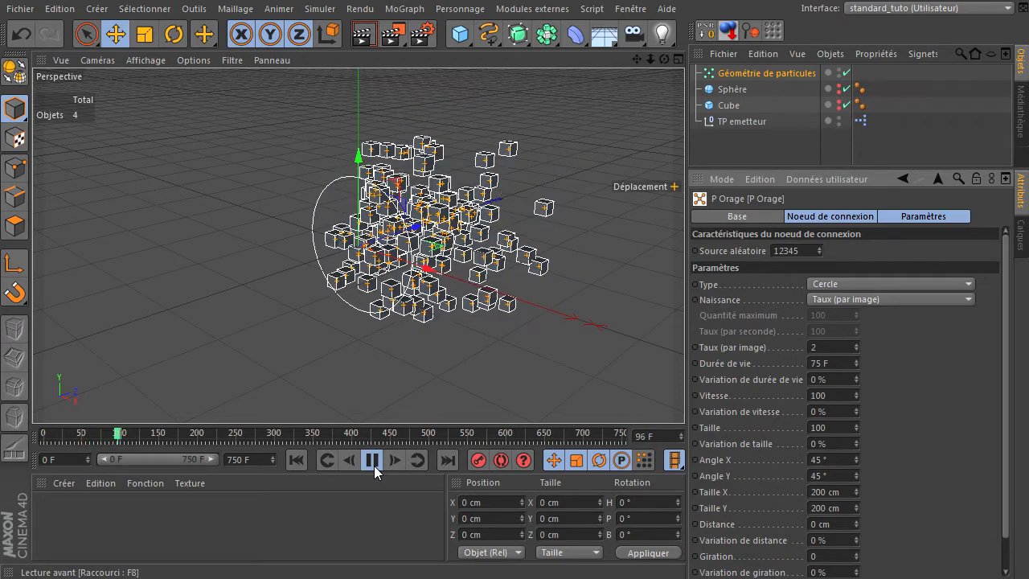
pyautogui.click(374, 466)
# - Replace the P Forme node's object with Sphère and clear the XPresso window from the viewport
pyautogui.moveTo(1028, 183); pyautogui.dragTo(490, 164)
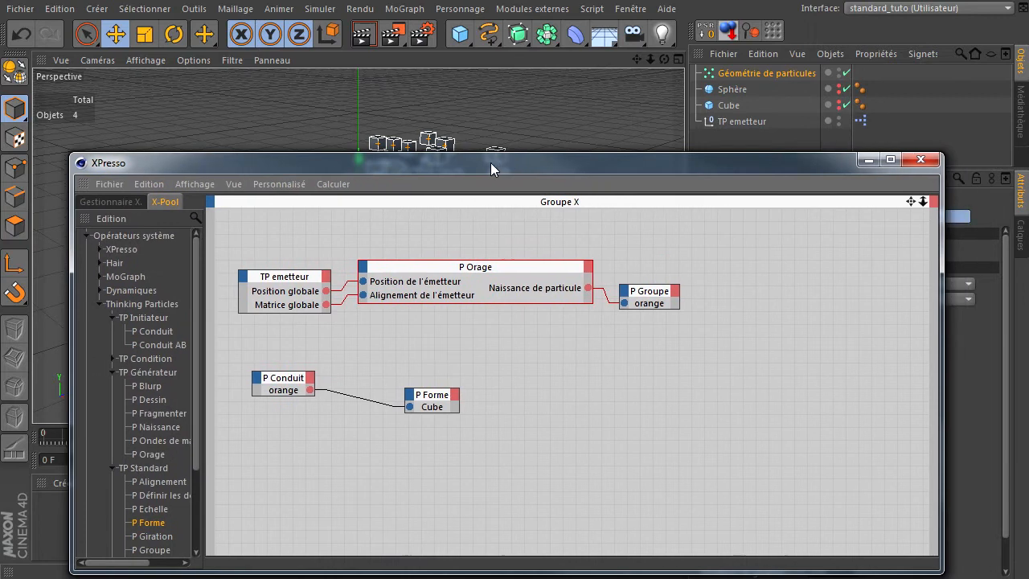
pyautogui.click(732, 91)
pyautogui.moveTo(429, 406); pyautogui.dragTo(431, 408)
pyautogui.moveTo(520, 161); pyautogui.dragTo(1028, 161)
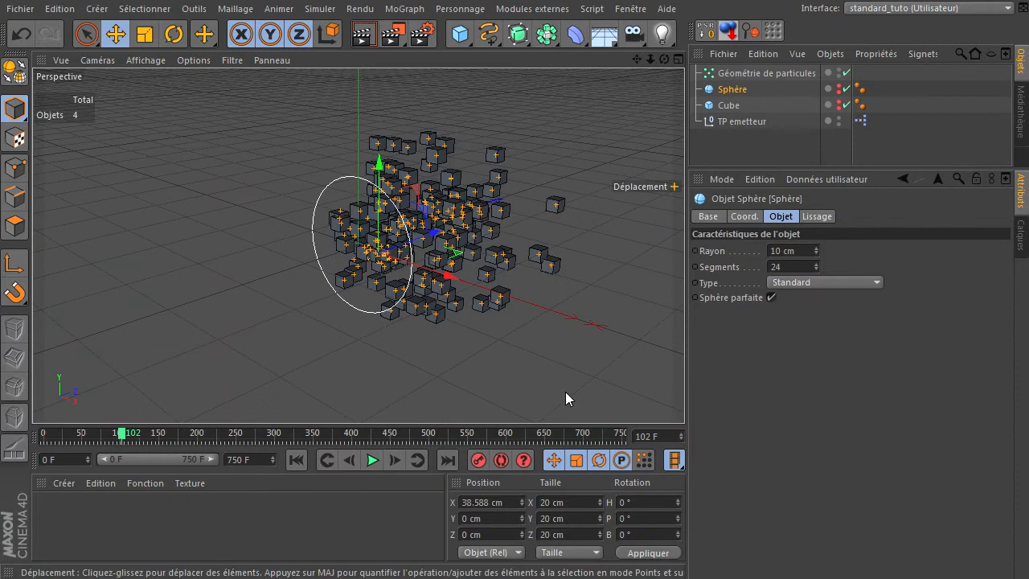
# - Replay the animation from the first frame to check the sphere-shaped particles
pyautogui.click(297, 460)
pyautogui.click(372, 459)
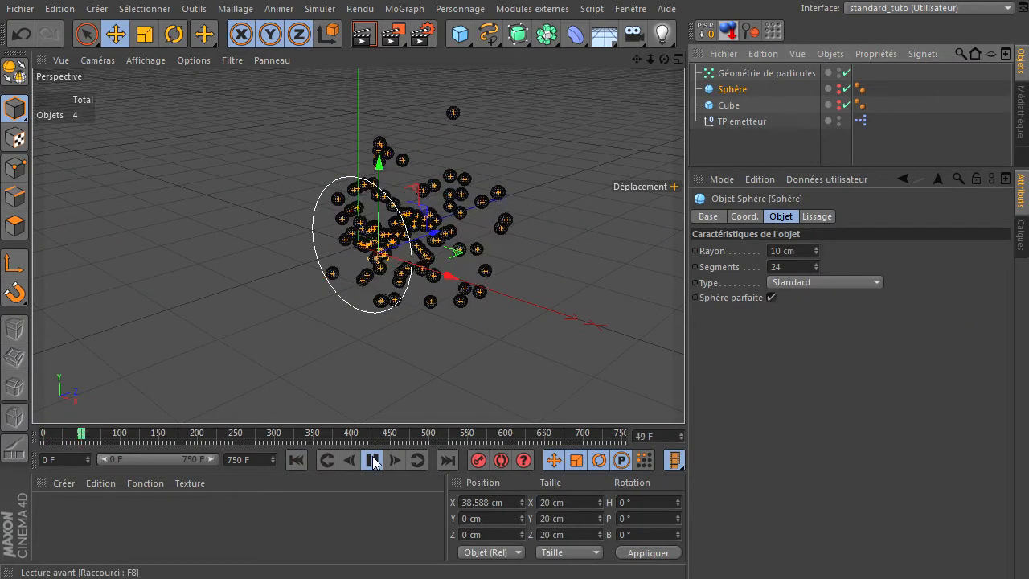
pyautogui.click(372, 460)
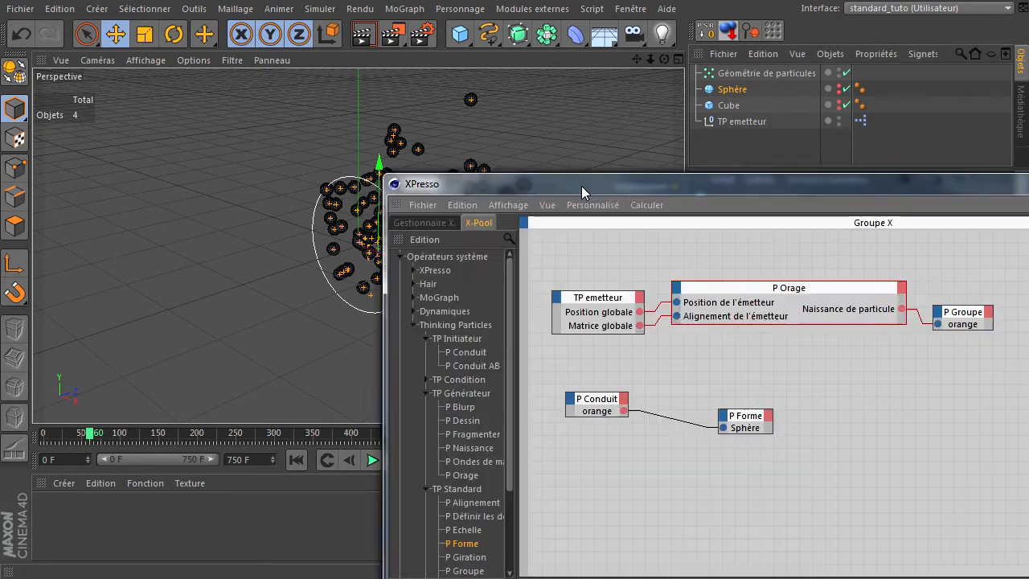
# - Duplicate the P Forme node, assign Cube to the copy and connect P Conduit's orange output to it
pyautogui.moveTo(581, 186); pyautogui.dragTo(359, 100)
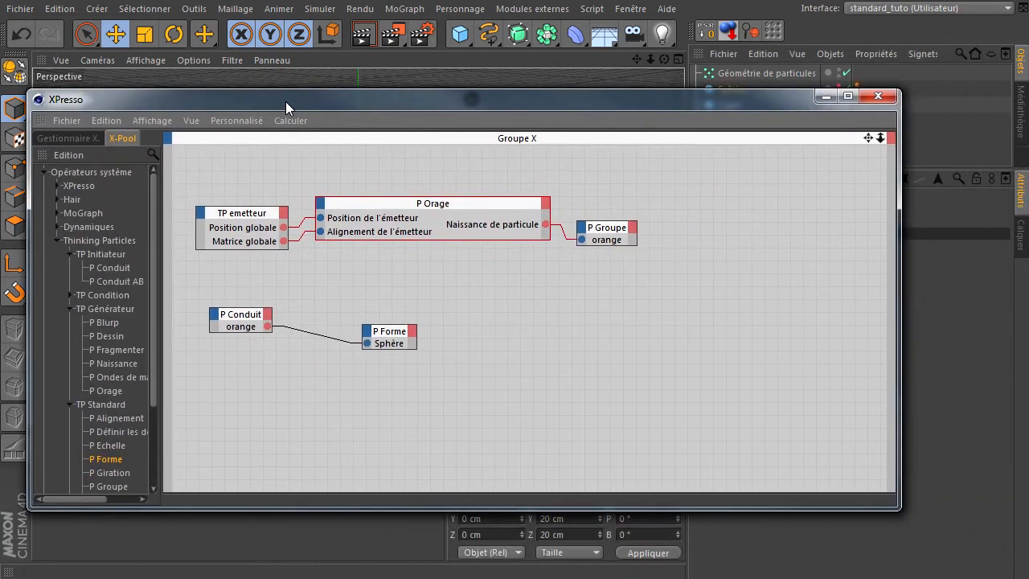
pyautogui.keyDown('ctrl'); pyautogui.moveTo(398, 339); pyautogui.dragTo(402, 376); pyautogui.keyUp('ctrl')
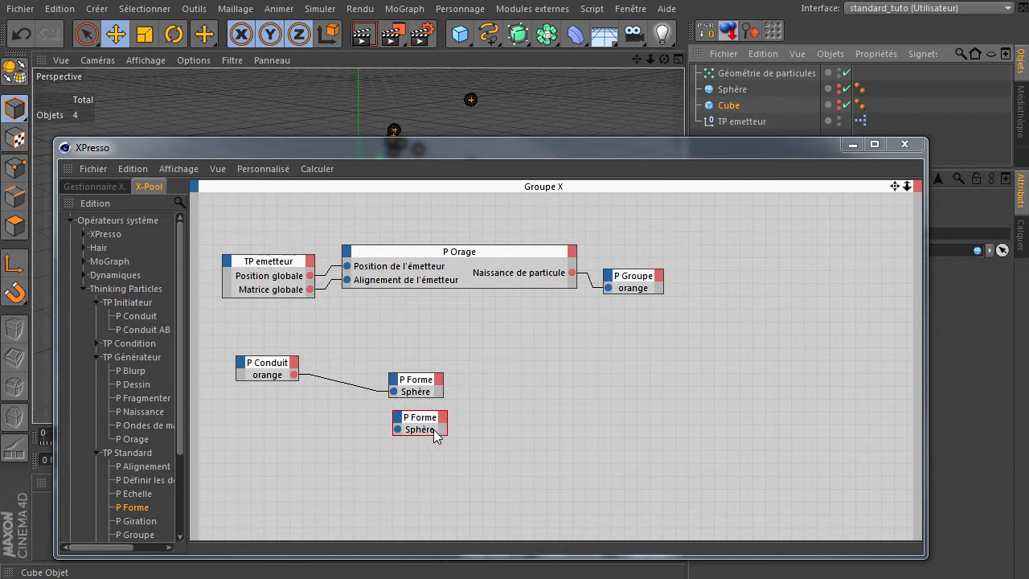
pyautogui.moveTo(294, 374); pyautogui.dragTo(398, 429)
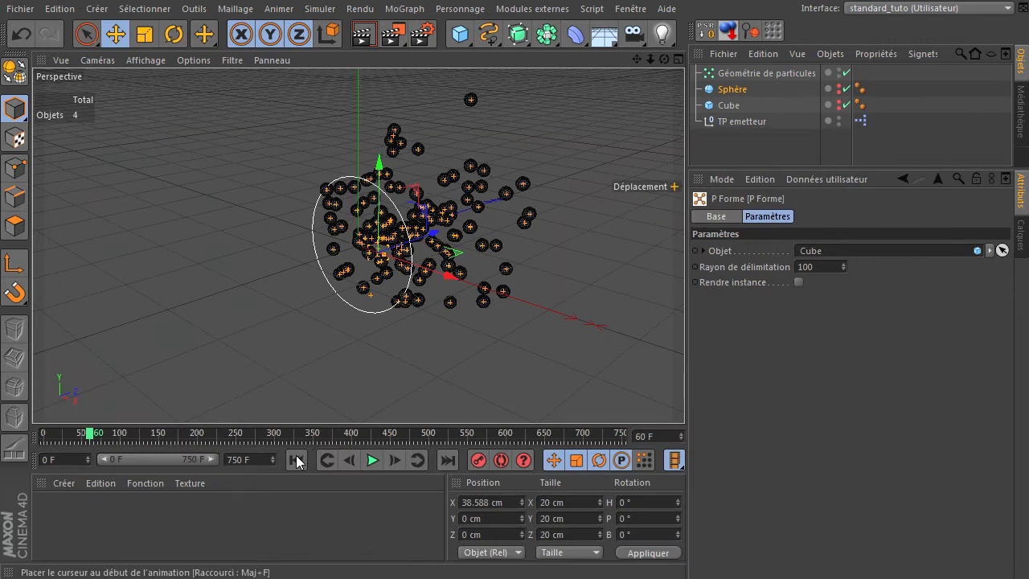
# - Replay the emission with both P Forme nodes connected and render the viewport at about frame 52
pyautogui.click(295, 459)
pyautogui.click(373, 463)
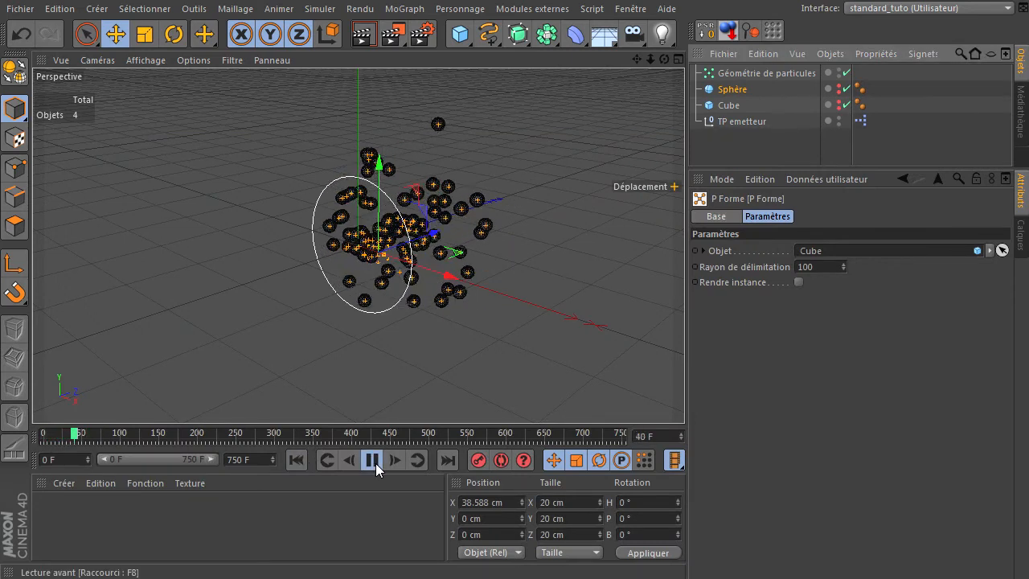
pyautogui.click(374, 460)
pyautogui.click(363, 34)
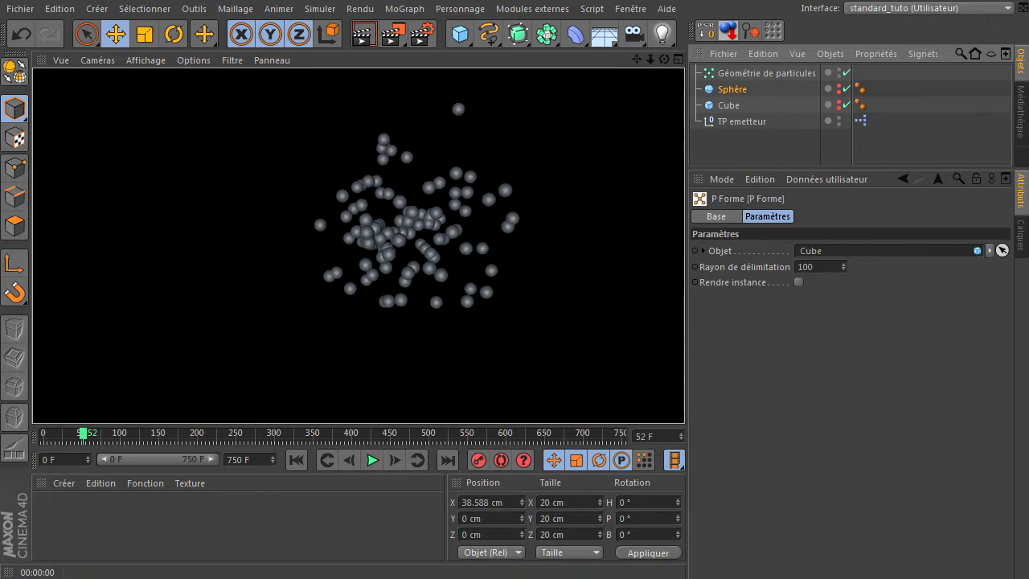
# - Bring back the XPresso window and delete the Cube P Forme node along with its connection
pyautogui.moveTo(1028, 127); pyautogui.dragTo(504, 80)
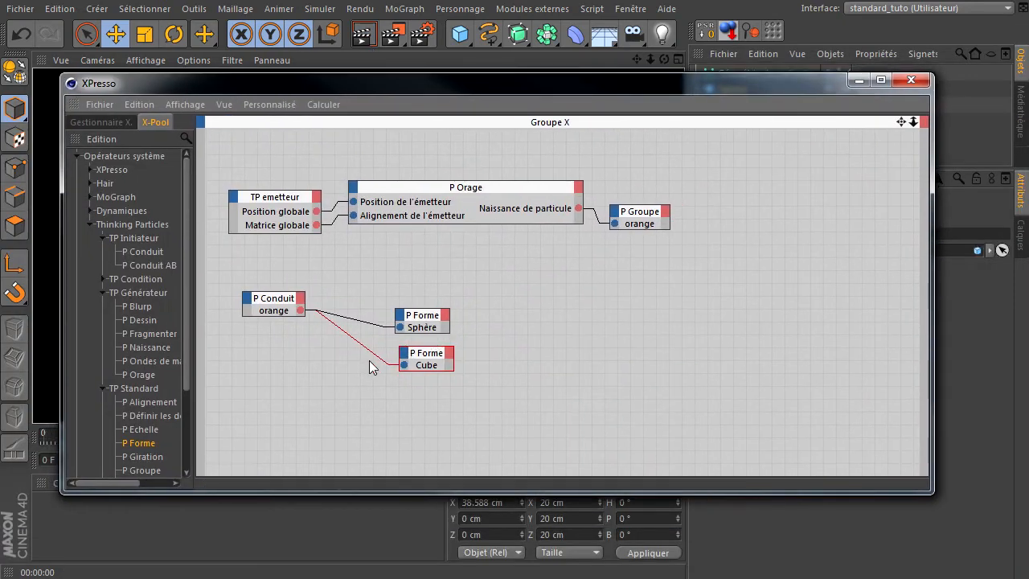
pyautogui.press('Delete')
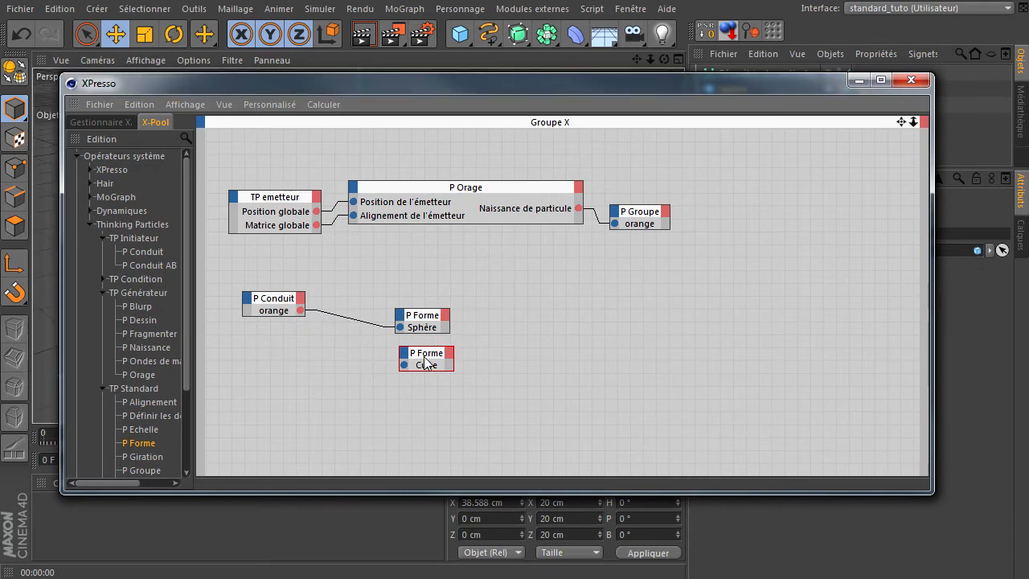
pyautogui.press('Delete')
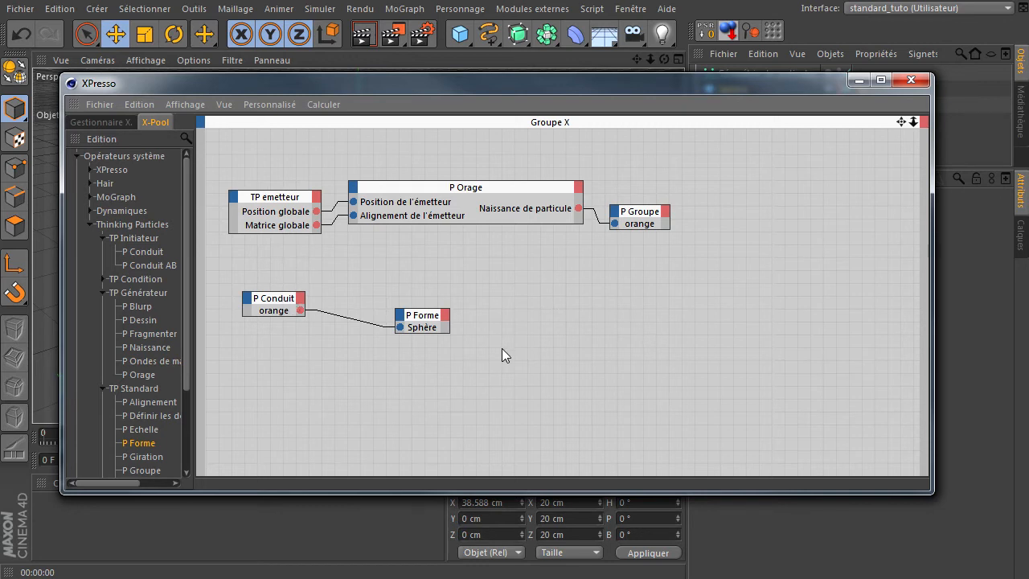
# - Move the P Conduit node closer to P Forme and enlarge the XPresso window
pyautogui.moveTo(279, 303); pyautogui.dragTo(338, 302)
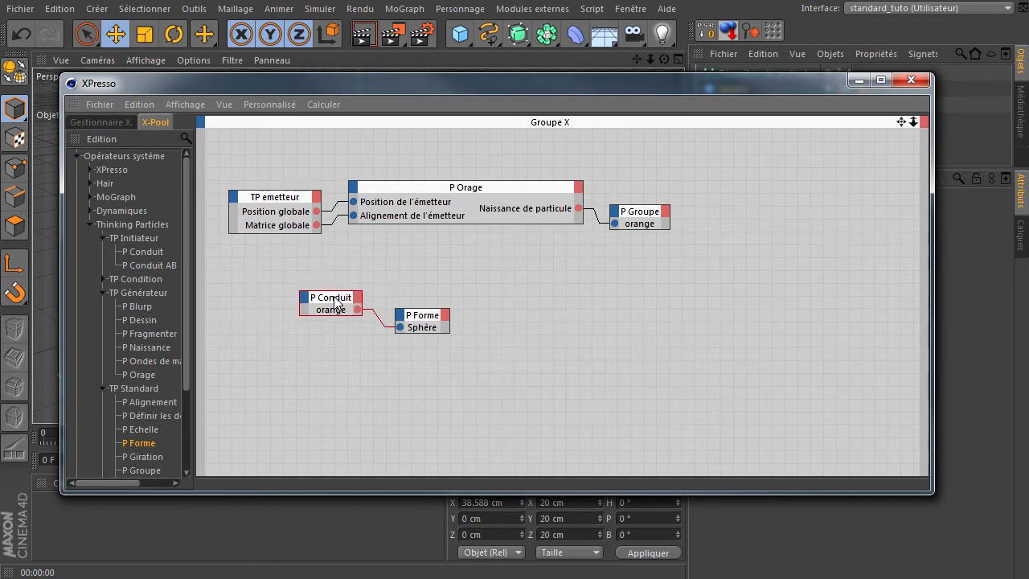
pyautogui.moveTo(534, 83); pyautogui.dragTo(523, 28)
pyautogui.moveTo(927, 443); pyautogui.dragTo(981, 527)
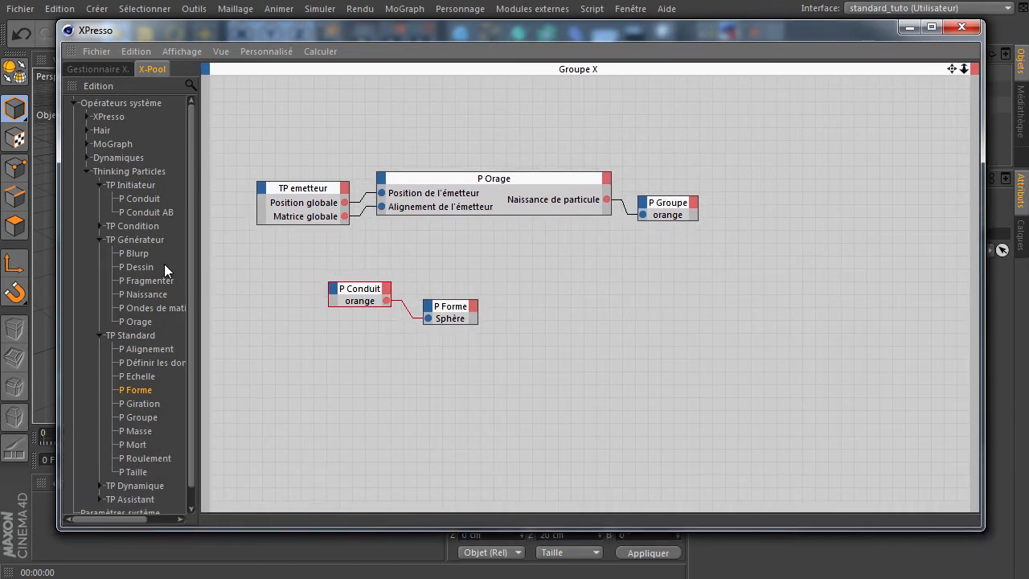
# - Collapse the Thinking Particles operators and place a Liste de liens node from XPresso's Généralités operators below P Conduit
pyautogui.click(100, 240)
pyautogui.click(101, 254)
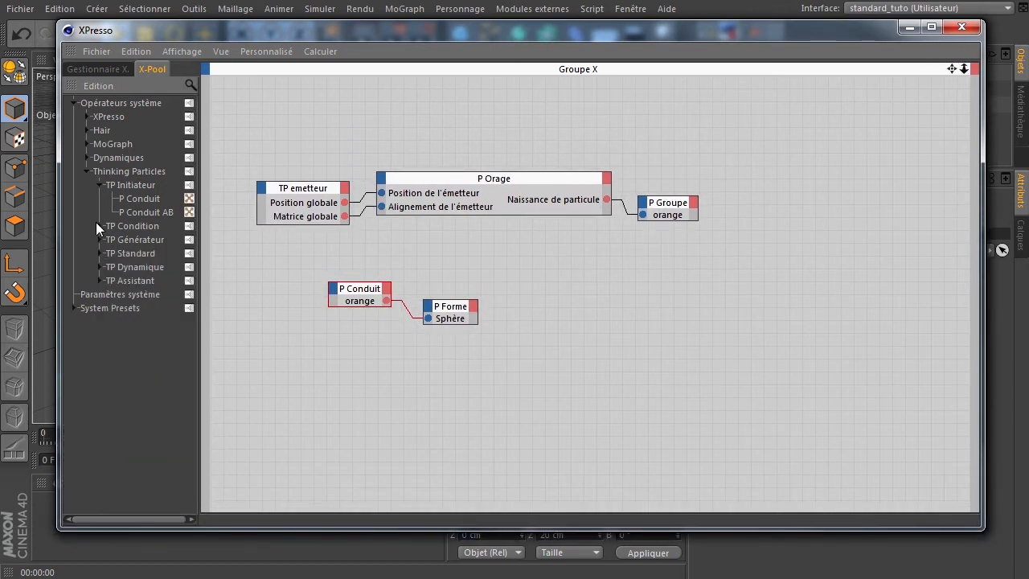
pyautogui.click(98, 186)
pyautogui.click(85, 171)
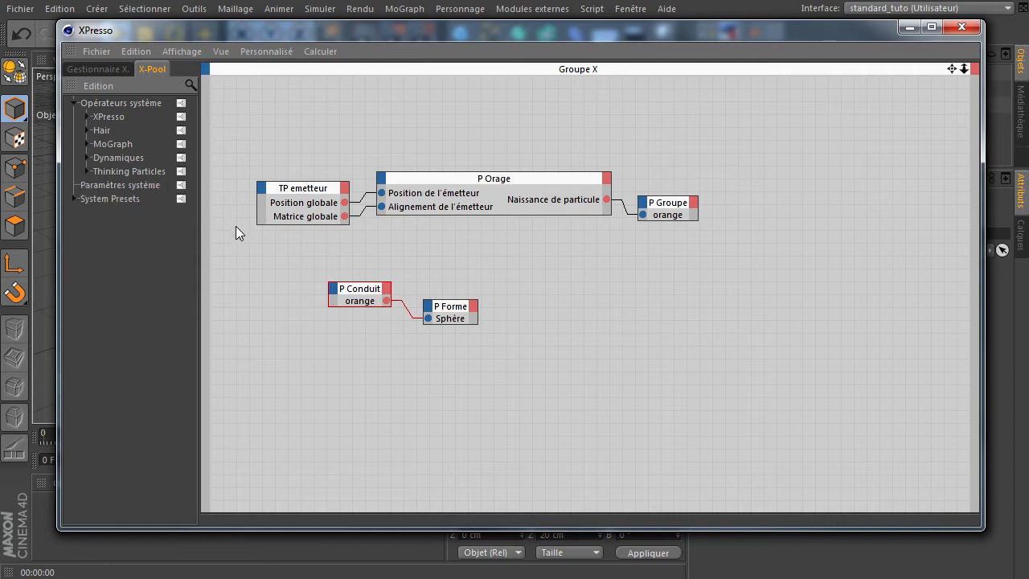
pyautogui.click(88, 118)
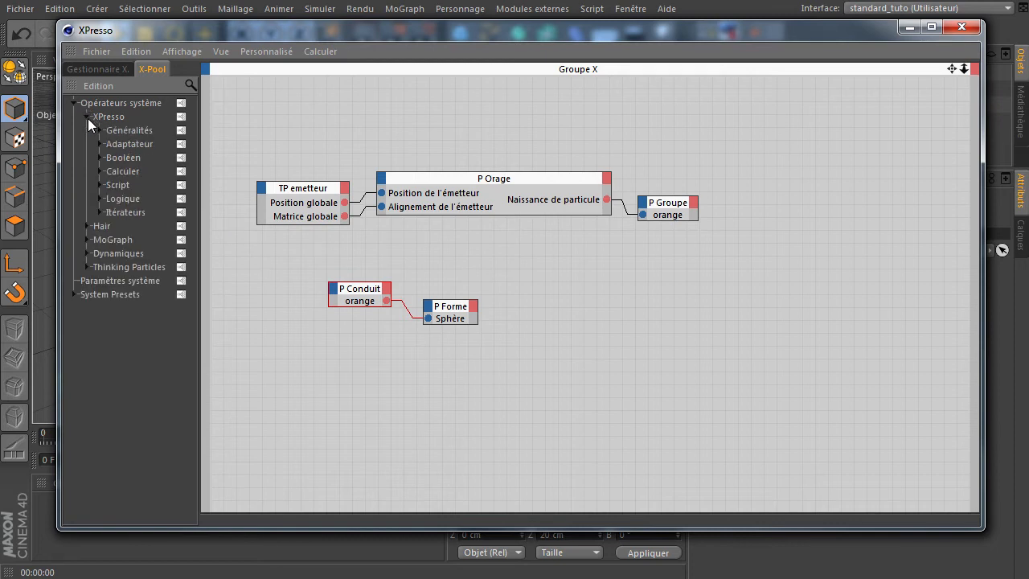
pyautogui.click(99, 130)
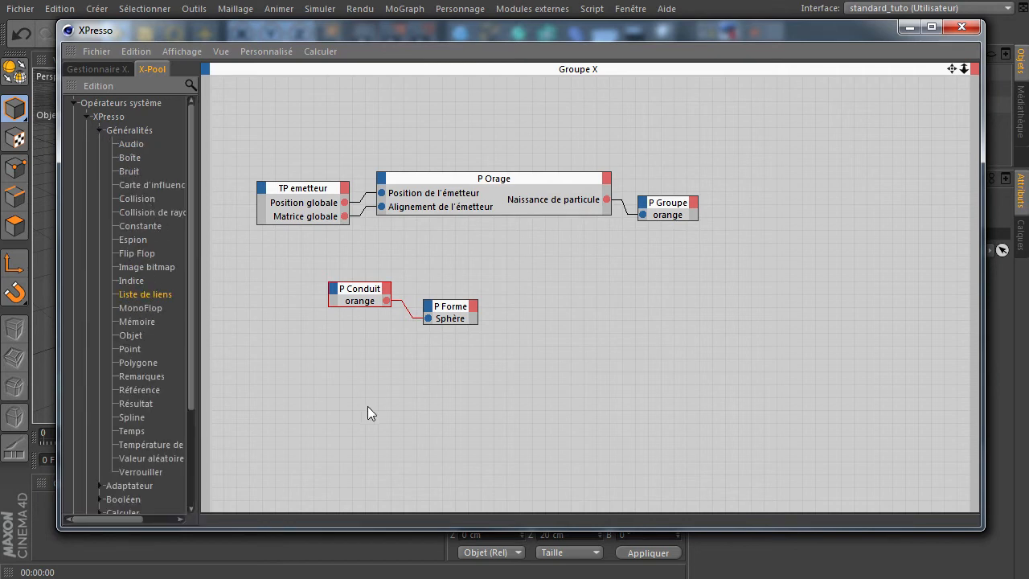
pyautogui.moveTo(367, 408); pyautogui.dragTo(369, 406)
# - Rearrange the P Forme, P Conduit and Liste de liens nodes to make room between them
pyautogui.moveTo(452, 309); pyautogui.dragTo(543, 310)
pyautogui.moveTo(351, 294); pyautogui.dragTo(423, 284)
pyautogui.moveTo(375, 396); pyautogui.dragTo(428, 373)
# - Add the Sphère and Cube objects, in that order, to the Liste de liens node's link list
pyautogui.moveTo(714, 23); pyautogui.dragTo(405, 68)
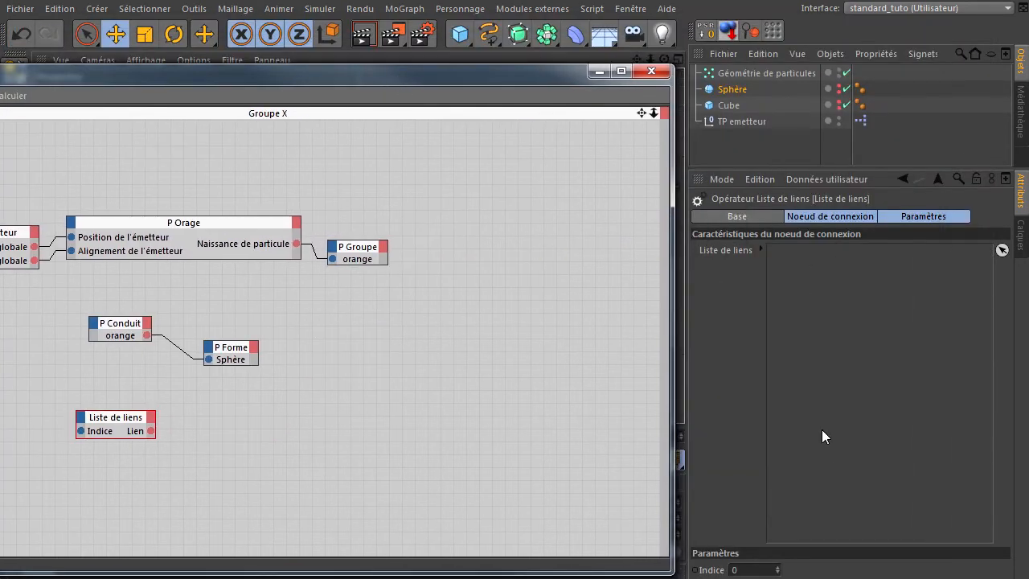
pyautogui.moveTo(733, 89); pyautogui.dragTo(798, 249)
pyautogui.click(725, 109)
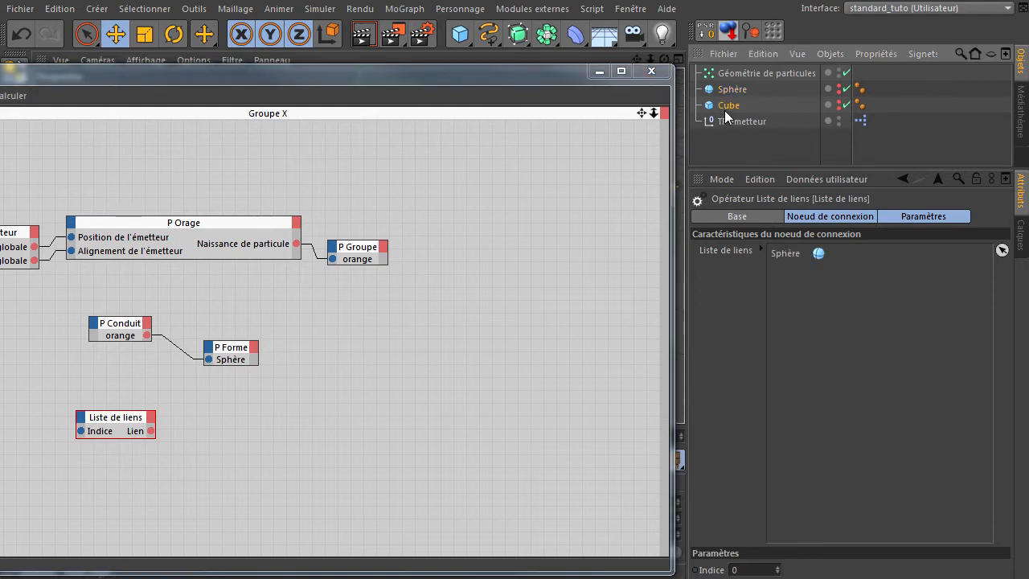
pyautogui.moveTo(810, 294); pyautogui.dragTo(807, 259)
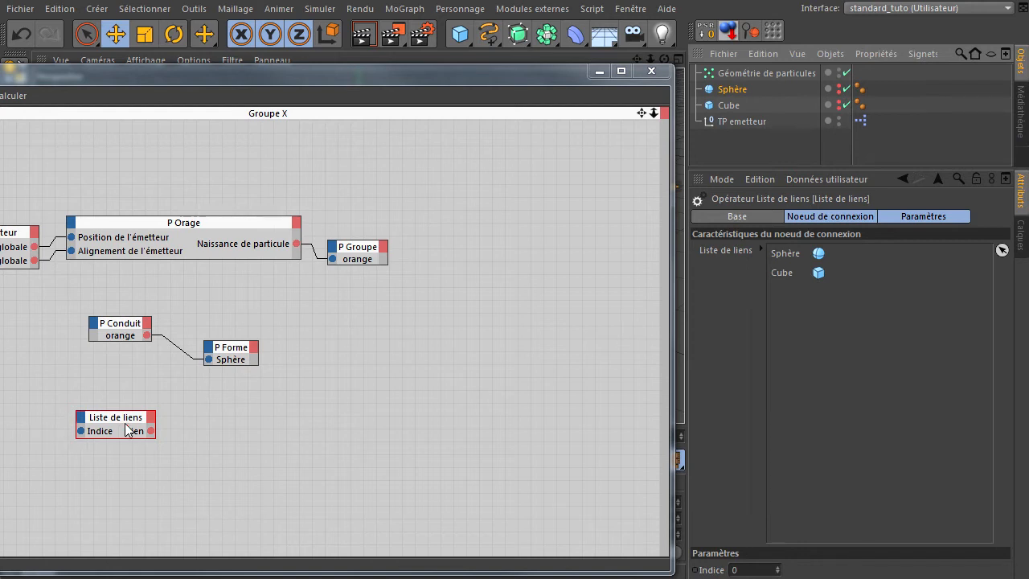
# - Add an Objet input to the P Forme node and connect the Liste de liens node's Lien output to it
pyautogui.moveTo(284, 80); pyautogui.dragTo(462, 53)
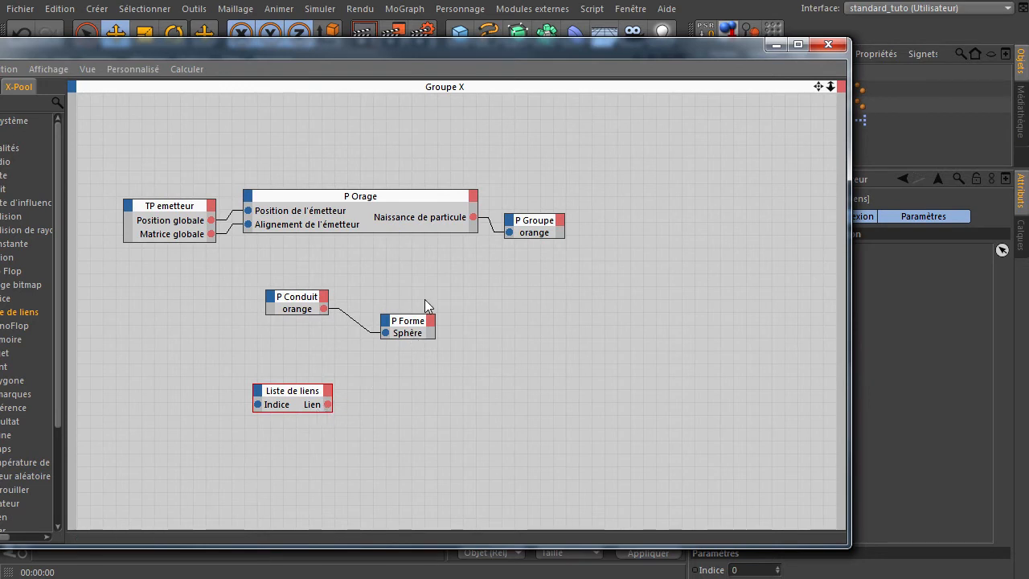
pyautogui.click(384, 320)
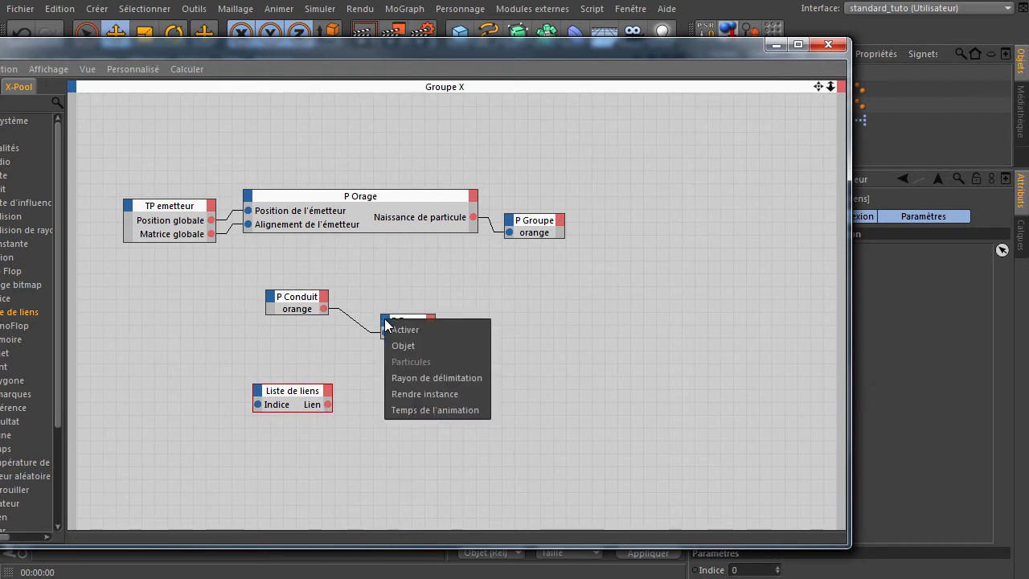
pyautogui.click(429, 349)
pyautogui.moveTo(433, 335); pyautogui.dragTo(466, 374)
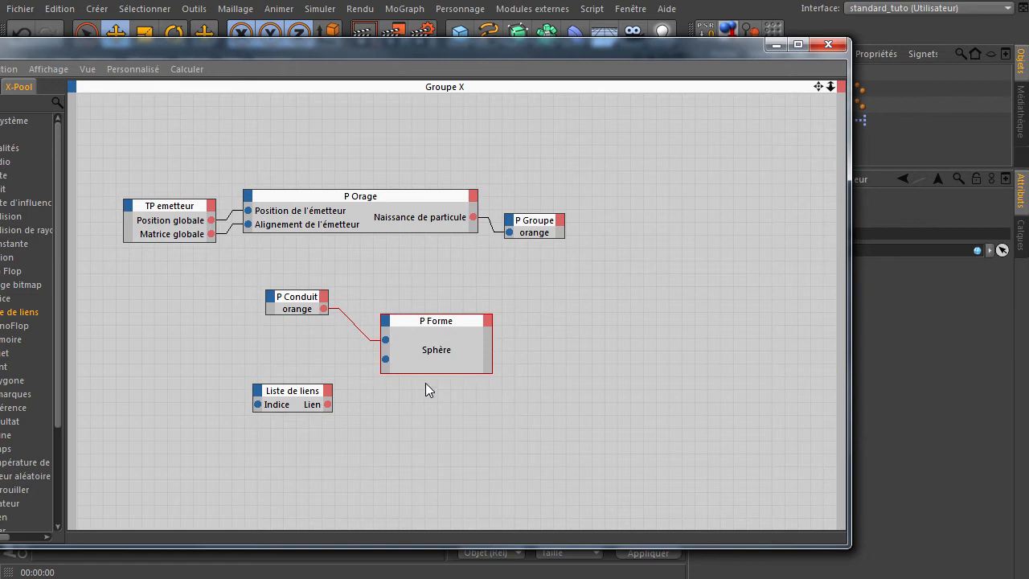
pyautogui.doubleClick(385, 359)
pyautogui.moveTo(327, 403); pyautogui.dragTo(384, 316)
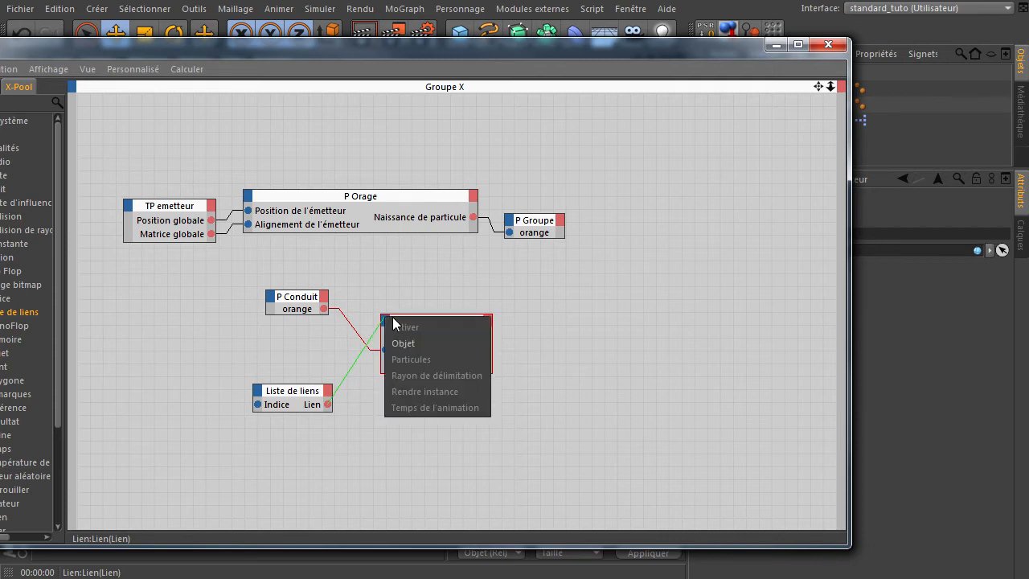
pyautogui.click(428, 342)
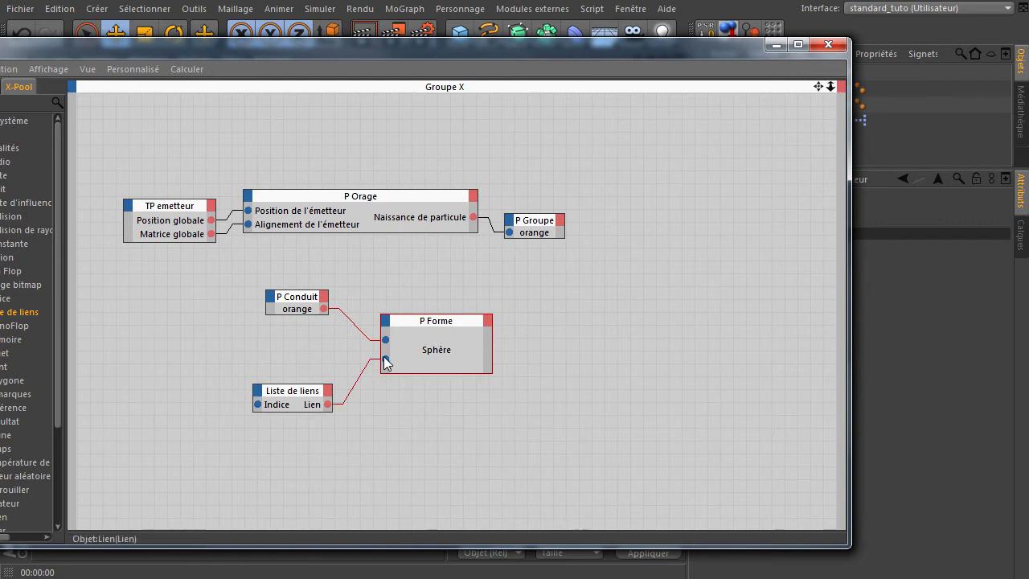
# - Shrink the P Forme node back to compact size and group P Conduit and Liste de liens closely beside it
pyautogui.click(441, 325)
pyautogui.doubleClick(441, 323)
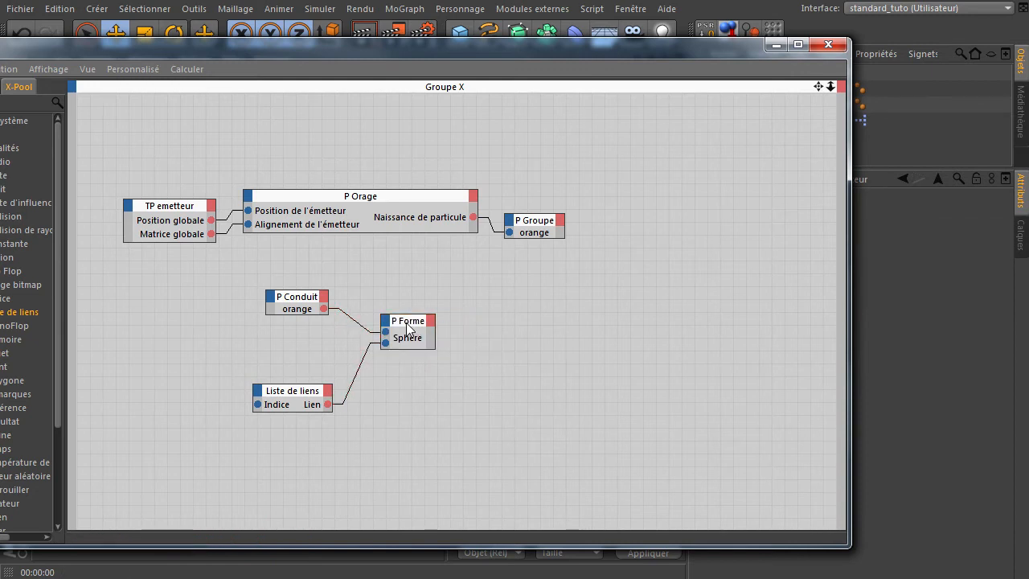
pyautogui.moveTo(412, 322); pyautogui.dragTo(491, 304)
pyautogui.moveTo(287, 301); pyautogui.dragTo(394, 291)
pyautogui.moveTo(301, 394); pyautogui.dragTo(398, 351)
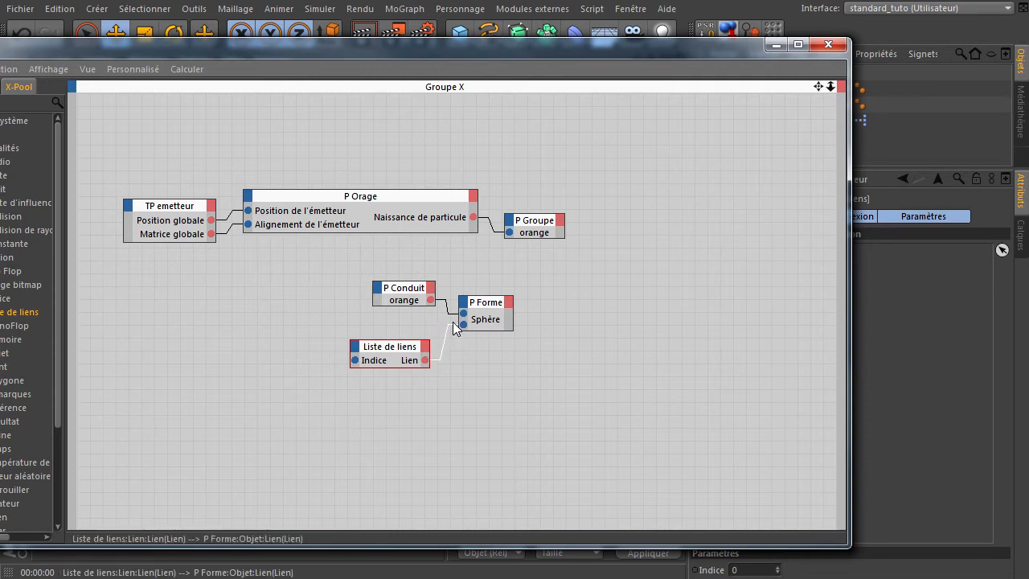
# - Place a Random Integer node from the System Presets and connect its Entier output to the Liste de liens node's Indice input
pyautogui.moveTo(657, 46); pyautogui.dragTo(497, 63)
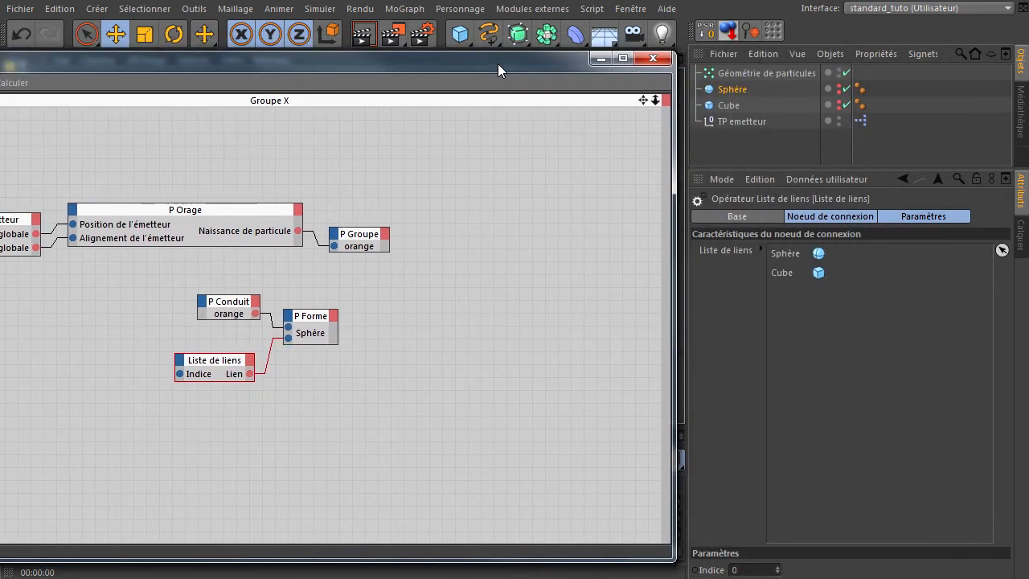
pyautogui.click(788, 252)
pyautogui.click(790, 275)
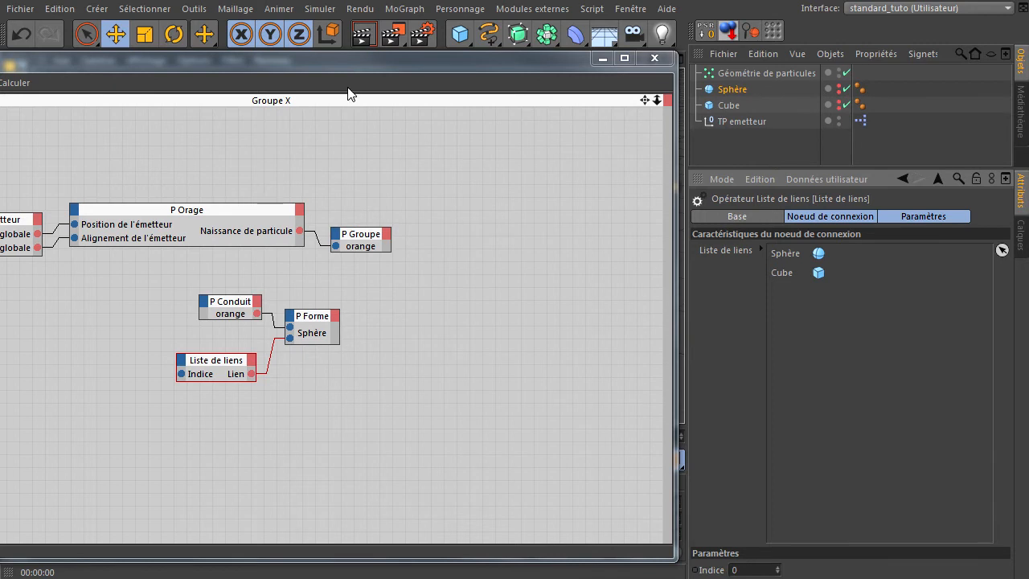
pyautogui.moveTo(356, 69); pyautogui.dragTo(574, 60)
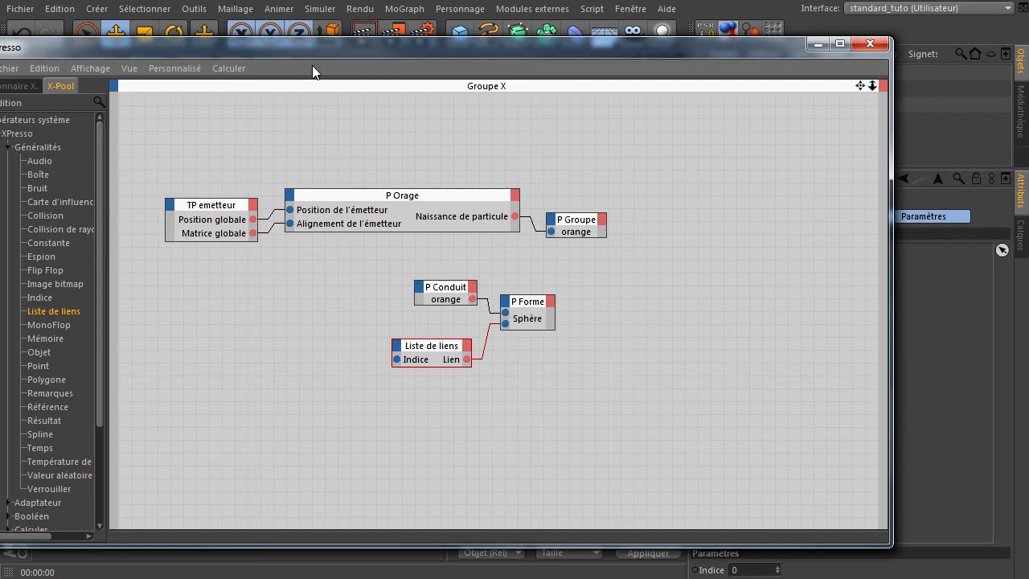
pyautogui.moveTo(310, 47); pyautogui.dragTo(384, 45)
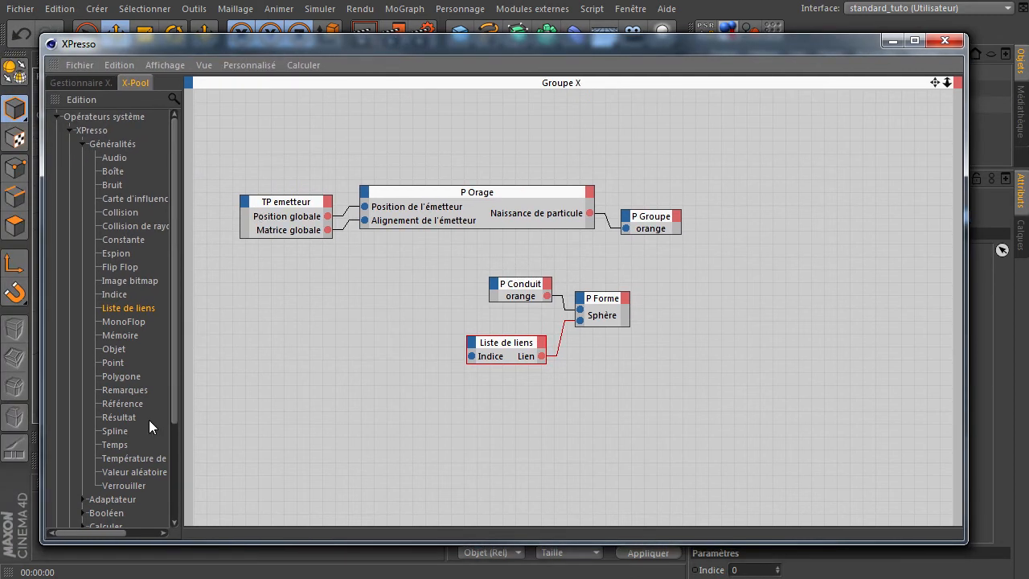
pyautogui.click(130, 472)
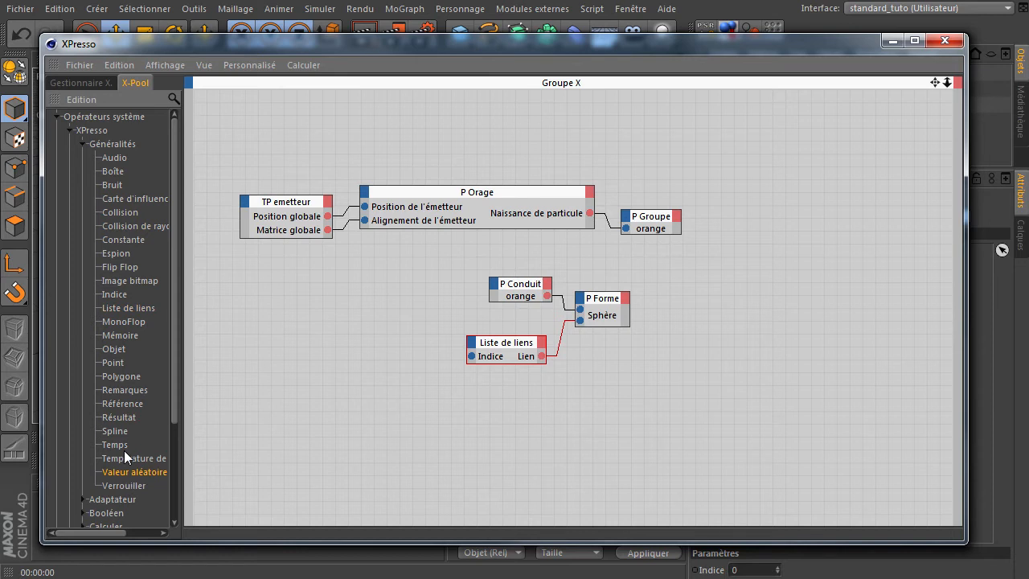
pyautogui.click(83, 144)
pyautogui.click(70, 131)
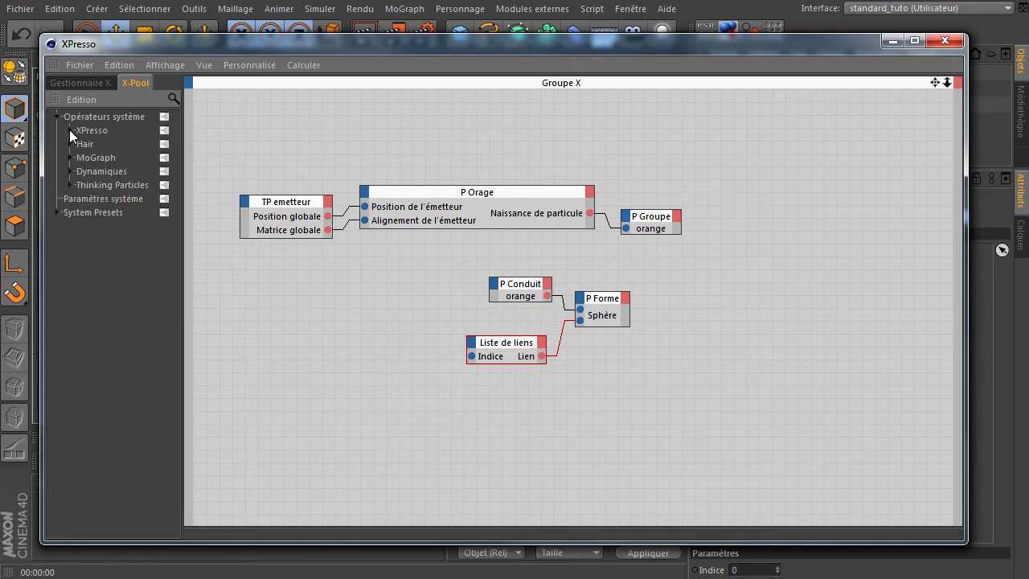
pyautogui.click(57, 213)
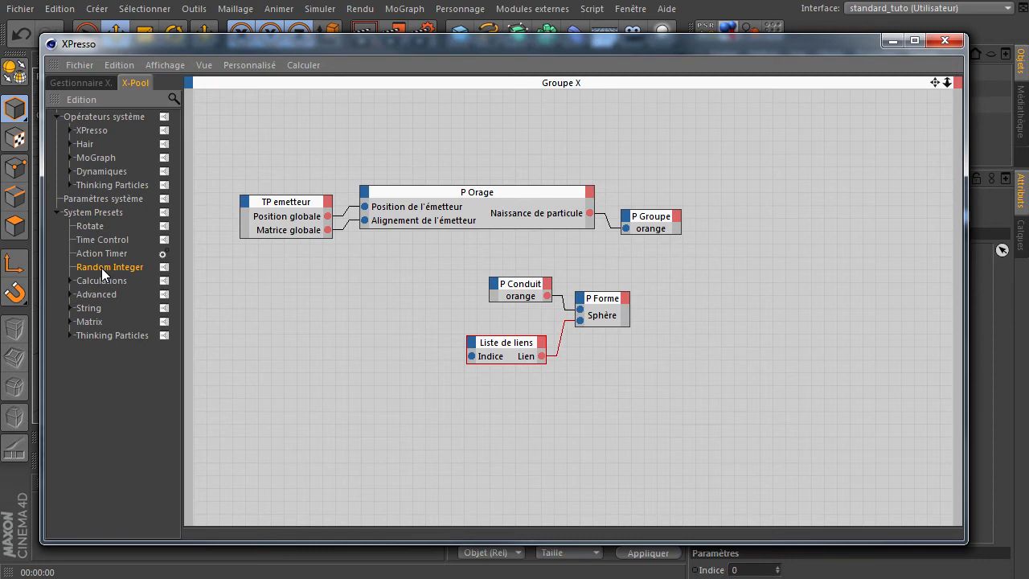
pyautogui.moveTo(294, 345); pyautogui.dragTo(263, 318)
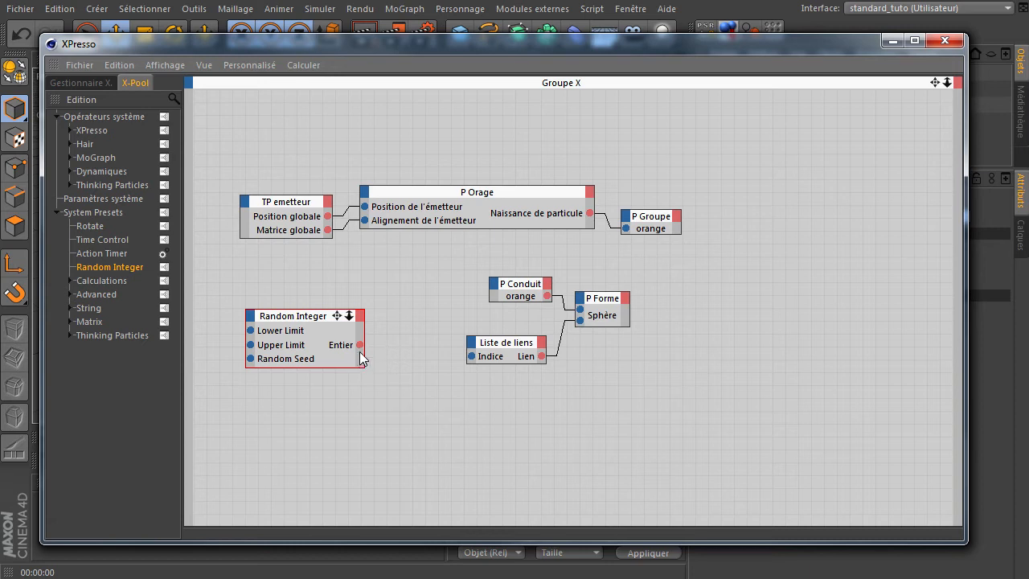
pyautogui.moveTo(360, 344); pyautogui.dragTo(474, 356)
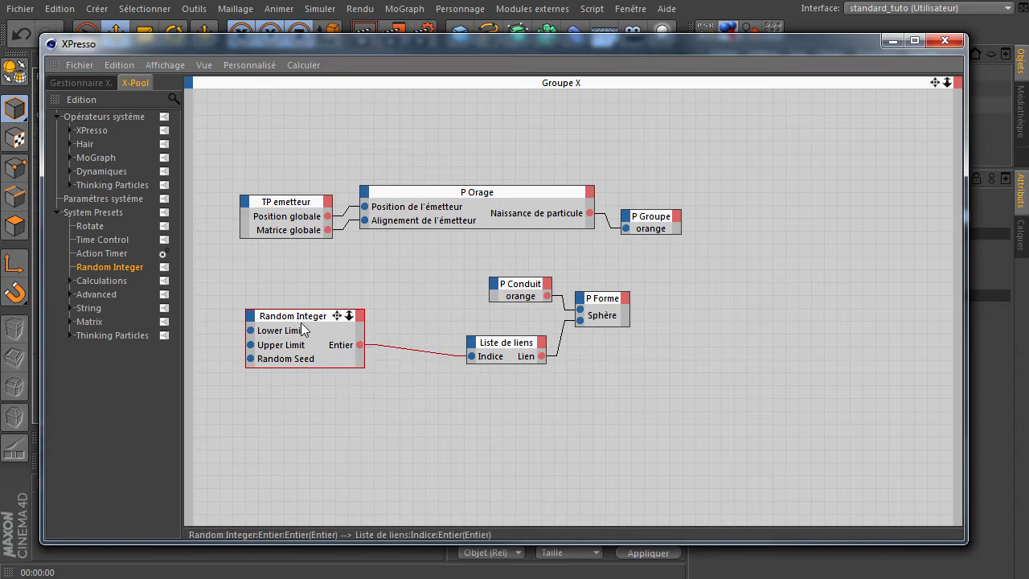
# - Move the Random Integer node closer to Liste de liens and set its Upper Limit to 1 to cover the Sphère and Cube entries
pyautogui.moveTo(686, 56); pyautogui.dragTo(377, 66)
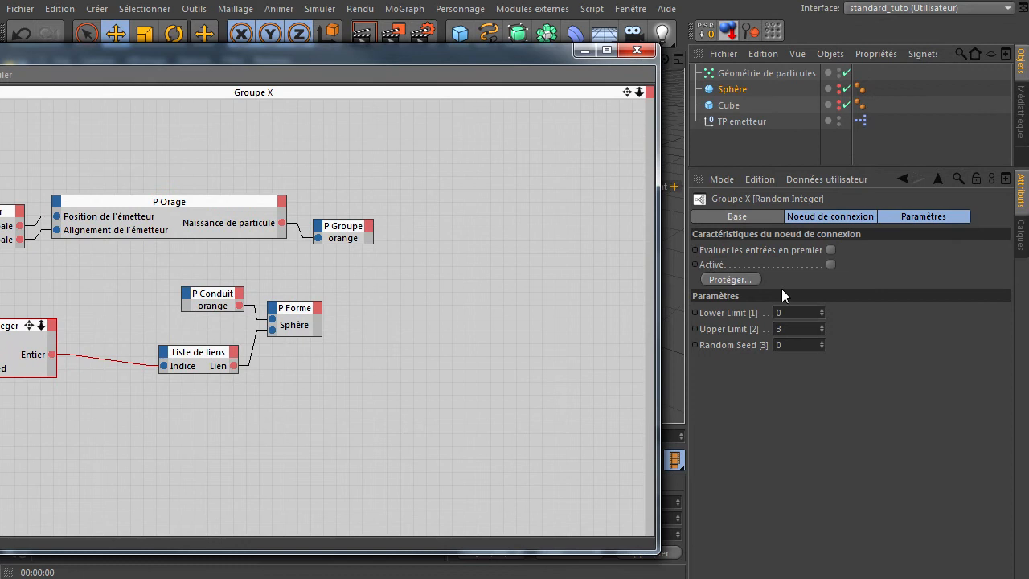
pyautogui.click(797, 312)
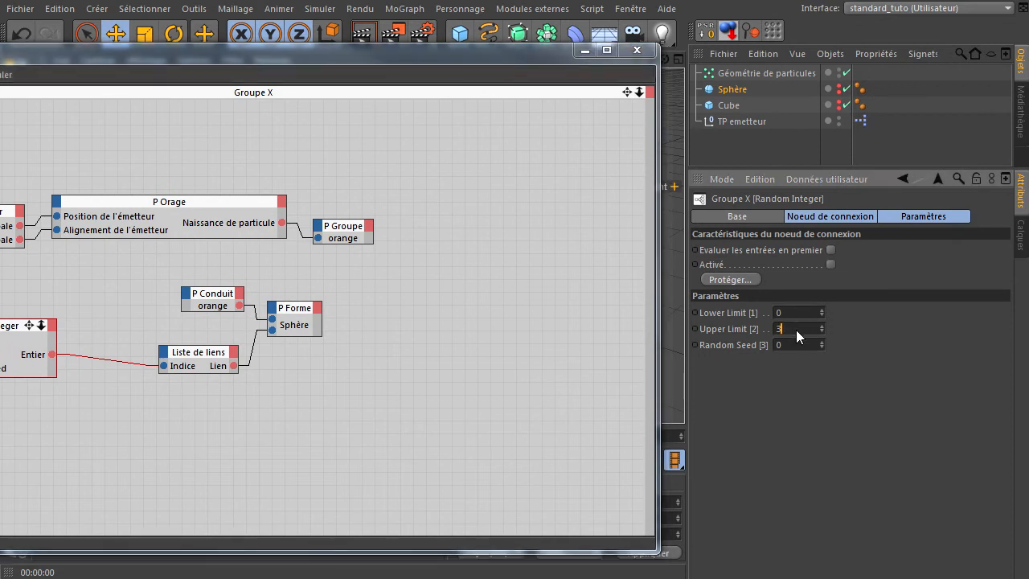
pyautogui.click(299, 319)
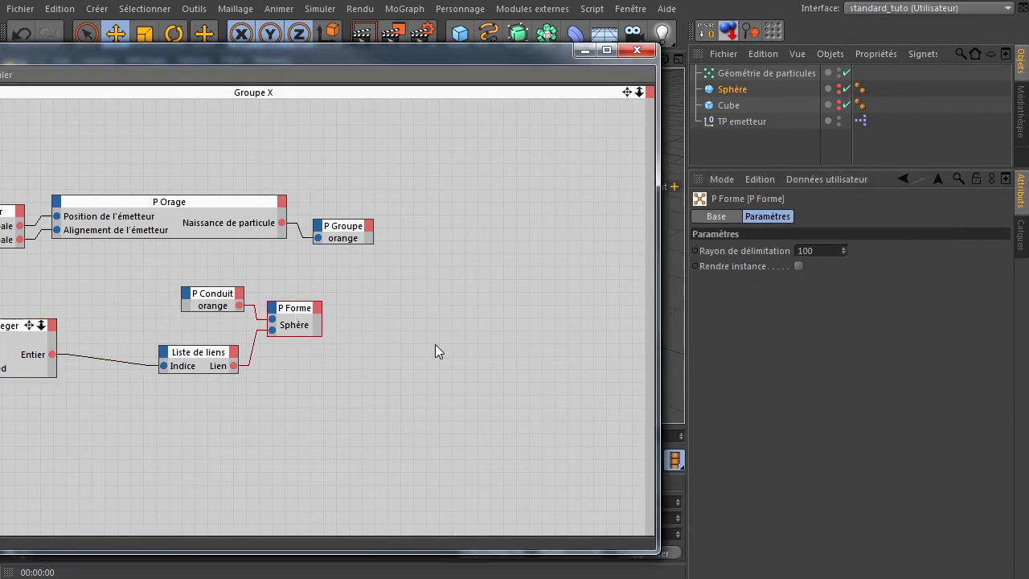
pyautogui.click(199, 356)
pyautogui.click(790, 256)
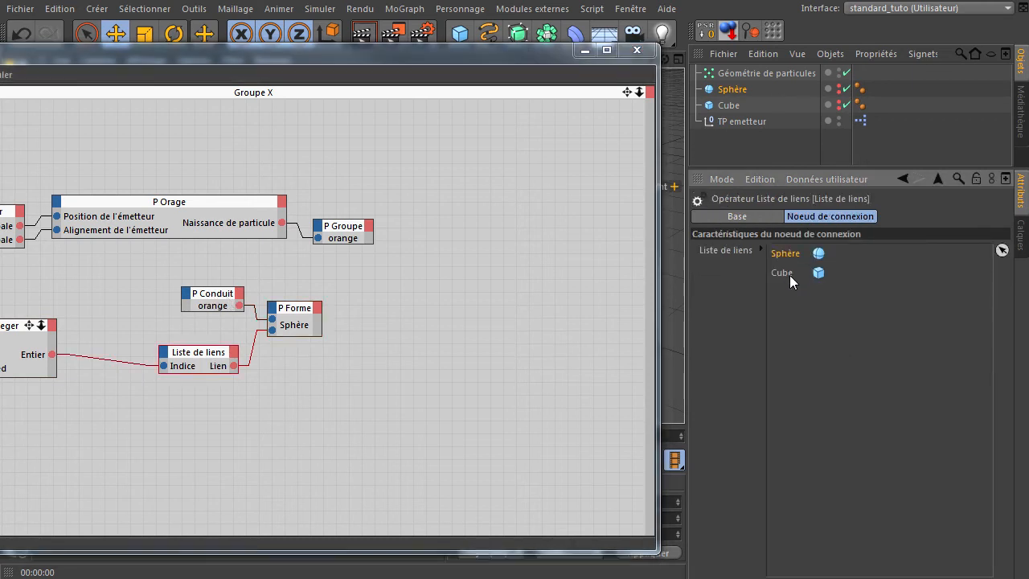
pyautogui.click(785, 276)
pyautogui.moveTo(219, 61); pyautogui.dragTo(521, 67)
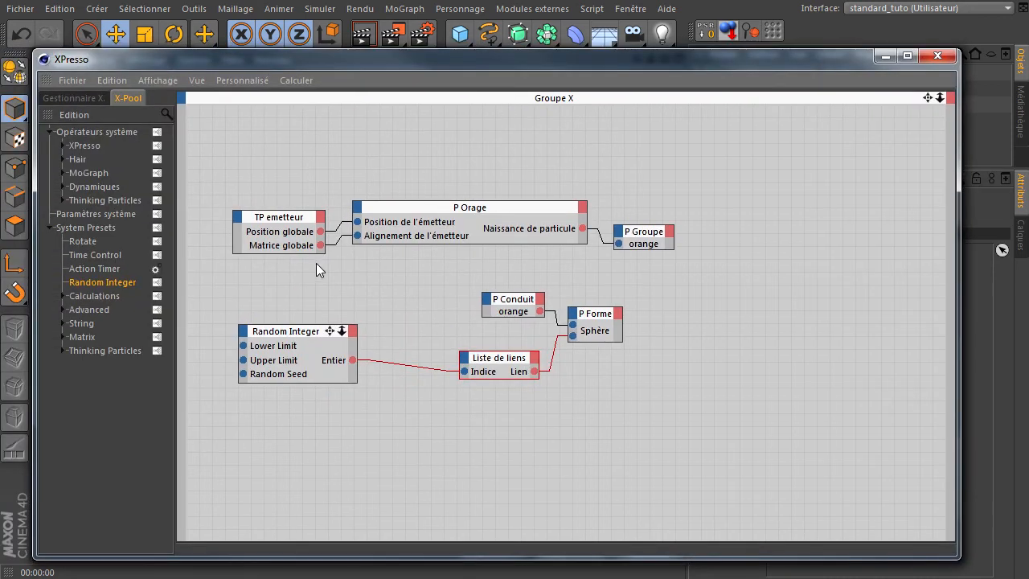
pyautogui.click(286, 336)
pyautogui.moveTo(295, 338); pyautogui.dragTo(364, 341)
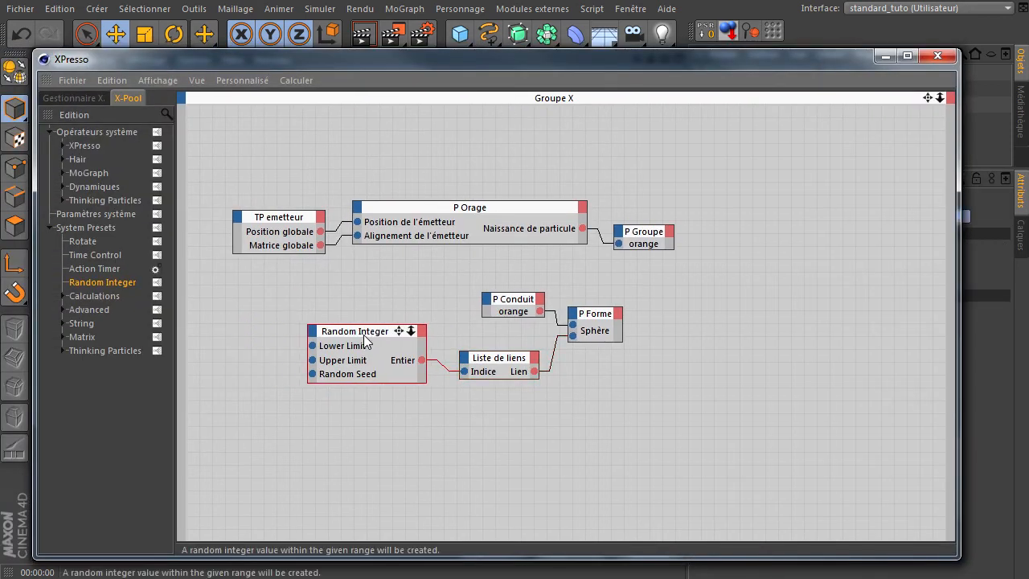
pyautogui.moveTo(569, 58); pyautogui.dragTo(250, 54)
pyautogui.click(787, 314)
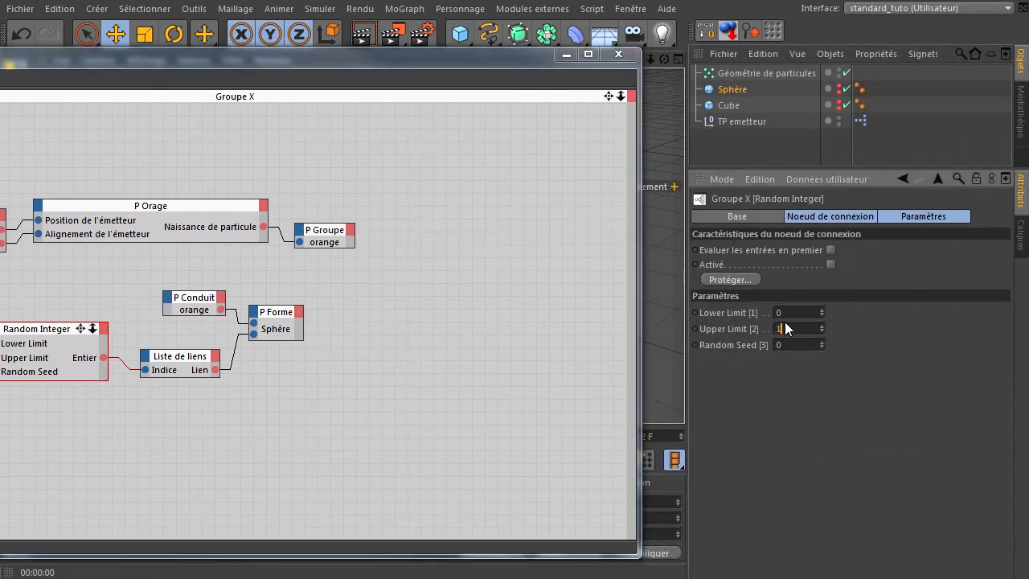
pyautogui.click(749, 451)
# - Clear the XPresso window off the viewport and play the particle animation from the first frame, stopping after about 50 frames
pyautogui.moveTo(502, 57); pyautogui.dragTo(1028, 563)
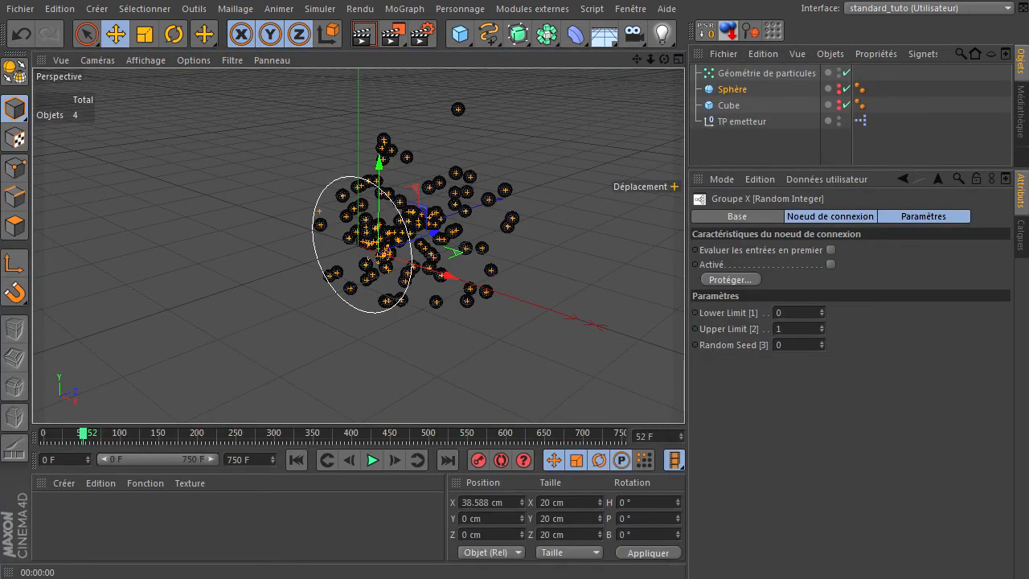
pyautogui.click(296, 462)
pyautogui.click(376, 462)
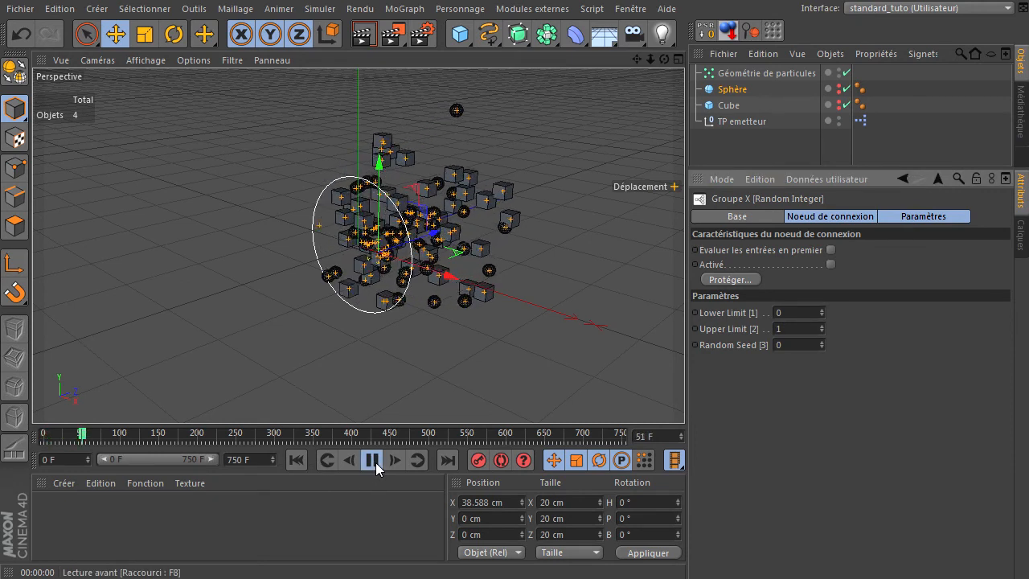
pyautogui.click(375, 462)
# - Shift the Random Integer node slightly away from Liste de liens and review the Sphère and Cube entries in the link list
pyautogui.moveTo(1027, 201); pyautogui.dragTo(494, 82)
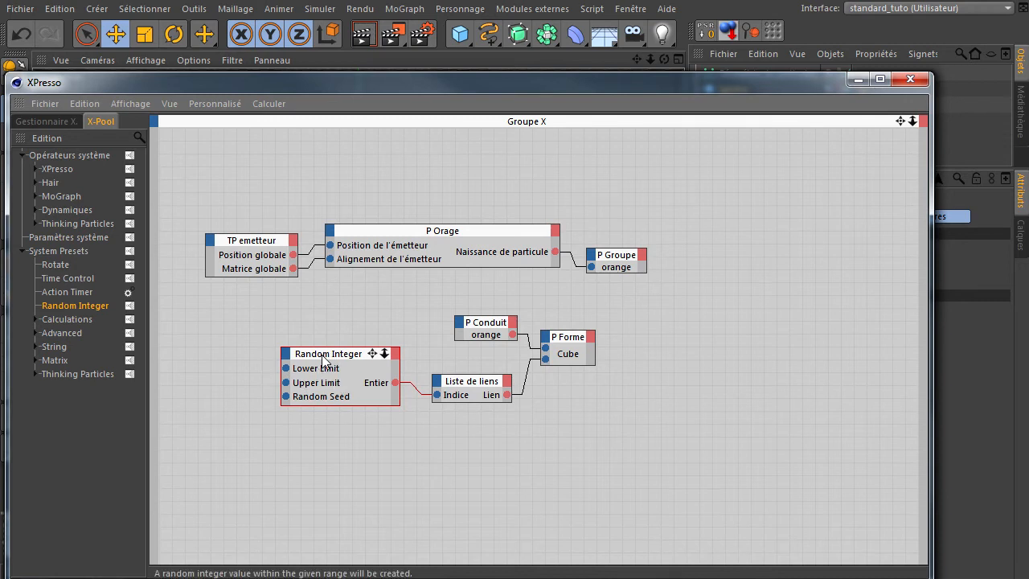
pyautogui.moveTo(327, 355); pyautogui.dragTo(305, 354)
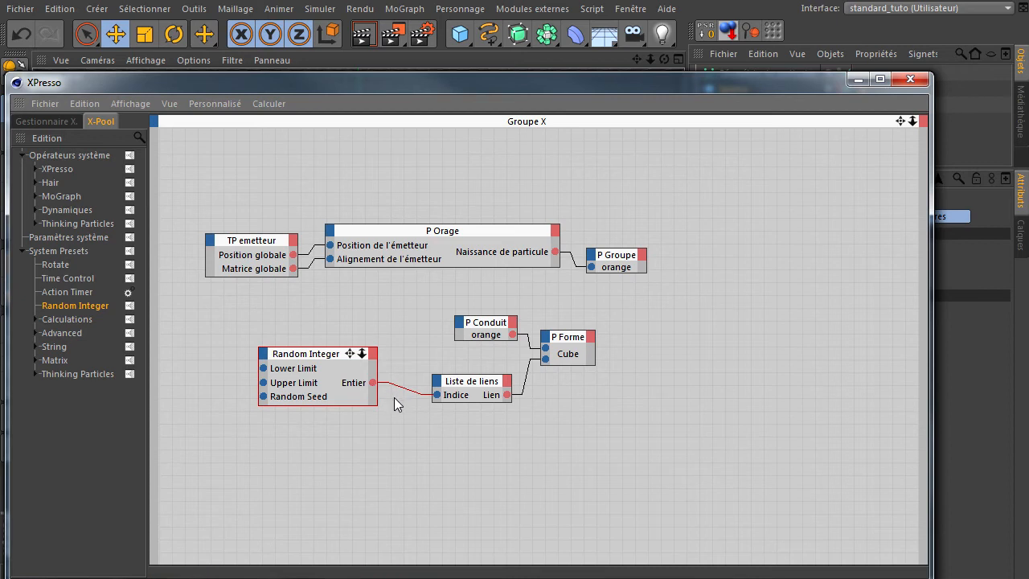
pyautogui.click(455, 384)
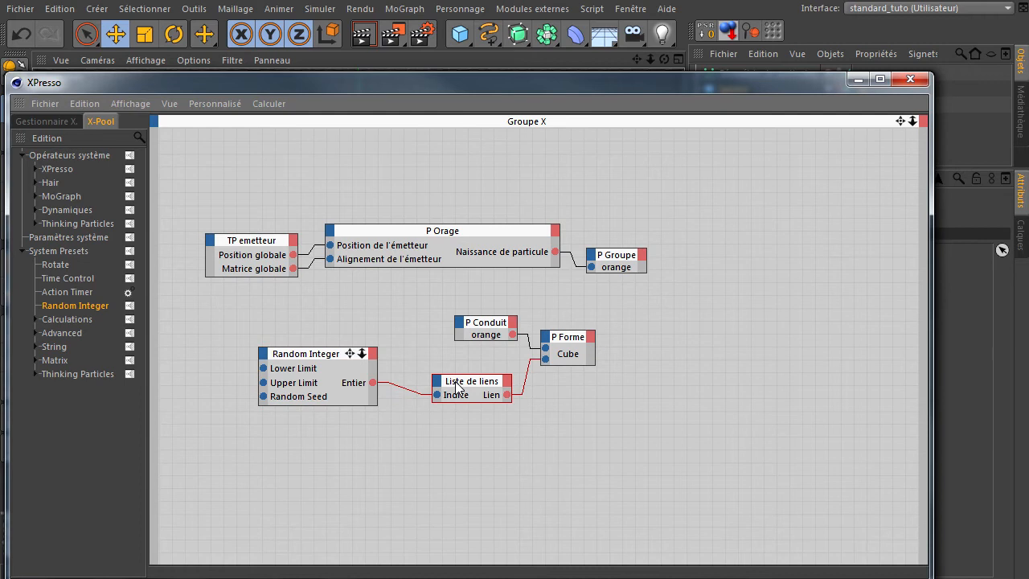
pyautogui.moveTo(556, 83); pyautogui.dragTo(362, 93)
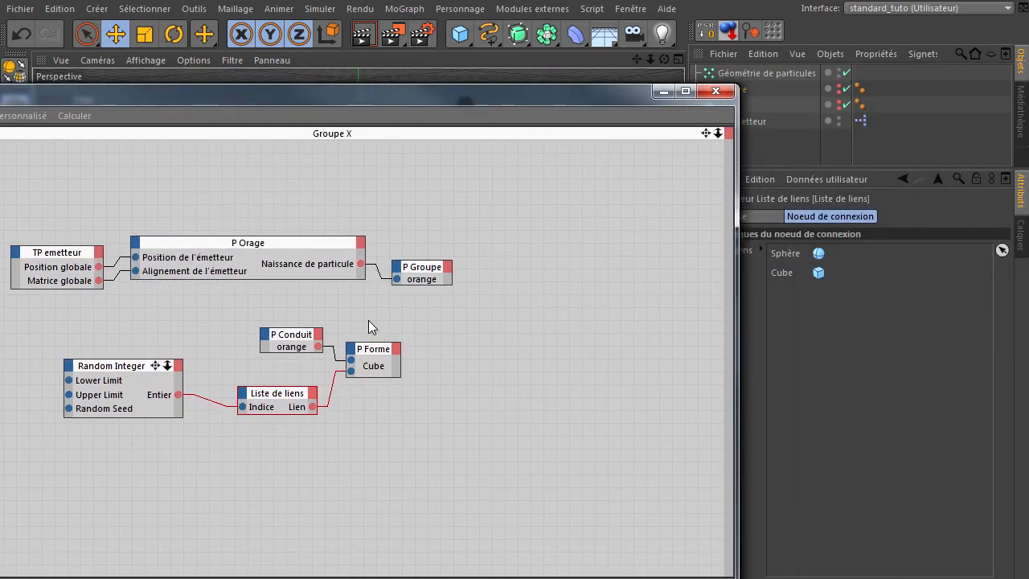
pyautogui.click(792, 255)
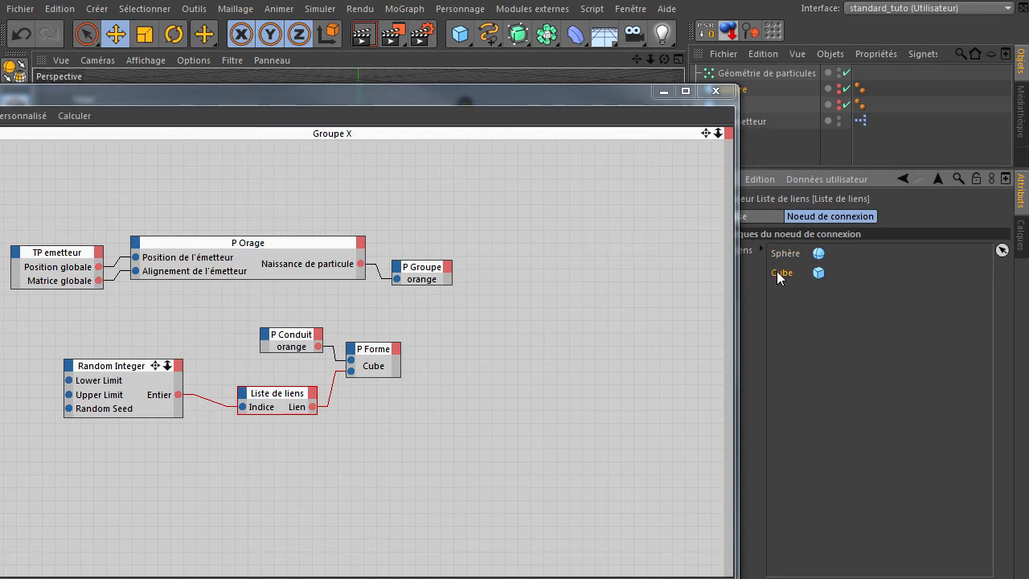
pyautogui.moveTo(395, 94); pyautogui.dragTo(1028, 161)
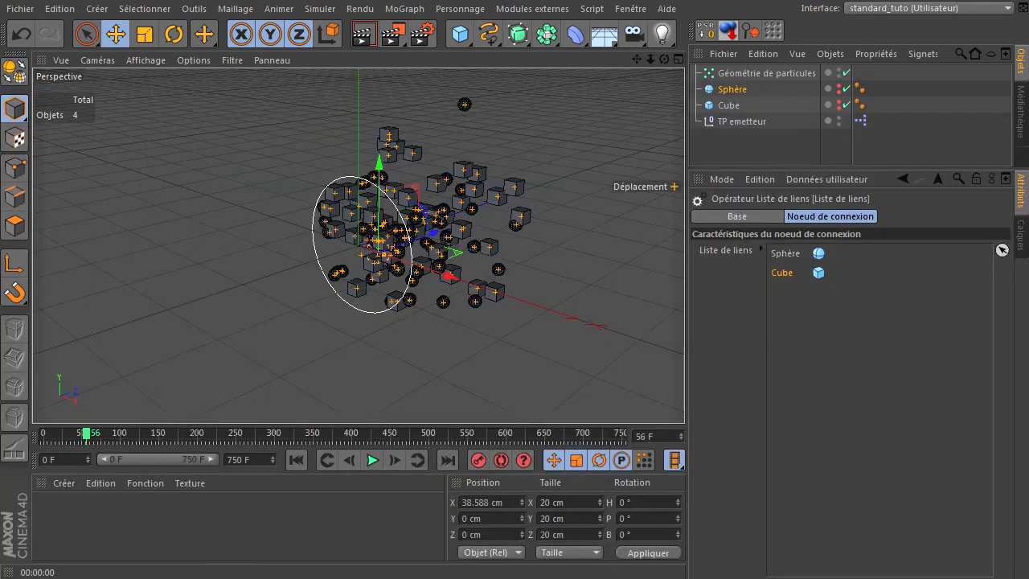
# - Add a Pyramide primitive to the scene and set its size to 20 cm on all three axes
pyautogui.click(458, 35)
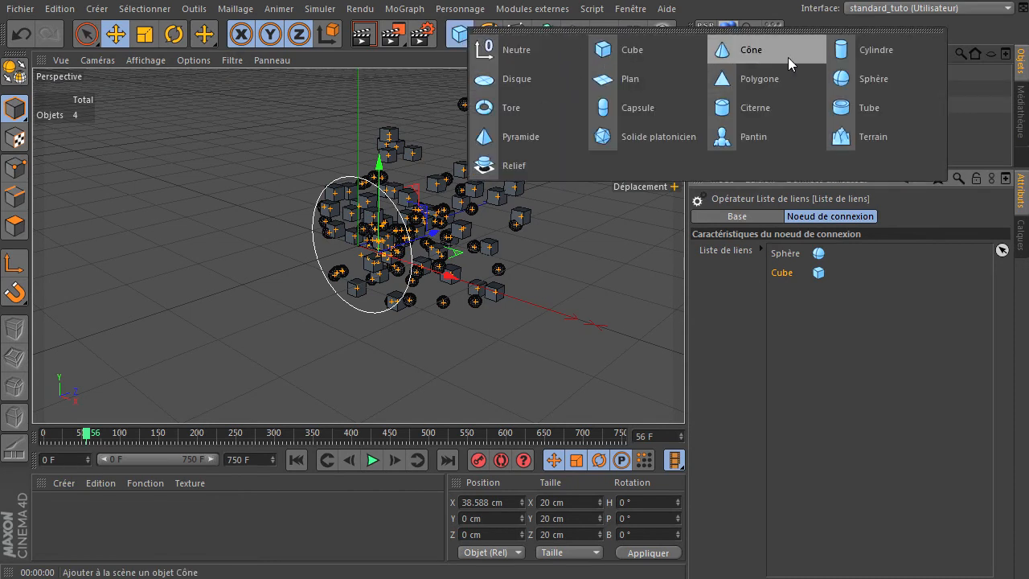
pyautogui.click(514, 136)
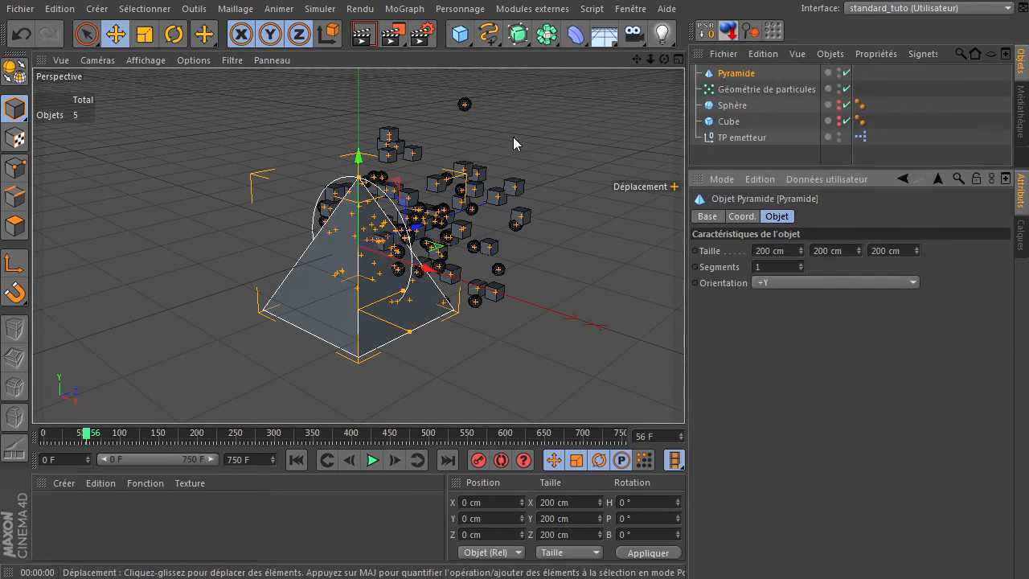
pyautogui.click(794, 251)
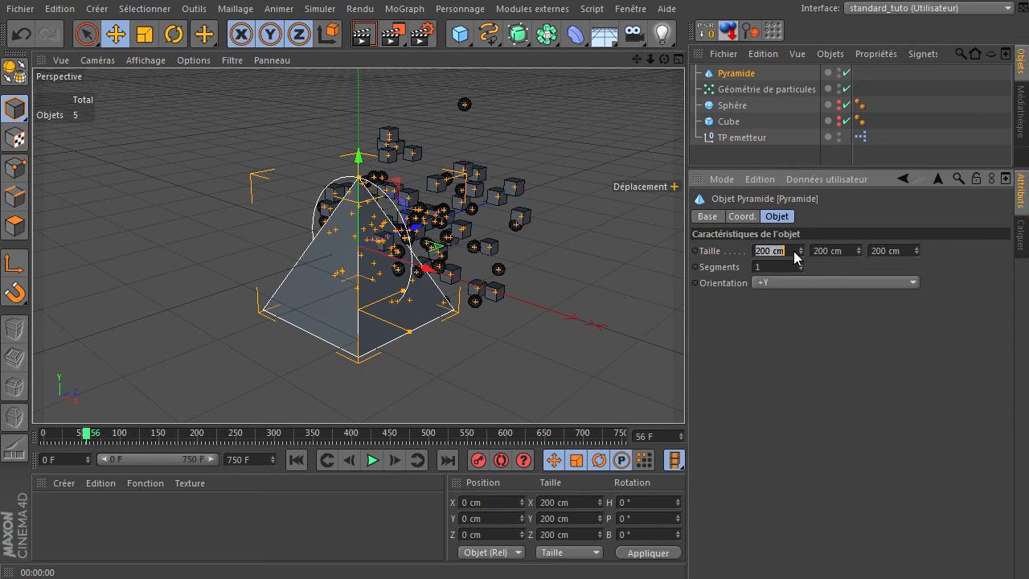
pyautogui.write('20')
pyautogui.click(852, 249)
pyautogui.write('20')
pyautogui.click(902, 251)
pyautogui.write('20')
pyautogui.press('Return')
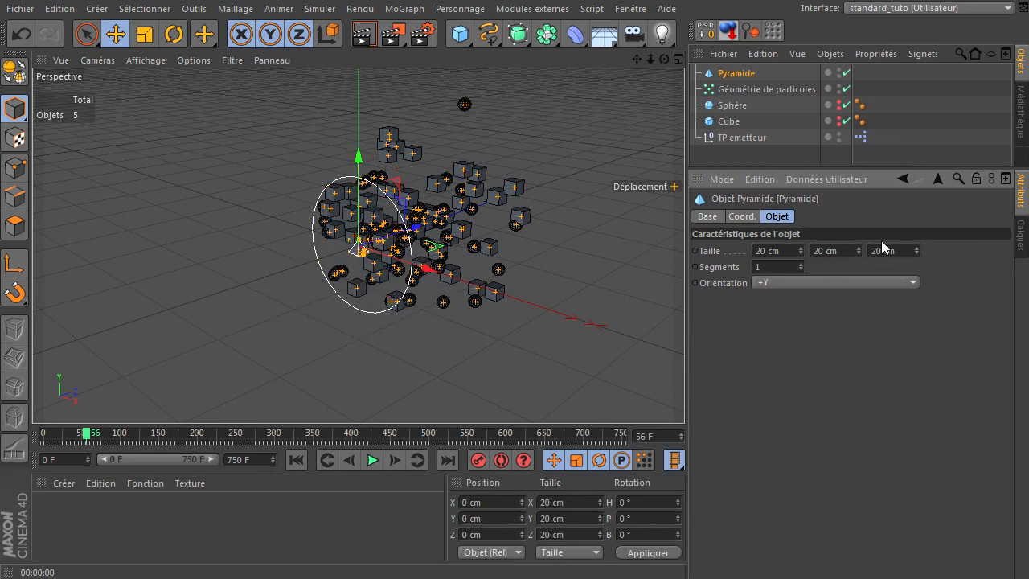
# - Add the Pyramide object to the Liste de liens node as the third entry, after Sphère and Cube
pyautogui.moveTo(1028, 120); pyautogui.dragTo(7, 126)
pyautogui.click(309, 425)
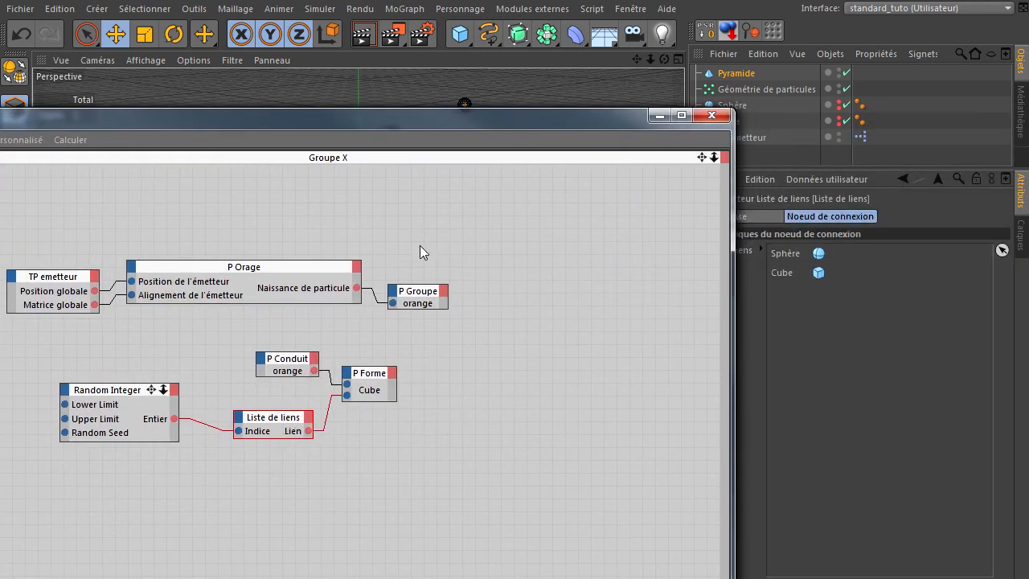
pyautogui.moveTo(503, 120); pyautogui.dragTo(390, 128)
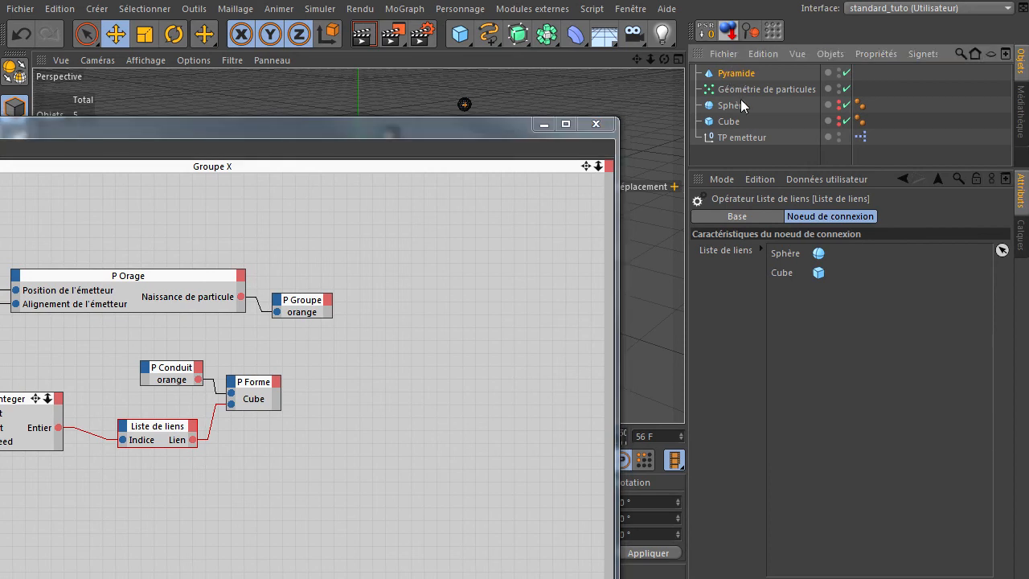
pyautogui.moveTo(735, 74); pyautogui.dragTo(839, 326)
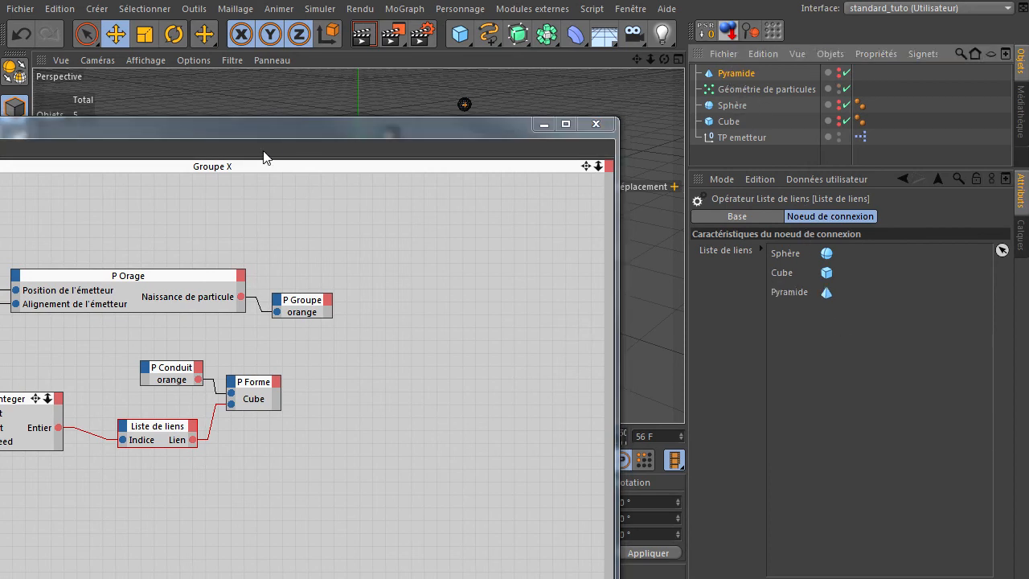
# - Set the Random Integer node's Upper Limit to 2 to cover the three linked shapes
pyautogui.moveTo(277, 138); pyautogui.dragTo(706, 112)
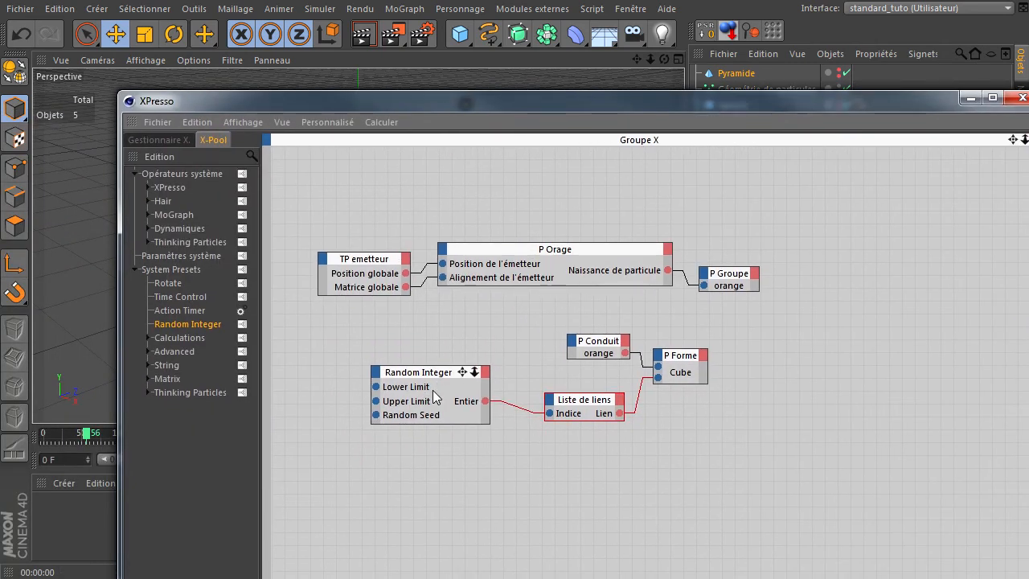
pyautogui.click(449, 380)
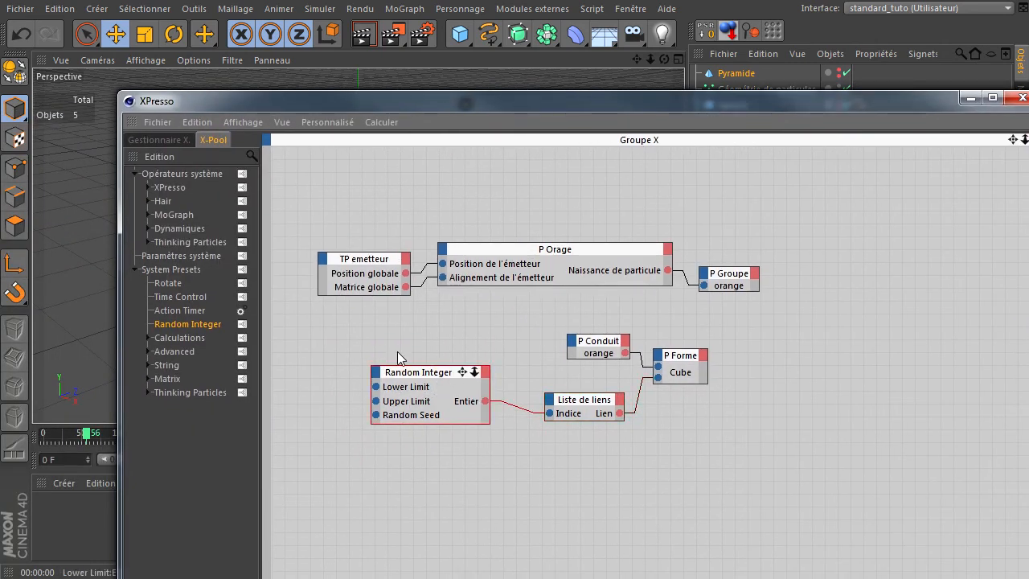
pyautogui.moveTo(617, 112); pyautogui.dragTo(51, 155)
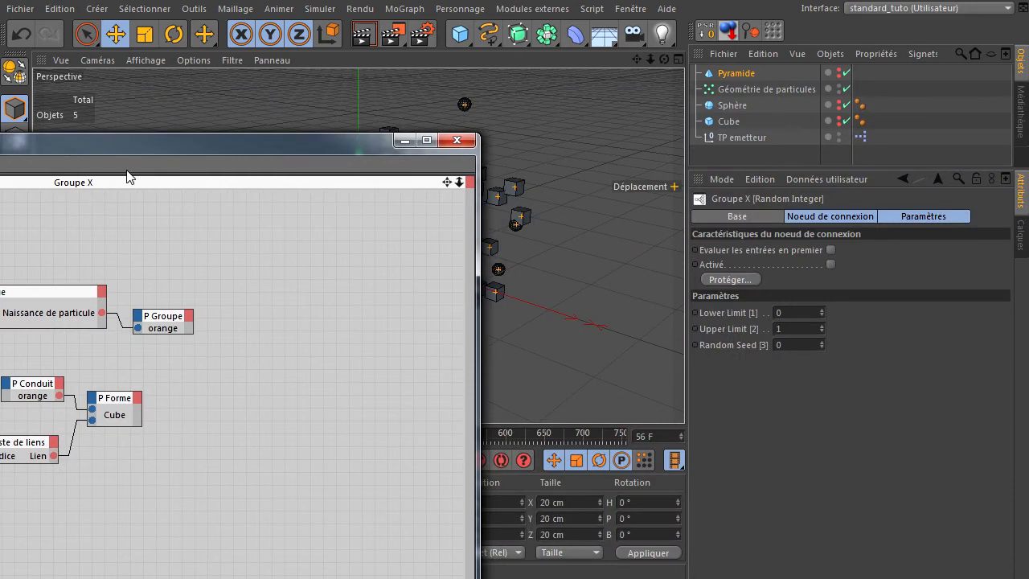
pyautogui.click(821, 325)
# - Review the Sphère, Cube and Pyramide entries in the Liste de liens node
pyautogui.moveTo(231, 144); pyautogui.dragTo(496, 82)
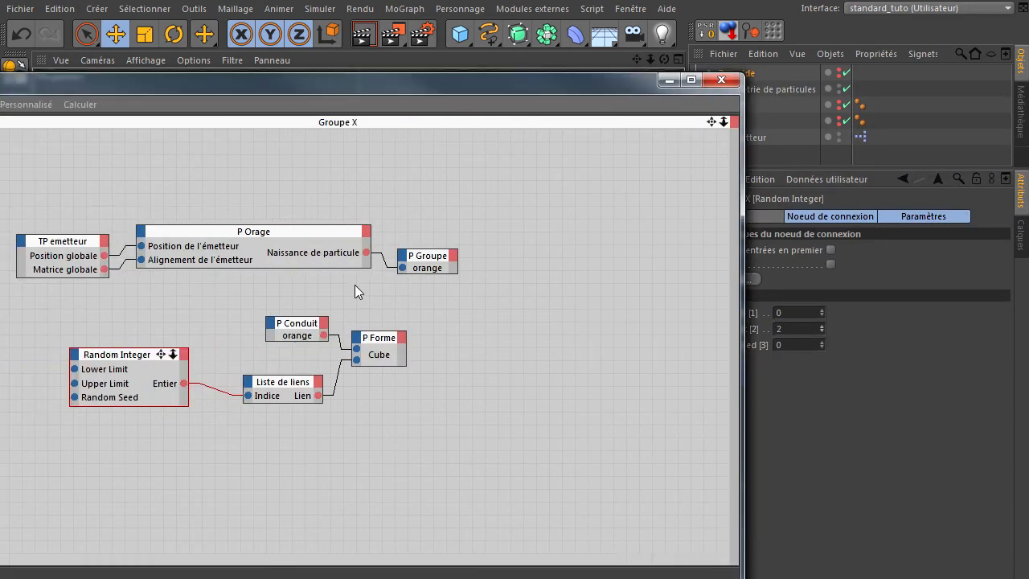
pyautogui.click(271, 392)
pyautogui.click(780, 253)
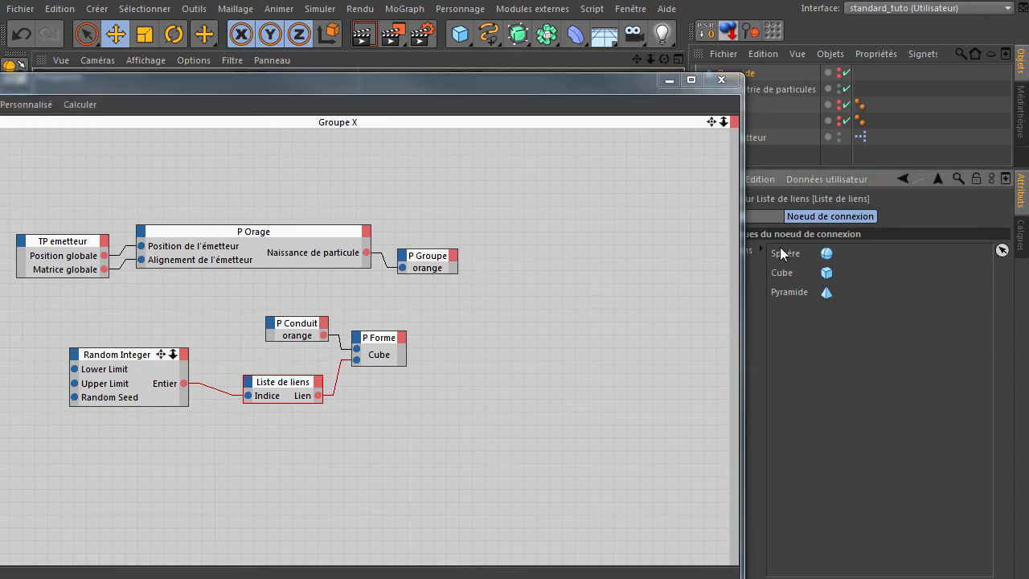
pyautogui.click(786, 272)
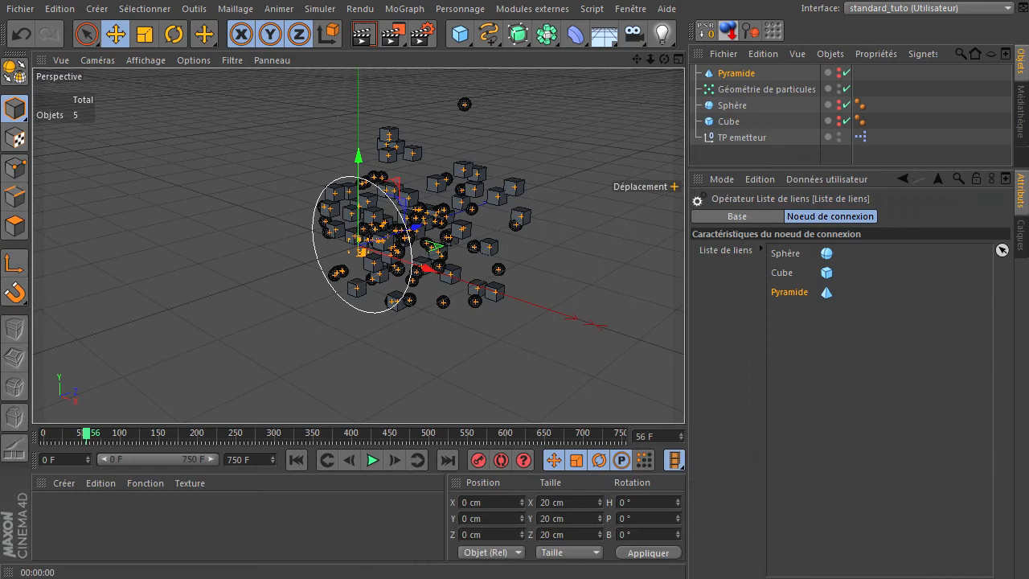
# - Play the particle animation from the first frame and stop it at about frame 60
pyautogui.click(297, 460)
pyautogui.click(374, 459)
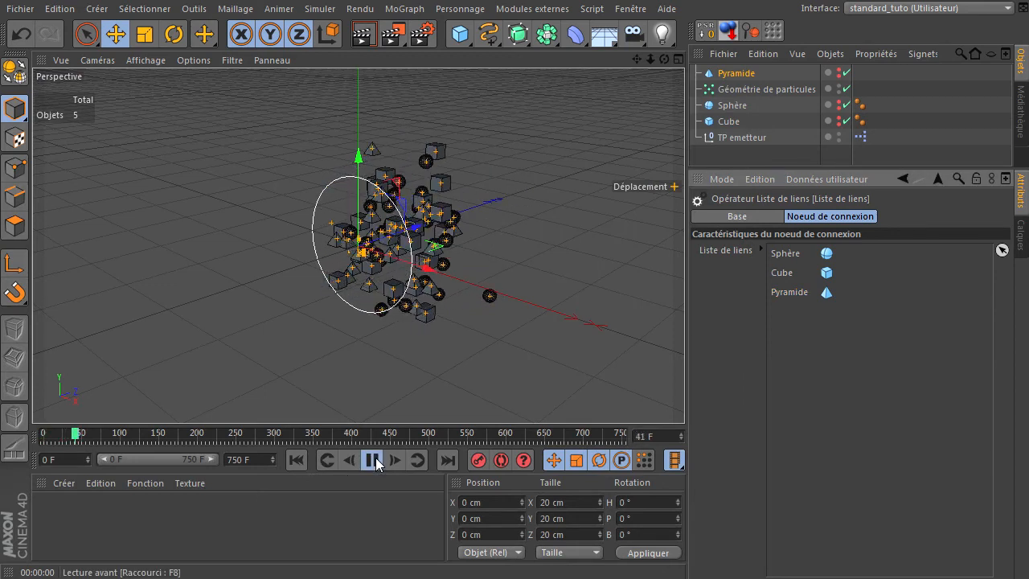
pyautogui.click(373, 459)
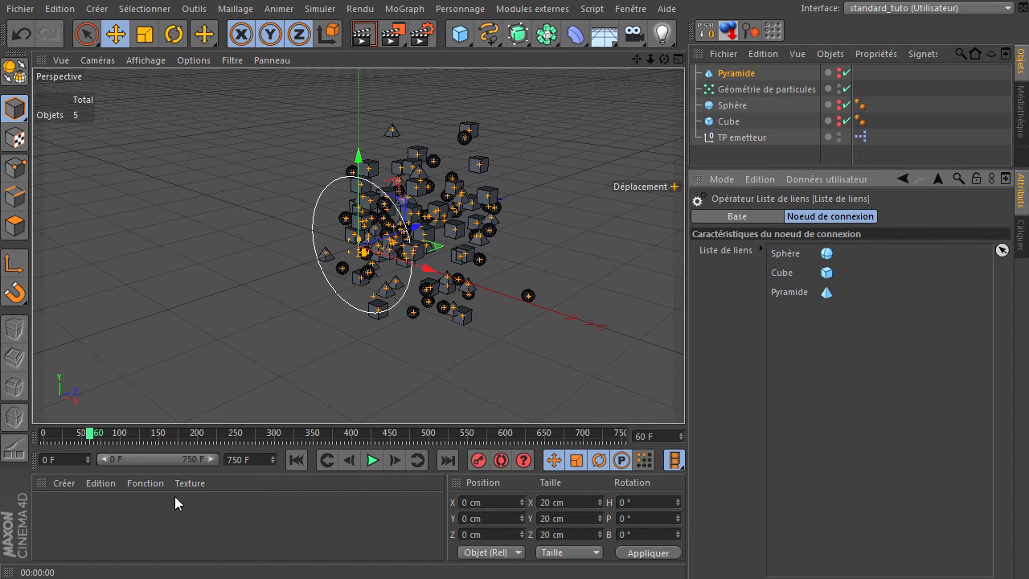
# - Create three new materials and apply Mat.2 to Pyramide, Mat.1 to Sphère and Mat to Cube
pyautogui.doubleClick(114, 515)
pyautogui.doubleClick(164, 530)
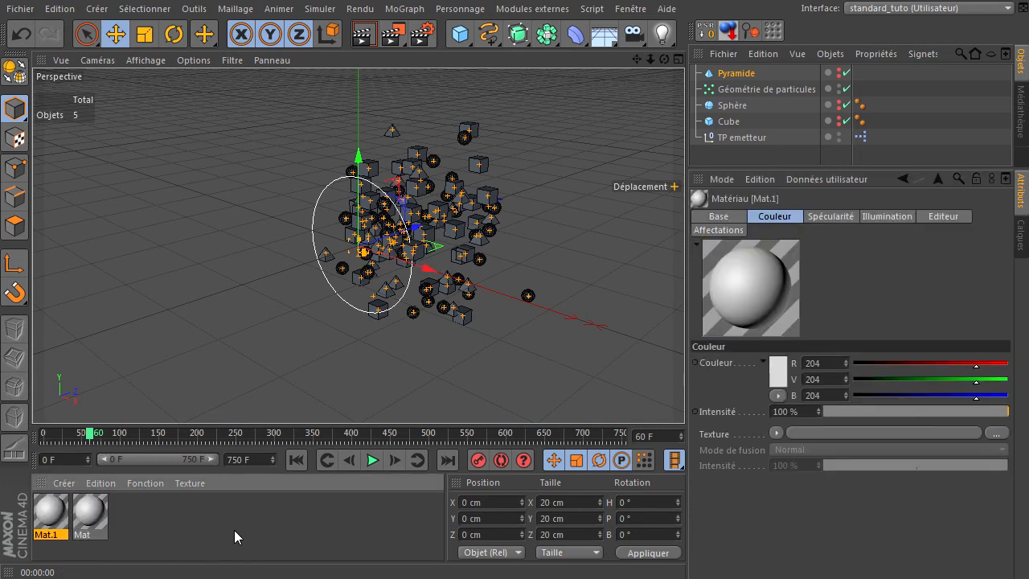
pyautogui.doubleClick(234, 529)
pyautogui.moveTo(51, 518); pyautogui.dragTo(748, 74)
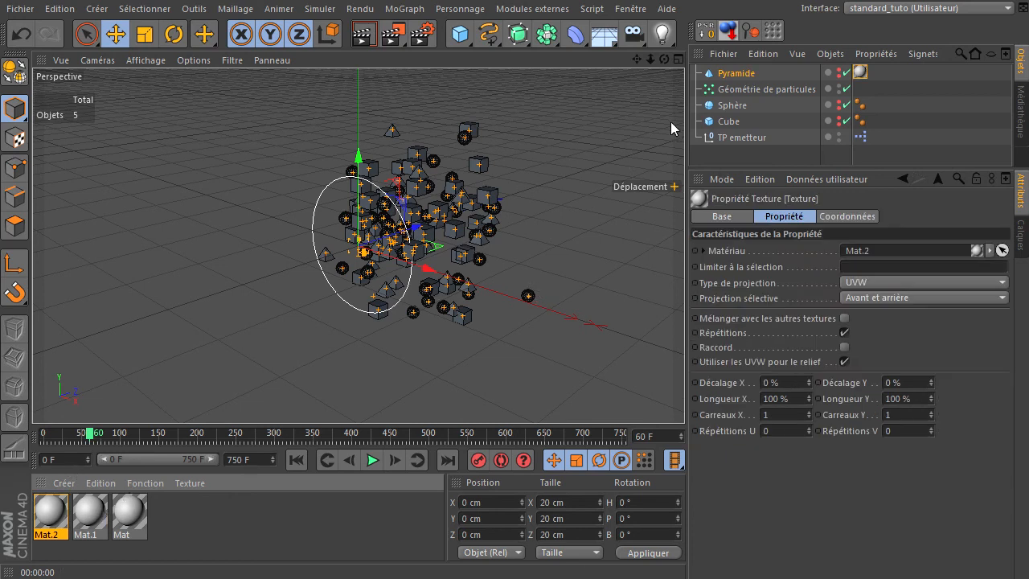
pyautogui.moveTo(733, 117); pyautogui.dragTo(720, 120)
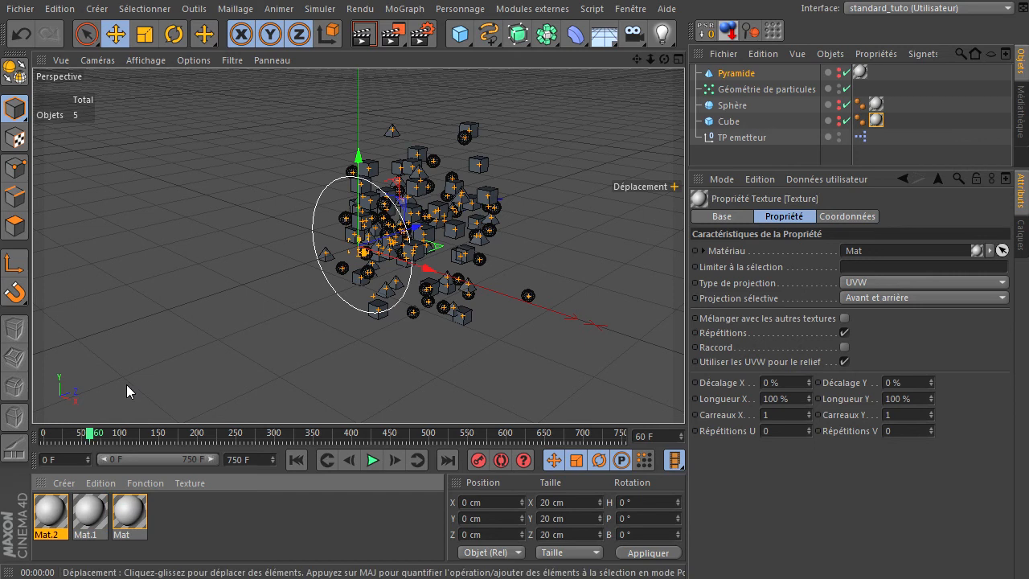
# - Set the colour of the Pyramide material Mat.2 to red with RGB 241, 46, 46
pyautogui.click(54, 516)
pyautogui.doubleClick(50, 515)
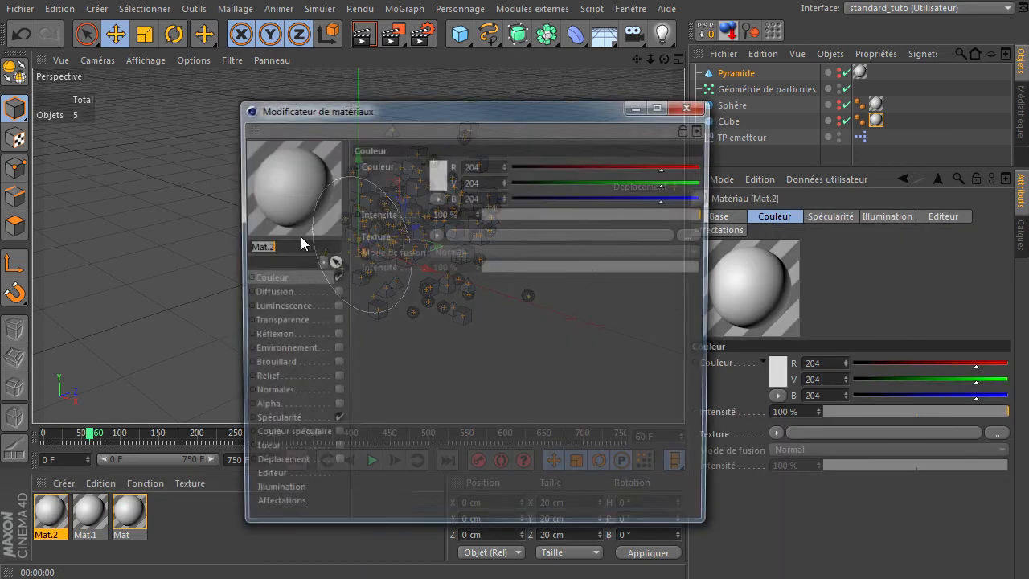
pyautogui.click(442, 171)
pyautogui.click(434, 121)
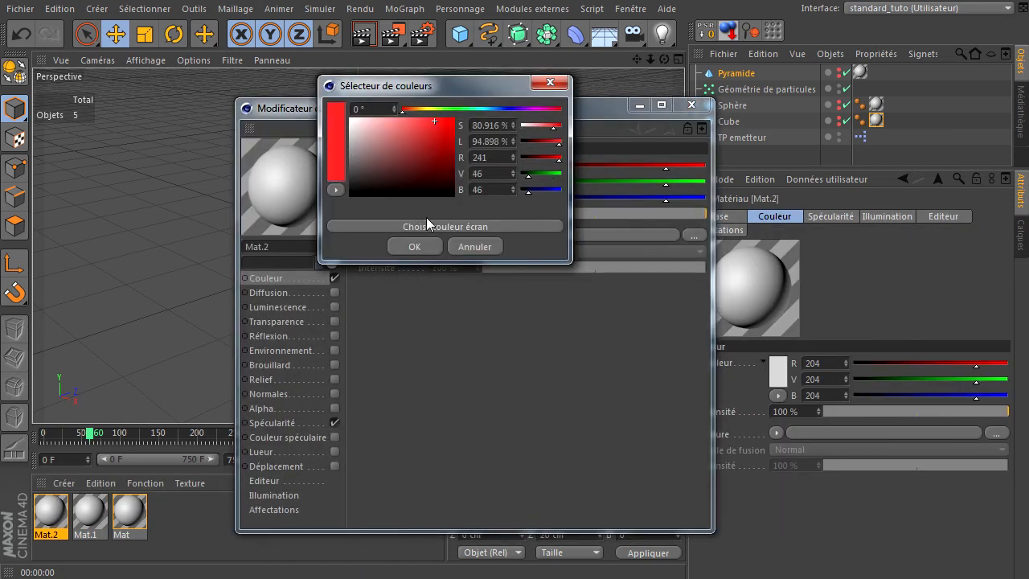
pyautogui.click(411, 247)
# - Set the colour of the Sphère material Mat.1 to blue with RGB 37, 75, 202
pyautogui.click(92, 507)
pyautogui.click(438, 176)
pyautogui.click(438, 180)
pyautogui.click(499, 116)
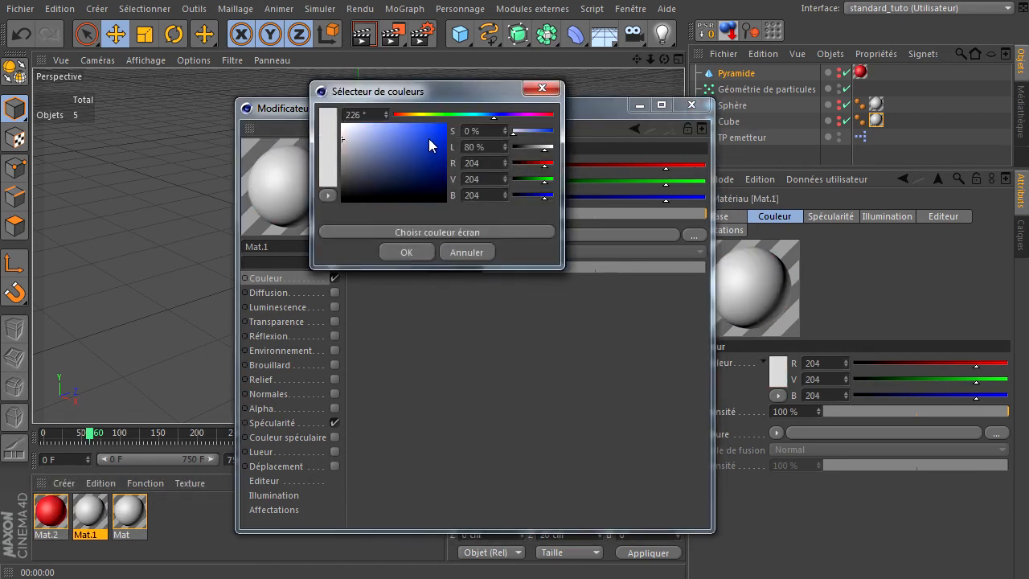
pyautogui.click(428, 139)
pyautogui.click(406, 251)
# - Set the colour of the Cube material Mat to green with RGB 55, 200, 15 and close the material editor
pyautogui.click(128, 511)
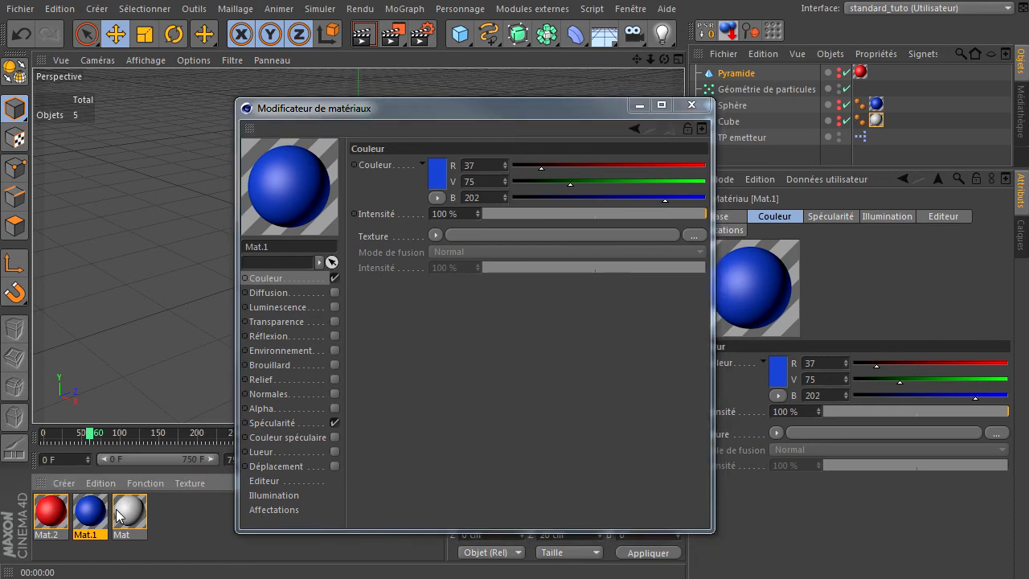
pyautogui.click(438, 177)
pyautogui.click(440, 115)
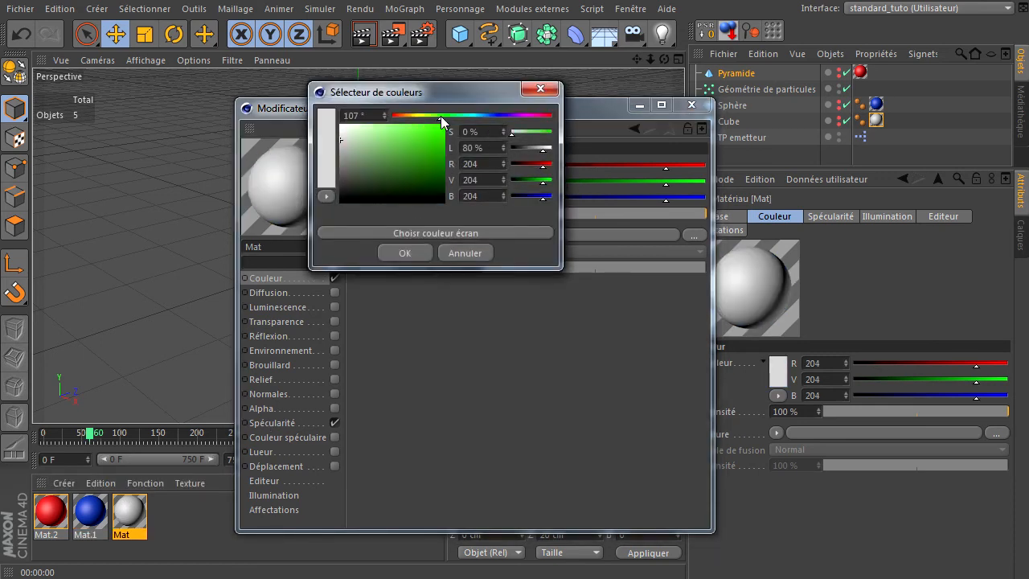
pyautogui.click(436, 142)
pyautogui.click(405, 252)
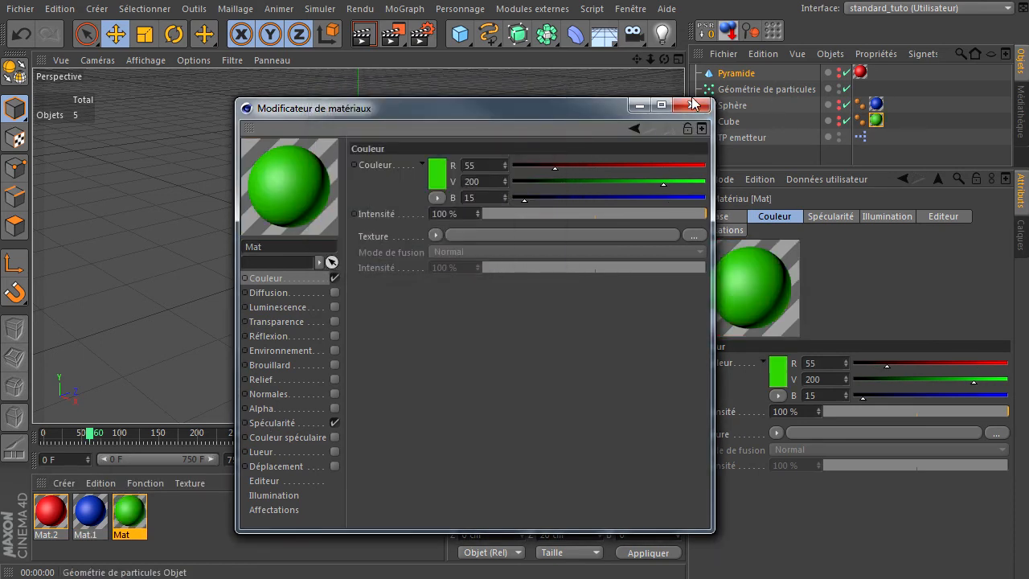
pyautogui.click(692, 105)
# - Play the coloured particles from the first frame to about frame 66 and render the active view
pyautogui.click(294, 462)
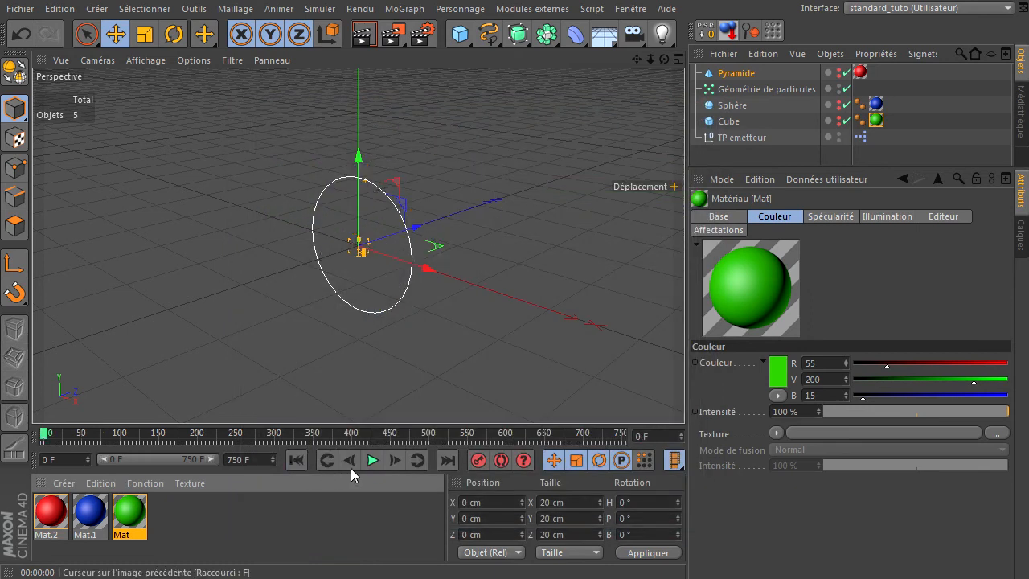
pyautogui.click(371, 459)
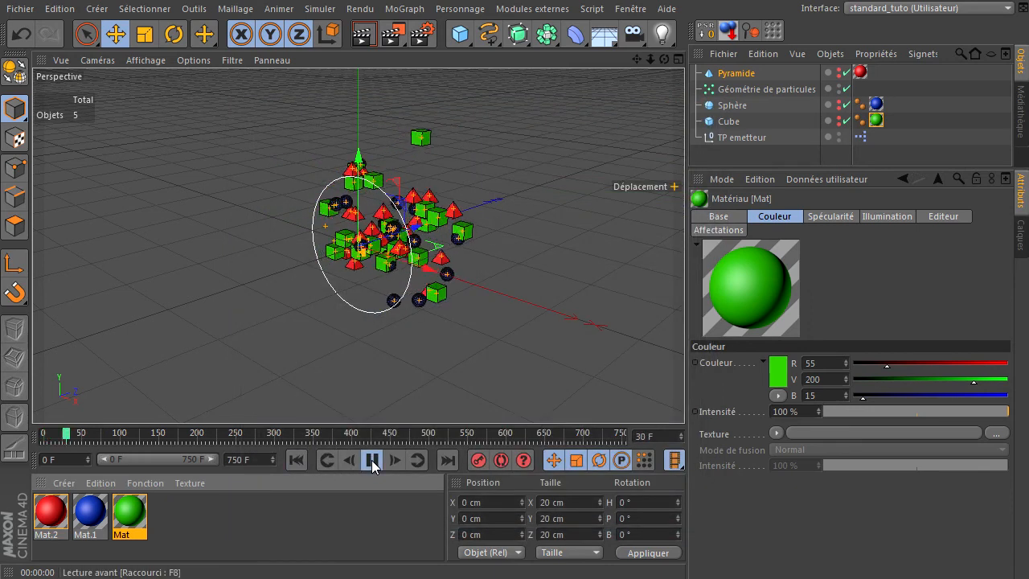
pyautogui.click(371, 459)
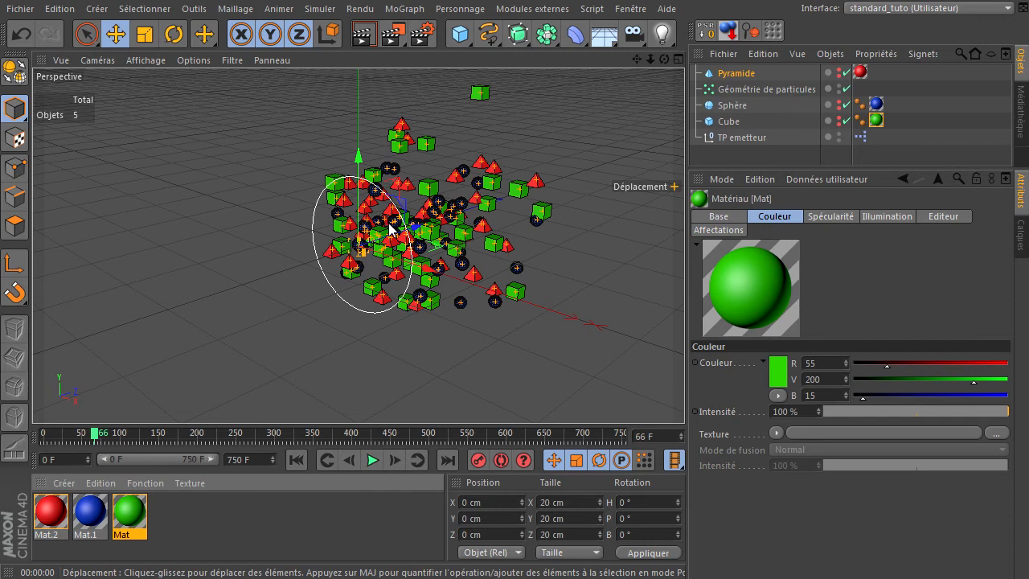
pyautogui.click(368, 38)
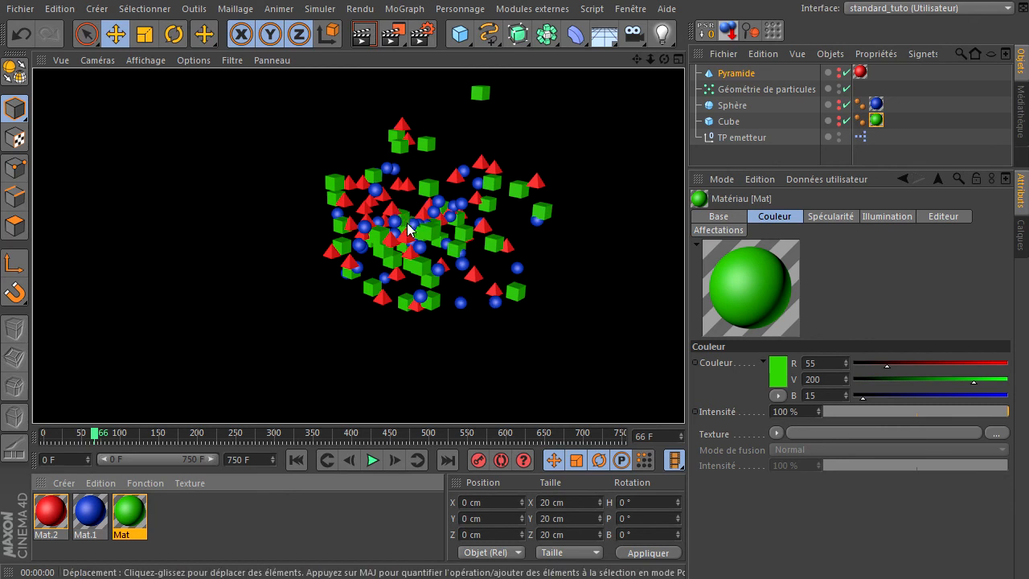
pyautogui.moveTo(665, 60); pyautogui.dragTo(684, 394)
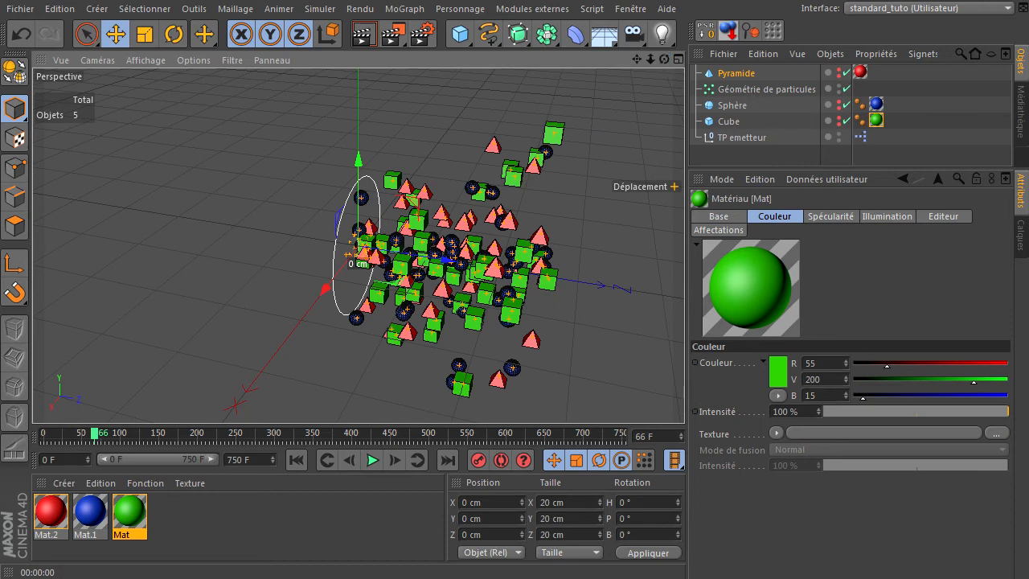
# - Reopen the TP emetteur XPresso, move Random Integer closer to Liste de liens, and review its limits and the linked shapes
pyautogui.doubleClick(860, 137)
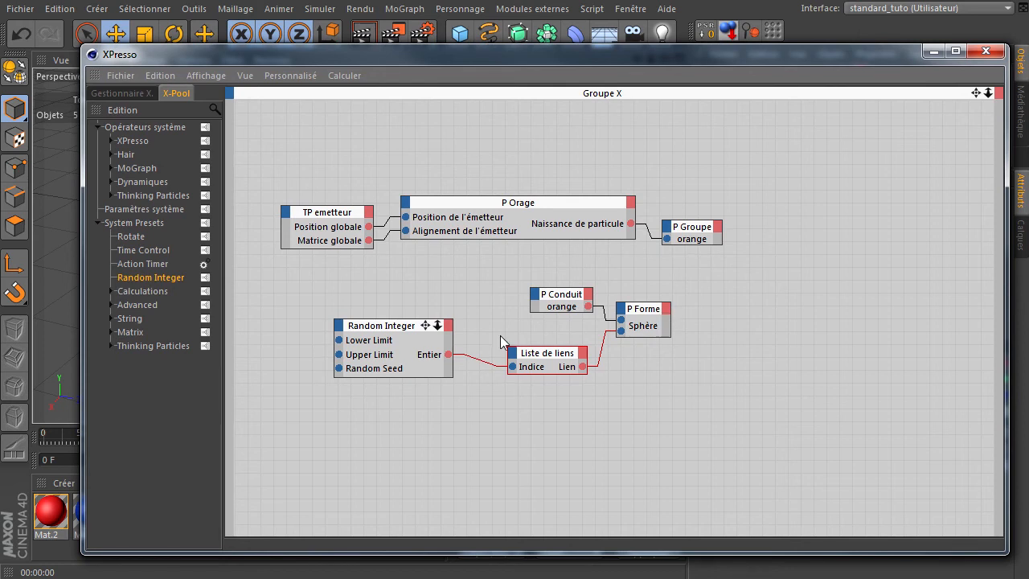
pyautogui.moveTo(385, 328); pyautogui.dragTo(363, 345)
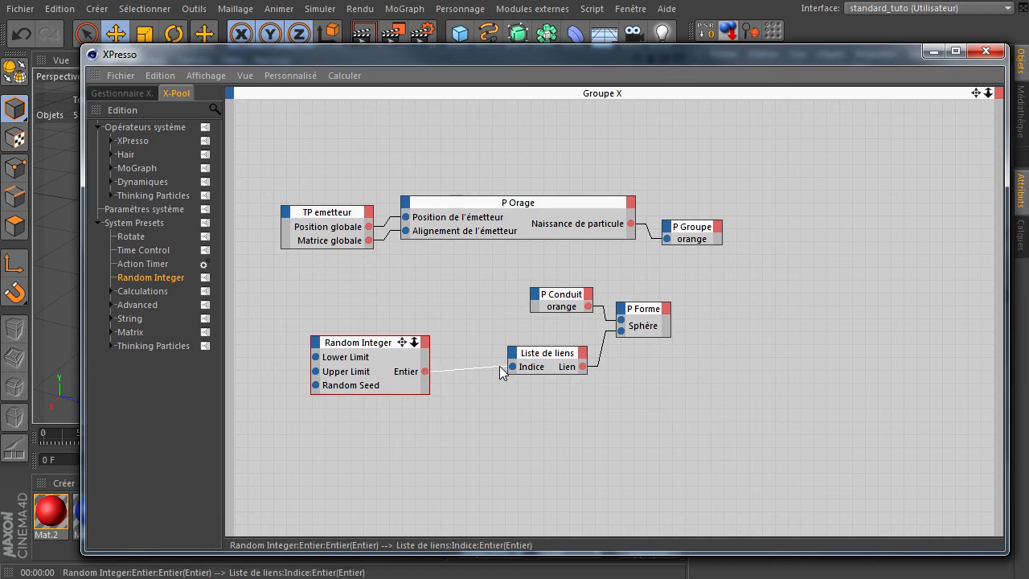
pyautogui.moveTo(482, 47); pyautogui.dragTo(180, 69)
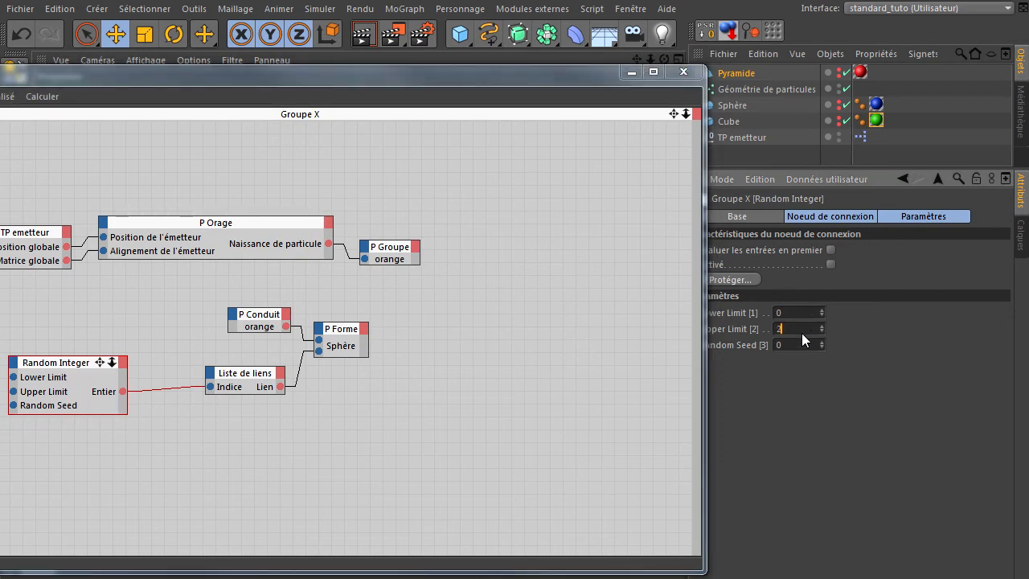
pyautogui.moveTo(61, 365); pyautogui.dragTo(102, 363)
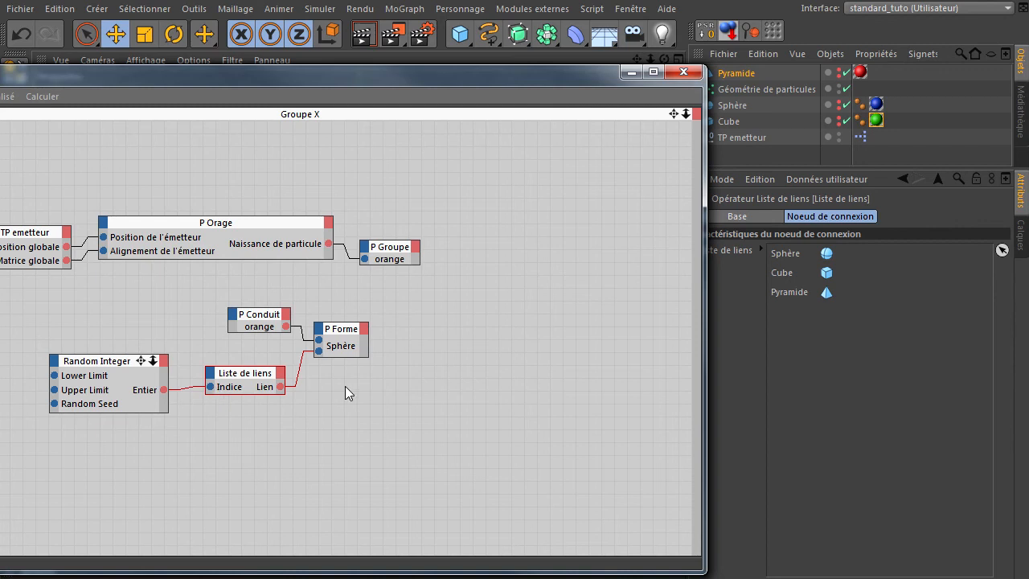
pyautogui.click(793, 255)
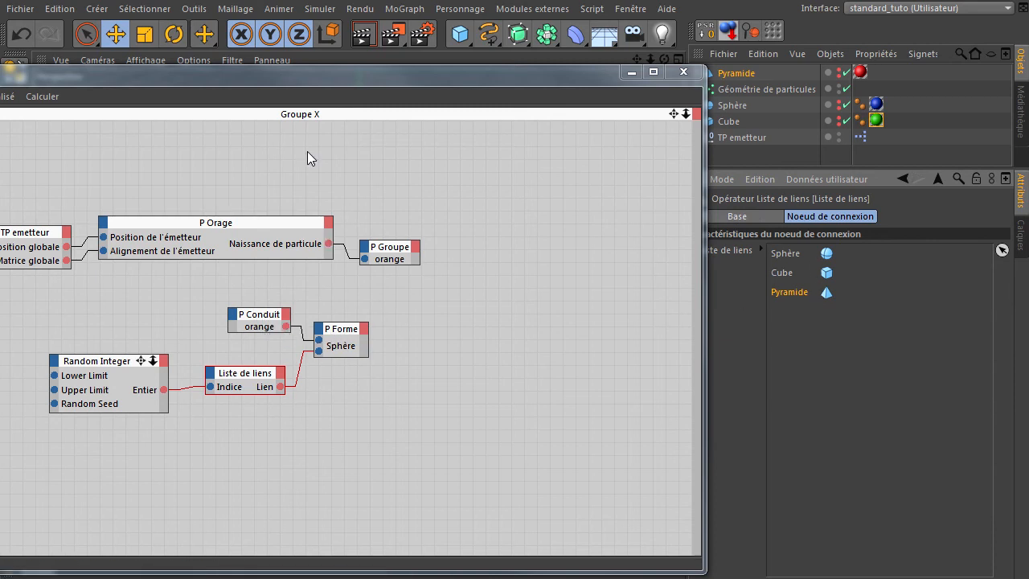
# - Examine the P Conduit and P Groupe nodes that use the orange particle group
pyautogui.moveTo(306, 78); pyautogui.dragTo(447, 105)
pyautogui.click(404, 344)
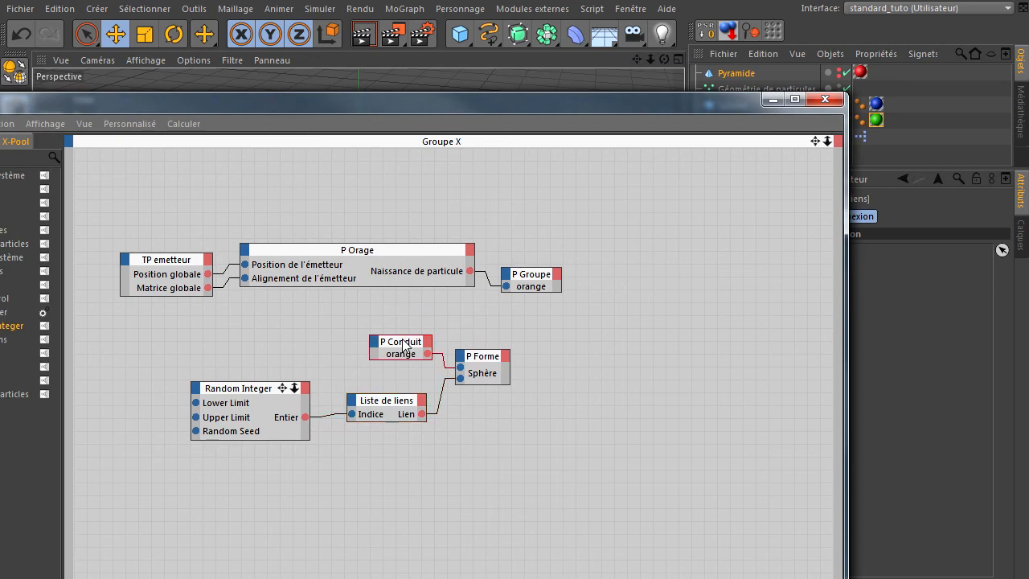
pyautogui.click(540, 283)
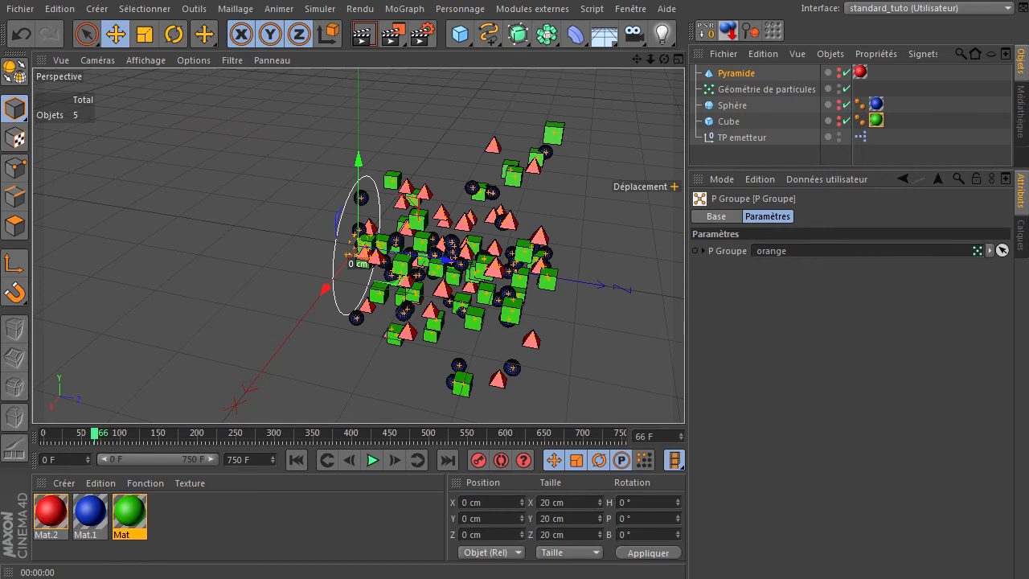
# - Replay the particle animation from the first frame and stop it at about frame 40
pyautogui.click(296, 459)
pyautogui.click(371, 460)
pyautogui.click(371, 463)
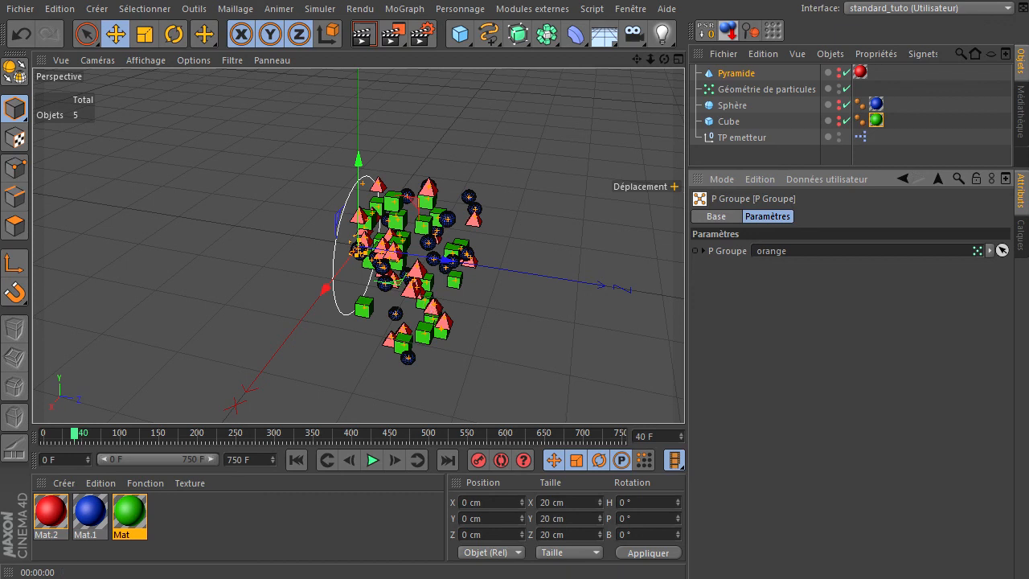
# - Bring back the XPresso window and display the Random Integer node's parameters
pyautogui.moveTo(1028, 151); pyautogui.dragTo(218, 57)
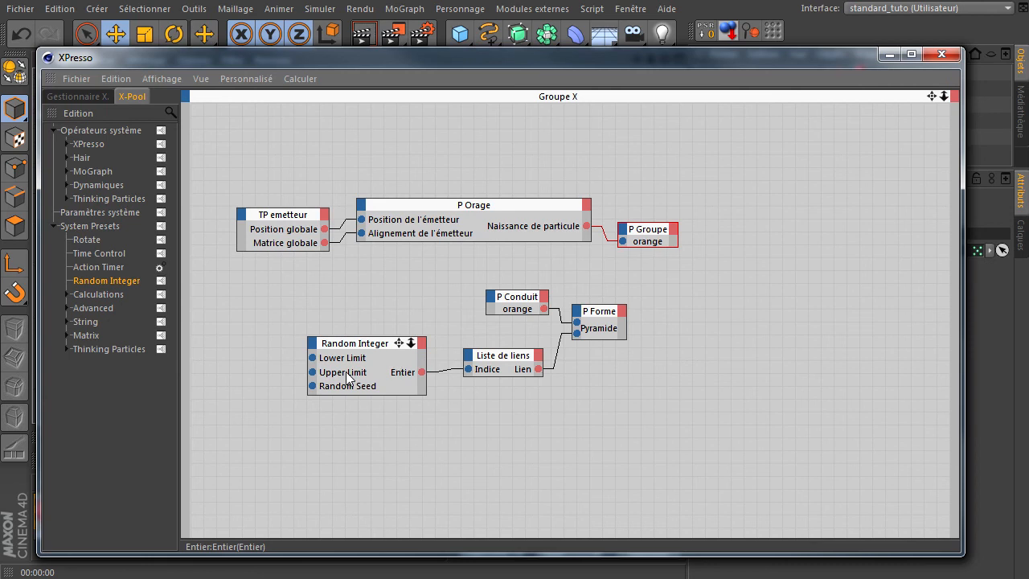
pyautogui.click(374, 349)
pyautogui.moveTo(588, 58); pyautogui.dragTo(309, 73)
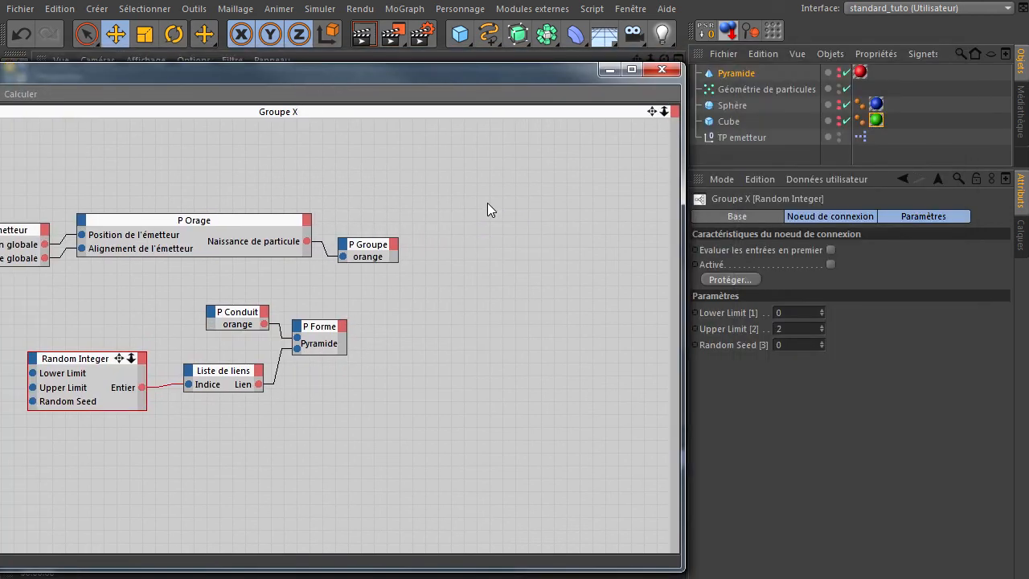
# - Compare the Random Integer node's Upper Limit with the order of the shapes linked in Liste de liens
pyautogui.doubleClick(790, 328)
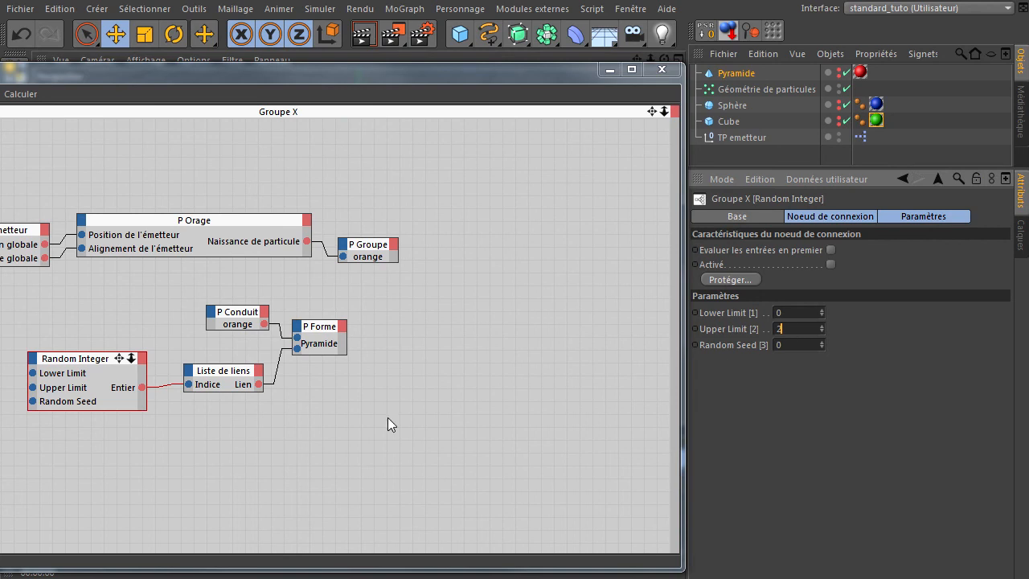
pyautogui.click(228, 385)
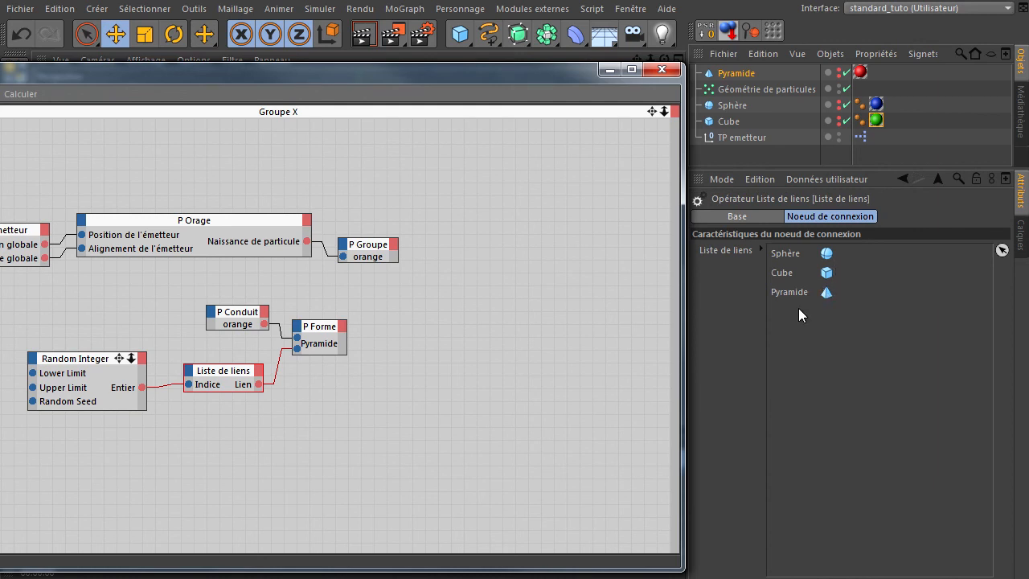
pyautogui.click(778, 253)
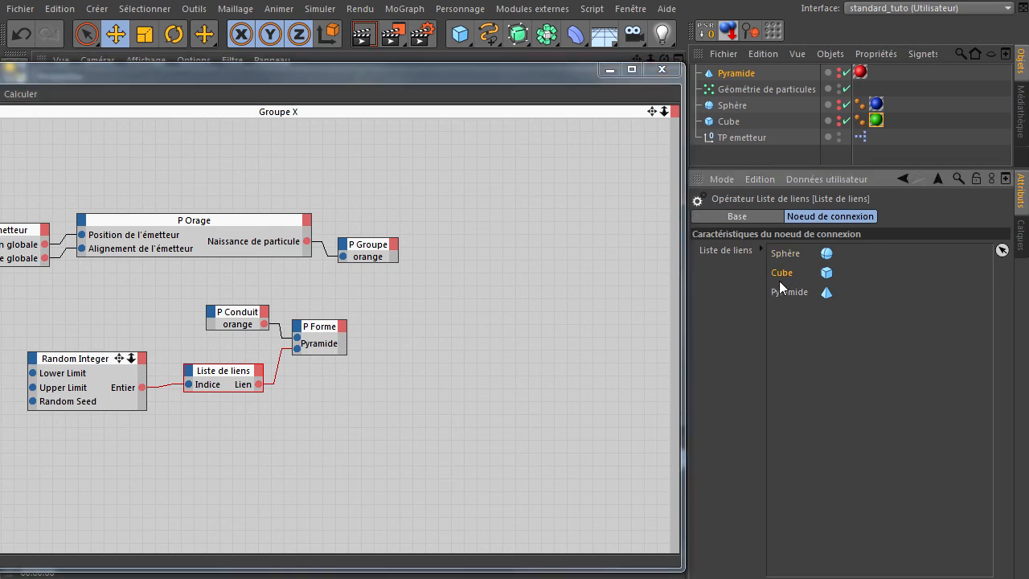
pyautogui.click(115, 373)
pyautogui.doubleClick(807, 329)
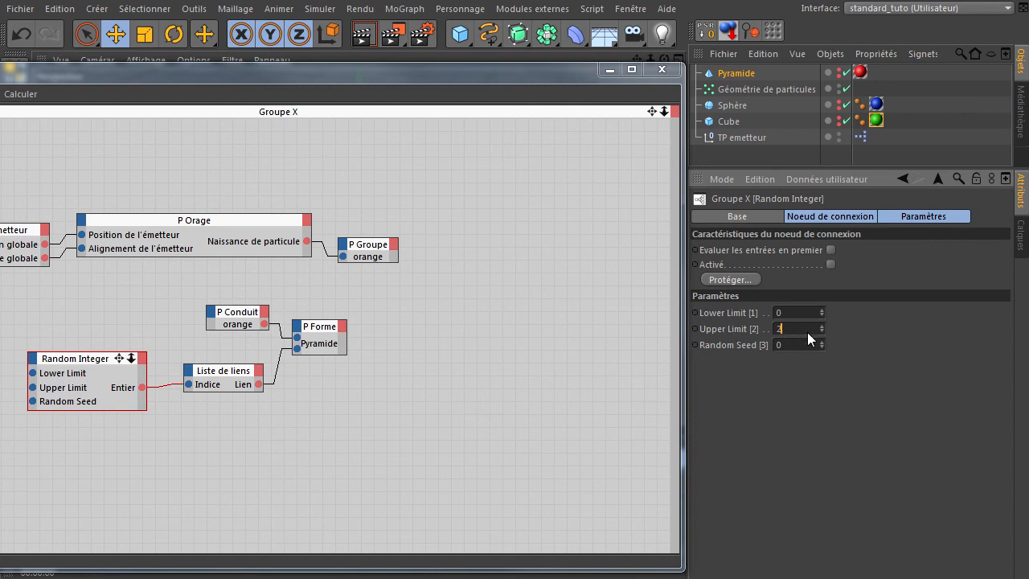
# - Add a Quantité output port to the Liste de liens node and close the XPresso editor
pyautogui.moveTo(369, 75); pyautogui.dragTo(602, 39)
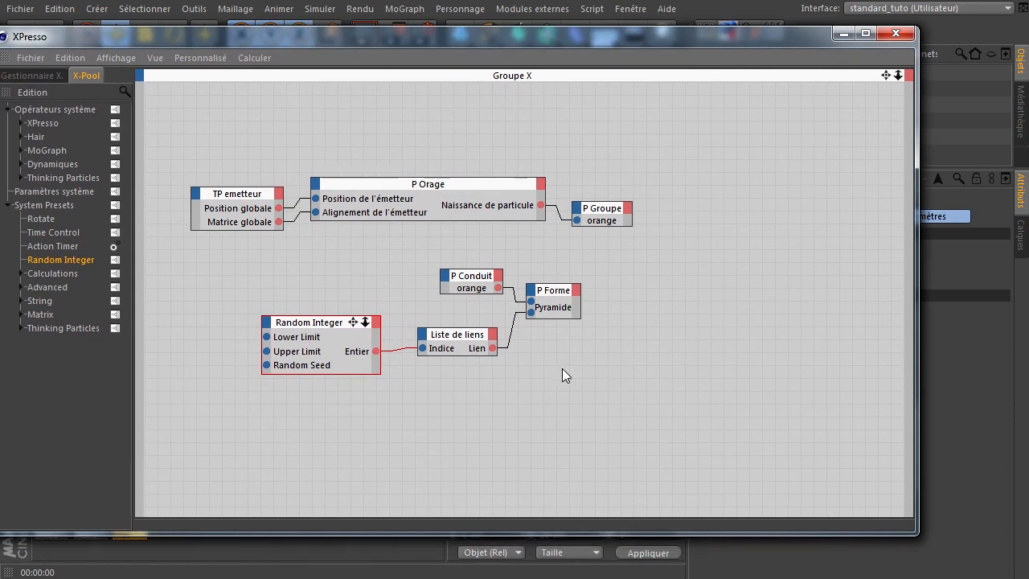
pyautogui.click(493, 335)
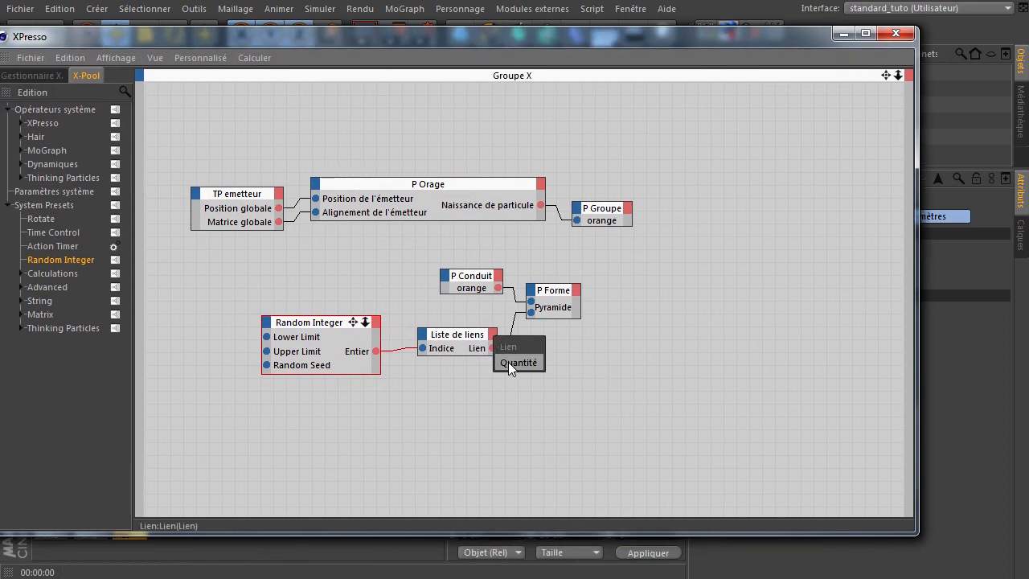
pyautogui.click(509, 363)
pyautogui.click(471, 354)
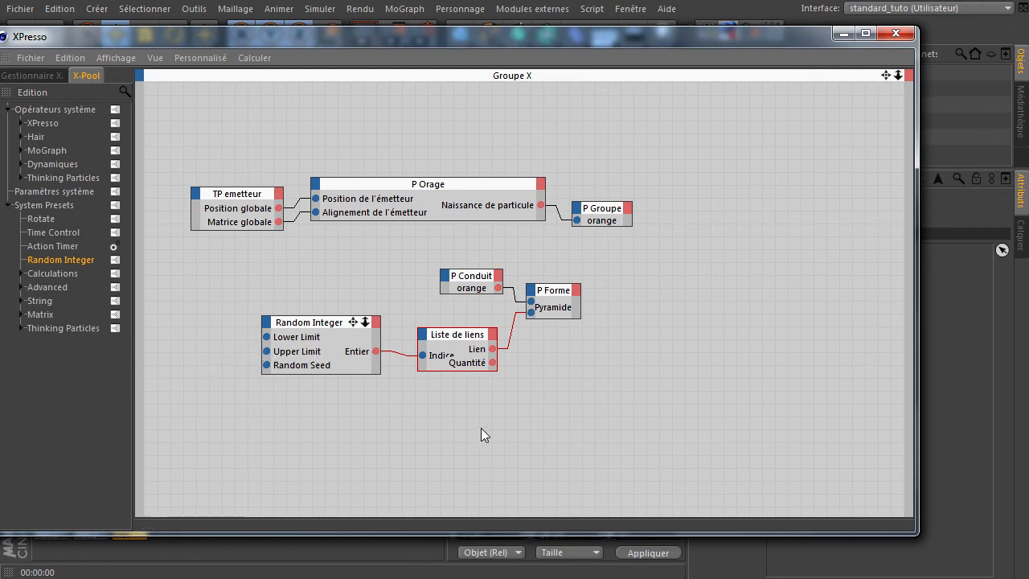
pyautogui.click(896, 35)
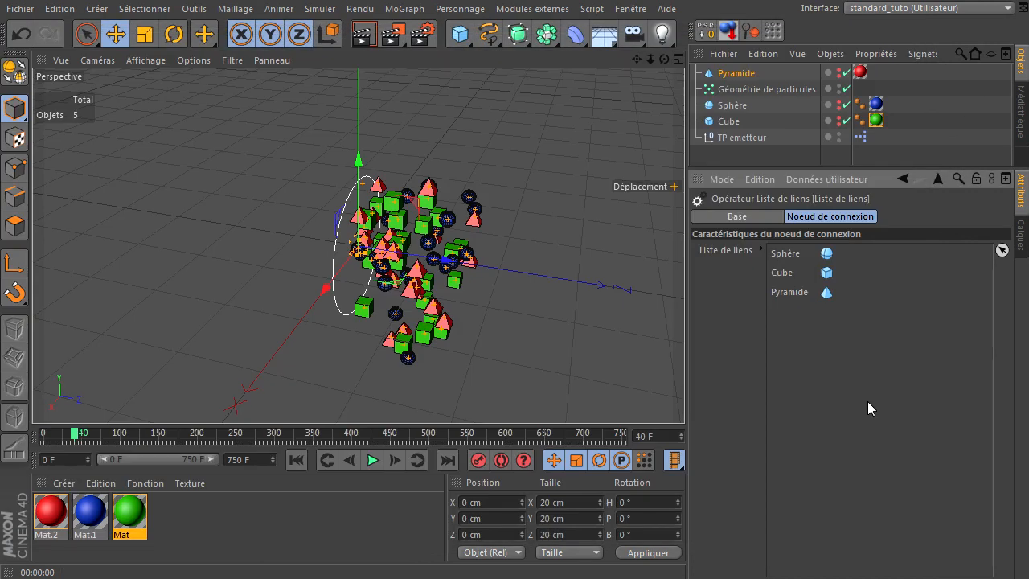